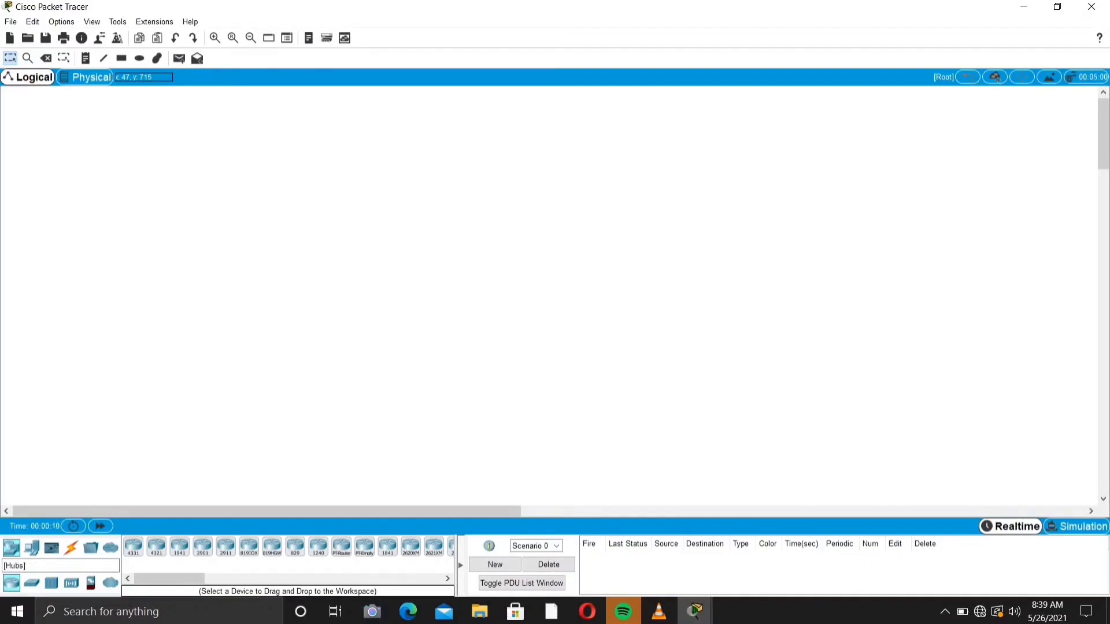
- Add a Switch-PT to the empty workspace and position it in the upper-left area of the topology
left_click(32, 582)
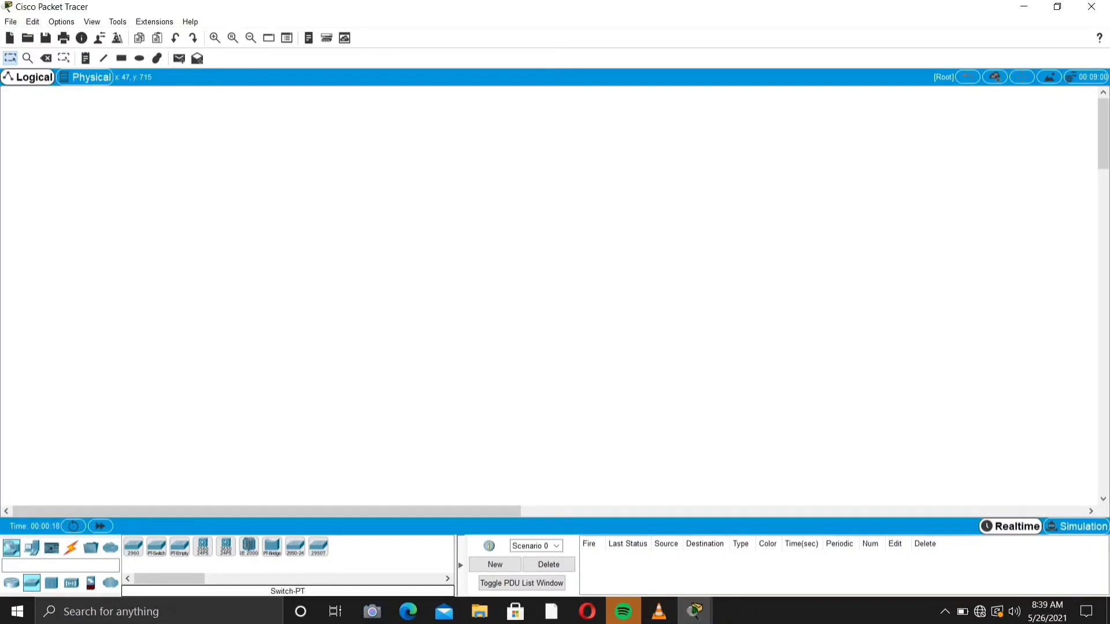
left_click(156, 547)
left_click(188, 197)
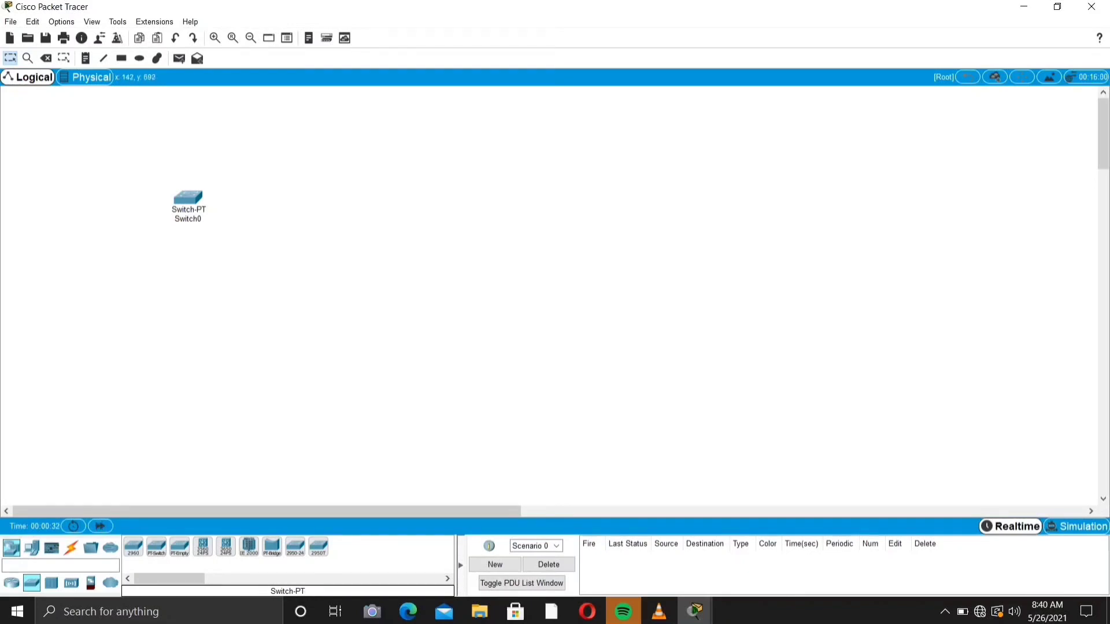
left_click_drag(191, 196, 144, 159)
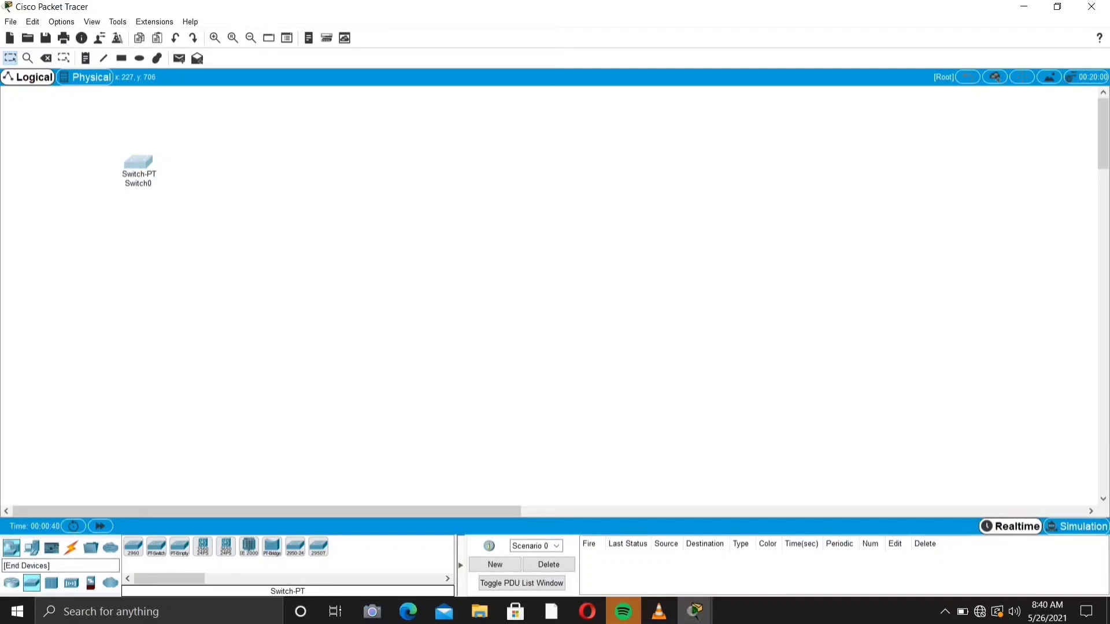
- Place four PC-PT end devices side by side in a row below the switch
left_click(12, 547)
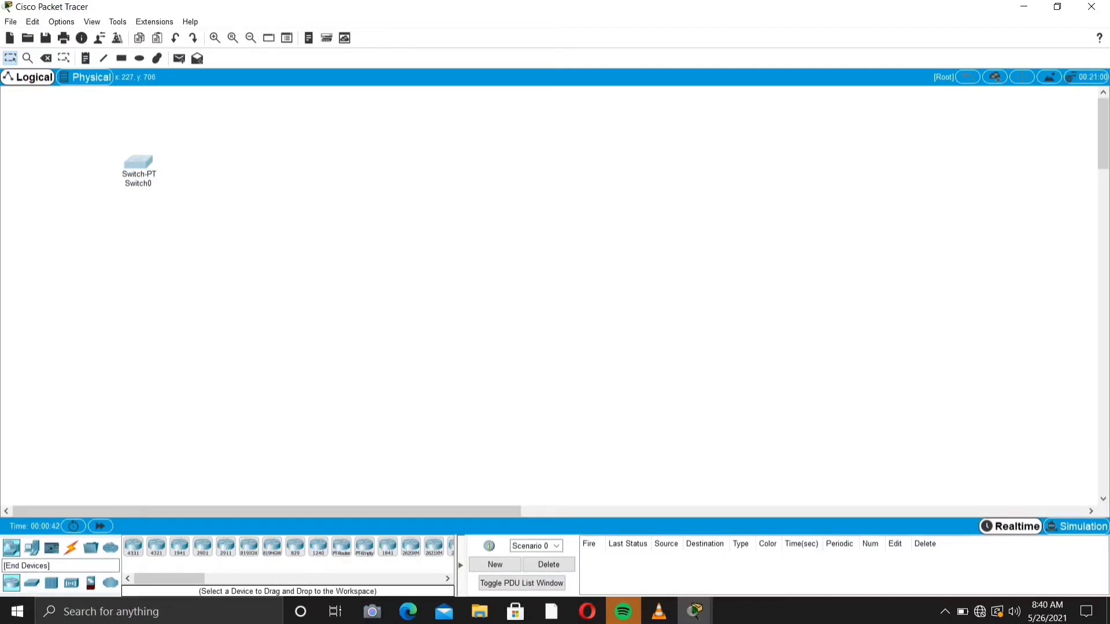
left_click(32, 547)
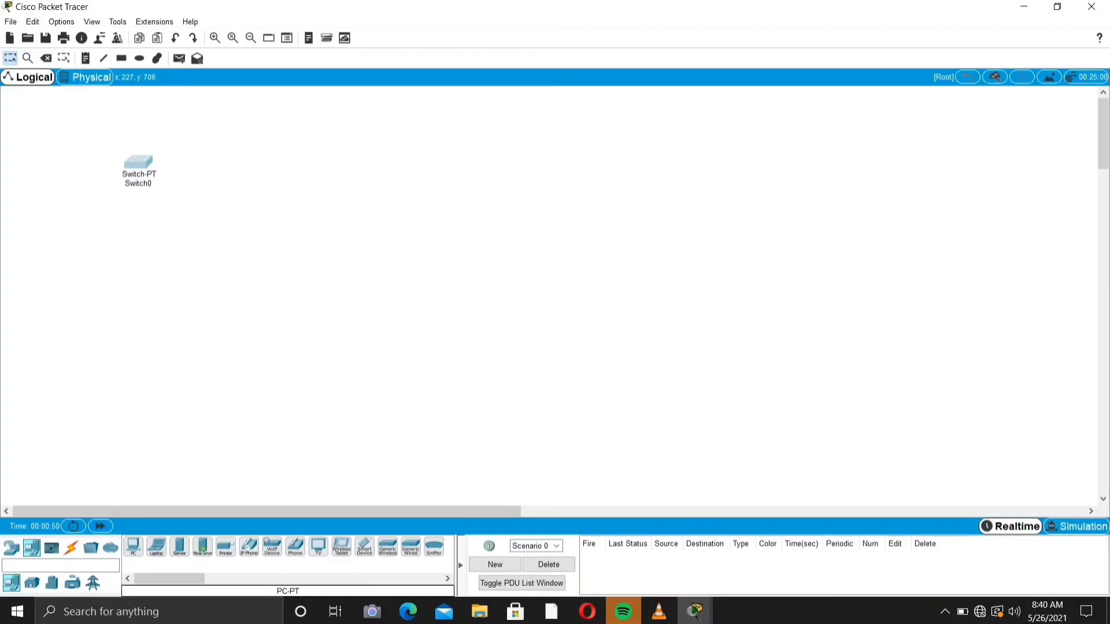
left_click(133, 546)
left_click(56, 265)
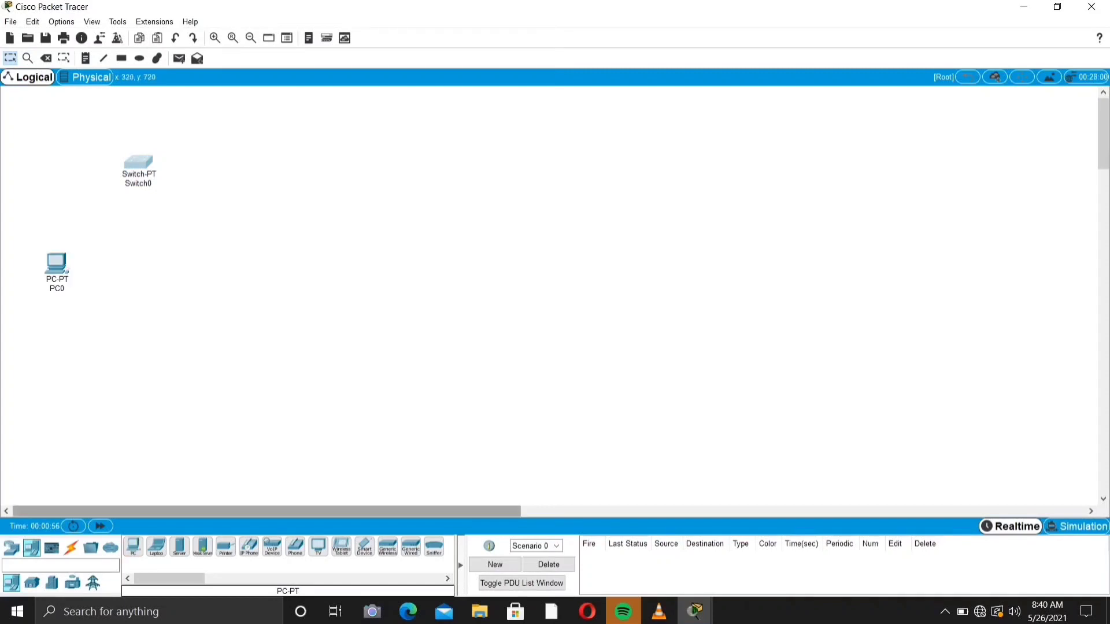
left_click(133, 547)
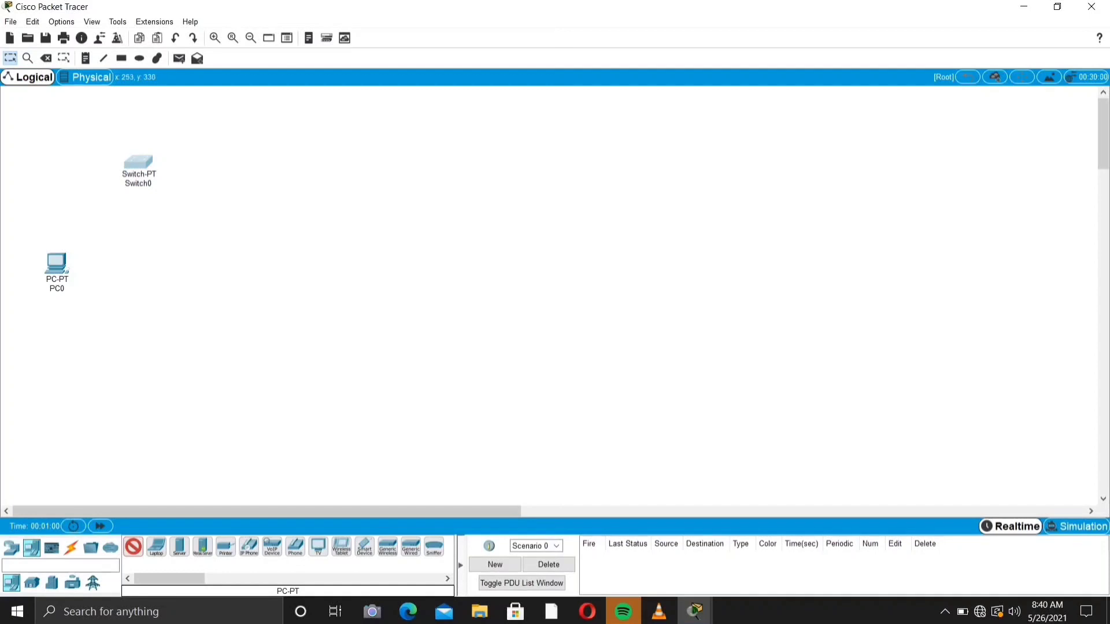
left_click(146, 278)
left_click_drag(146, 278, 146, 263)
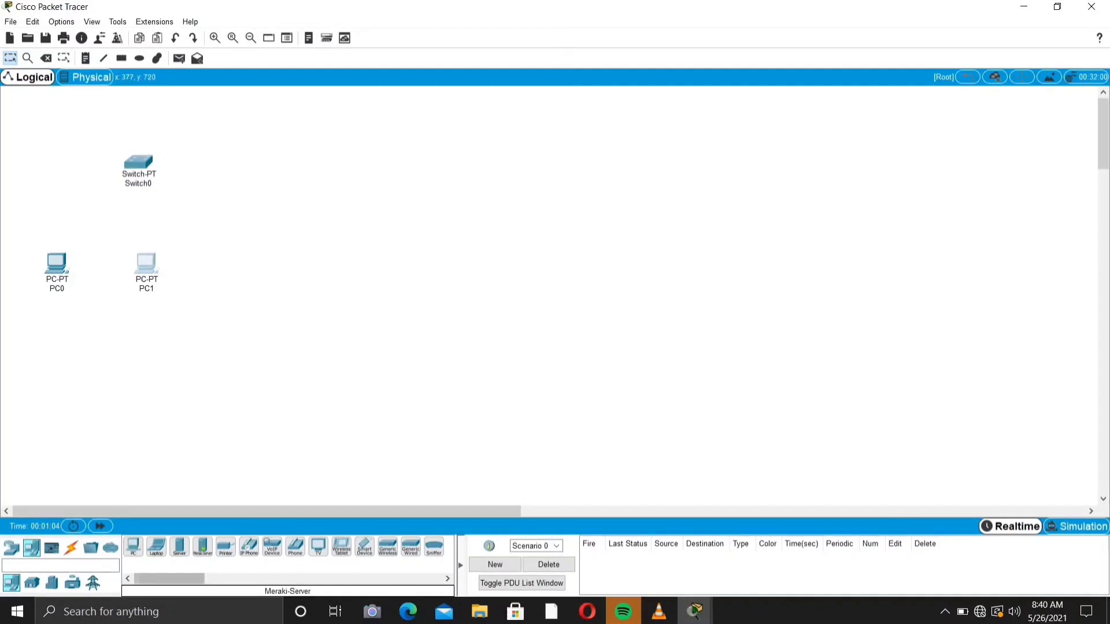
left_click(133, 546)
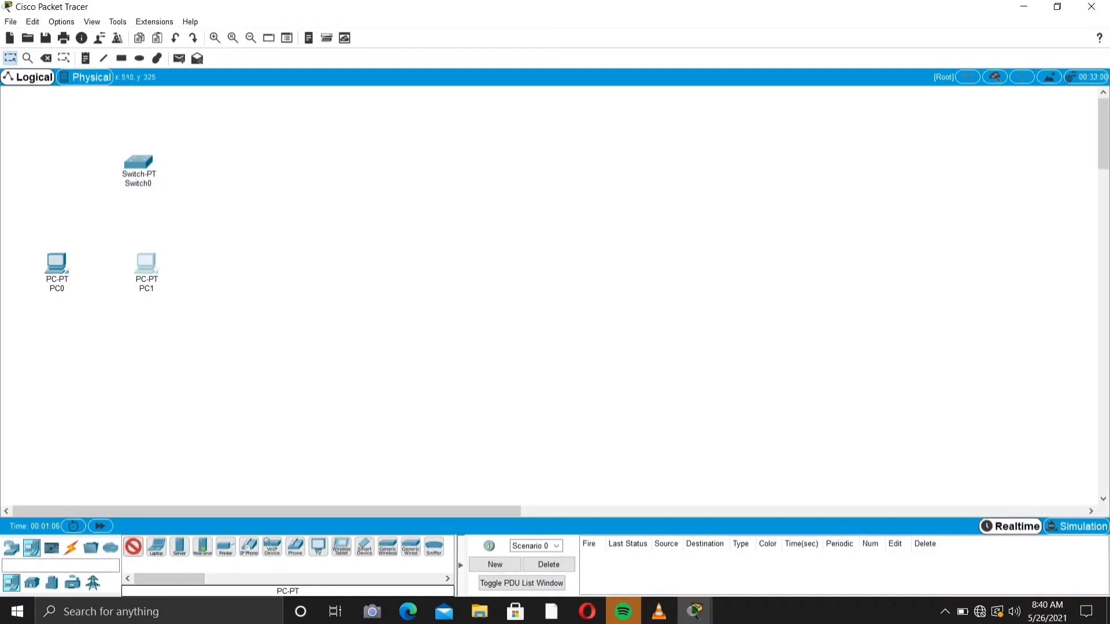
left_click(248, 278)
left_click_drag(241, 278, 237, 267)
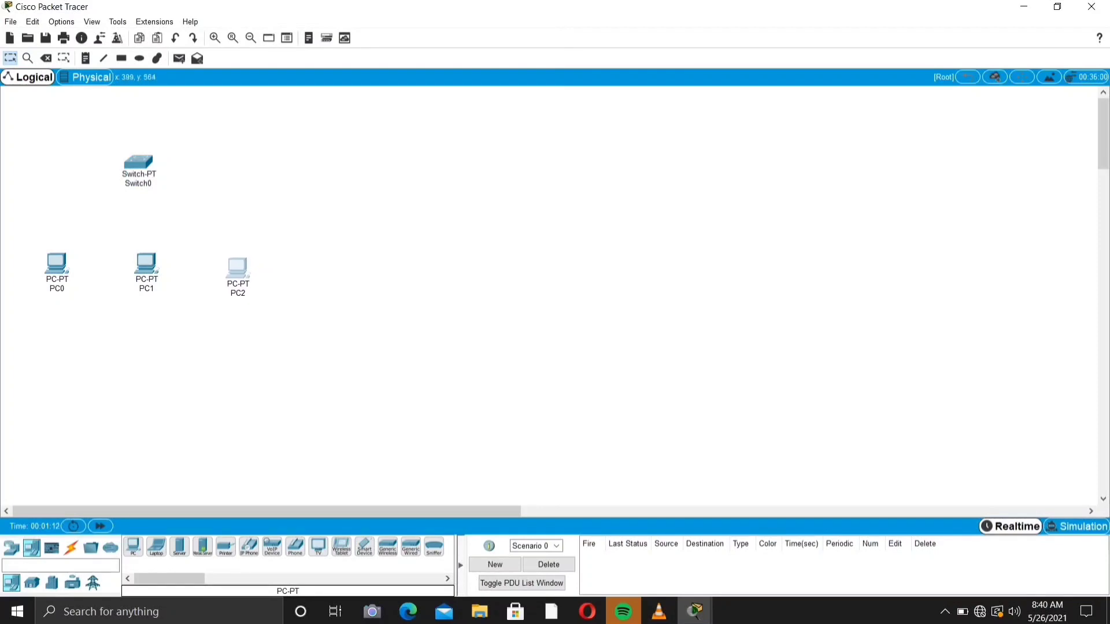
left_click_drag(133, 546, 347, 282)
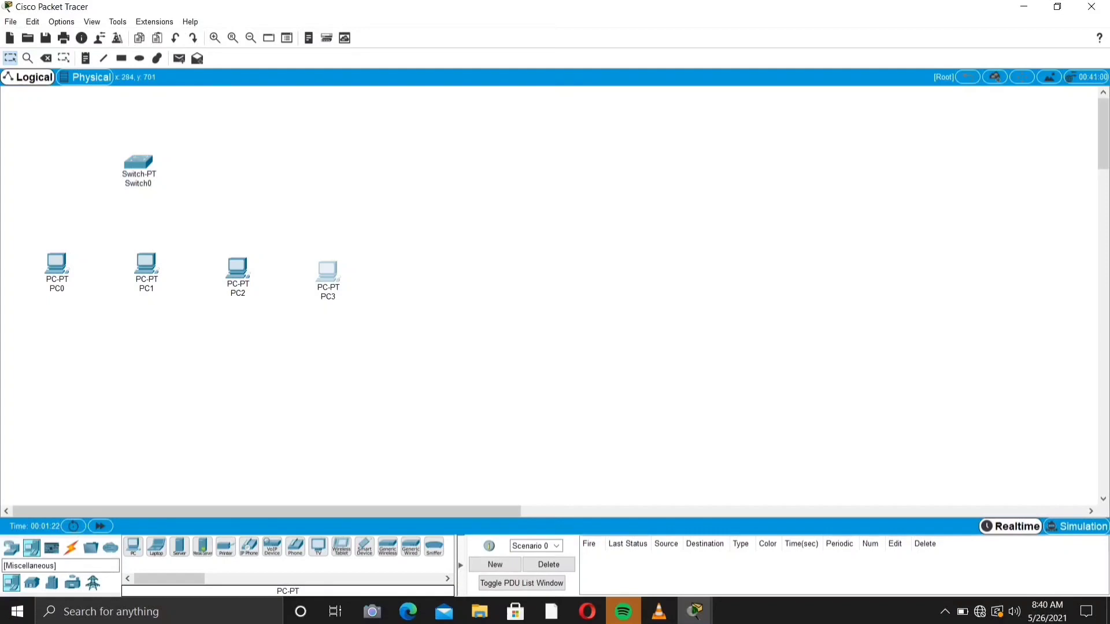
- Connect PC0's FastEthernet0 port to Switch0's FastEthernet0/1 port with a Copper Straight-Through cable
left_click(71, 548)
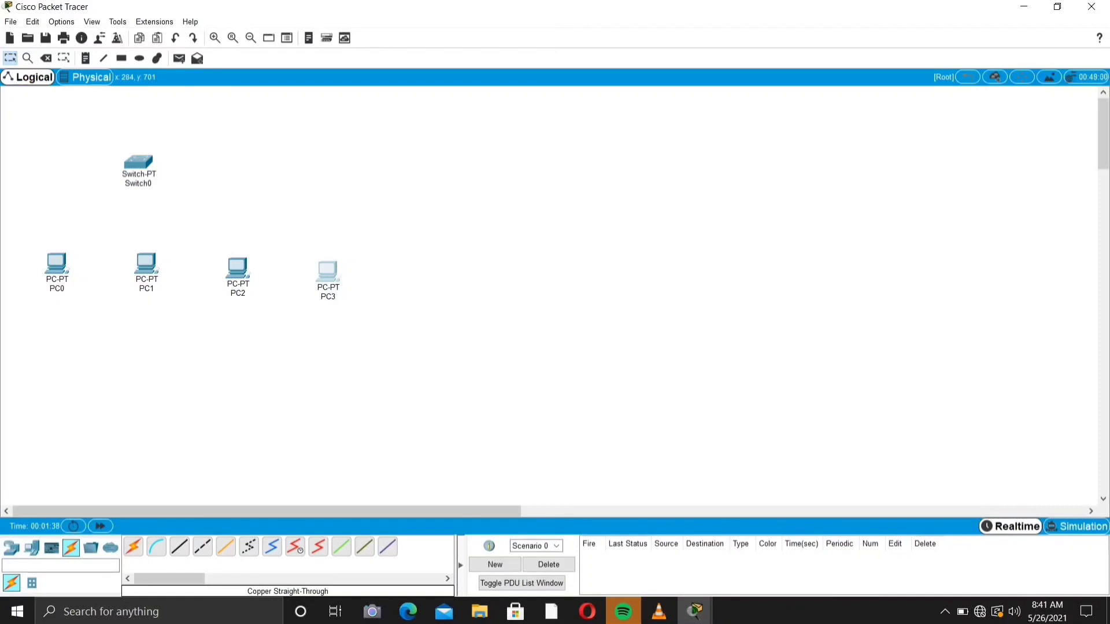
left_click(179, 546)
left_click(63, 267)
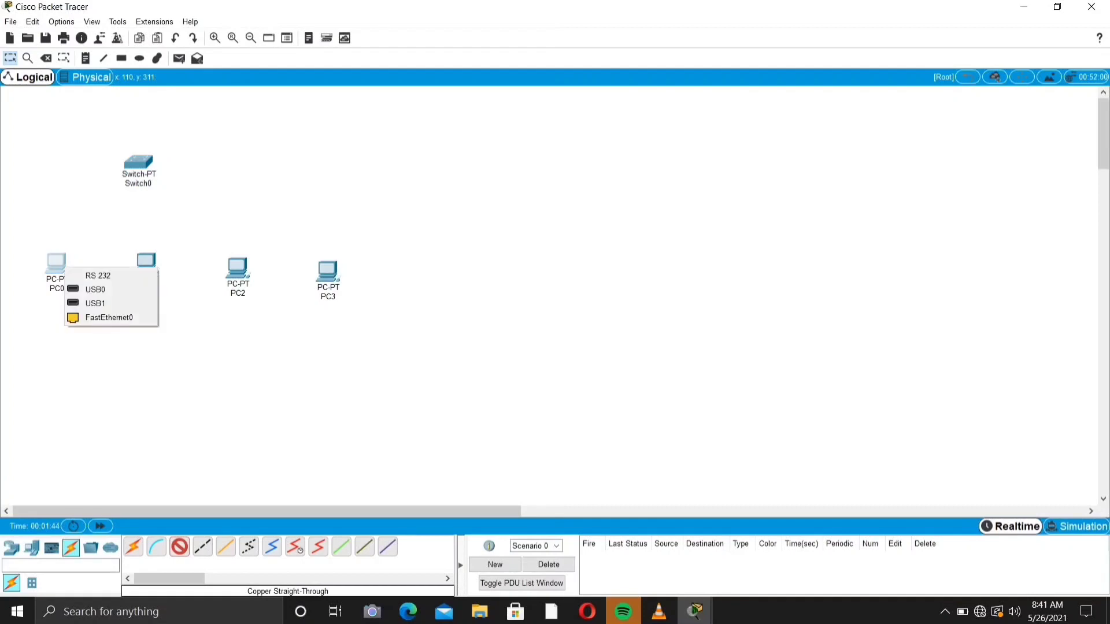
left_click(109, 317)
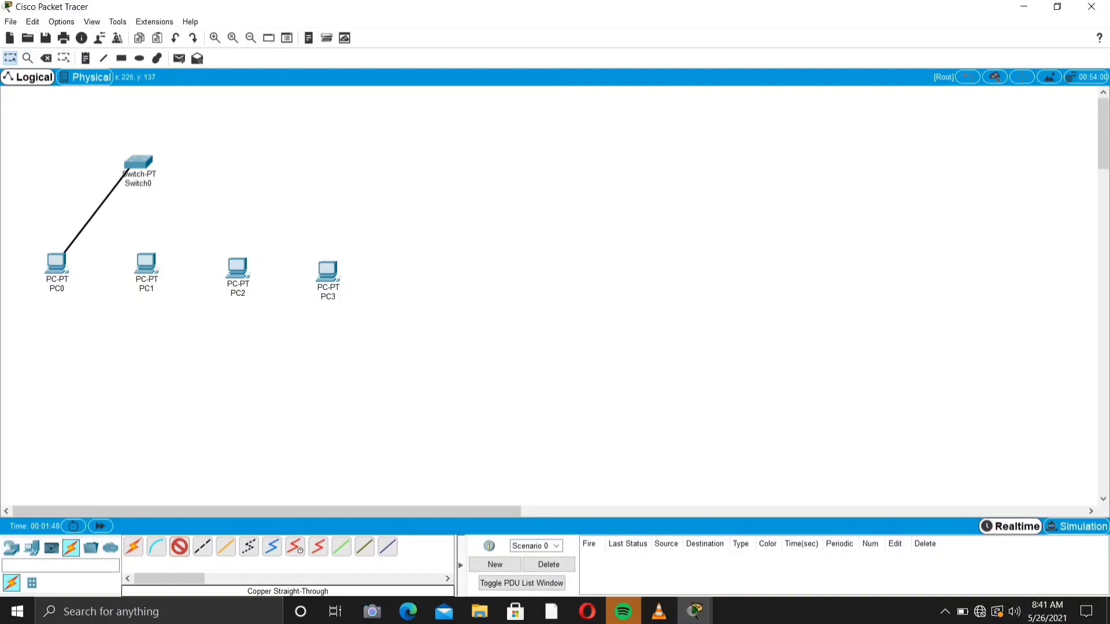
left_click(131, 169)
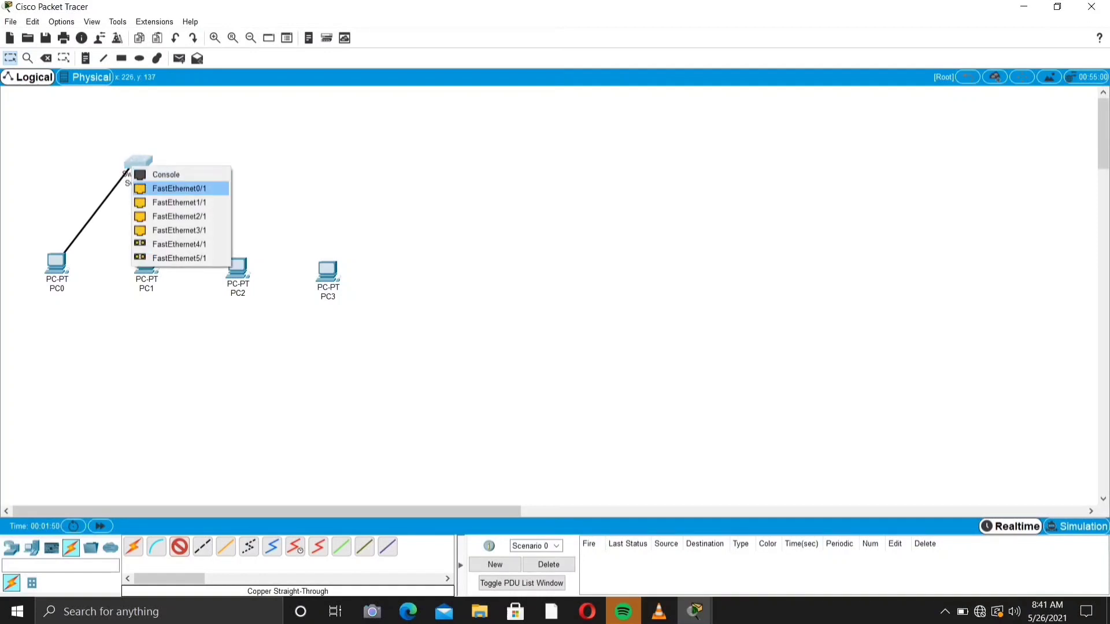
left_click(179, 189)
left_click(144, 266)
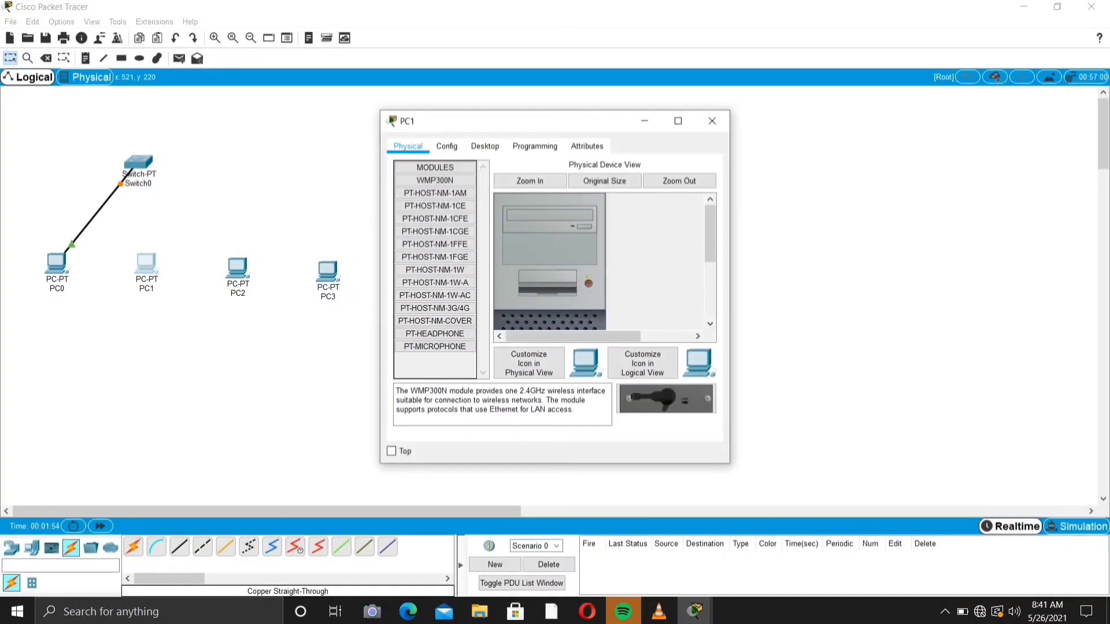
left_click(712, 121)
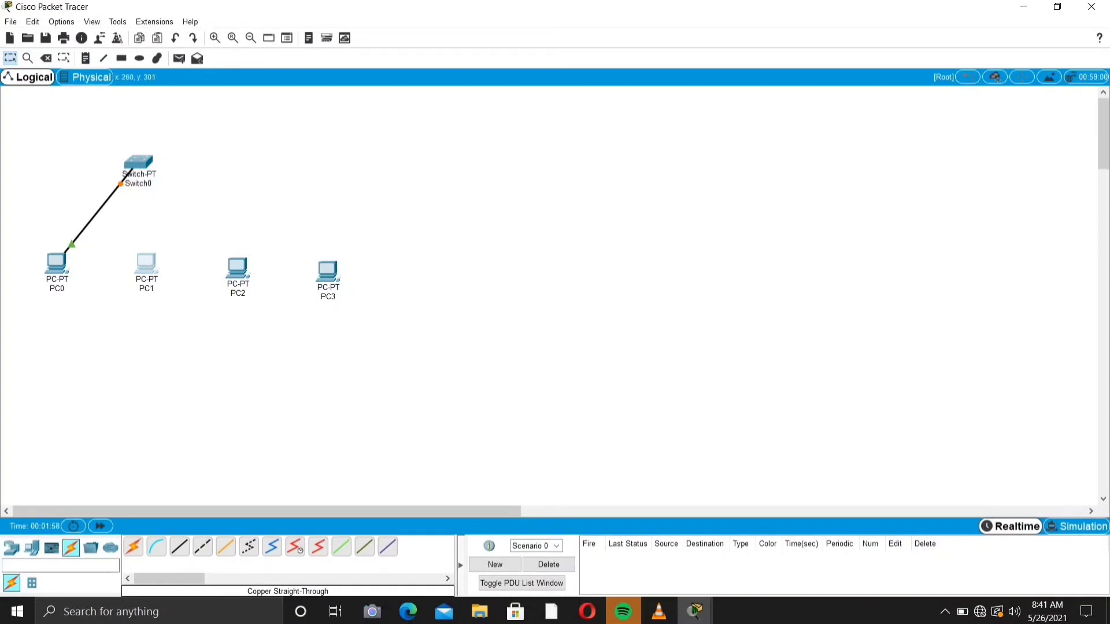
left_click(148, 257)
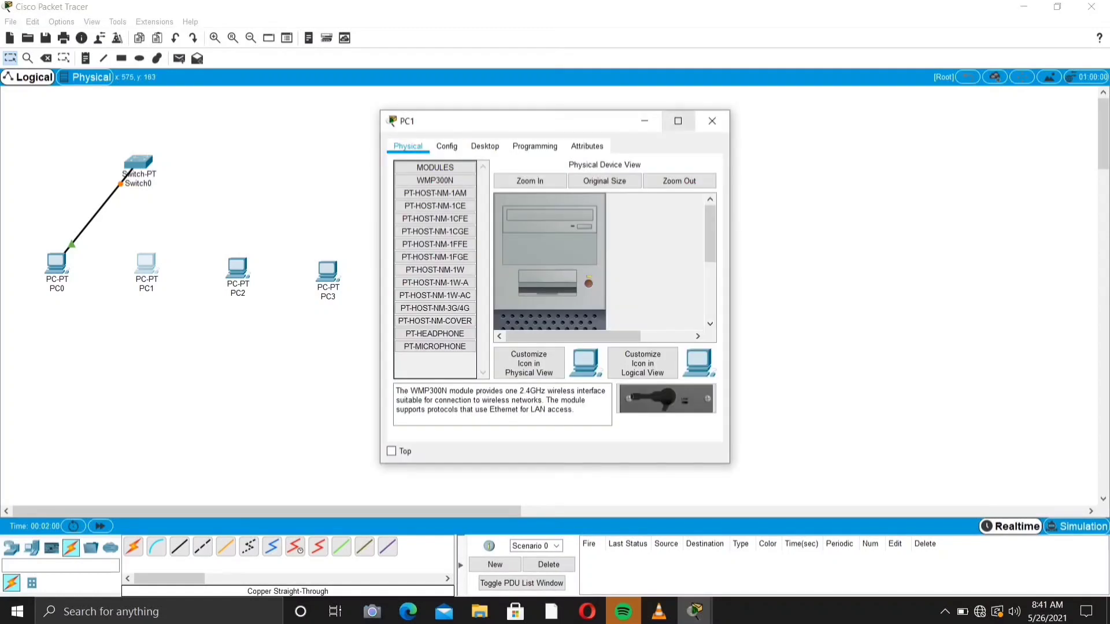
left_click(711, 121)
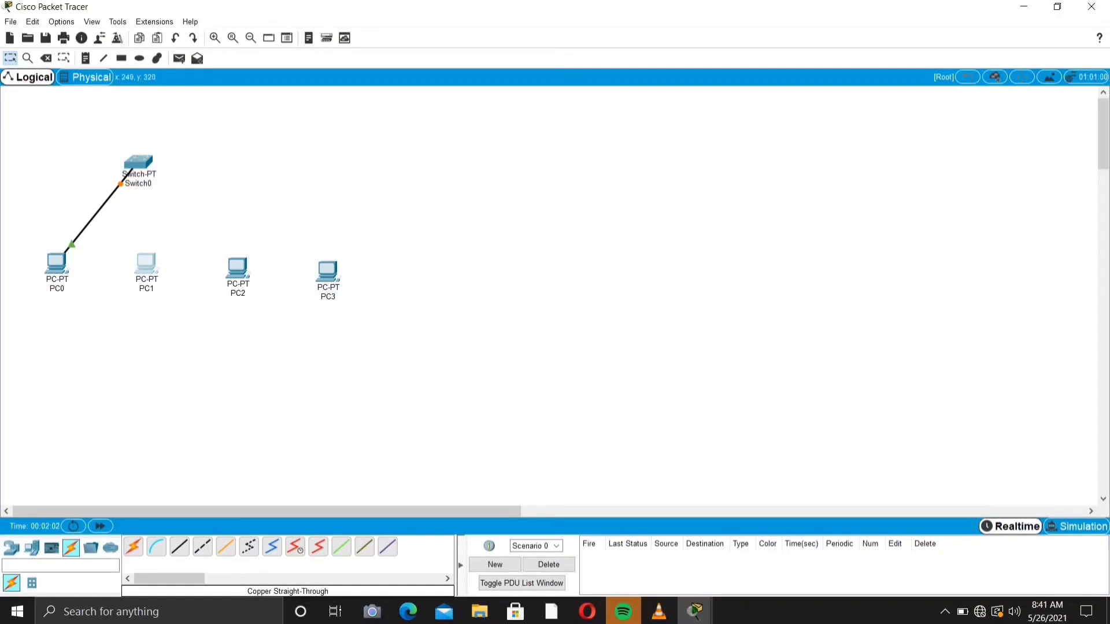
left_click(147, 260)
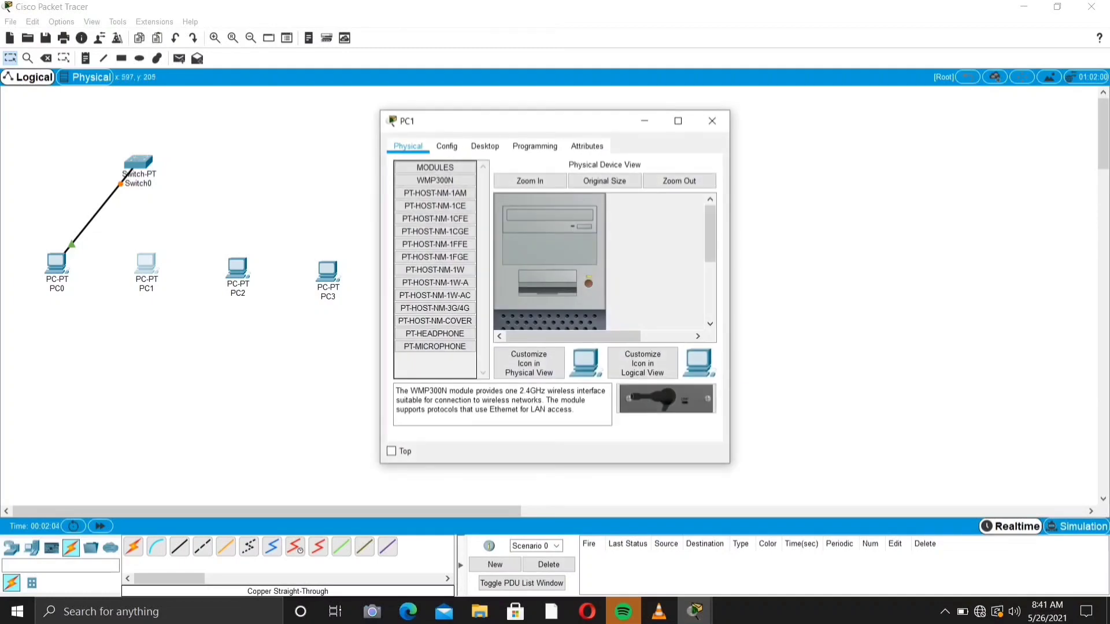
left_click(712, 121)
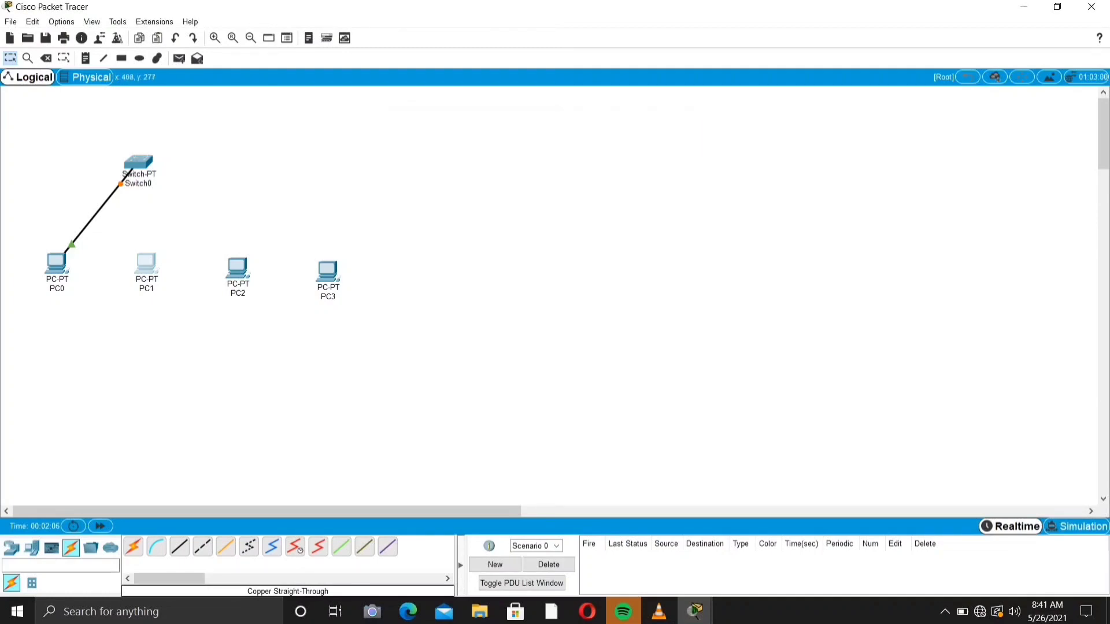
left_click(238, 268)
left_click(712, 120)
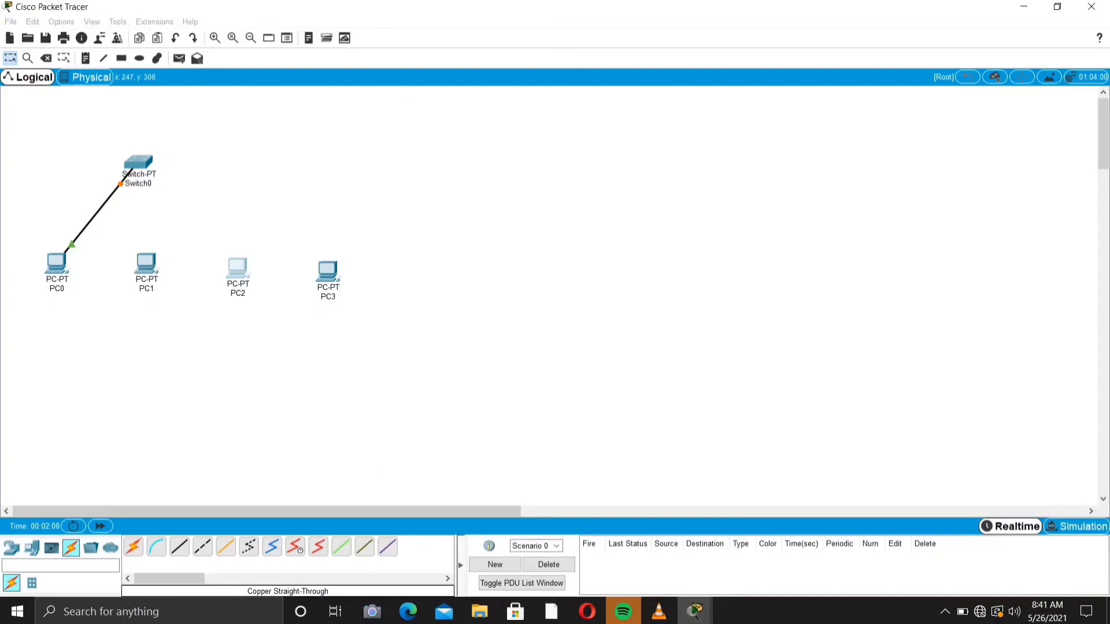
left_click(146, 263)
left_click(143, 263)
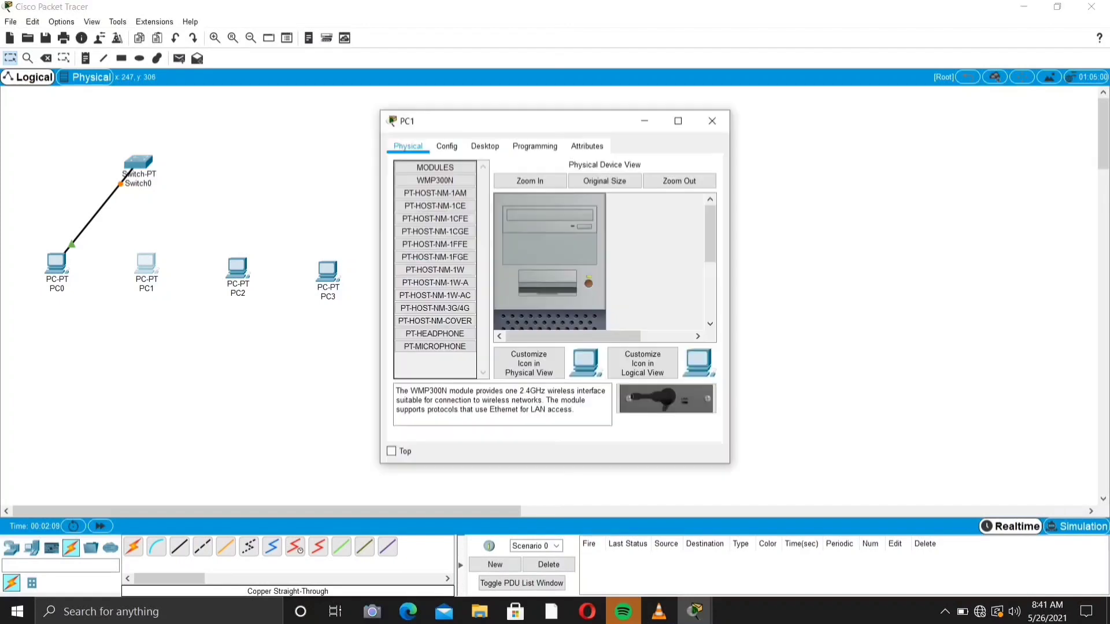
left_click(712, 121)
- Connect PC1's FastEthernet0 port to Switch0's FastEthernet1/1 port with a Copper Straight-Through cable
left_click(179, 547)
left_click(145, 268)
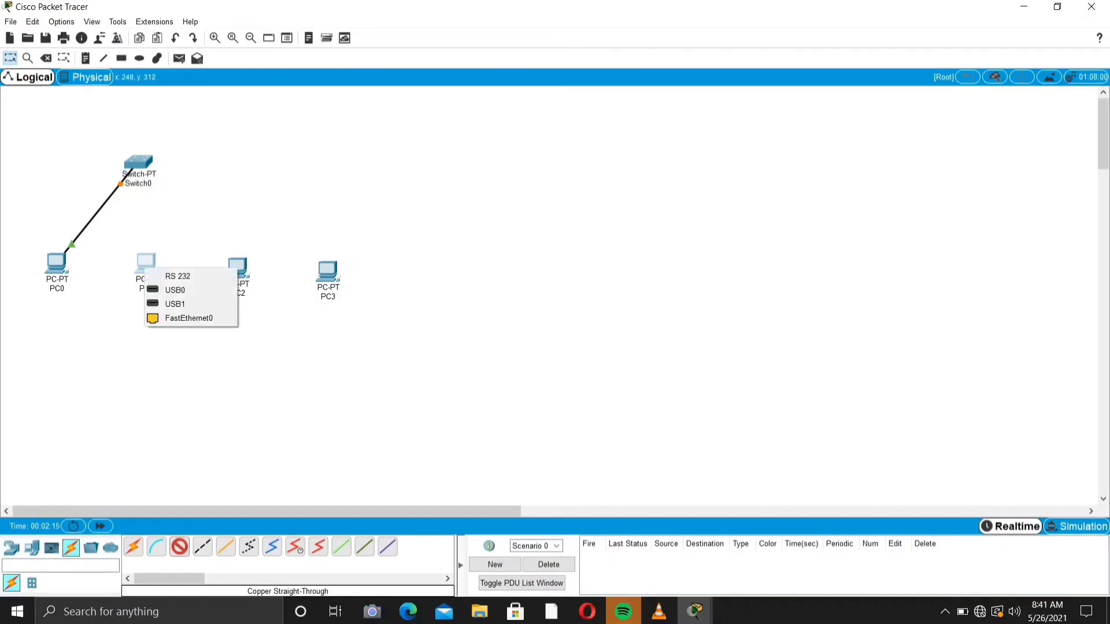
left_click(189, 318)
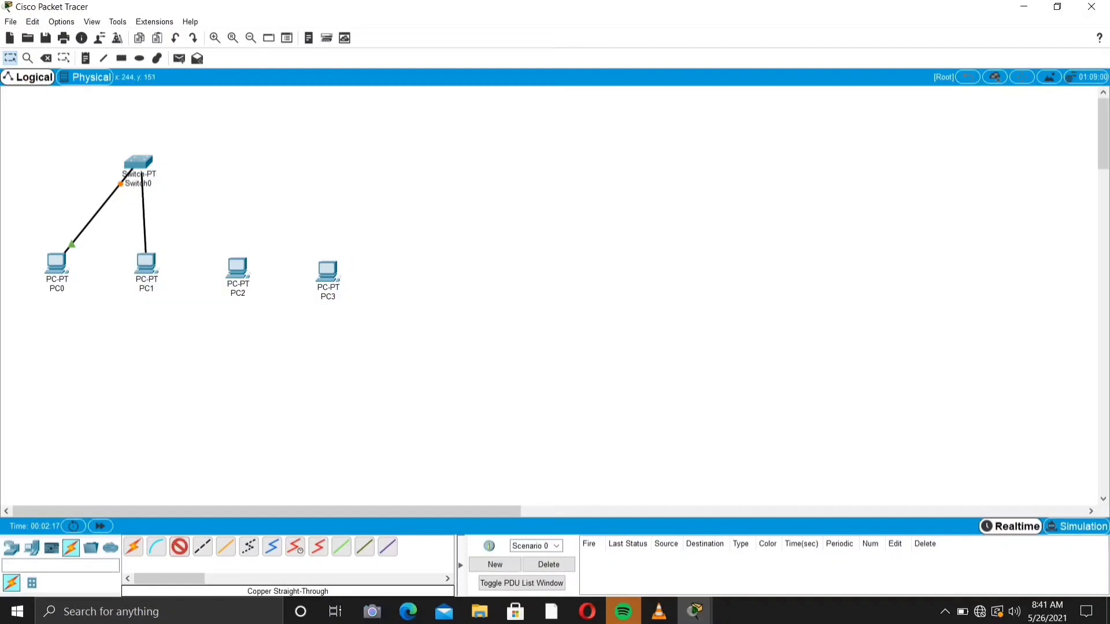
left_click(137, 168)
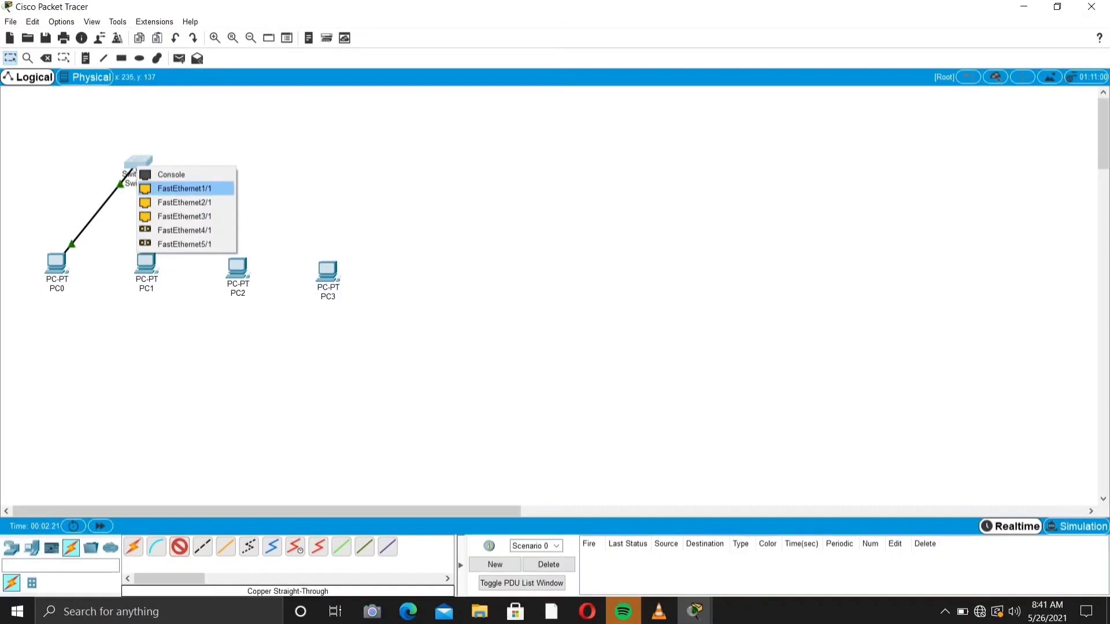
left_click(184, 202)
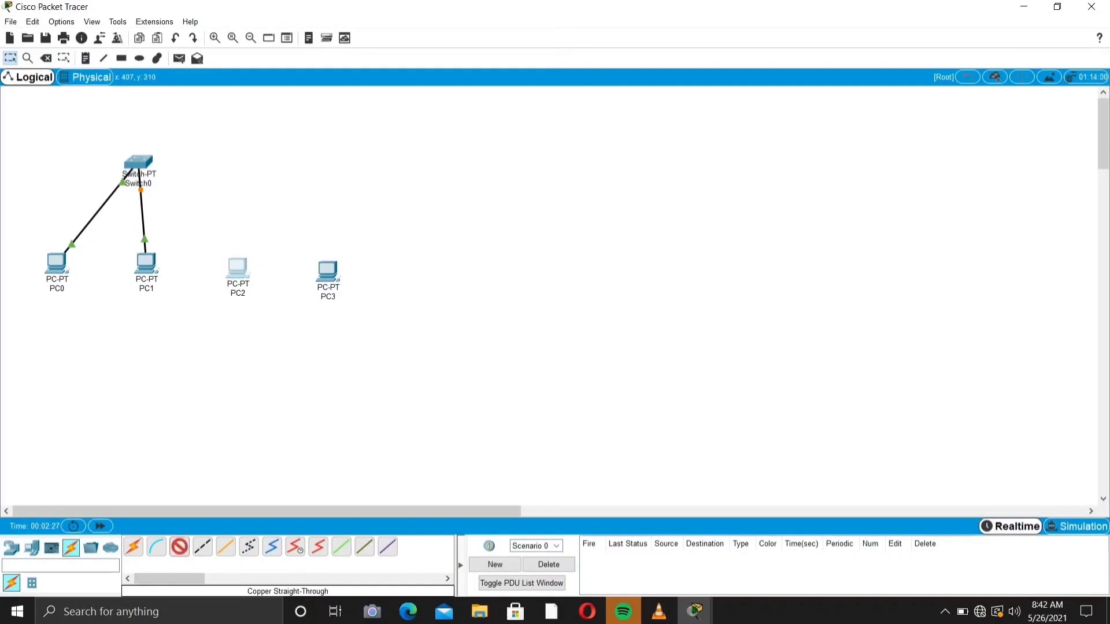
- Connect PC2's FastEthernet0 port to Switch0's FastEthernet2/1 port with a Copper Straight-Through cable
left_click(238, 269)
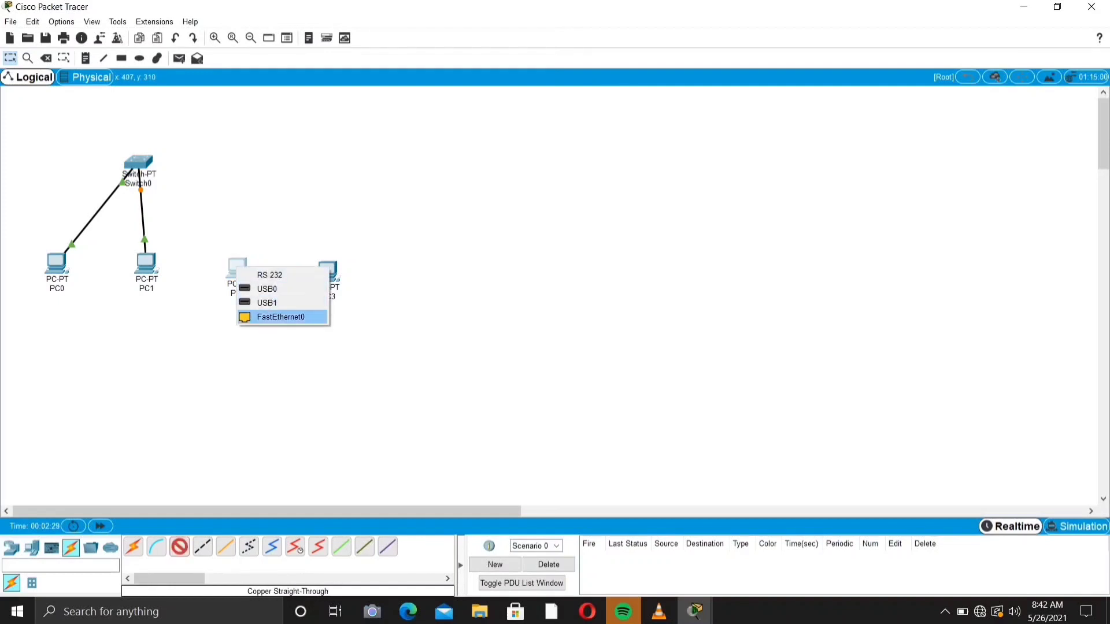
left_click(281, 316)
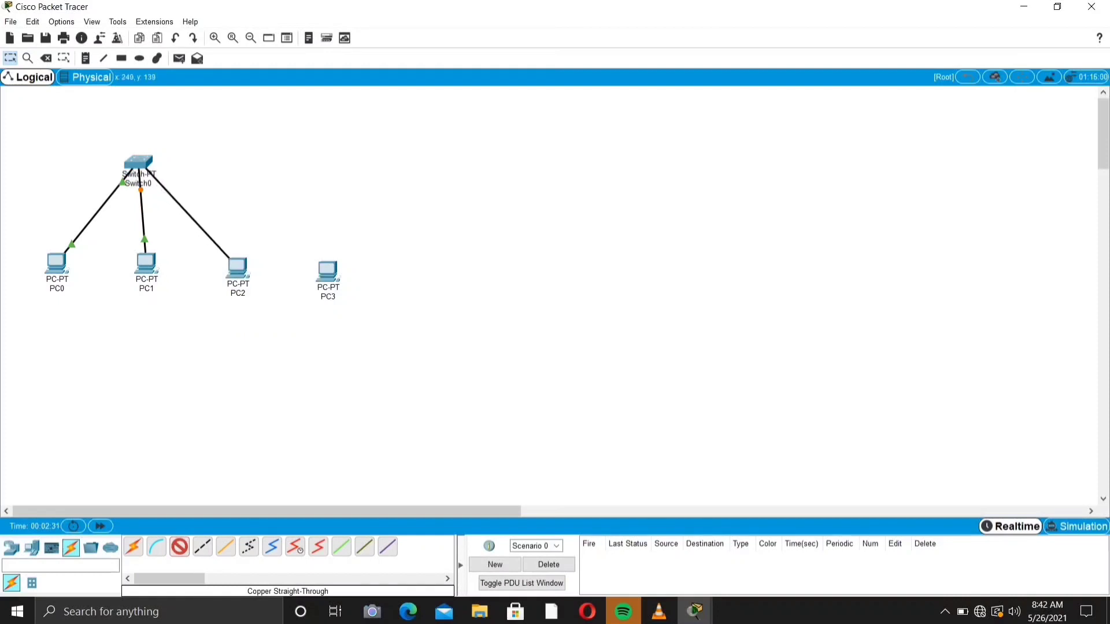
left_click(144, 168)
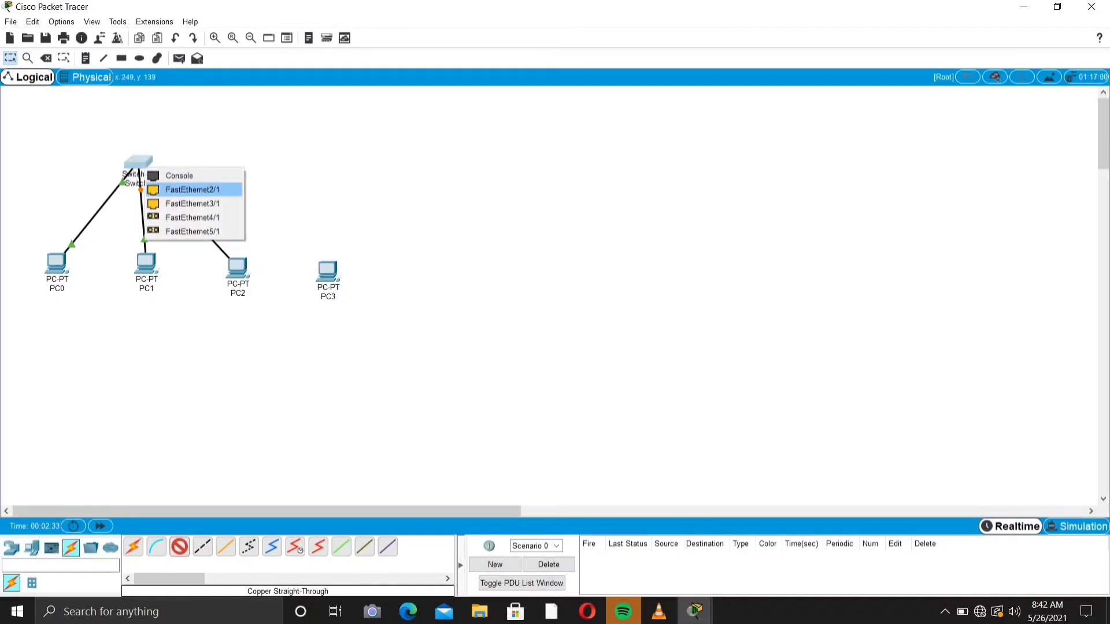
left_click(193, 190)
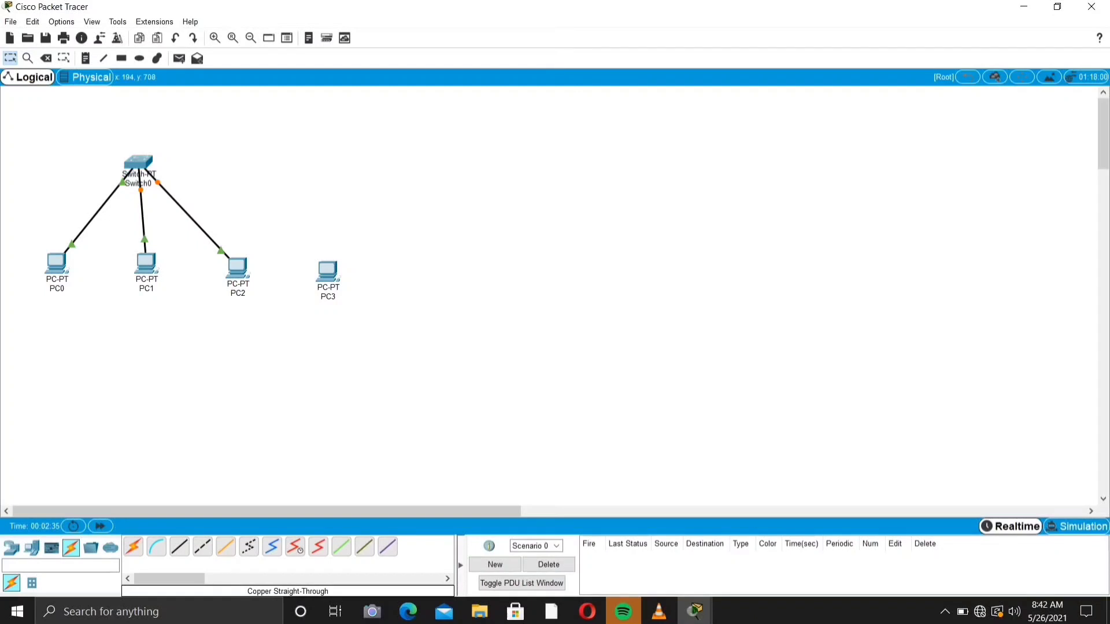
- Connect PC3's FastEthernet0 port to Switch0's FastEthernet3/1 port with a Copper Straight-Through cable
left_click(179, 547)
left_click(321, 277)
left_click(364, 327)
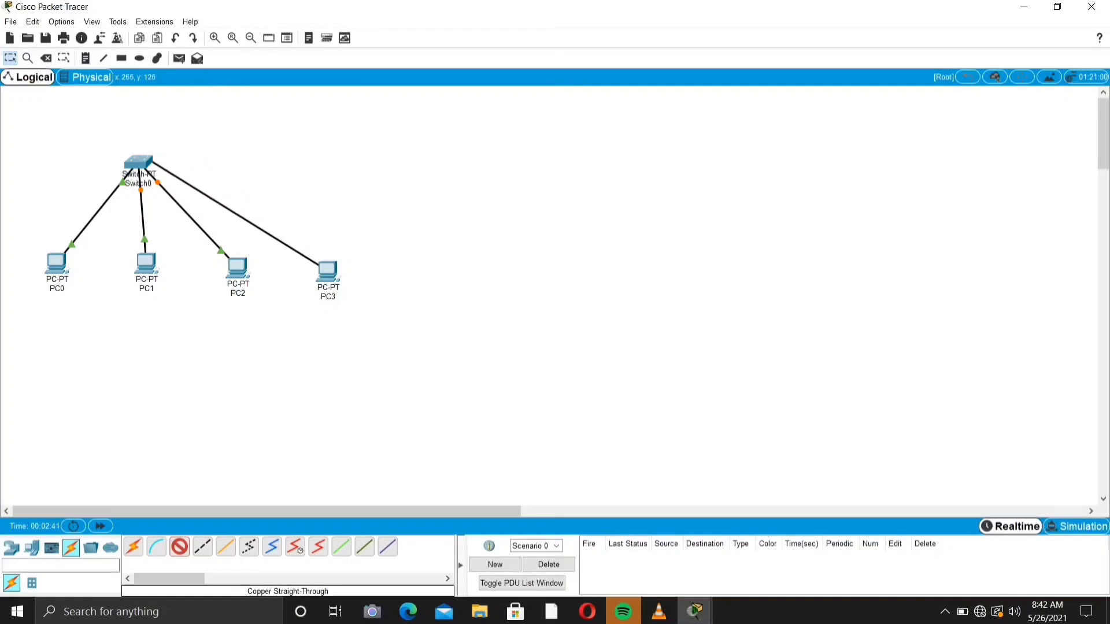
left_click(147, 160)
left_click(196, 182)
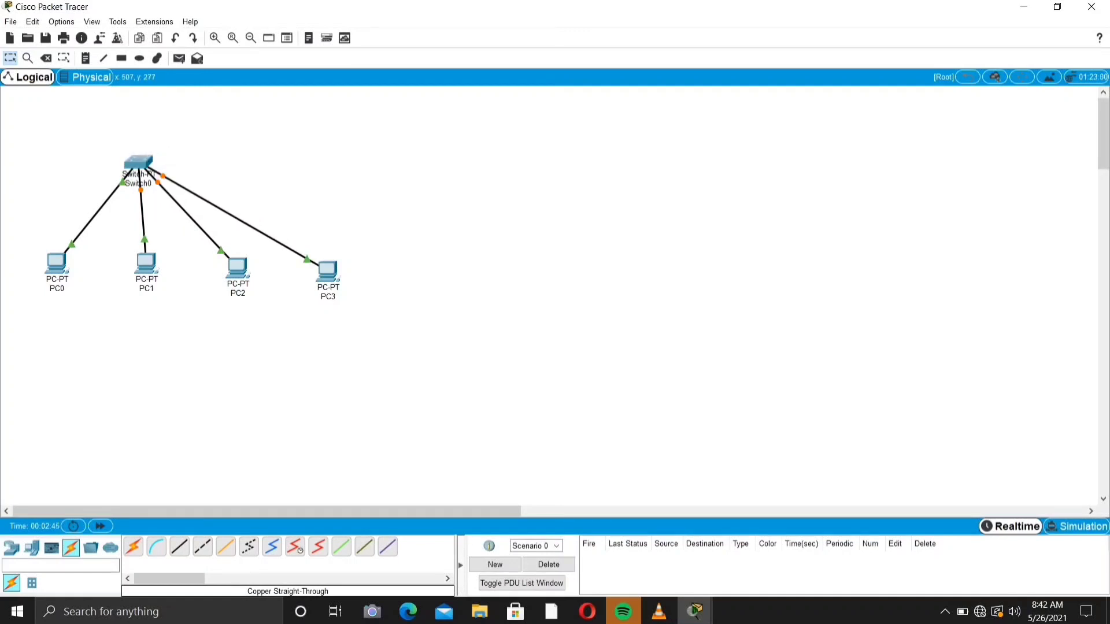
- Assign PC0 the static IPv4 address 192.168.1.1 with subnet mask 255.255.255.0, and close its device window
left_click(57, 263)
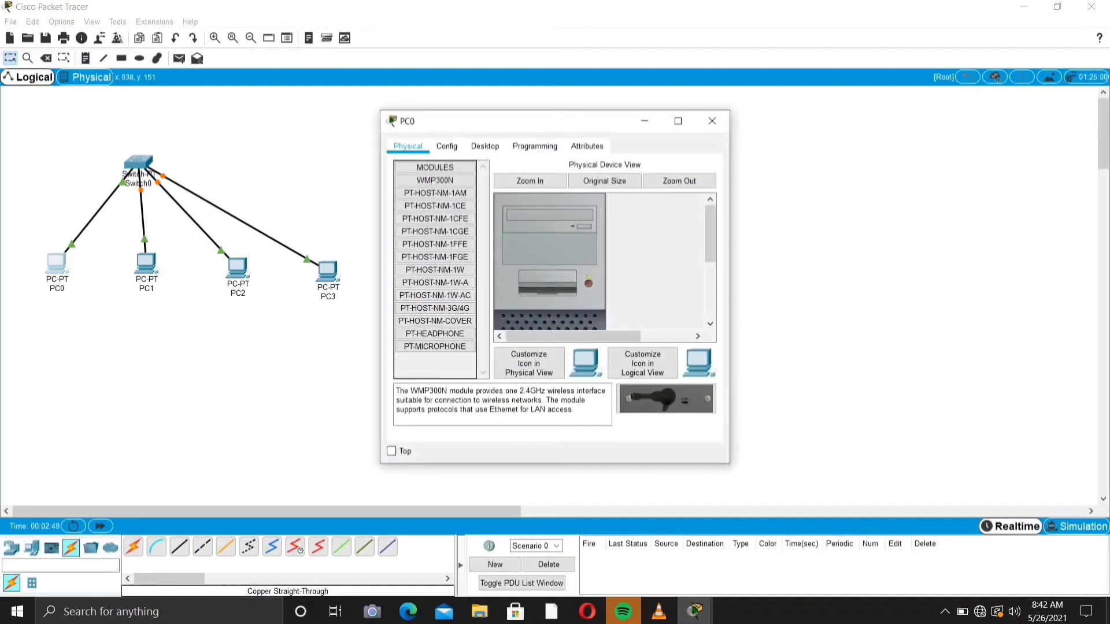
left_click(484, 147)
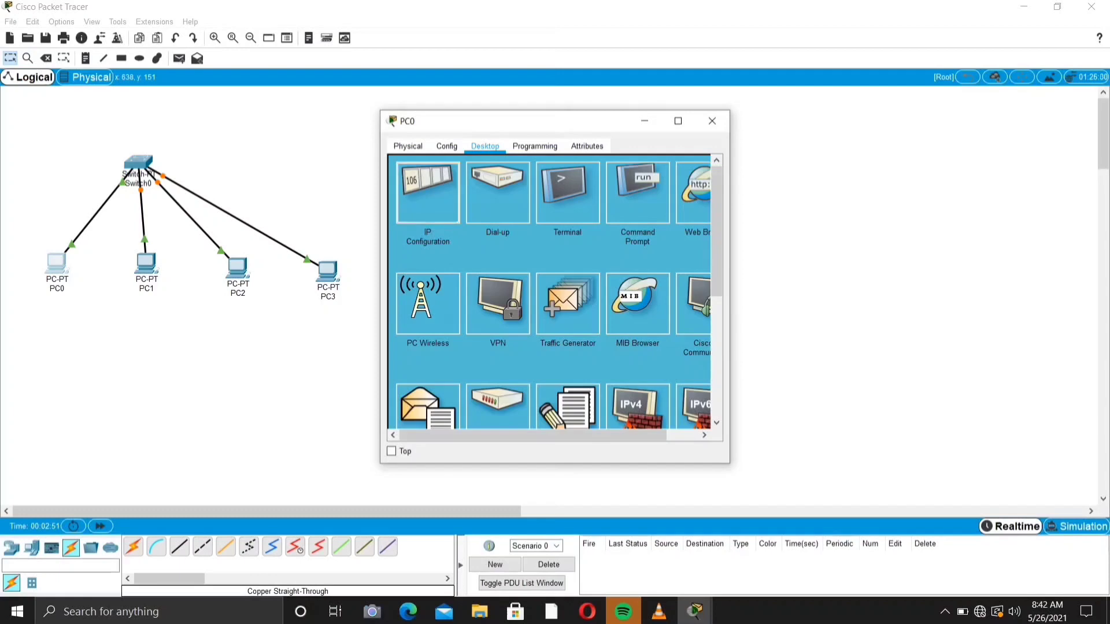
left_click(428, 193)
left_click(594, 232)
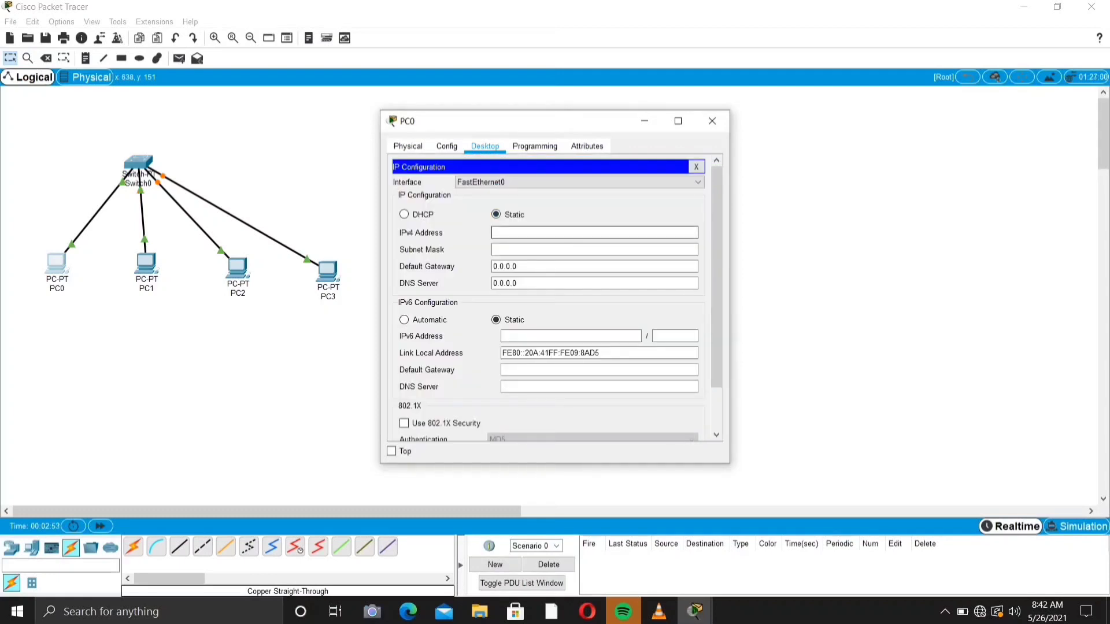
type("192.168.1.1")
left_click(510, 249)
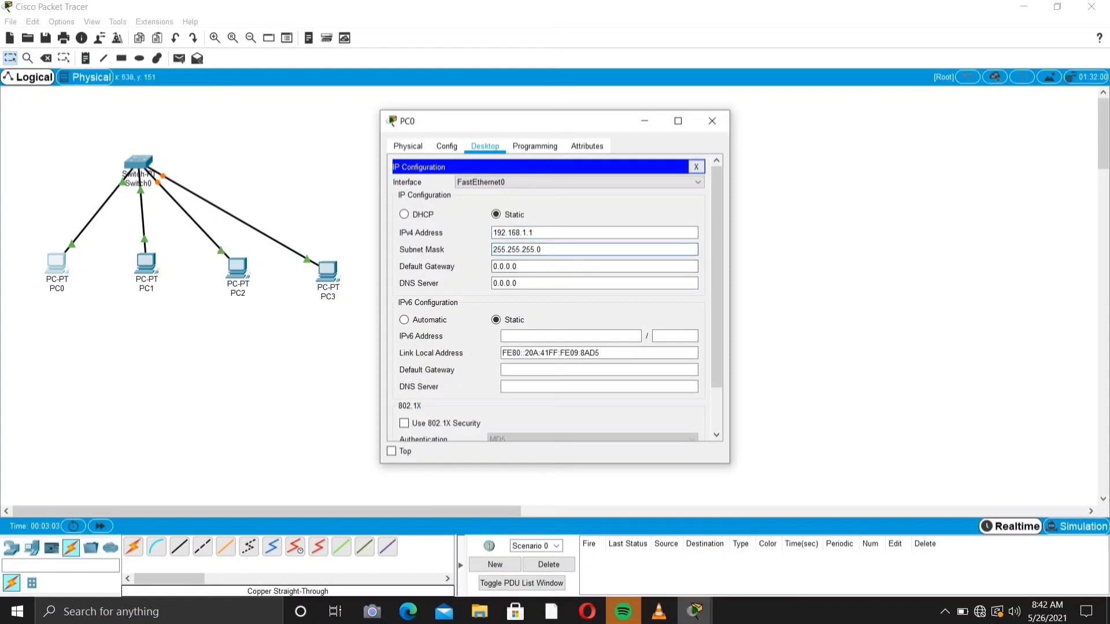
left_click(712, 121)
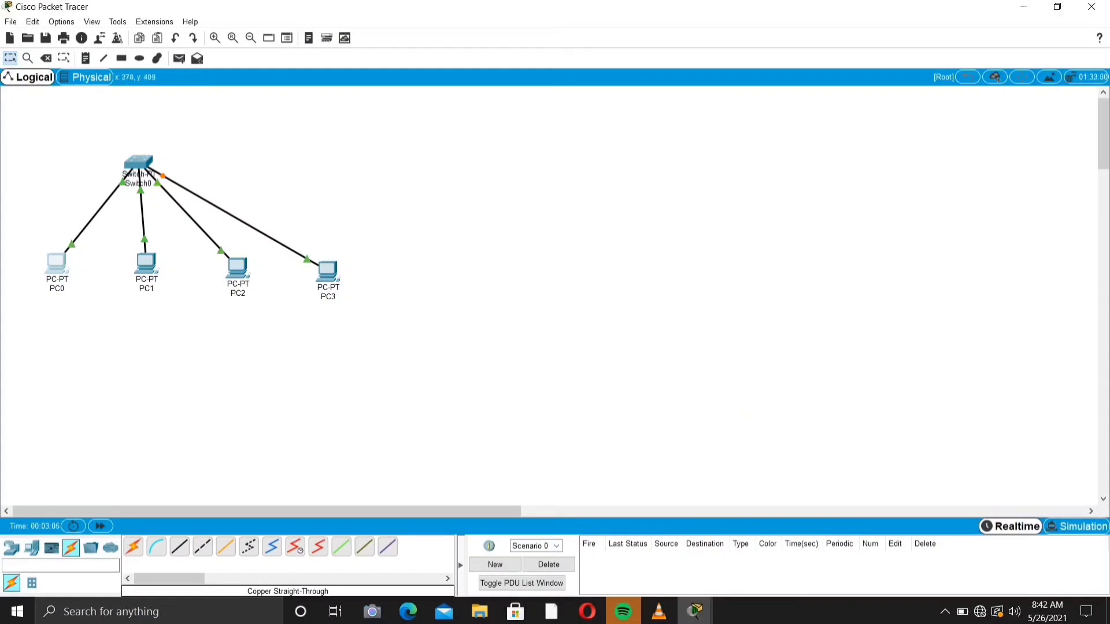
- Assign PC1 the static IPv4 address 192.168.1.2 with subnet mask 255.255.255.0, and close its device window
left_click(146, 288)
left_click(147, 263)
left_click(484, 147)
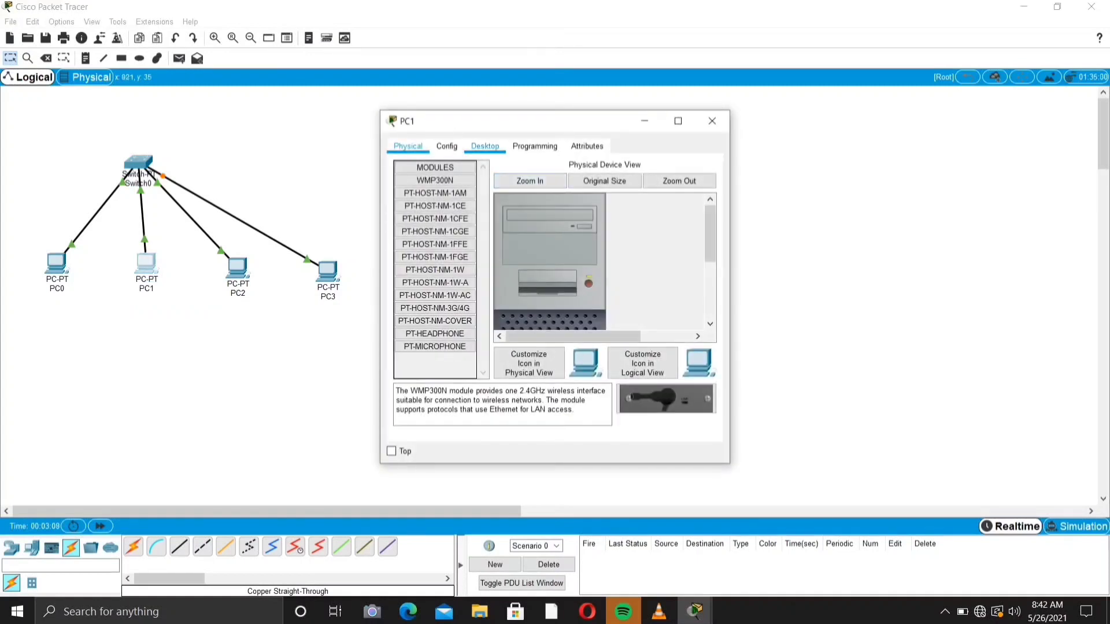
left_click(428, 193)
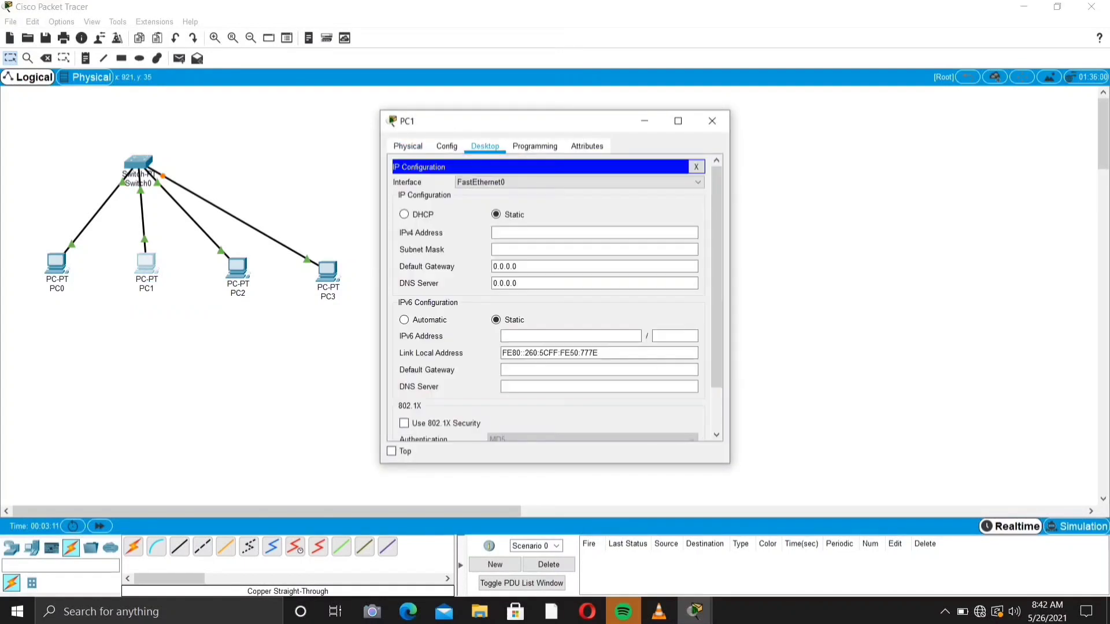
type("192")
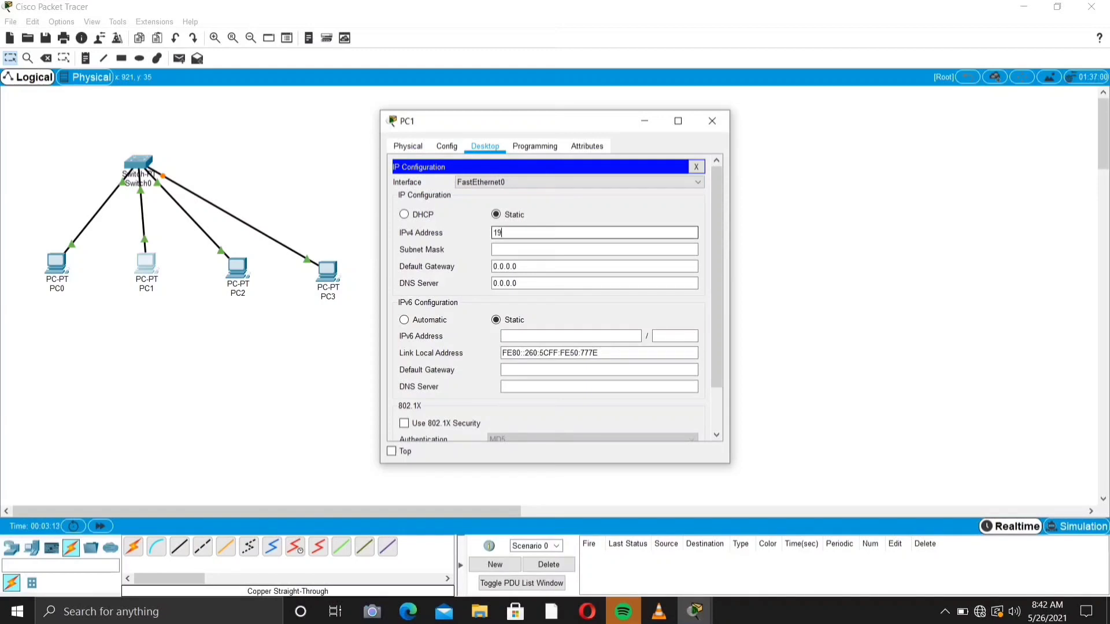
type("68.1.2")
key("Tab")
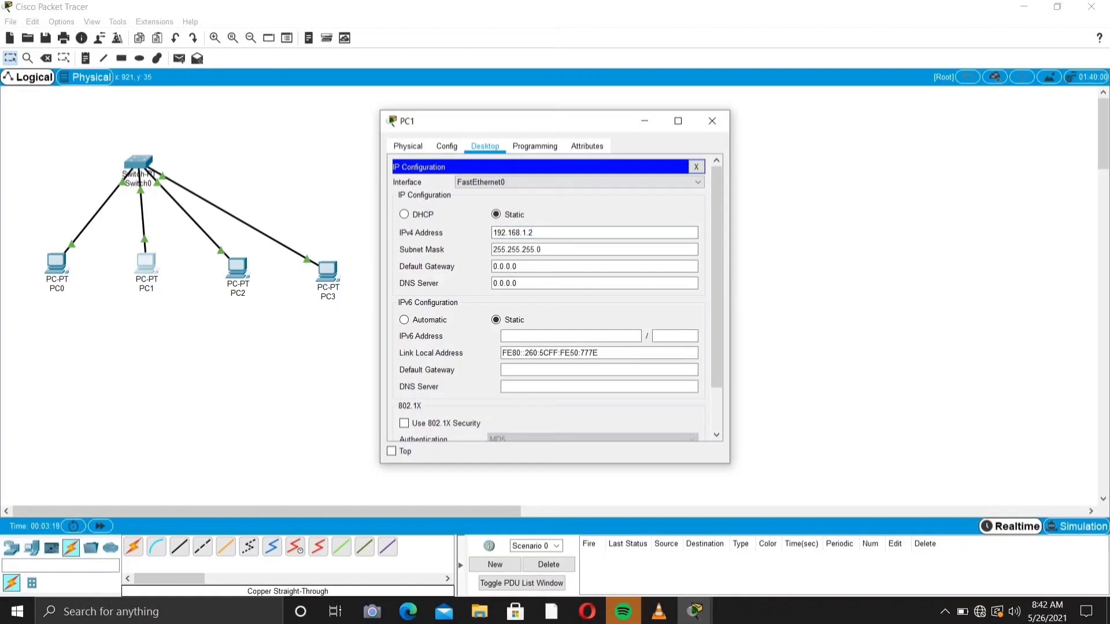
left_click(713, 121)
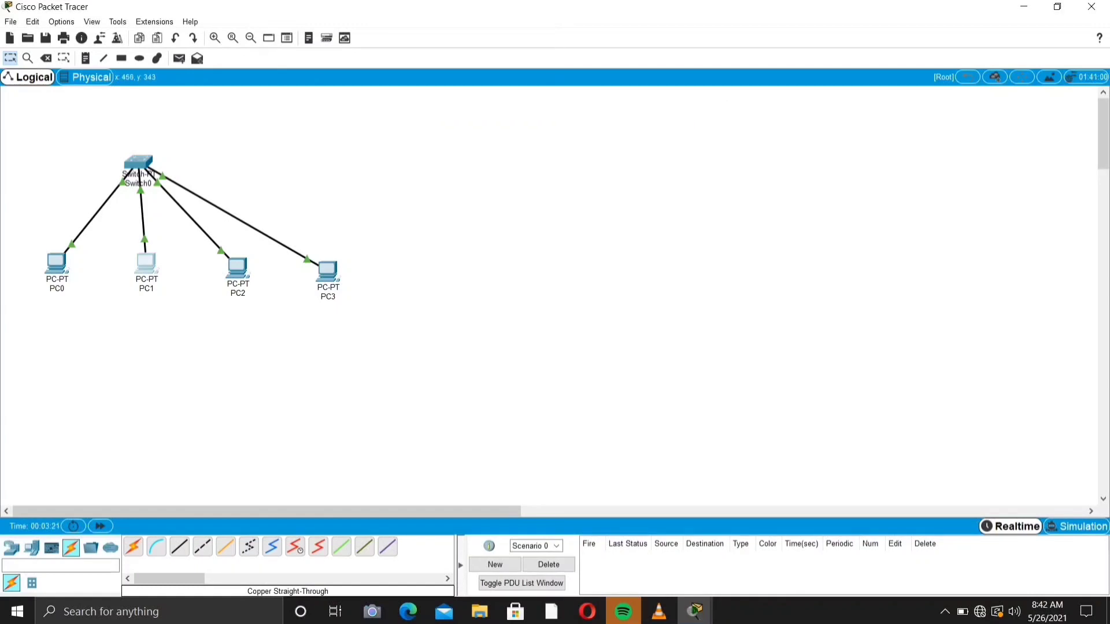
- Assign PC2 the static IPv4 address 192.168.1.3 with subnet mask 255.255.255.0, and close its device window
left_click(238, 267)
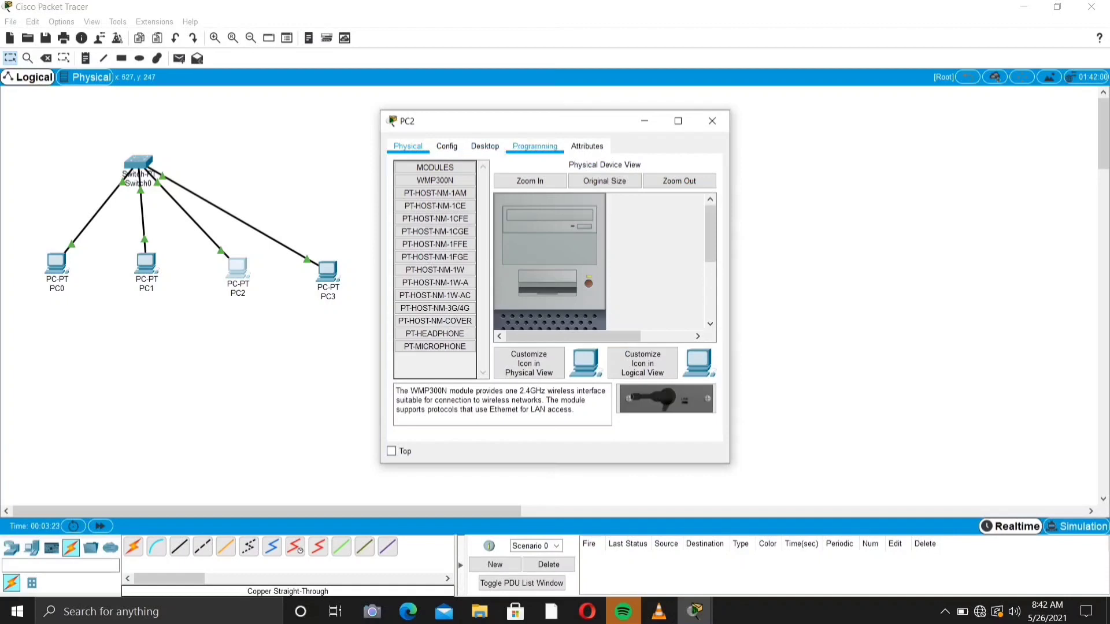
left_click(484, 146)
left_click(428, 192)
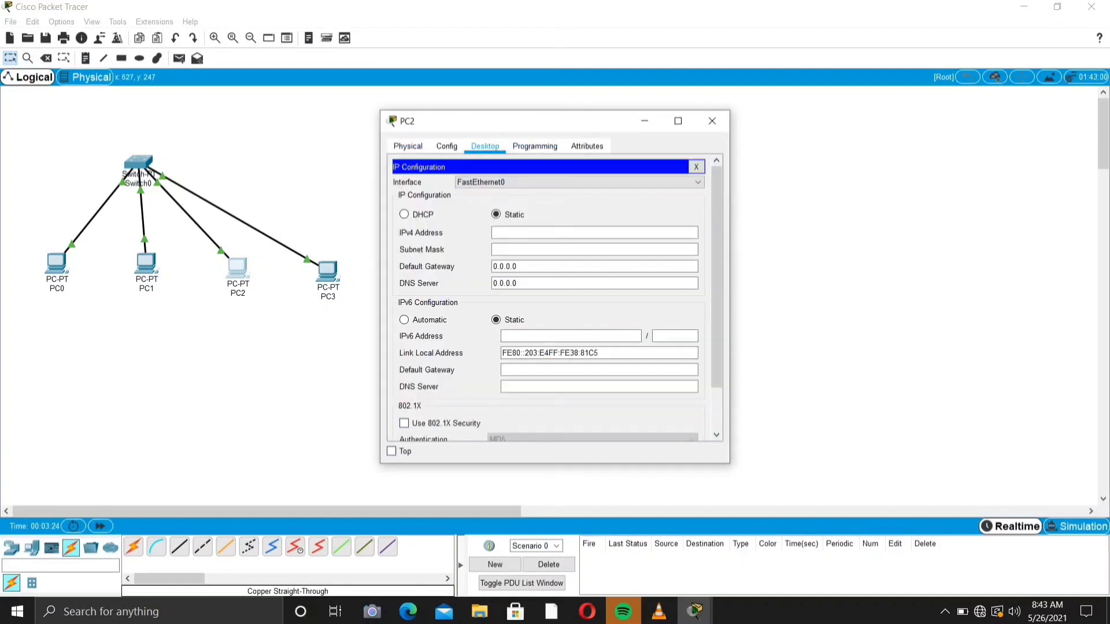
type("19")
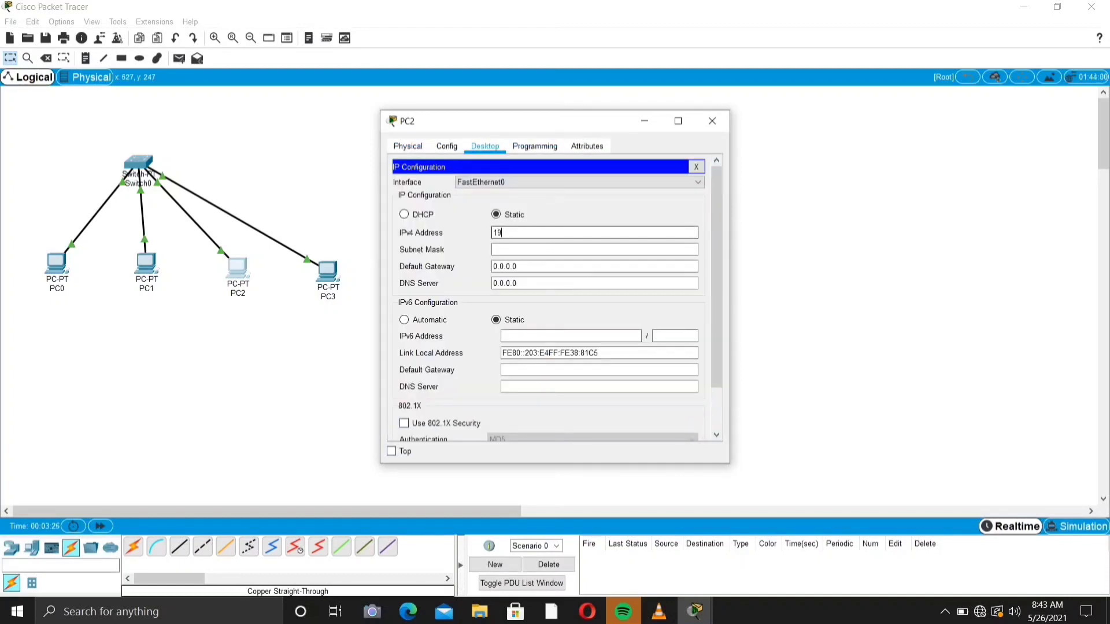
type("2.168.1.3")
left_click(516, 250)
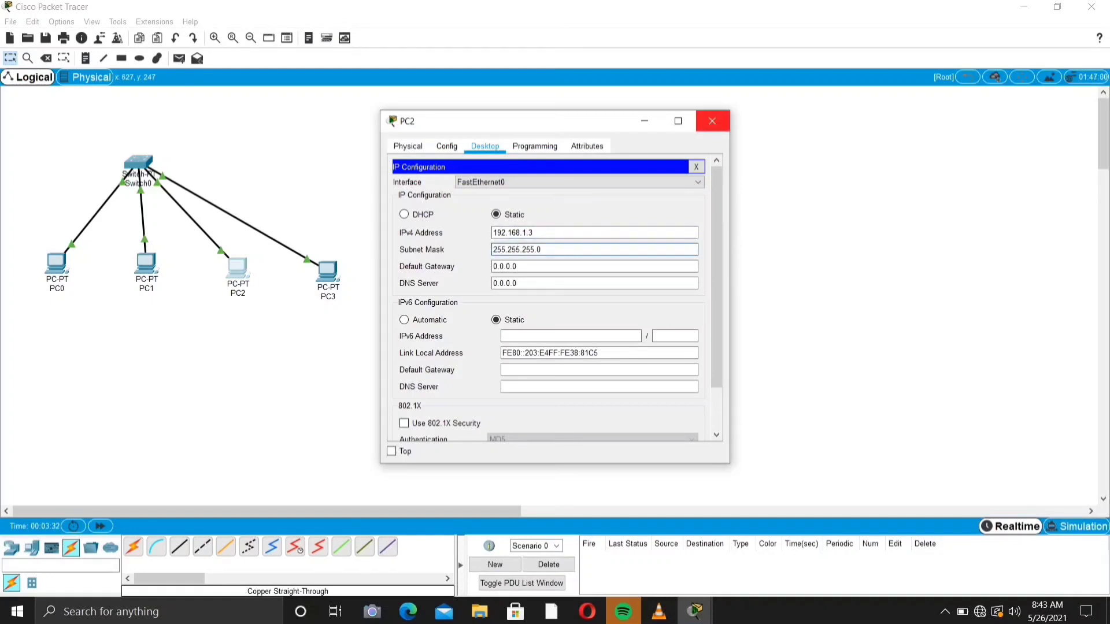
left_click(712, 121)
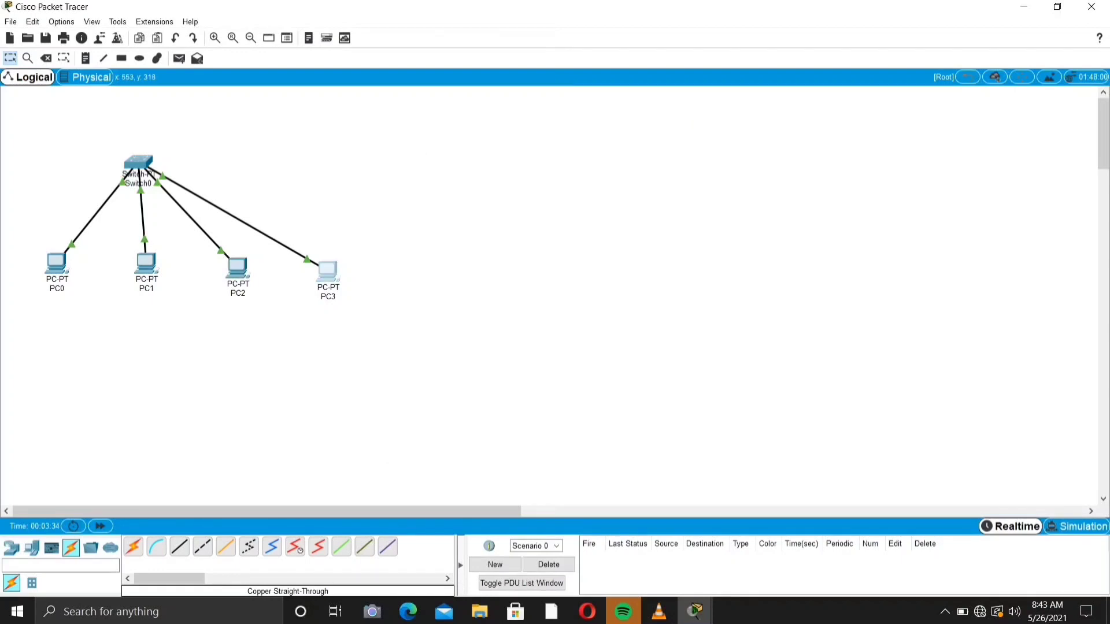
- Assign PC3 the static IPv4 address 192.168.1.4 with subnet mask 255.255.255.0, and close its device window
left_click(328, 271)
left_click(484, 145)
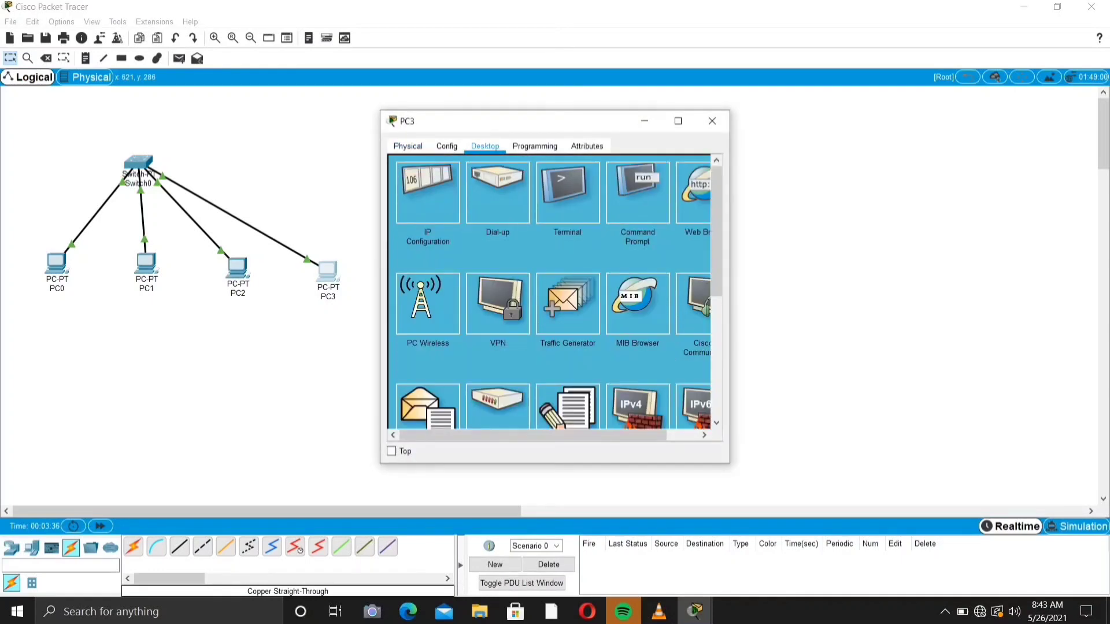
left_click(428, 193)
left_click(555, 233)
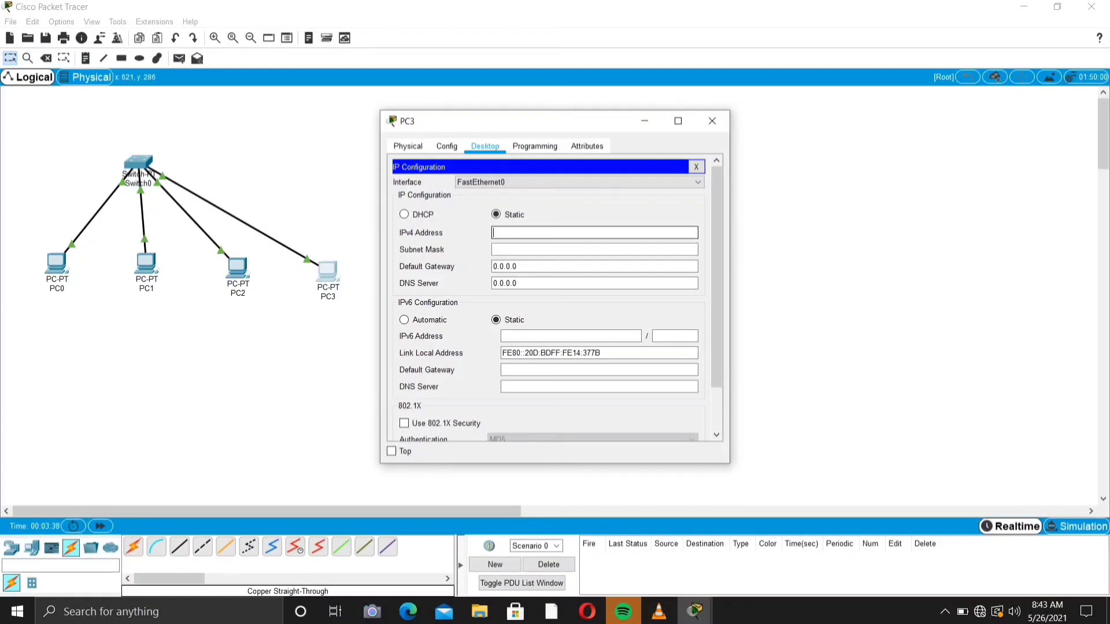
type("192.168.1.4")
key("Tab")
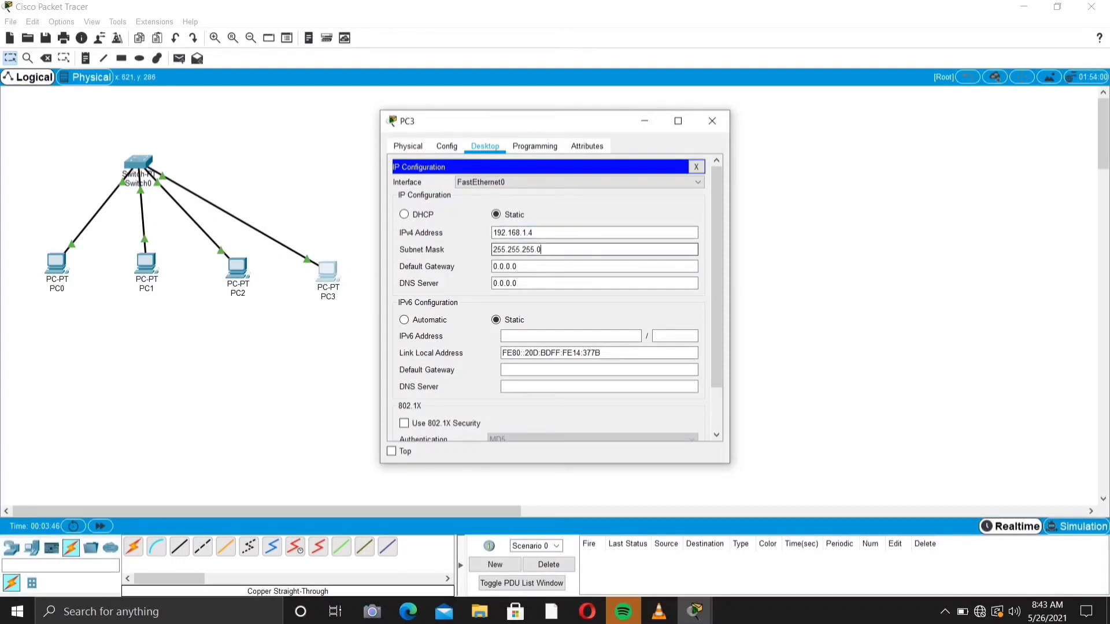
left_click(712, 121)
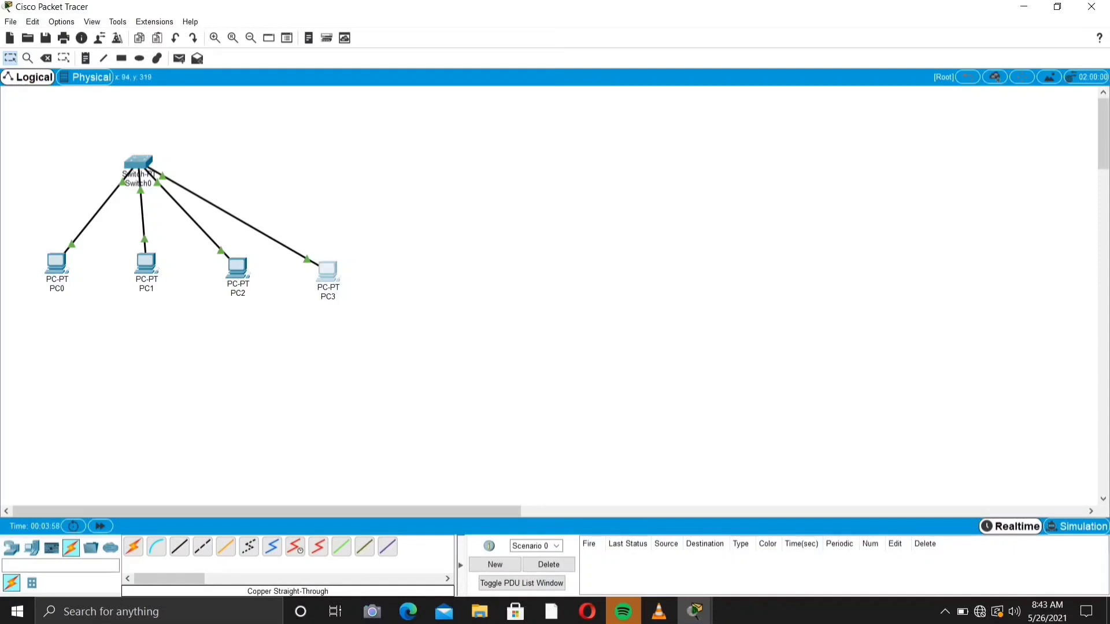
- Check PC0's IP settings by running ipconfig in its Command Prompt
mouse_move(55, 270)
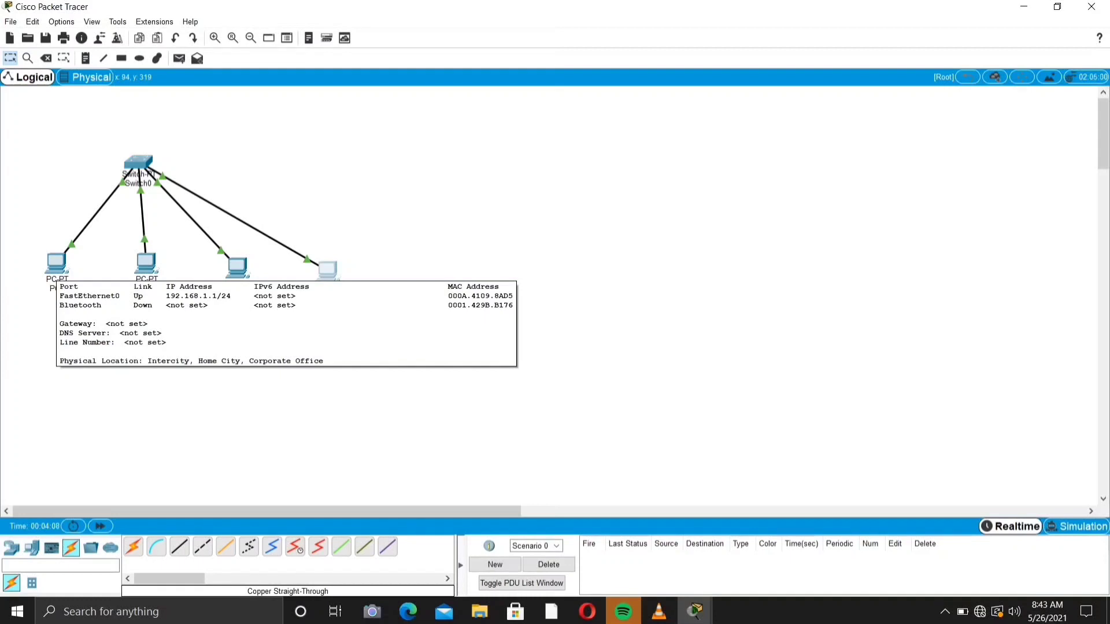
left_click(56, 263)
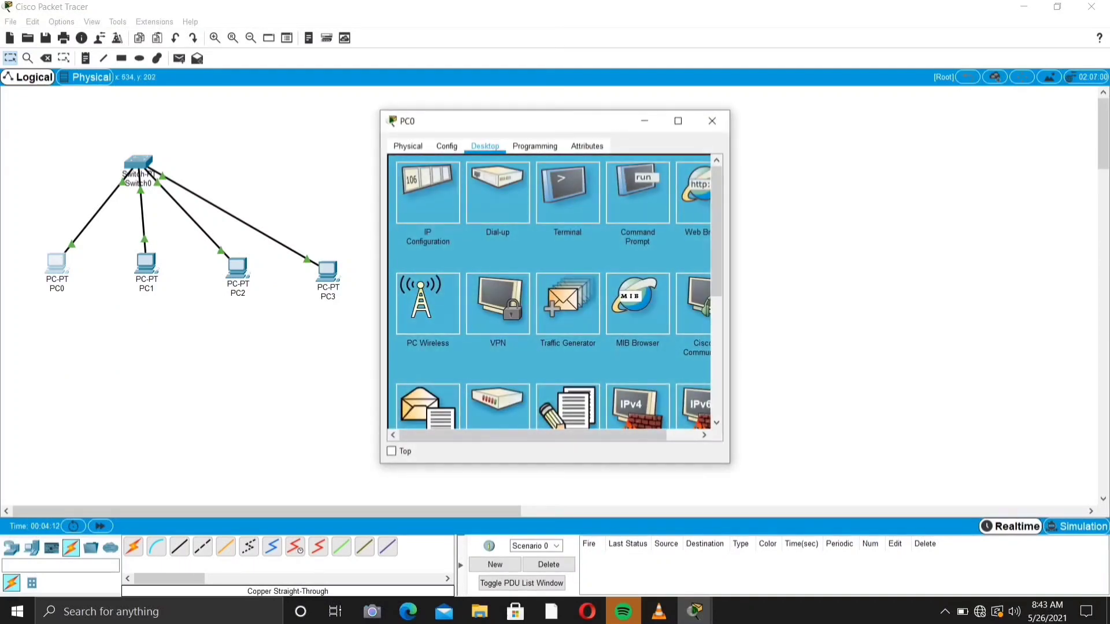
left_click(637, 192)
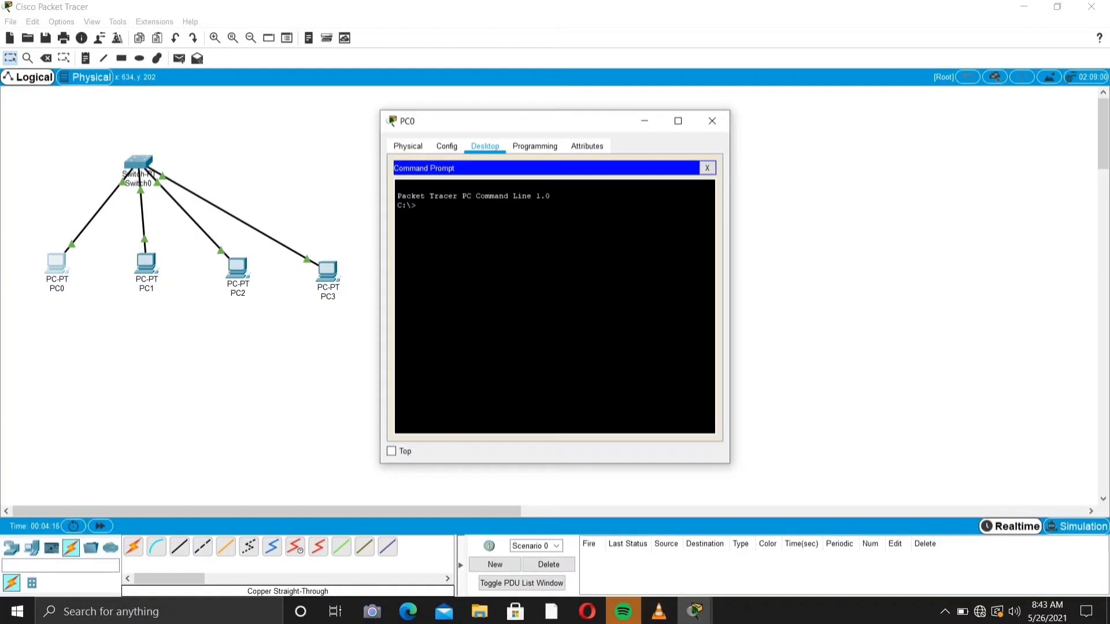
type("ipconfig")
key("Return")
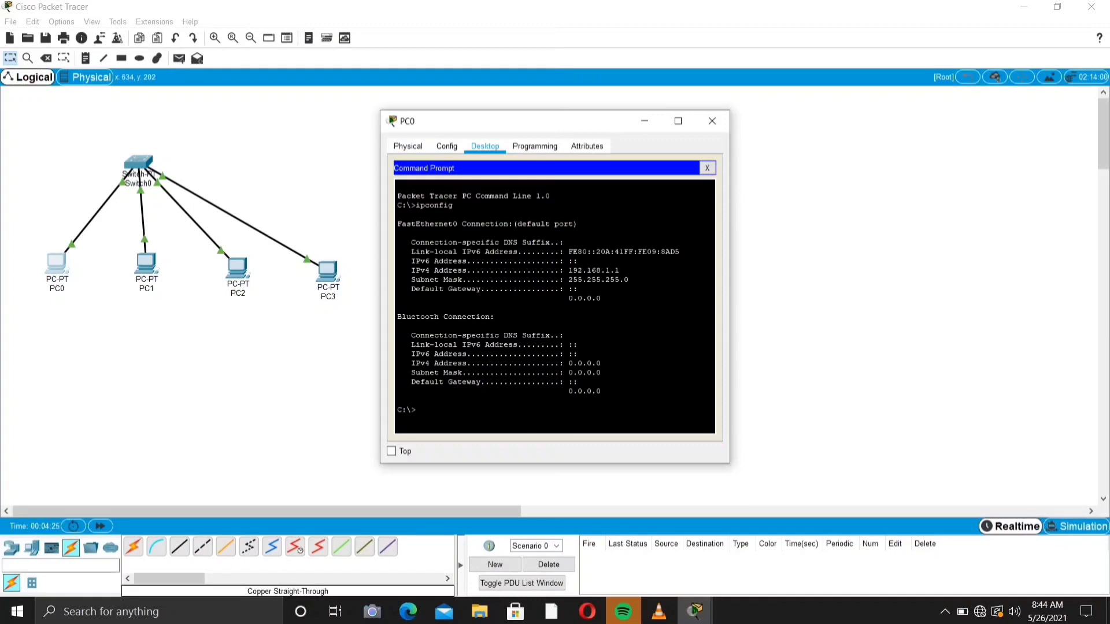
- Test the connection from PC0 to PC1 by running ping 192.168.1.2 in PC0's Command Prompt
type("ping 1902")
key("BackSpace")
key("BackSpace")
type("2.168.1.2")
key("Return")
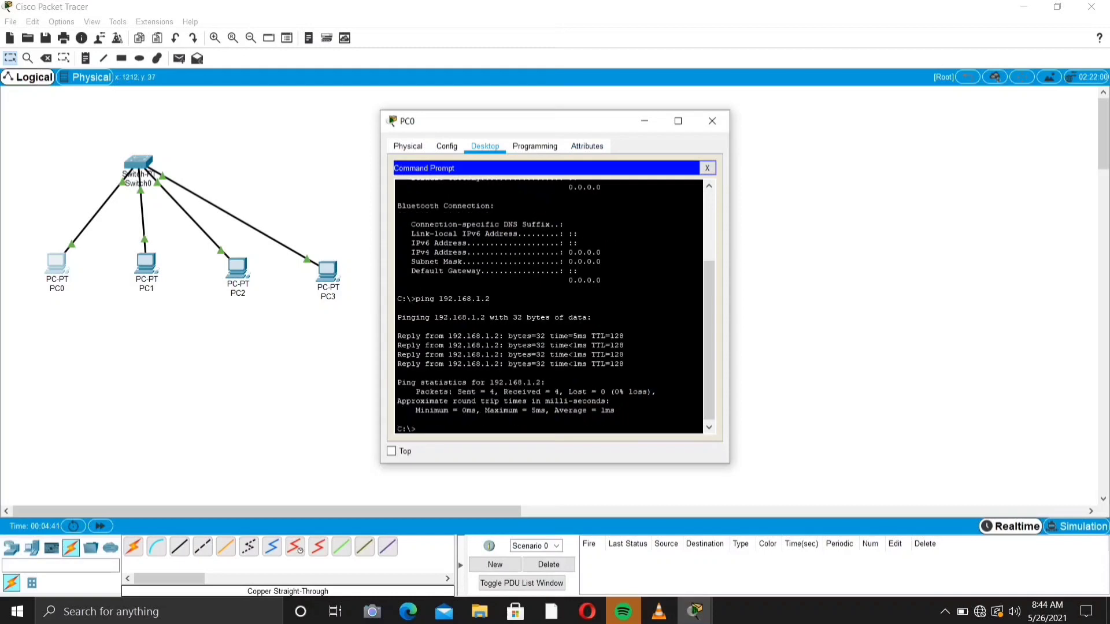
- Test the connection from PC0 to PC2 by running ping 192.168.1.3 in PC0's Command Prompt
left_click(678, 121)
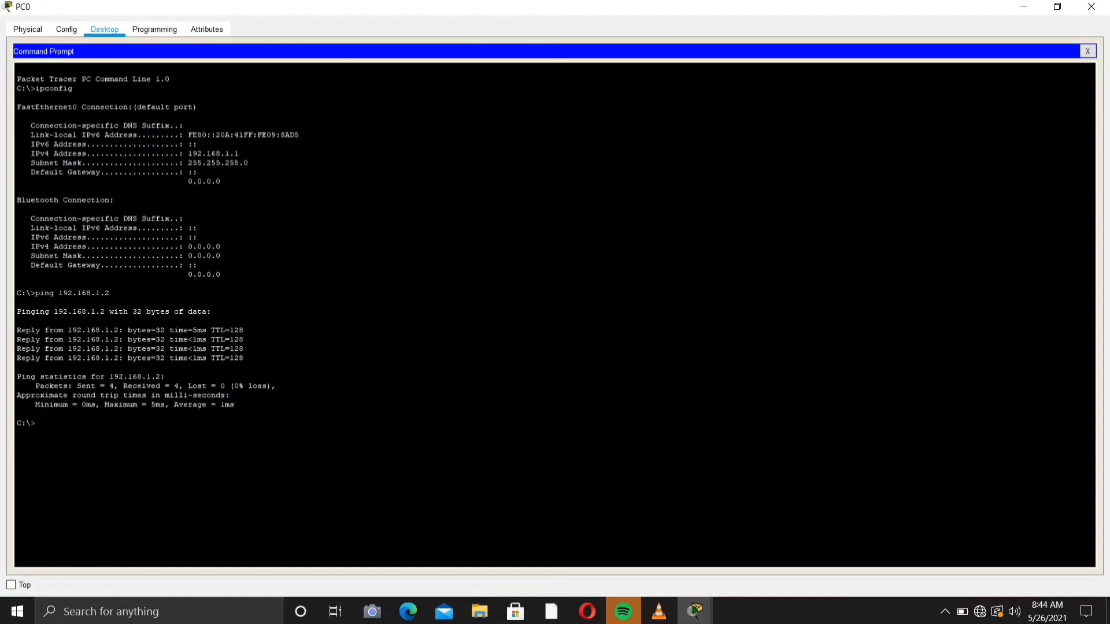
type("ping 192.168")
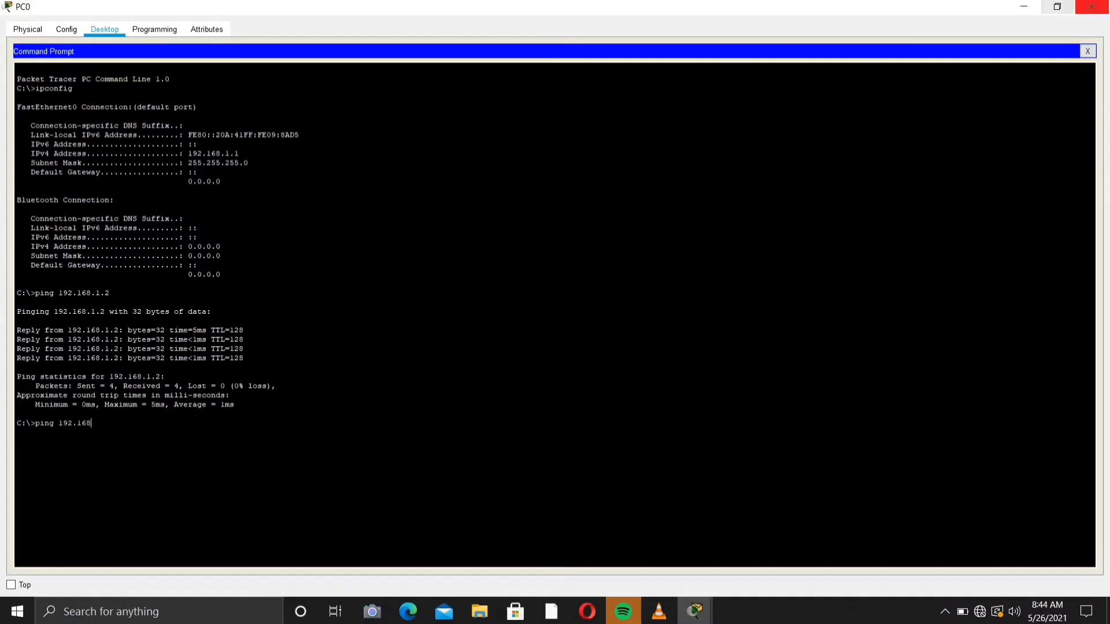
left_click(1057, 7)
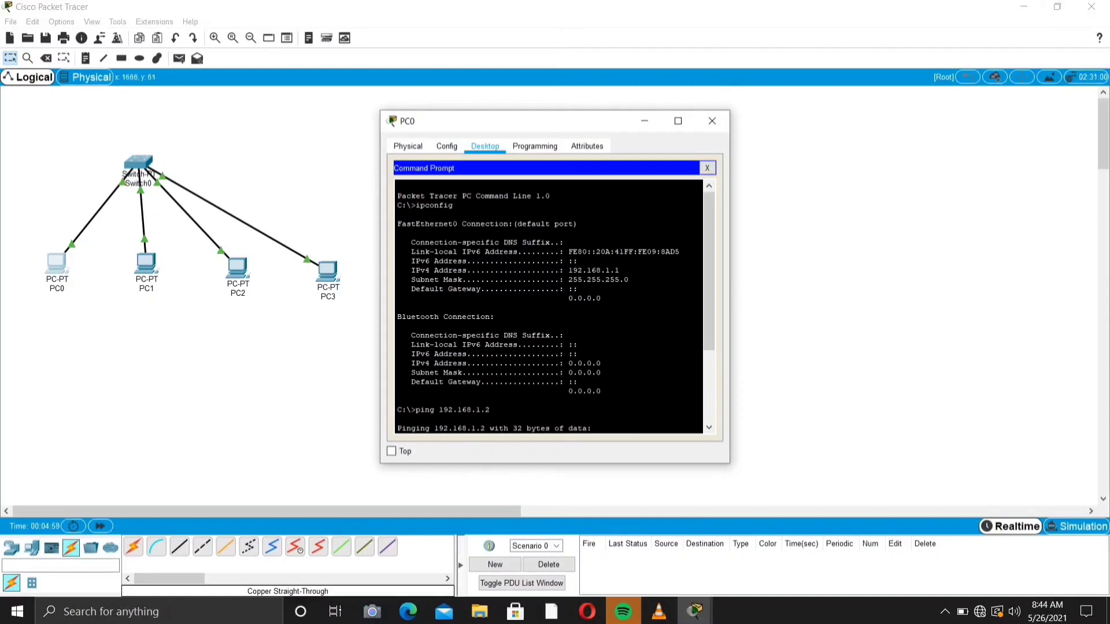
type("ping 192.168")
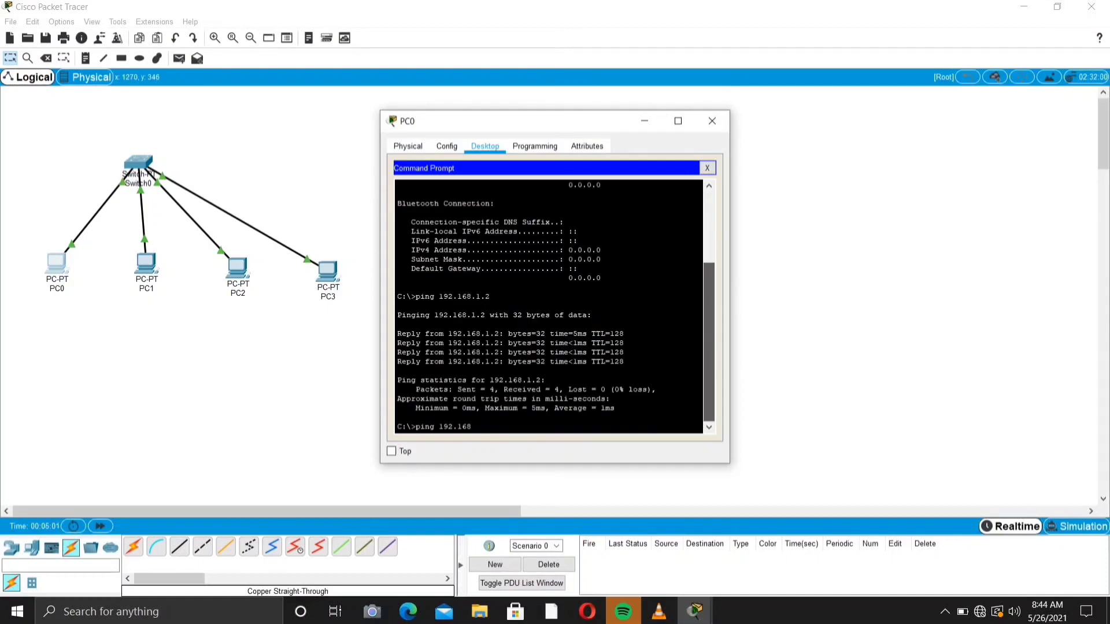
type(".1.")
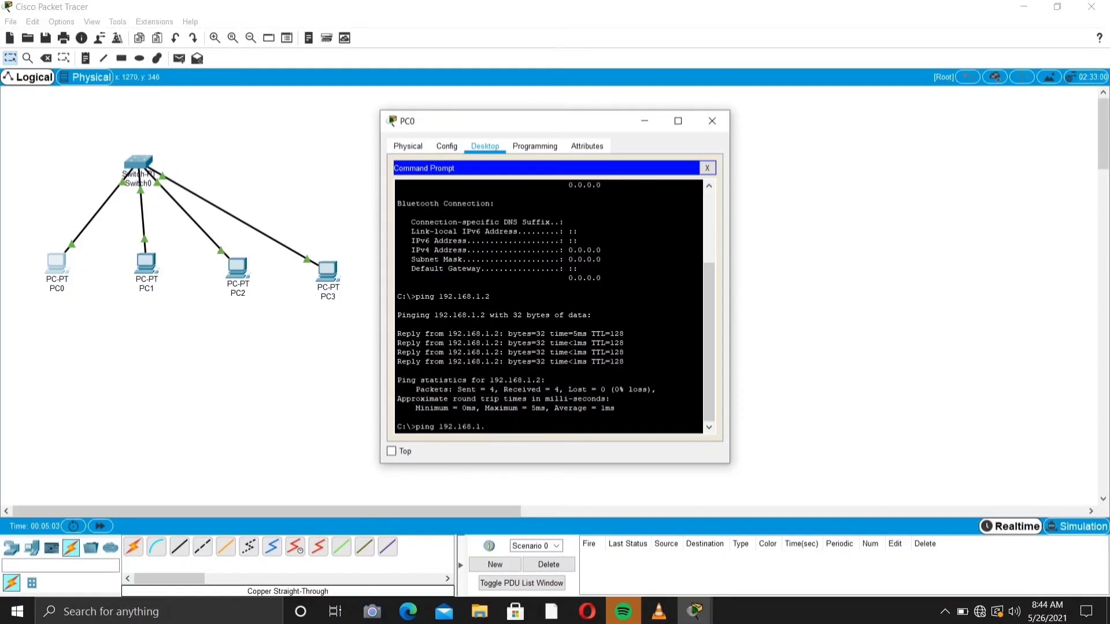
type("3")
key("Return")
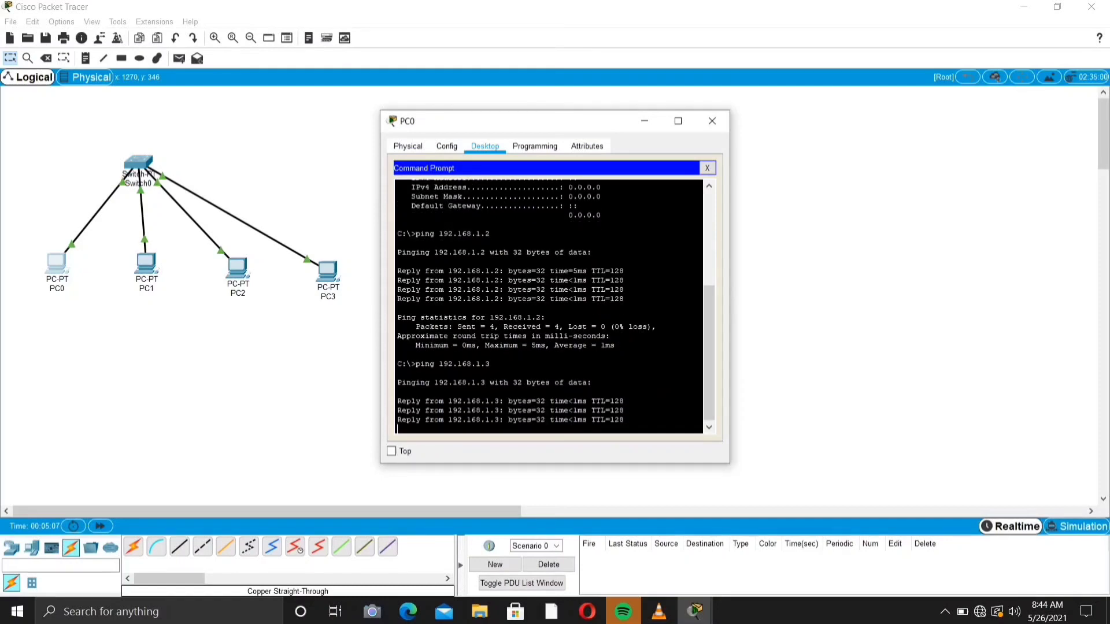
- Test the connection from PC0 to PC3 with ping 192.168.1.4, and close PC0's device window
type("ping 192.168")
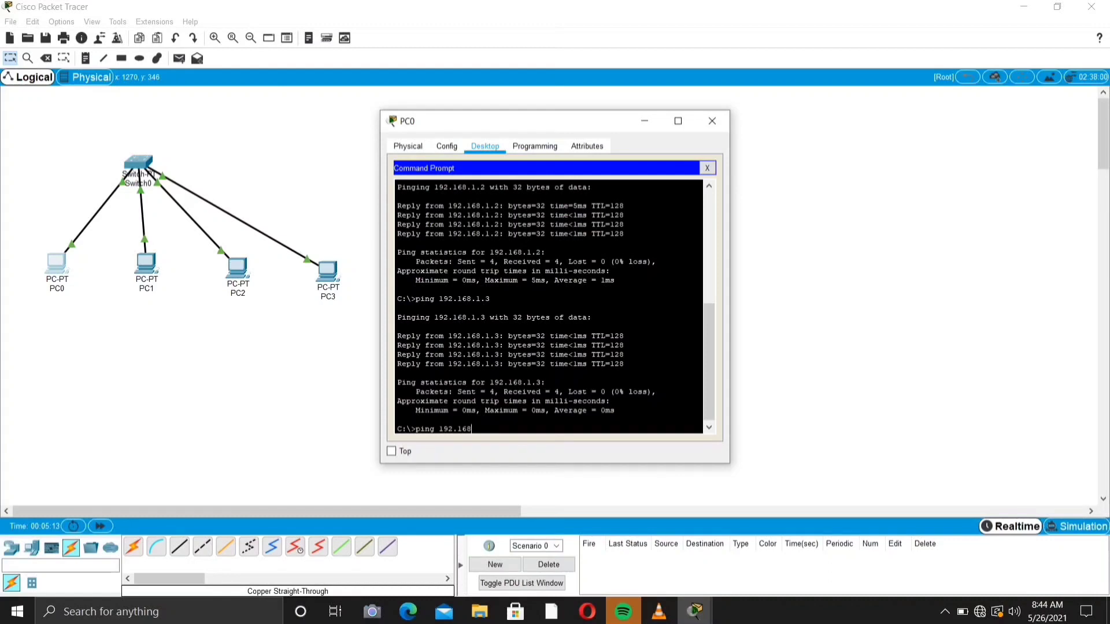
type(".1.4")
key("Return")
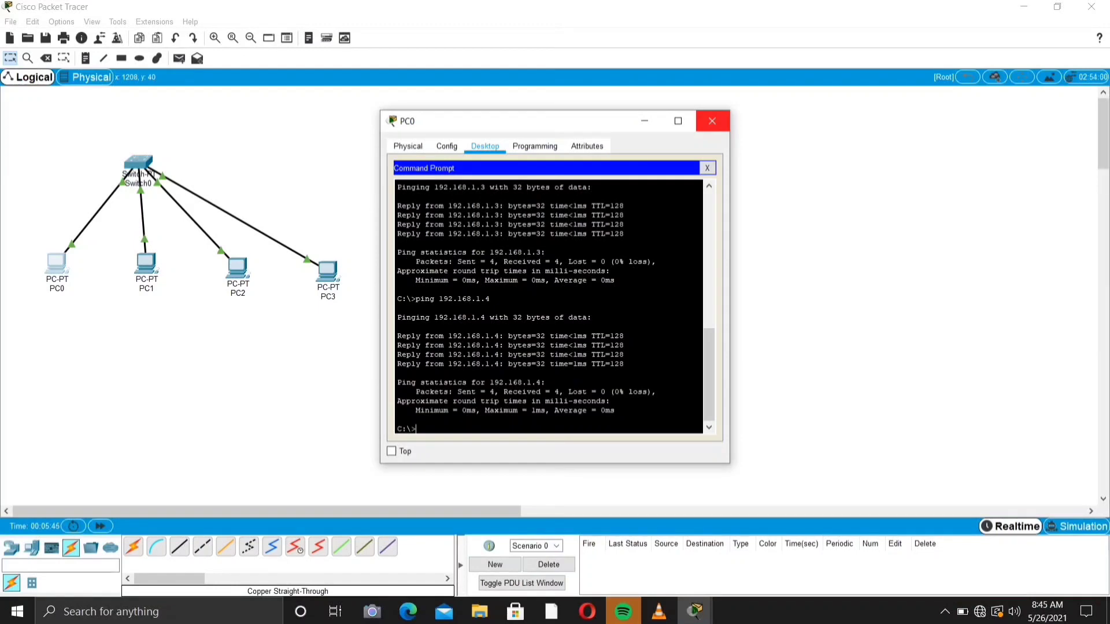
left_click(713, 121)
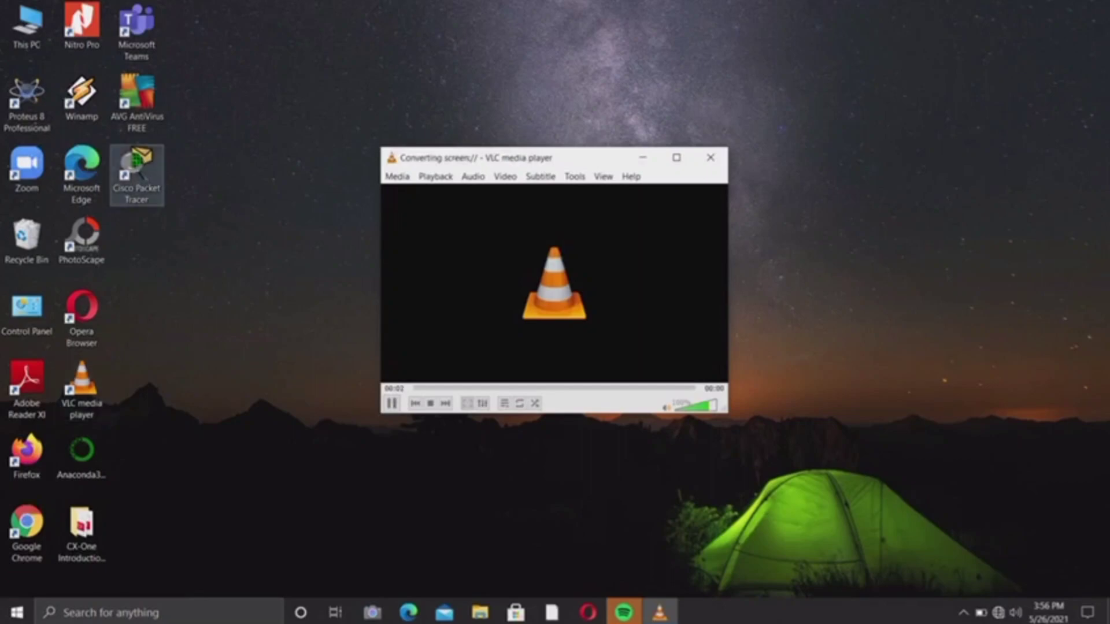
- Launch Cisco Packet Tracer from the desktop and place a Server-PT end device in the empty workspace
left_click(137, 173)
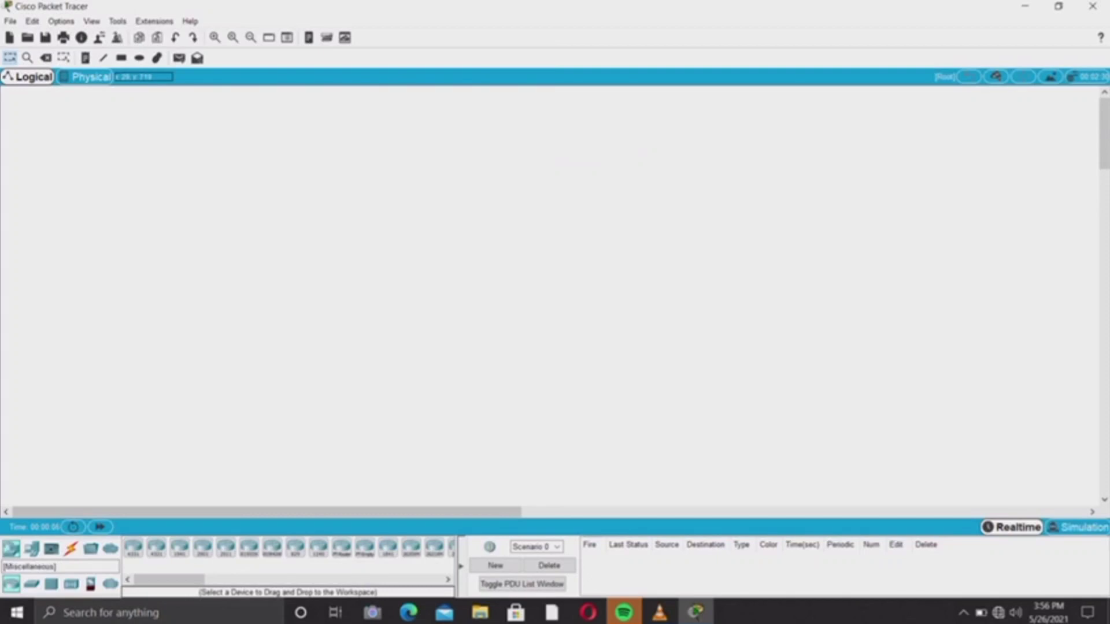
left_click(32, 548)
left_click_drag(179, 547, 70, 286)
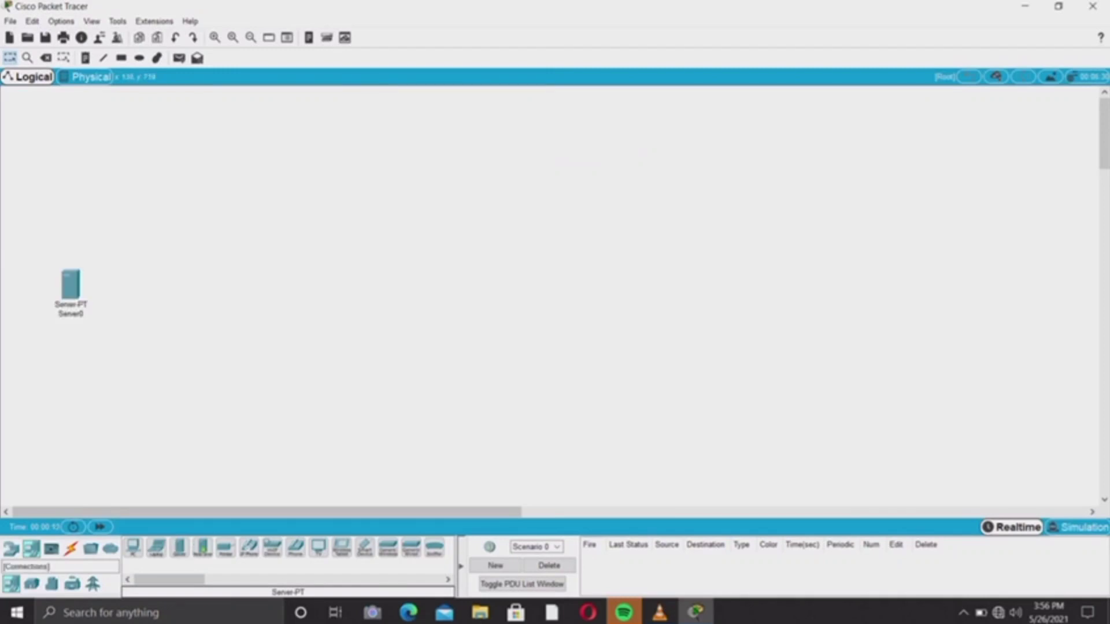
- Place a Switch-PT-Empty switch in the workspace beside Server0
left_click(11, 548)
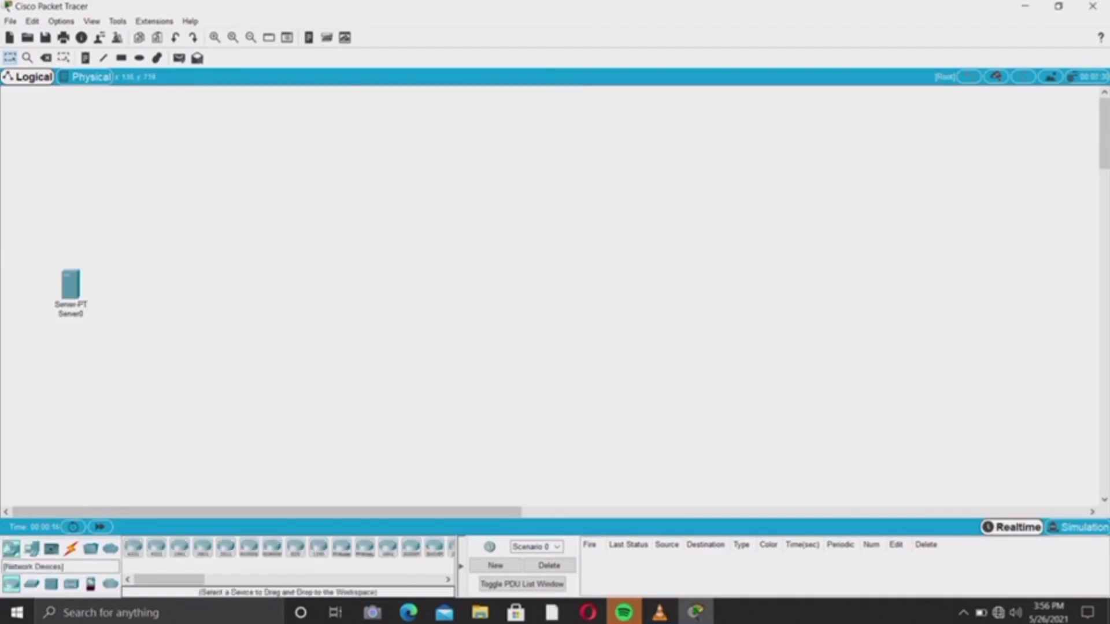
left_click(31, 584)
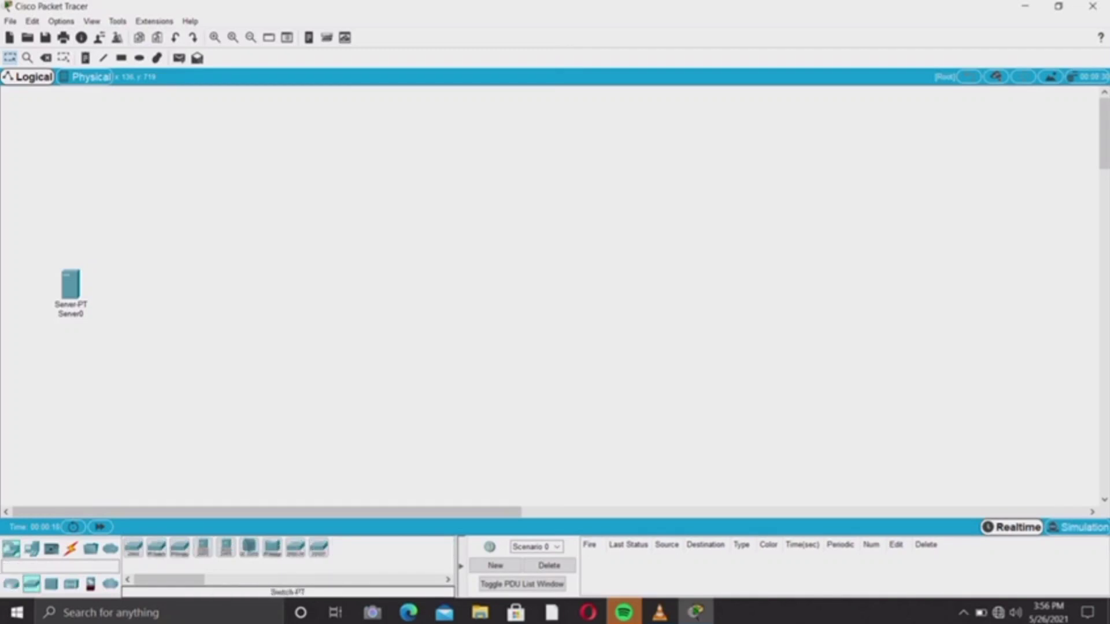
left_click_drag(179, 546, 189, 269)
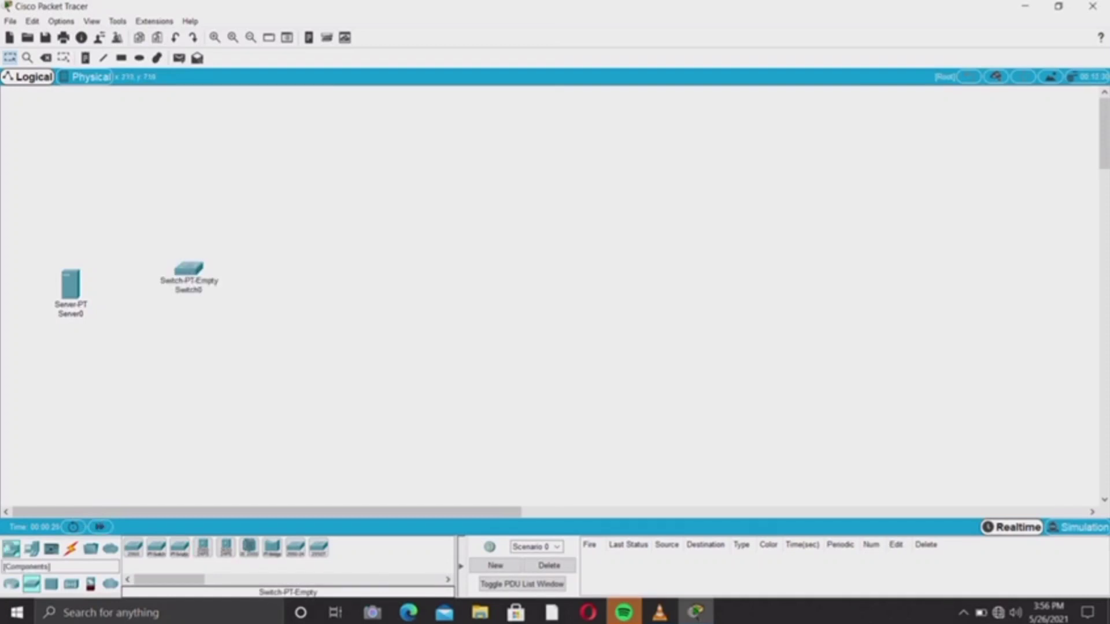
- Place three PC-PT end devices one below another on the far side of the switch from Server0
left_click(32, 548)
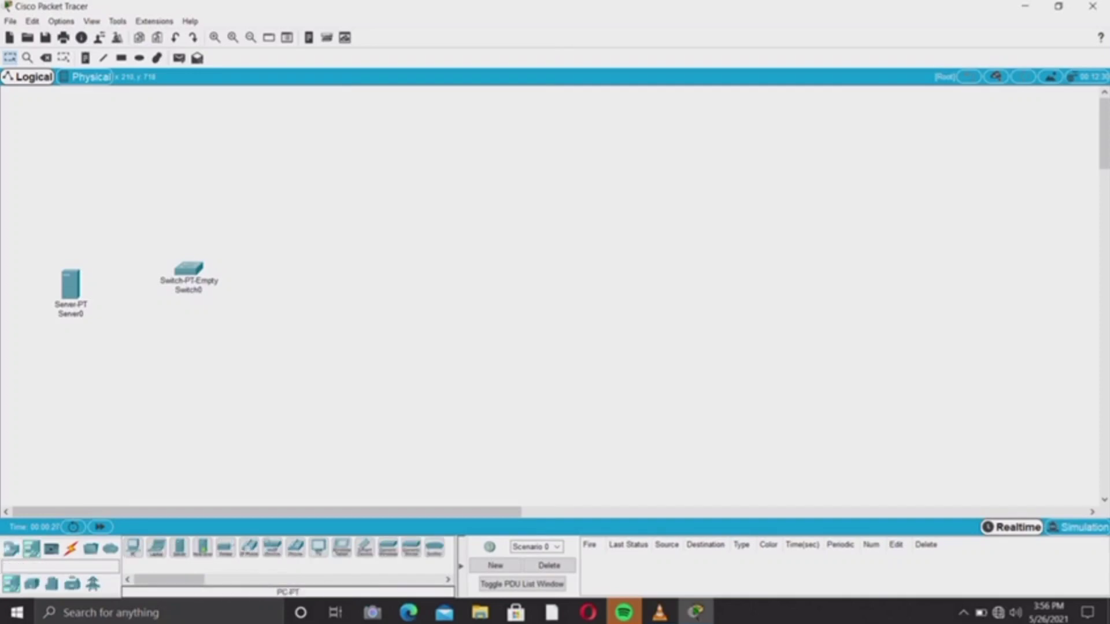
left_click(133, 547)
left_click(329, 207)
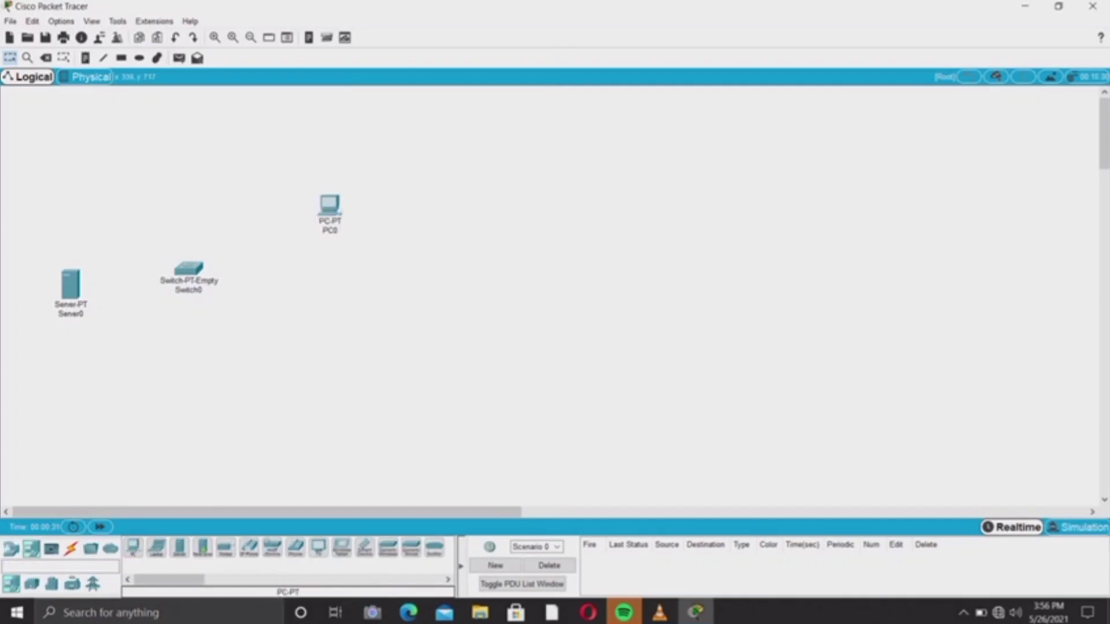
left_click_drag(133, 546, 333, 300)
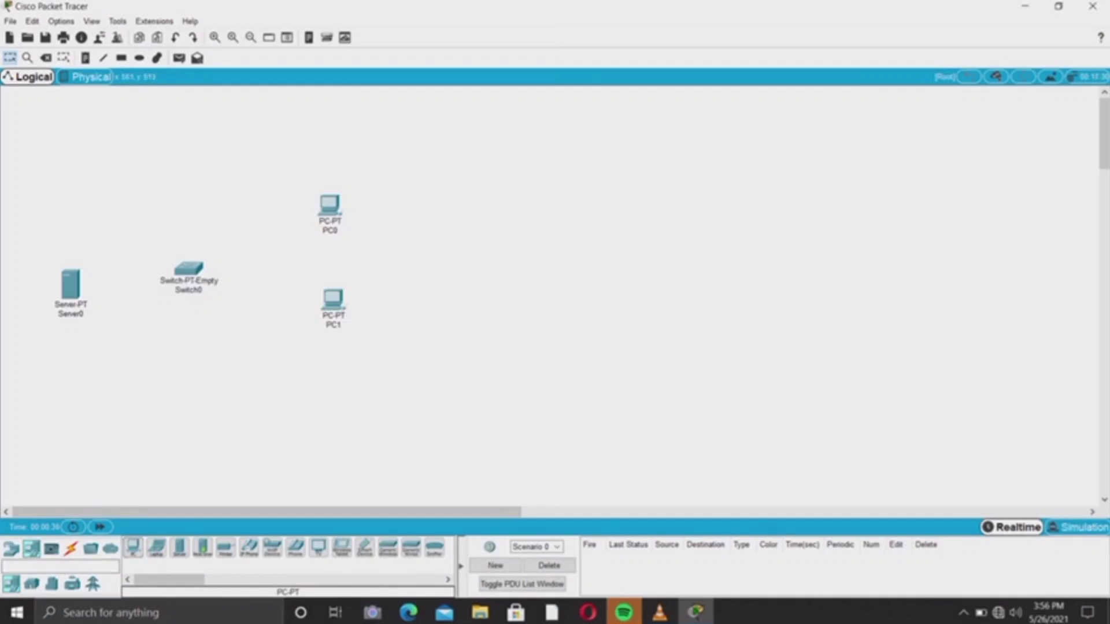
left_click(133, 546)
left_click(323, 419)
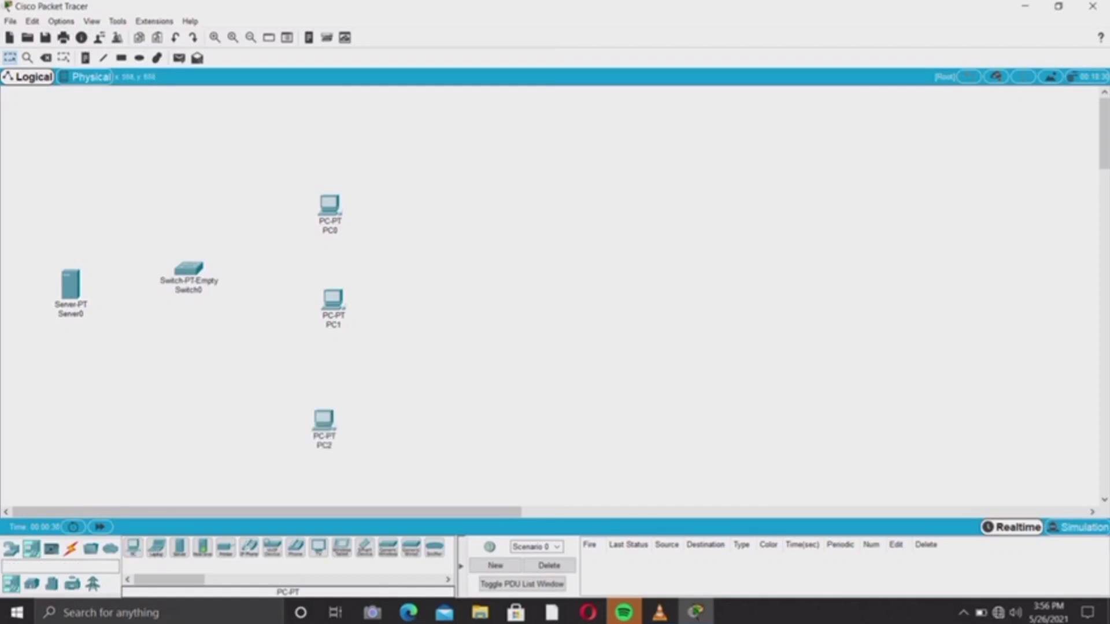
- Try to connect Switch0 to Server0 and to PC0 with the automatically chosen connection type
left_click(71, 547)
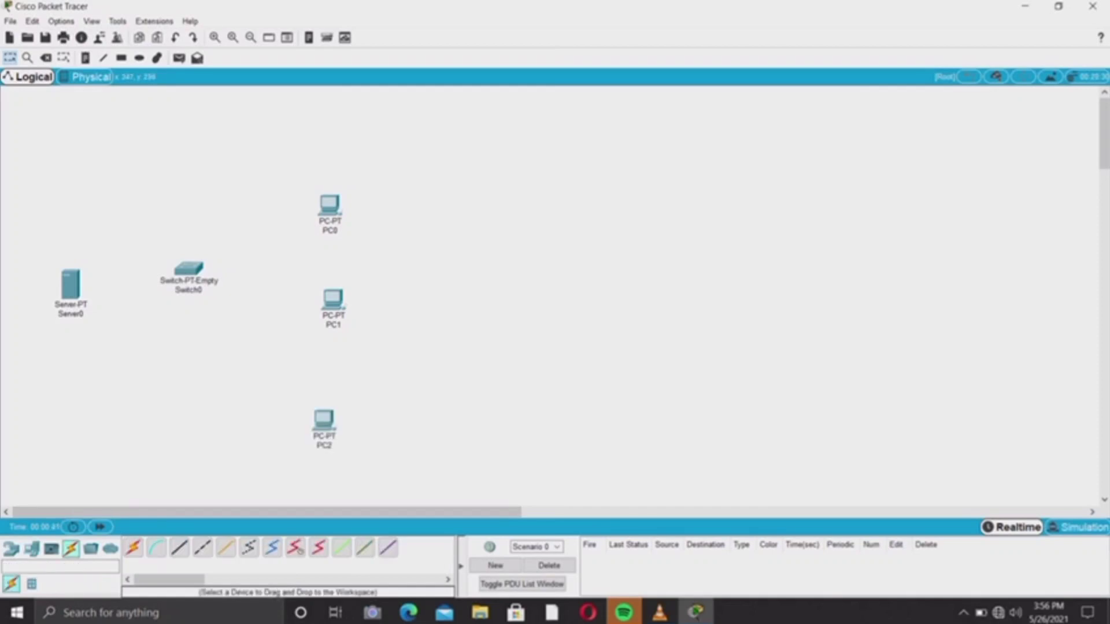
left_click(133, 547)
left_click(188, 268)
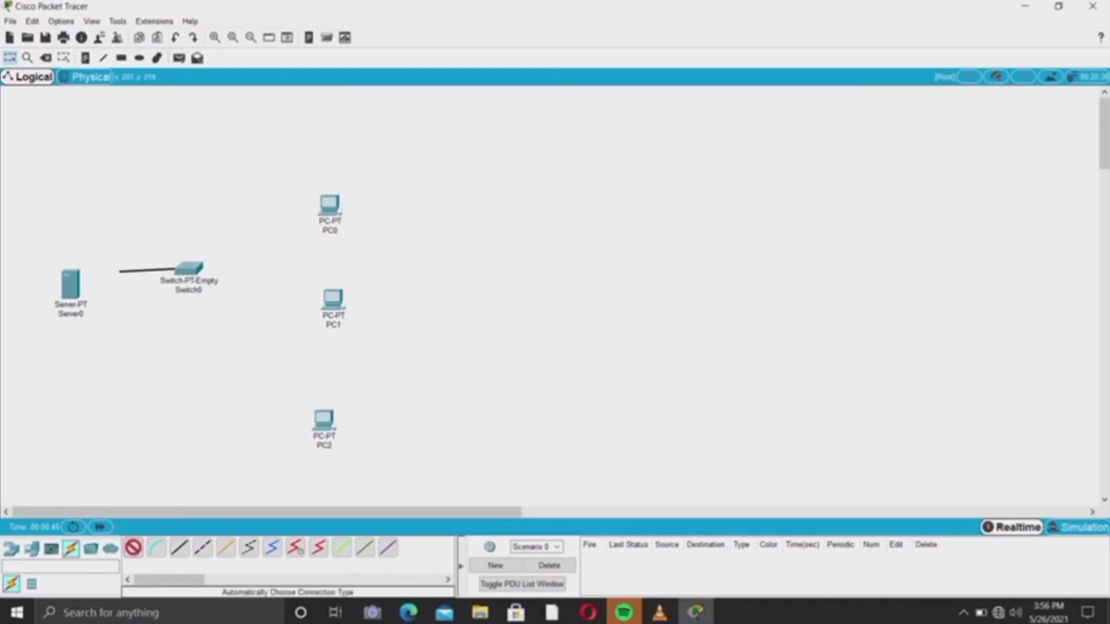
left_click(72, 282)
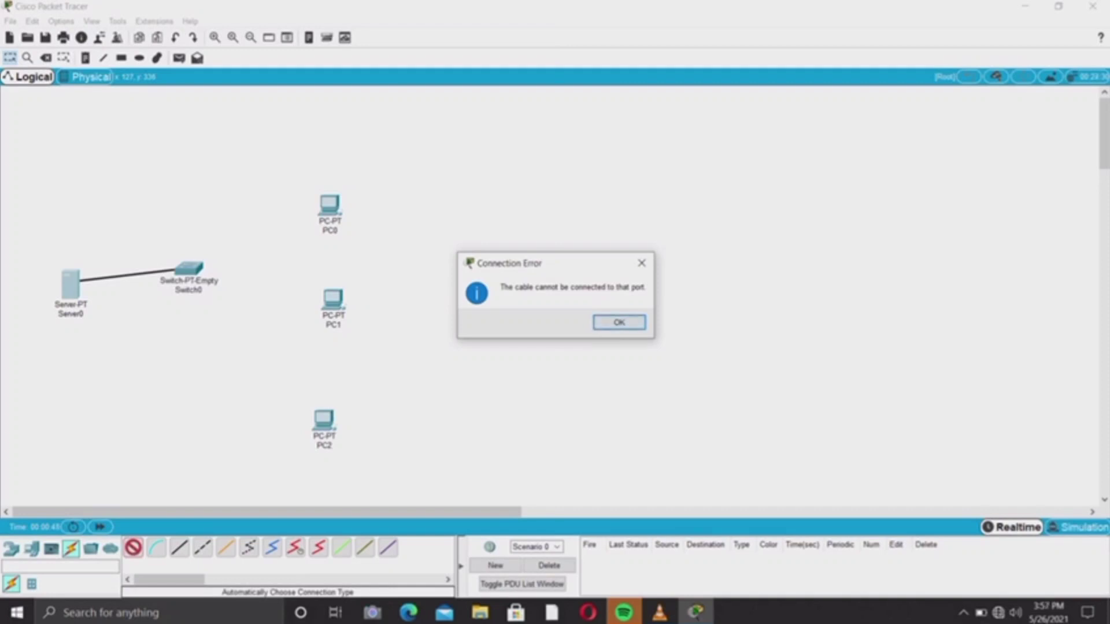
key("Return")
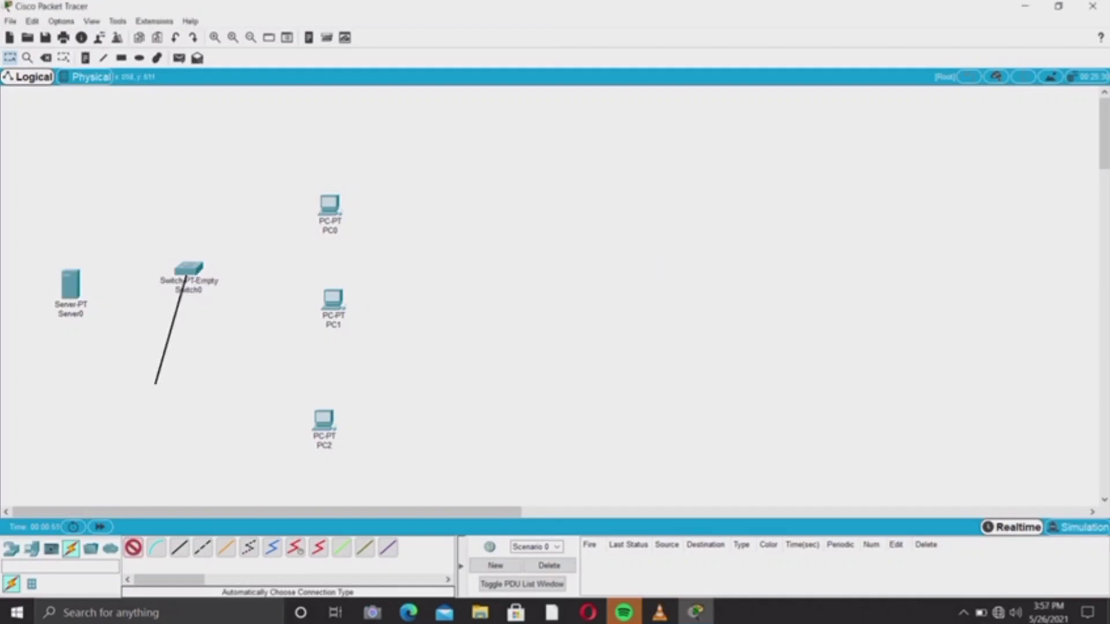
left_click(327, 205)
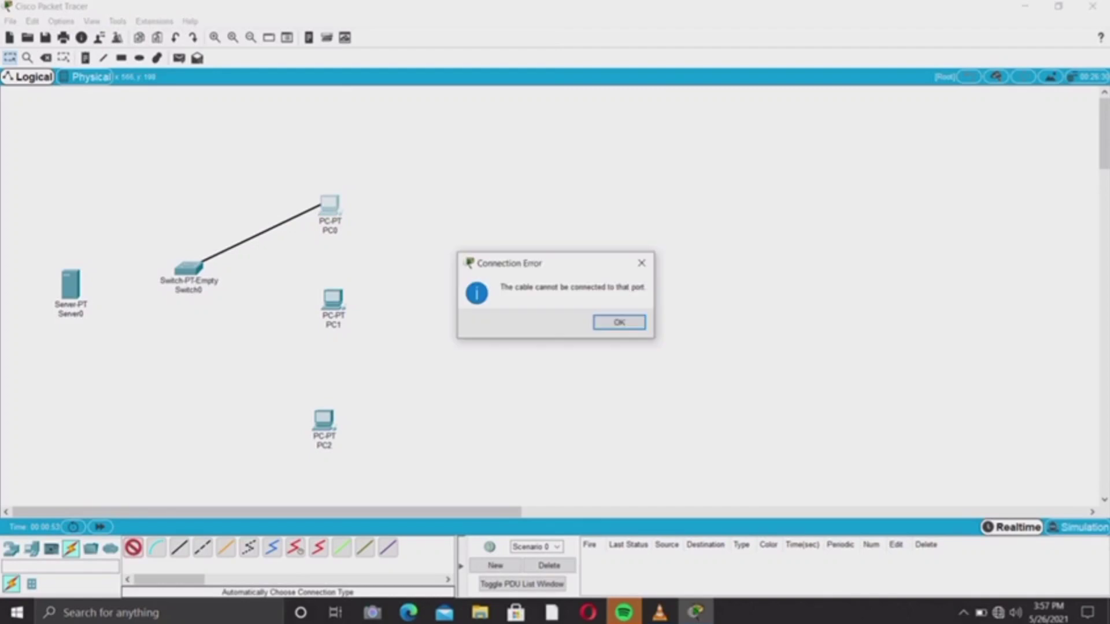
key("Return")
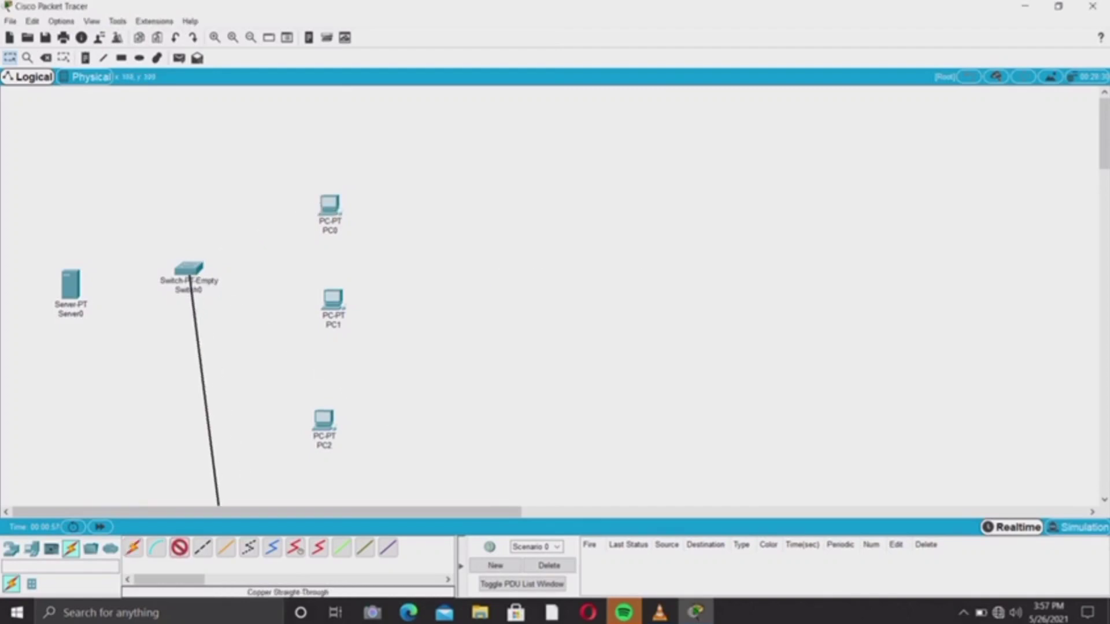
- Connect Server0's FastEthernet0 port to Switch0's Console port with a Copper Straight-Through cable
left_click(73, 284)
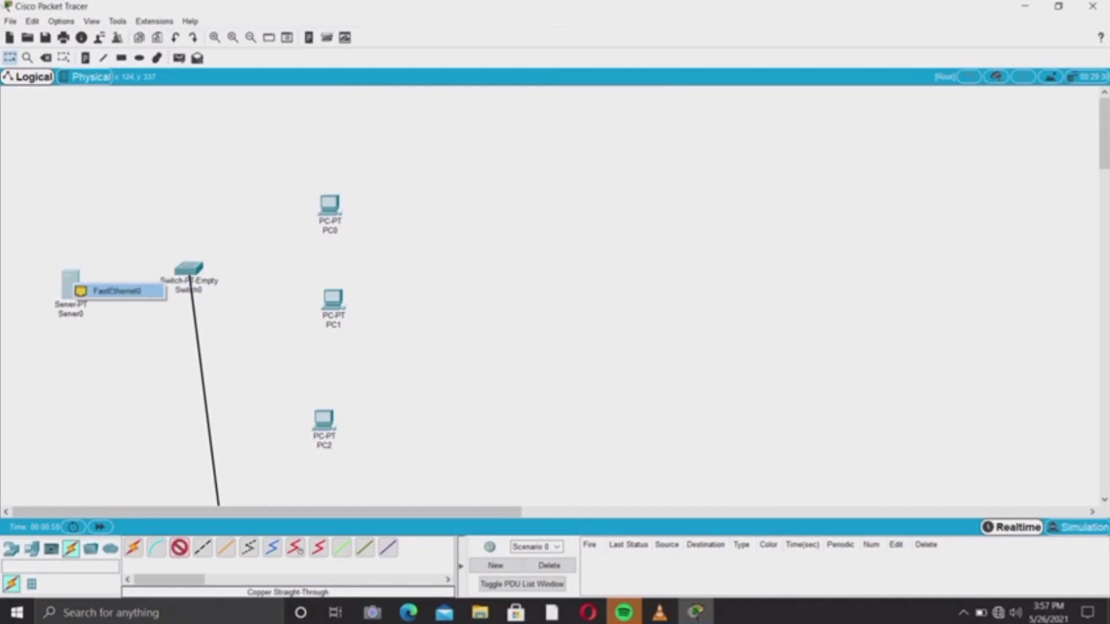
left_click(110, 291)
left_click(189, 270)
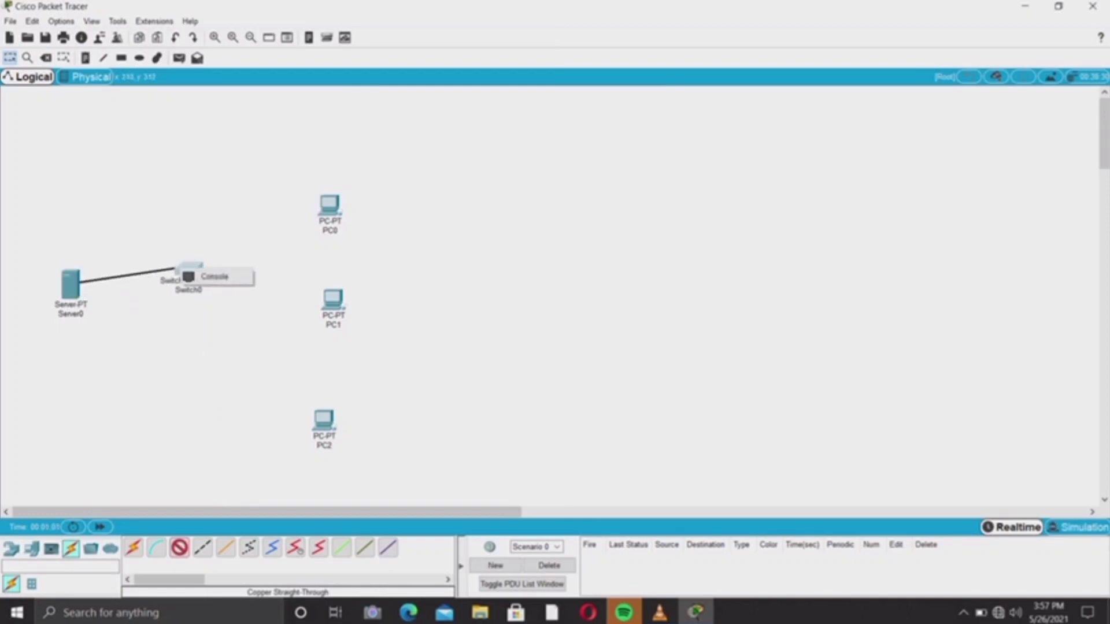
left_click(200, 276)
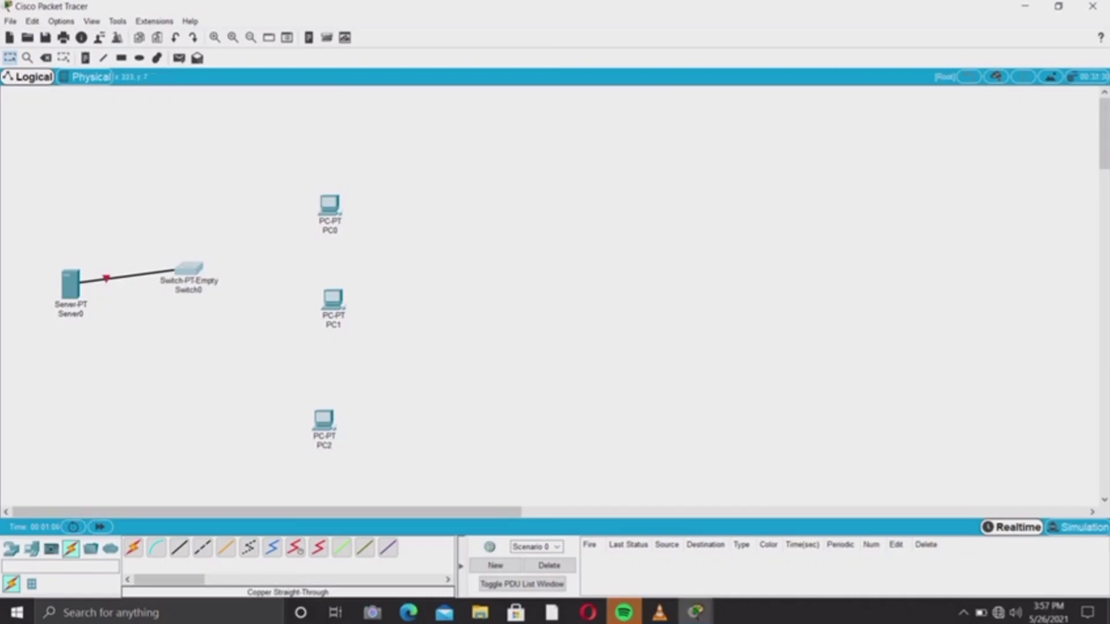
- Replace the Switch-PT-Empty switch with a Switch-PT placed between Server0 and the three PCs
key("Delete")
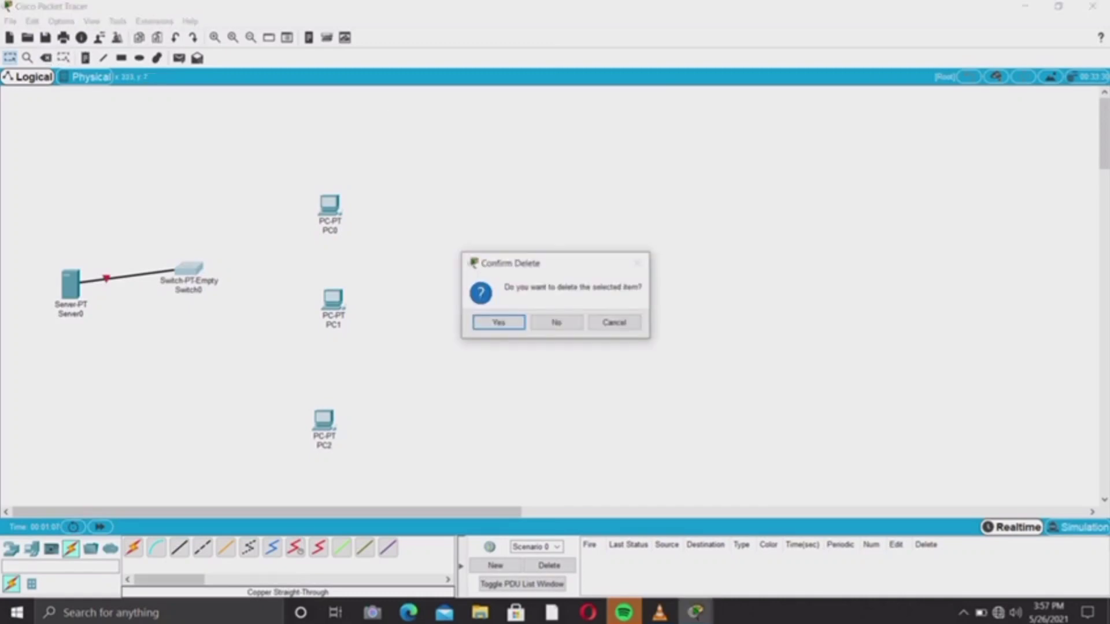
key("Return")
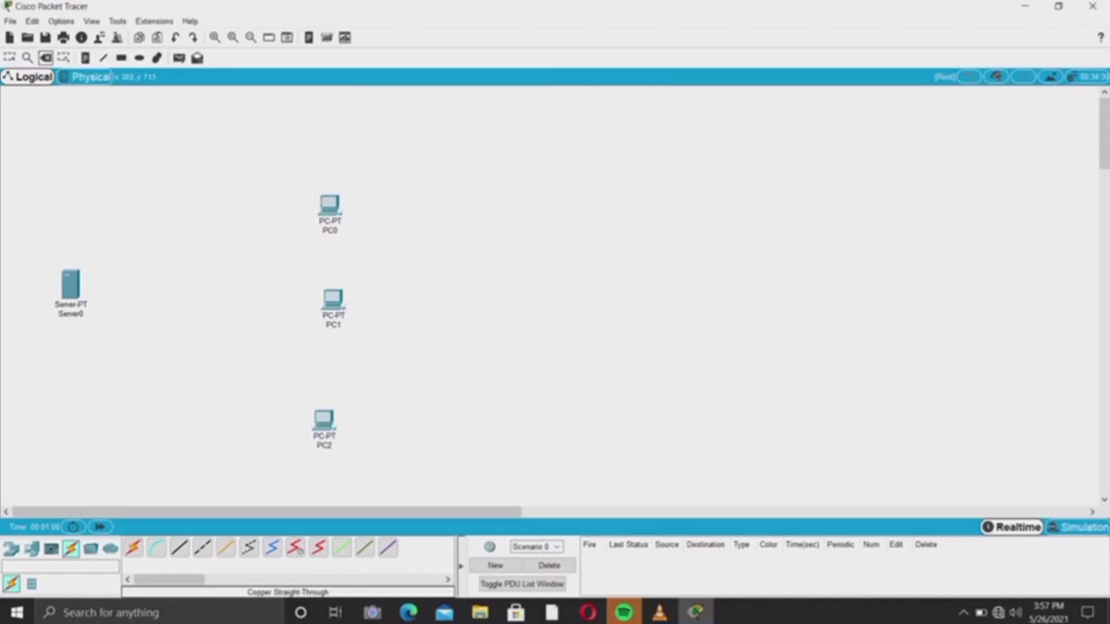
left_click(32, 549)
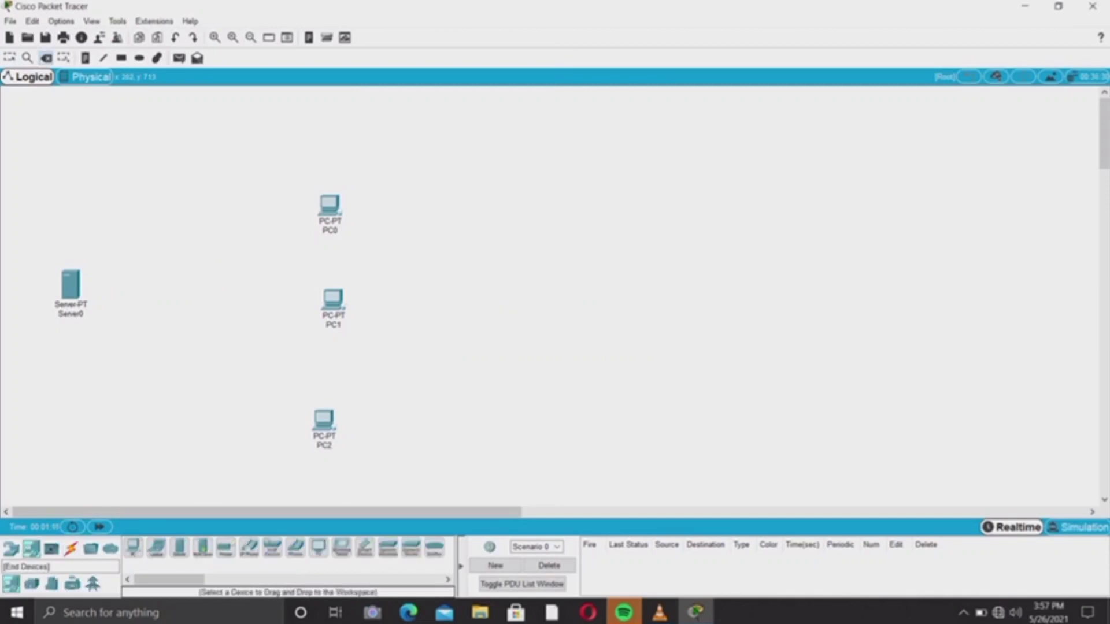
left_click(31, 584)
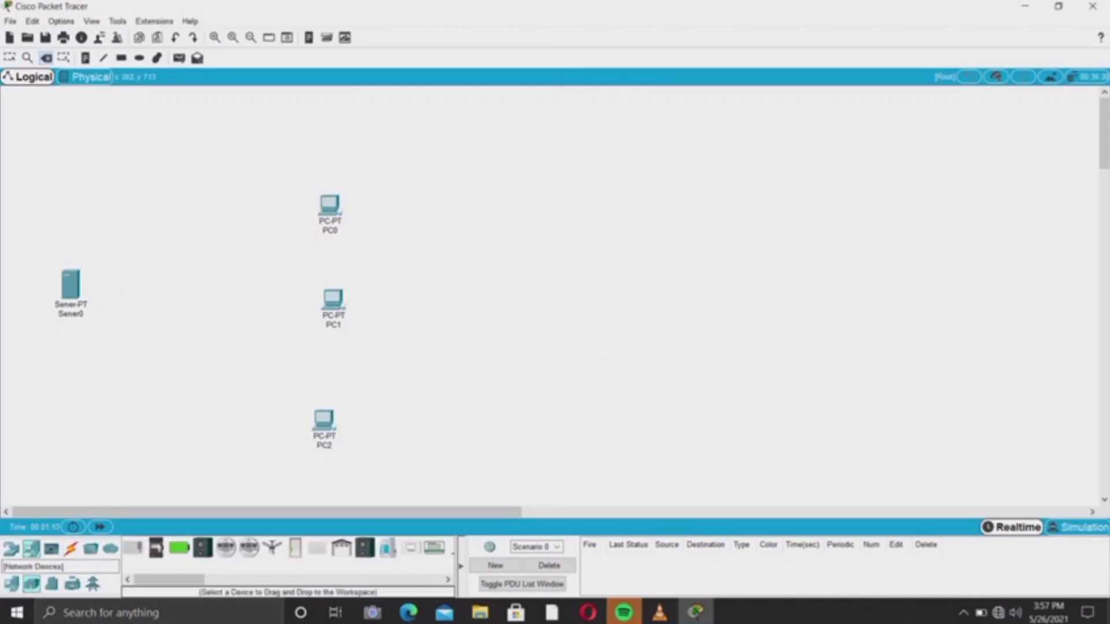
left_click(11, 548)
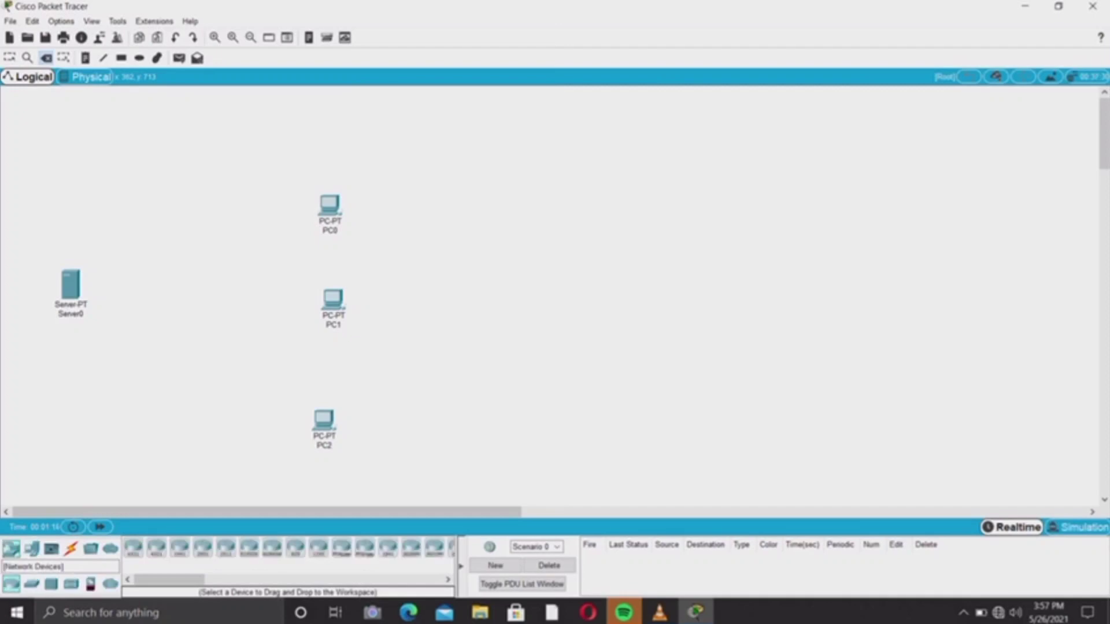
left_click(32, 583)
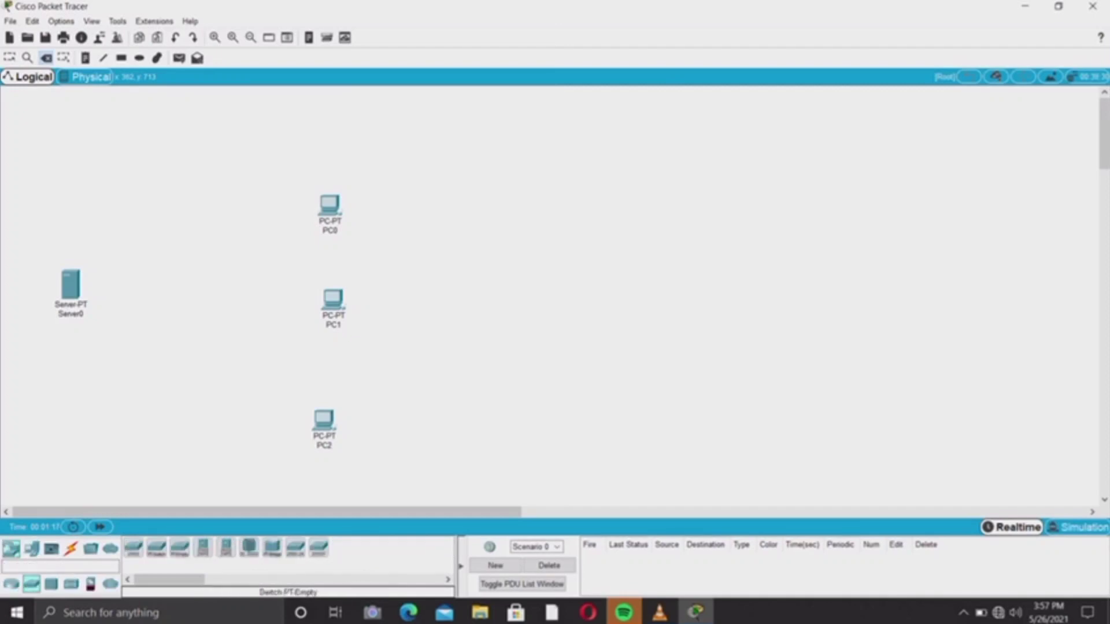
left_click_drag(157, 548, 186, 283)
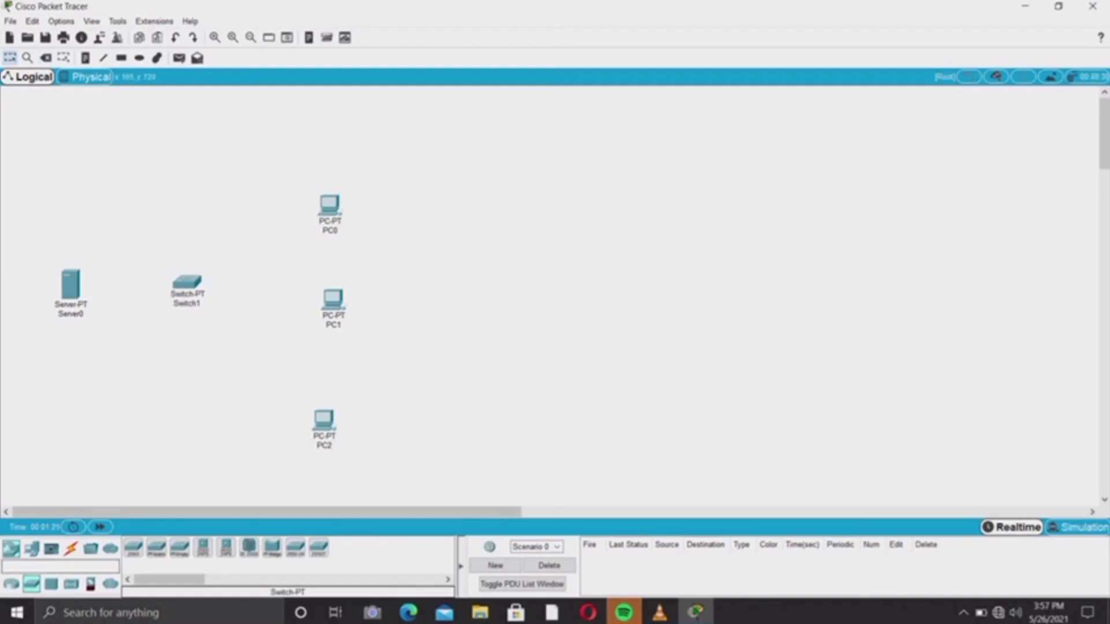
- Connect Server0 to Switch1 and Switch1 to PC0 with the automatically chosen connection type
left_click(70, 548)
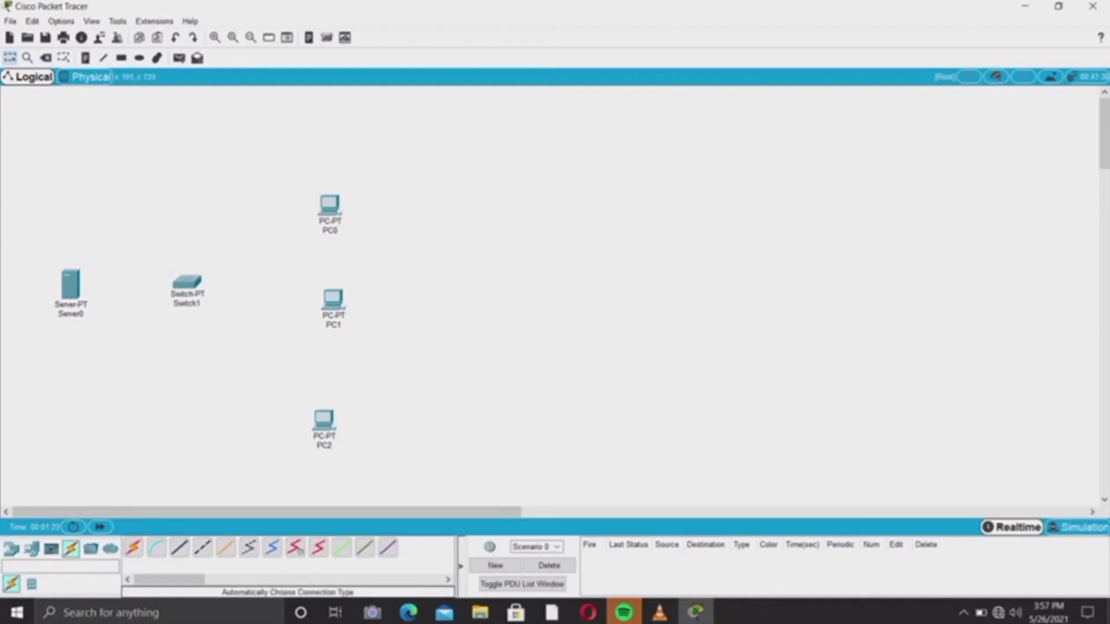
left_click(71, 284)
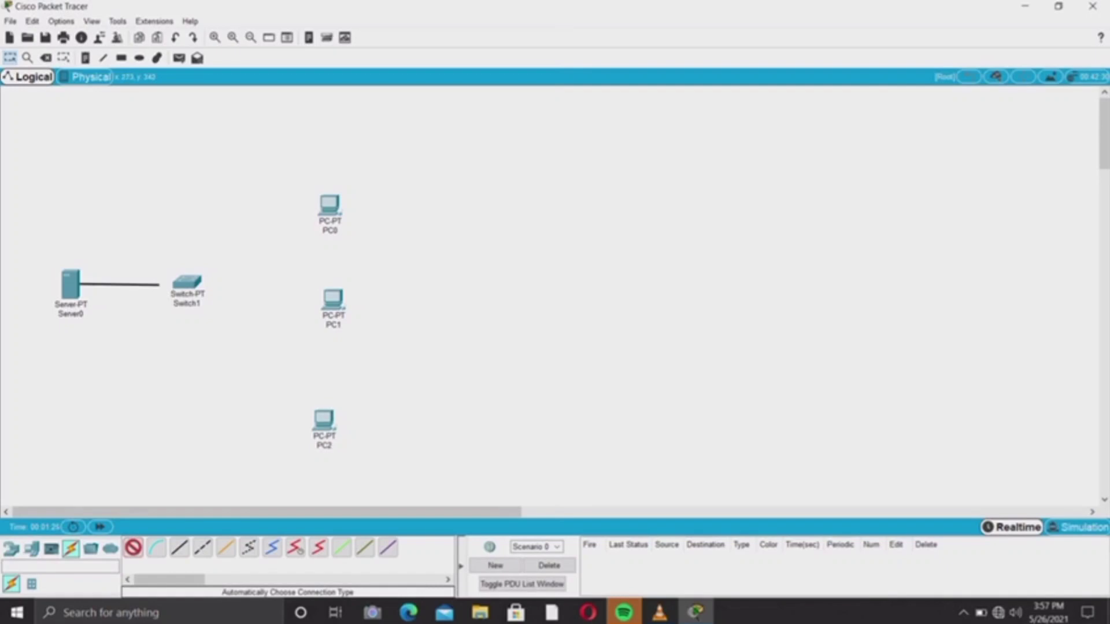
left_click(186, 282)
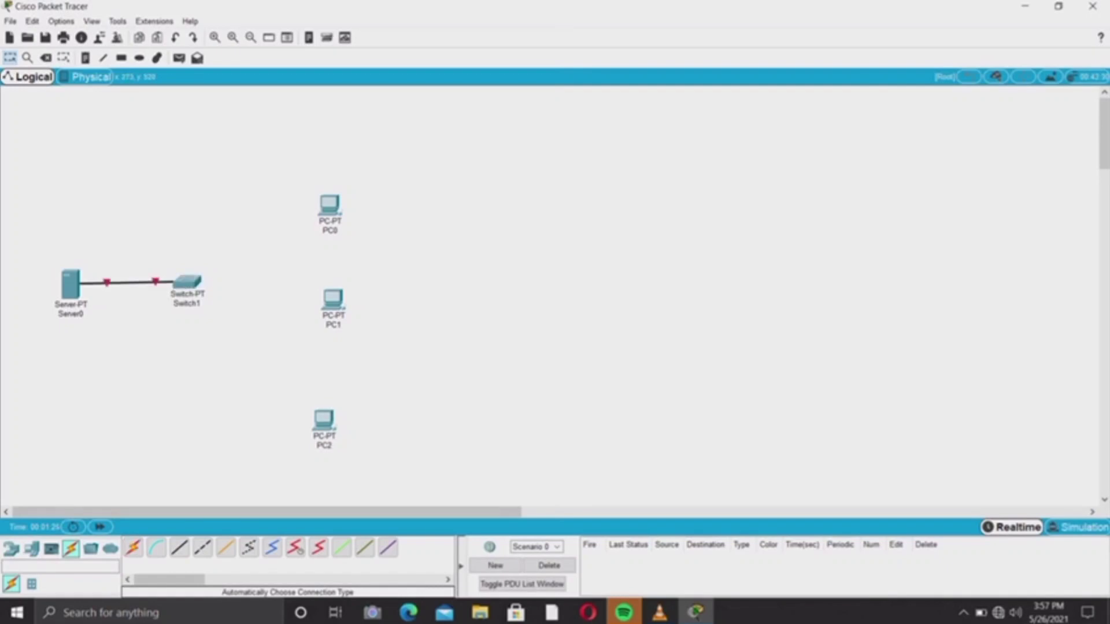
left_click(133, 547)
left_click(186, 281)
left_click(329, 204)
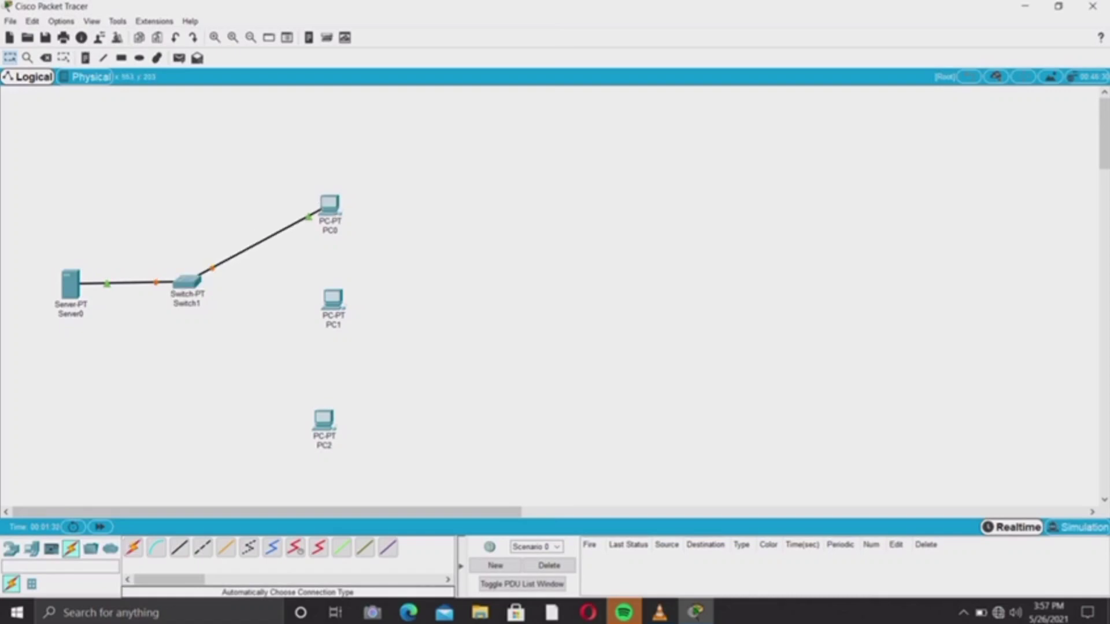
- Connect Switch1 to PC1 and to PC2 with the automatically chosen connection type
left_click(133, 546)
left_click(186, 281)
left_click(332, 299)
left_click(133, 546)
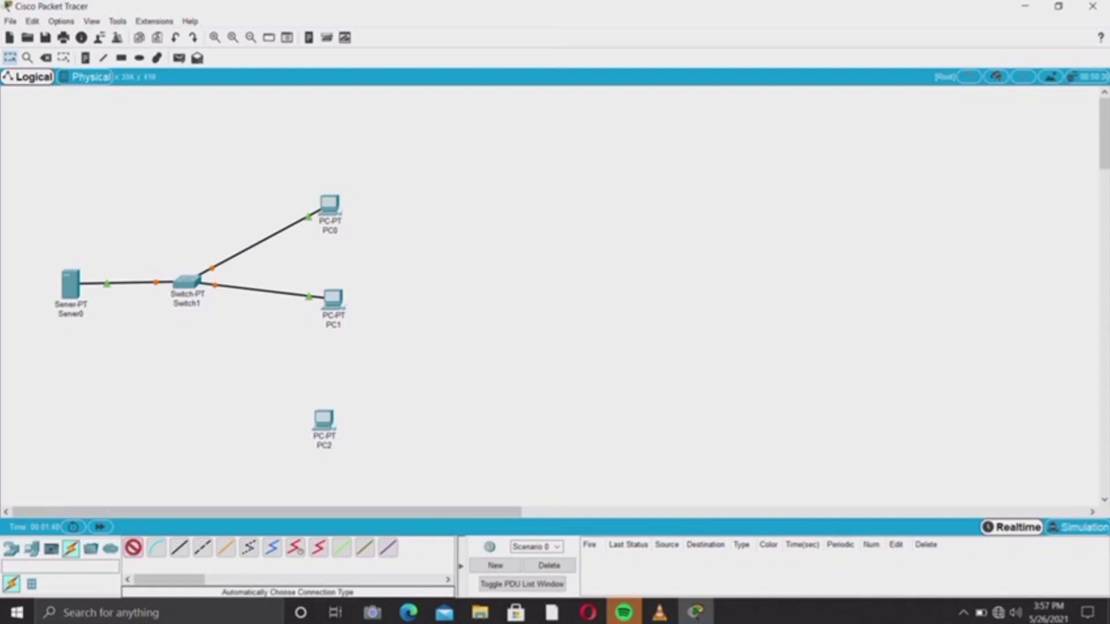
left_click(186, 281)
left_click(323, 418)
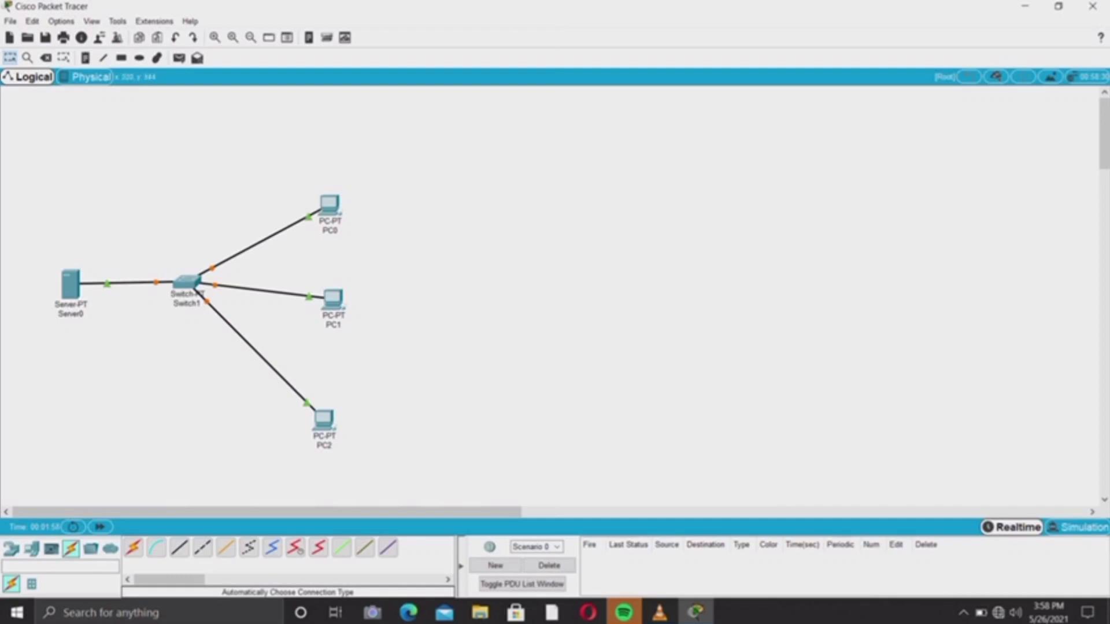
- Give Server0's FastEthernet0 interface the static IPv4 address 192.168.10.1 with subnet mask 255.255.255.0, and close its device window
left_click(70, 284)
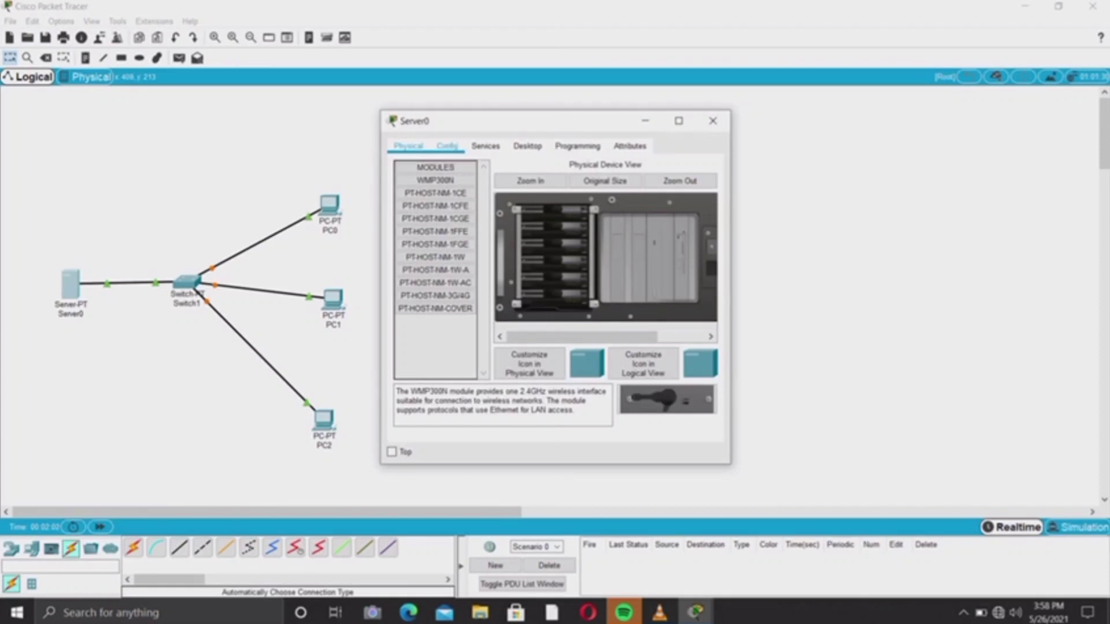
left_click(447, 146)
left_click(433, 219)
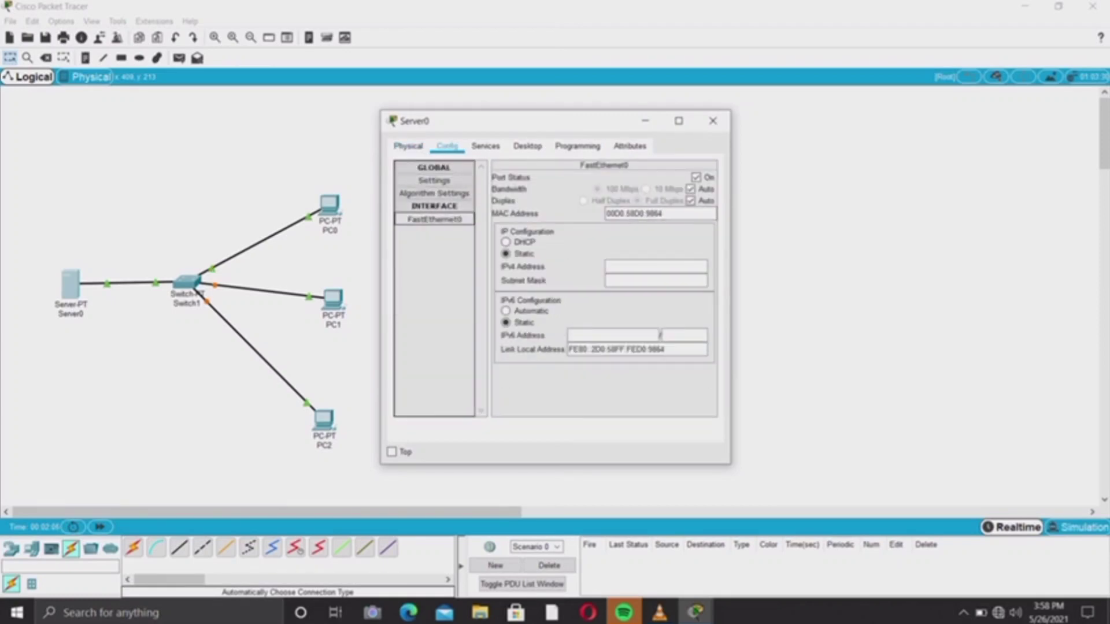
left_click(655, 266)
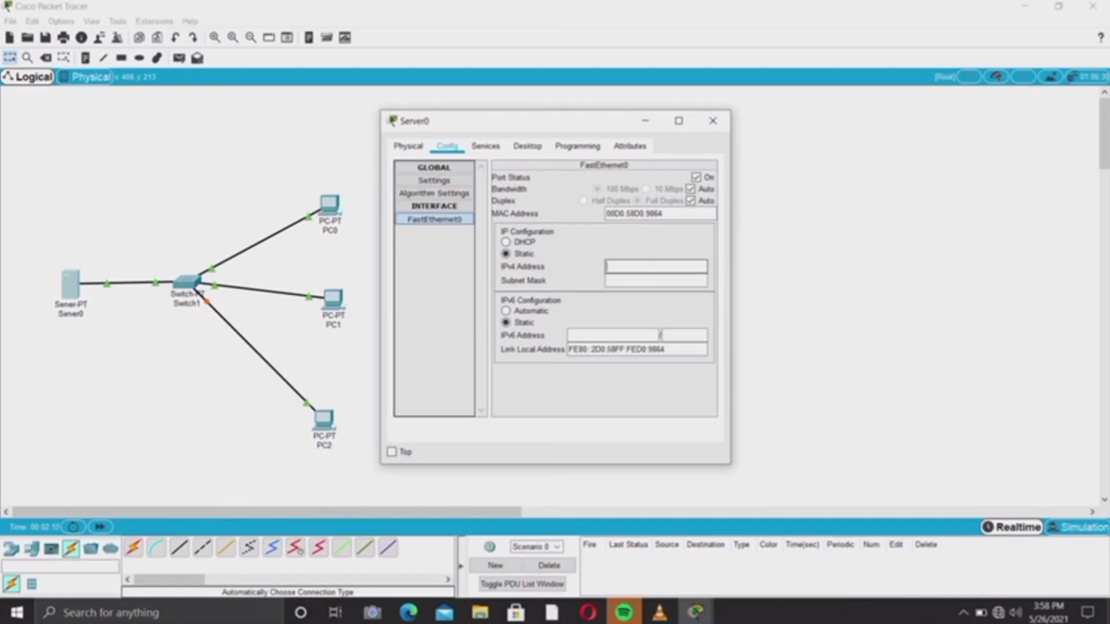
type("192.168.10.1")
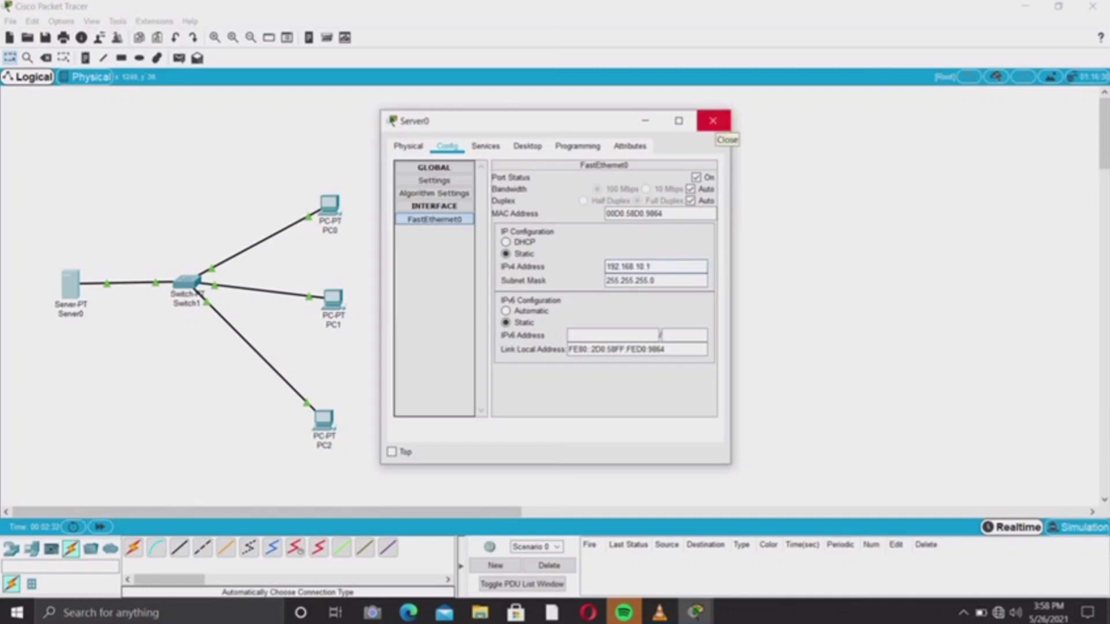
left_click(714, 124)
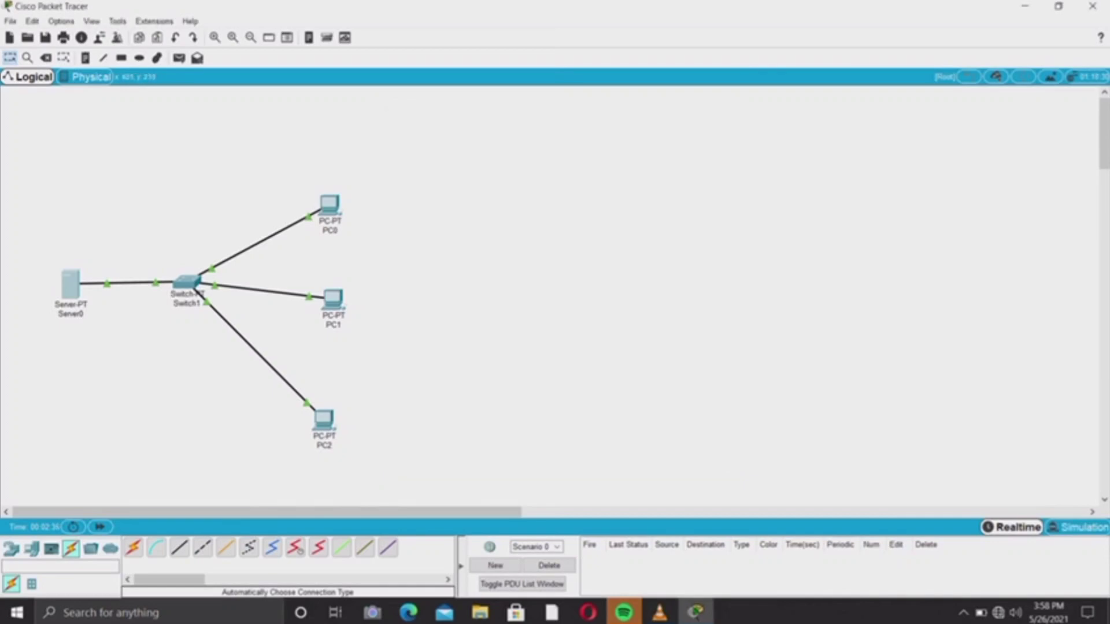
- Enter 192.168.10.2 as the start IP address of Server0's DHCP pool serverPool and turn the DHCP service on
left_click(71, 283)
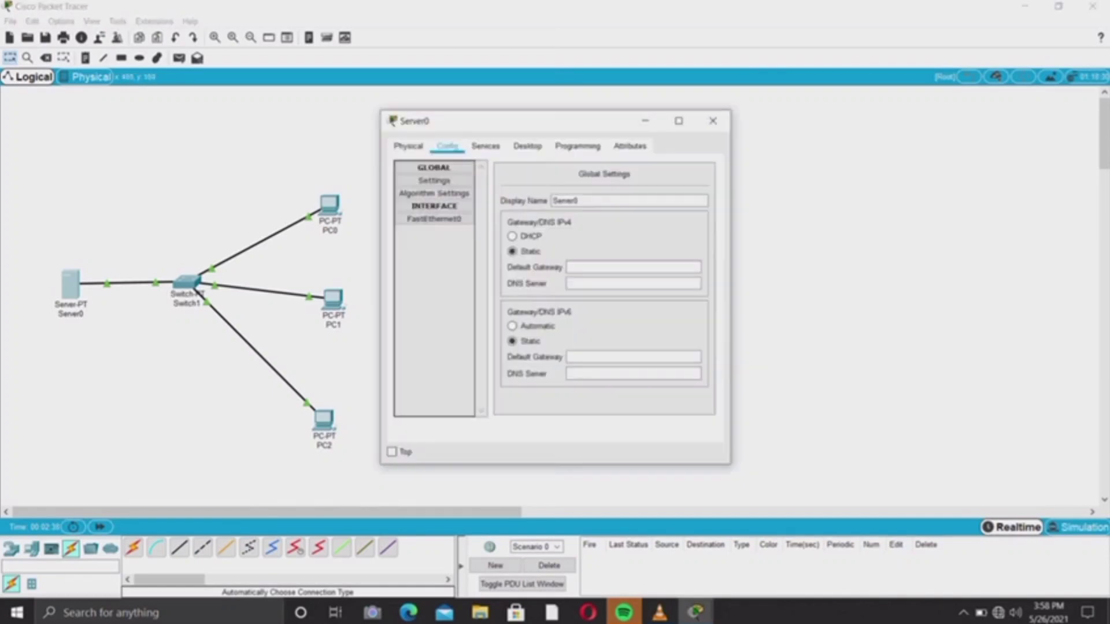
left_click(485, 146)
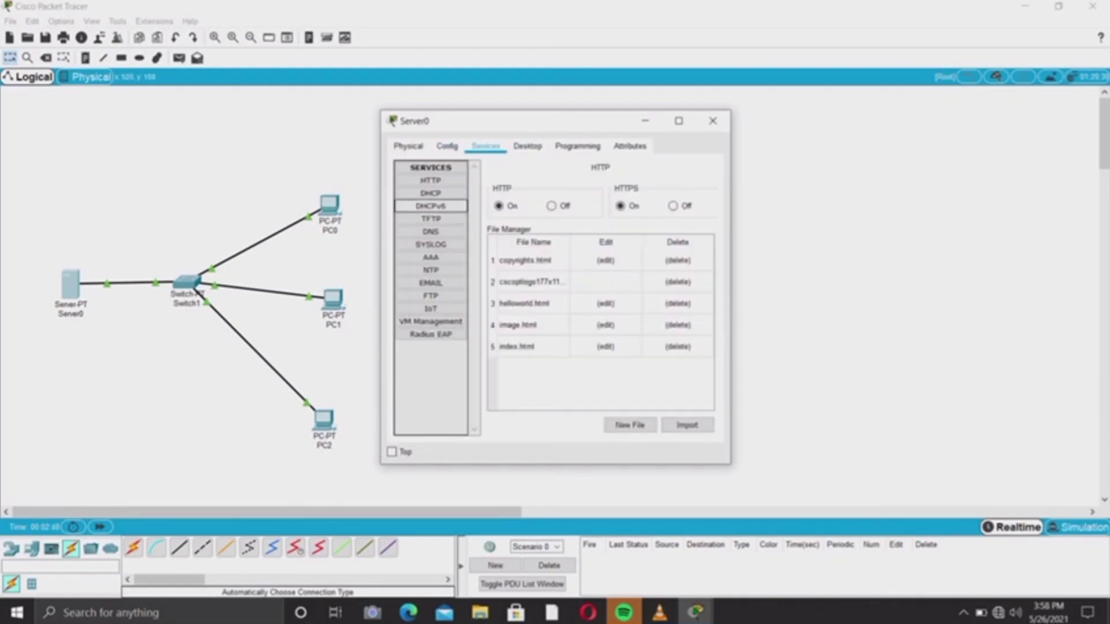
left_click(431, 193)
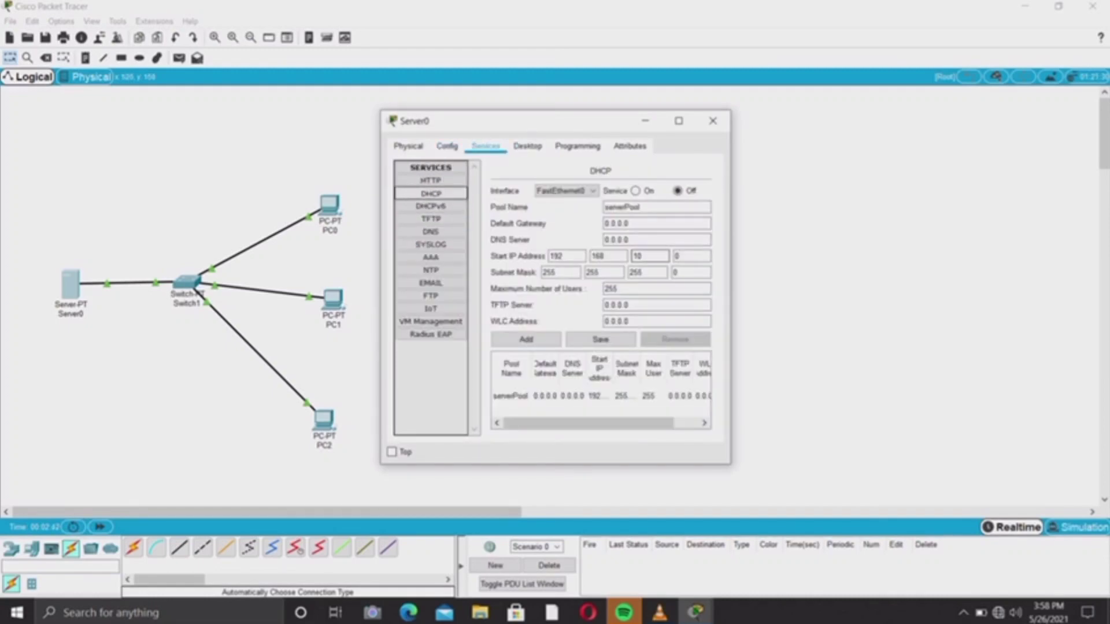
left_click(682, 255)
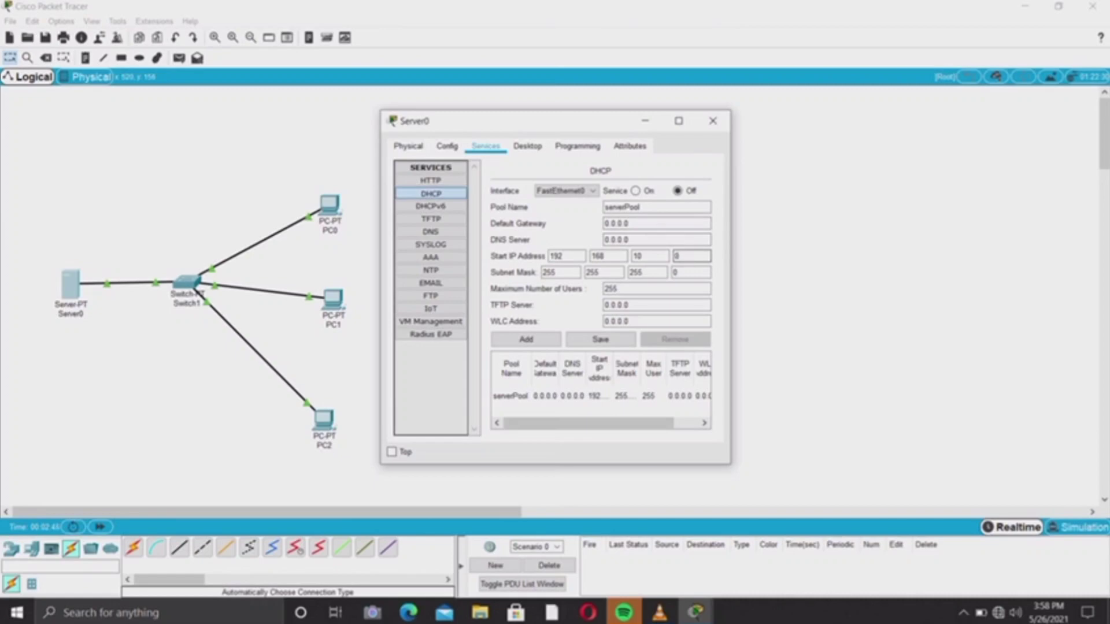
key("BackSpace")
type("2")
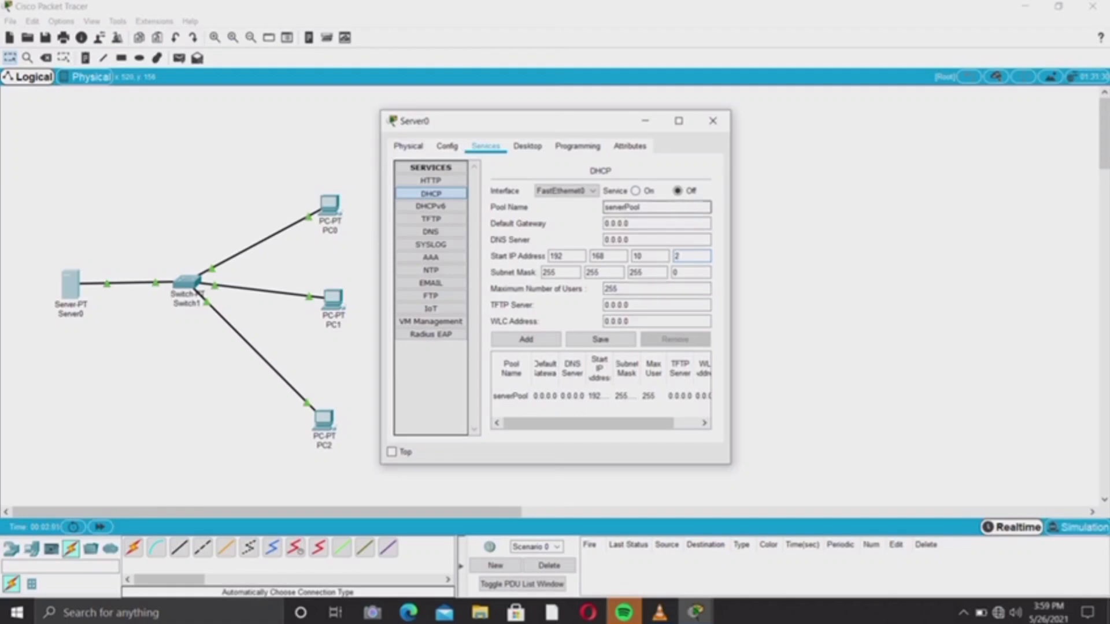
left_click(635, 191)
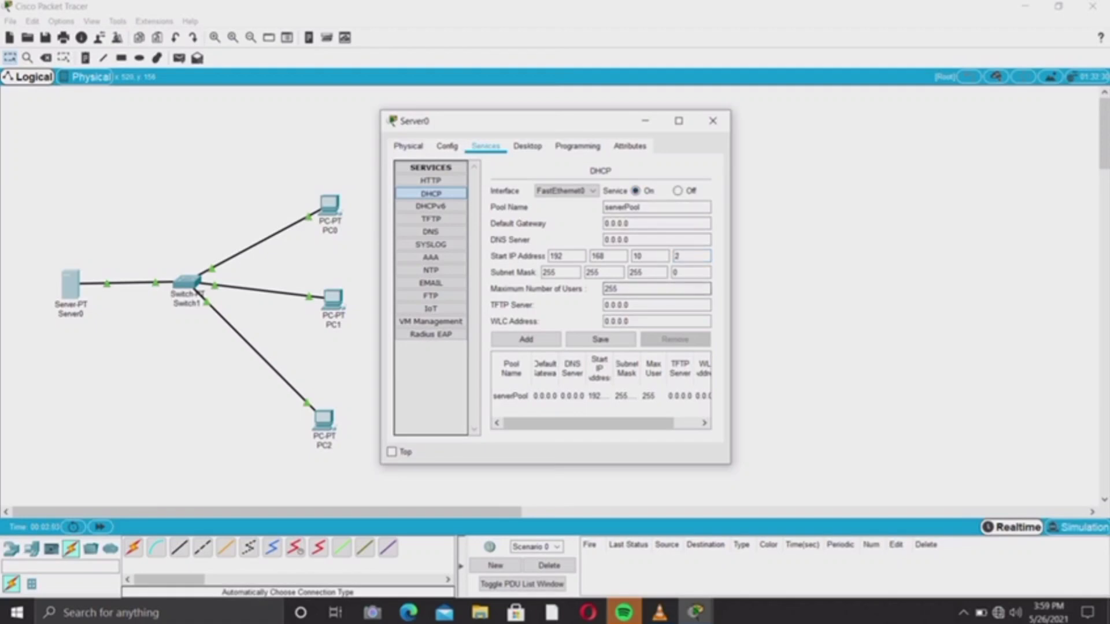
- Try to set the DHCP pool's maximum number of users to 1, and close Server0's device window
key("BackSpace")
key("BackSpace")
key("BackSpace")
type("1")
left_click(712, 121)
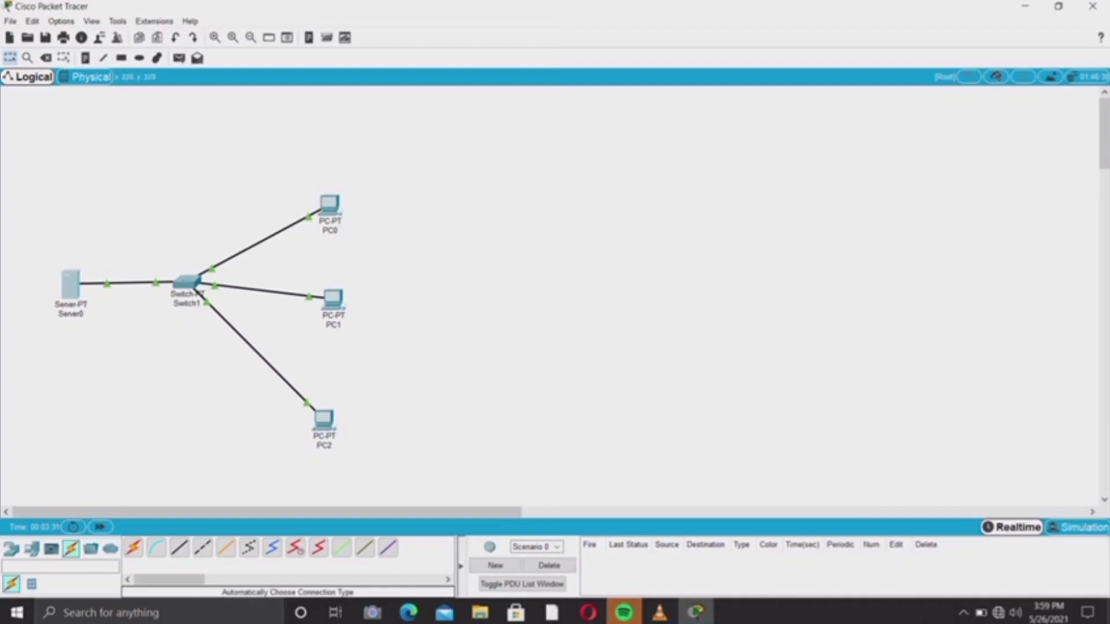
- Reopen Server0's DHCP service settings and set the pool's start IP address to 192.168.10.2
mouse_move(78, 297)
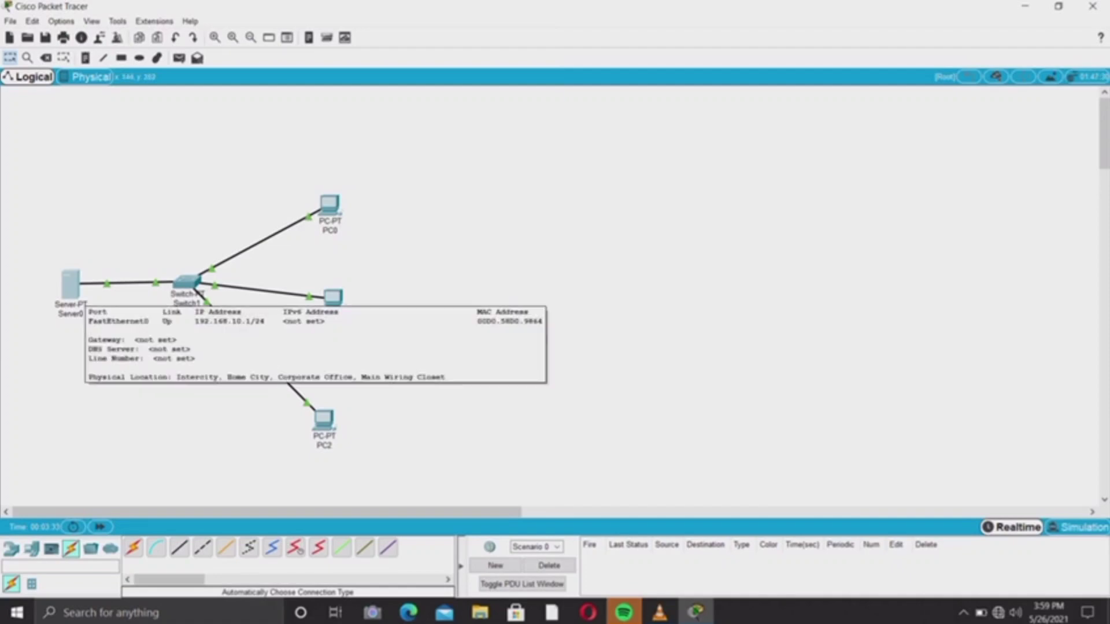
left_click(72, 289)
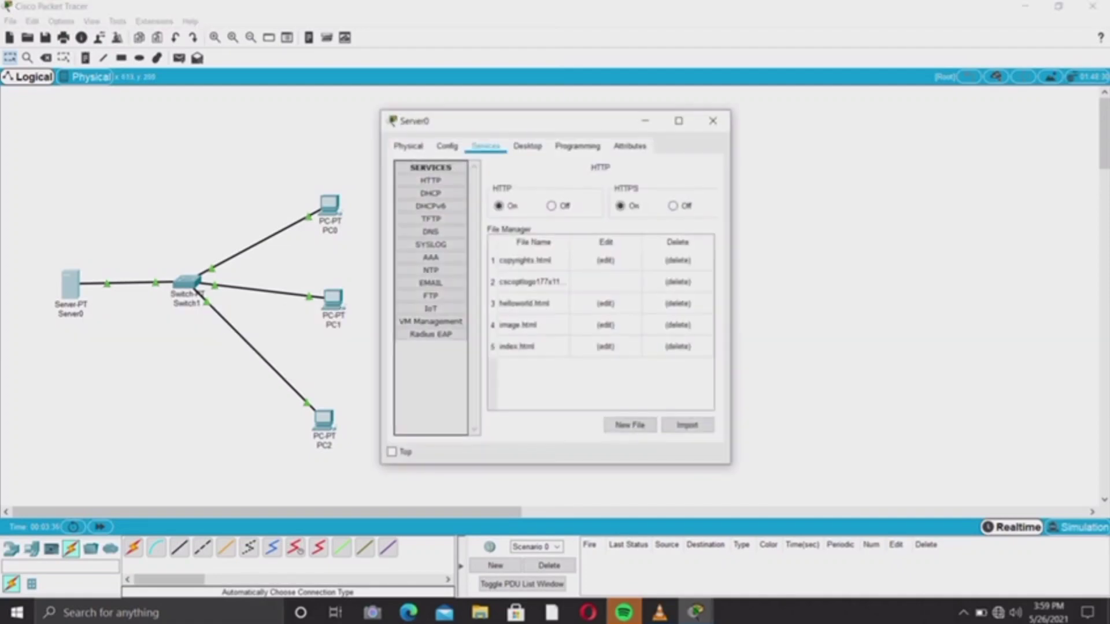
left_click(431, 193)
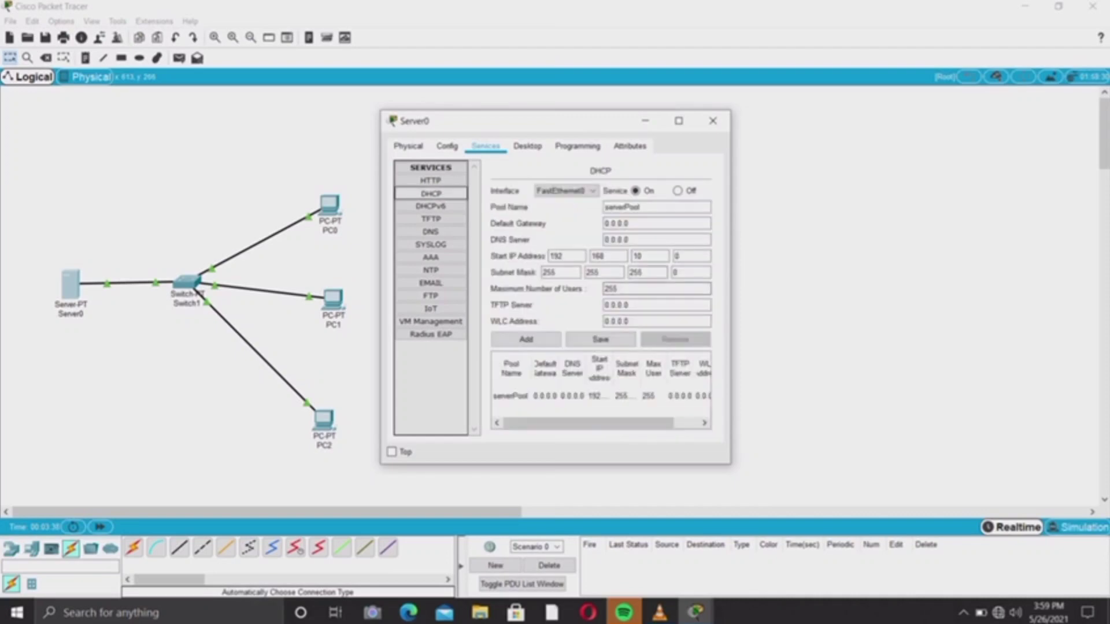
left_click(692, 255)
key("BackSpace")
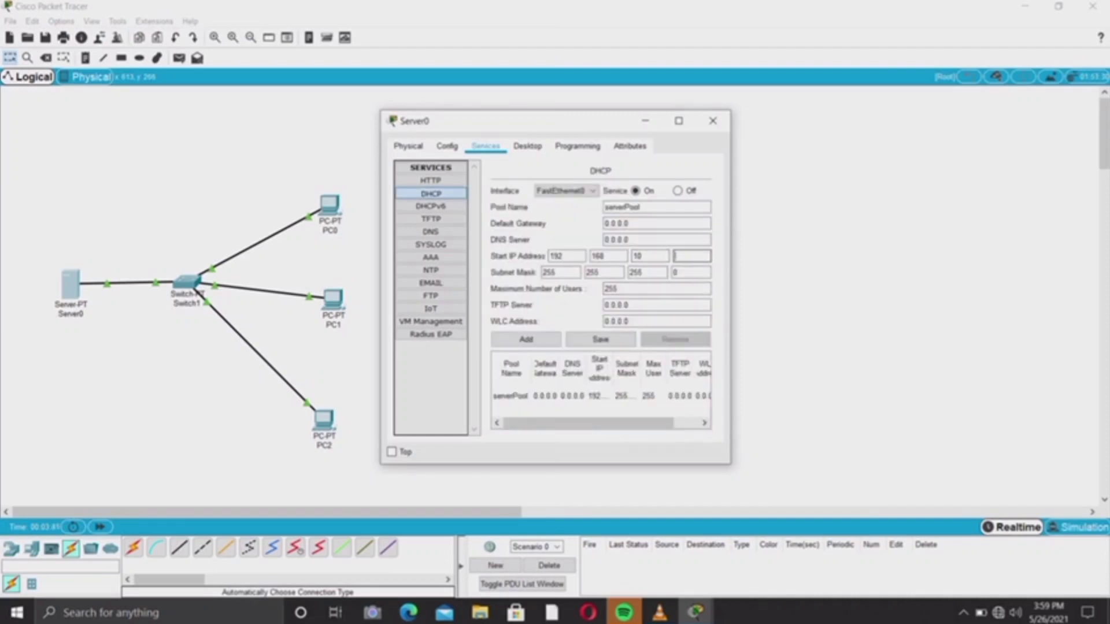
type("2")
- Limit serverPool to a maximum of 3 users, save the pool and close Server0's device window
left_click(656, 289)
key("BackSpace")
key("BackSpace")
key("BackSpace")
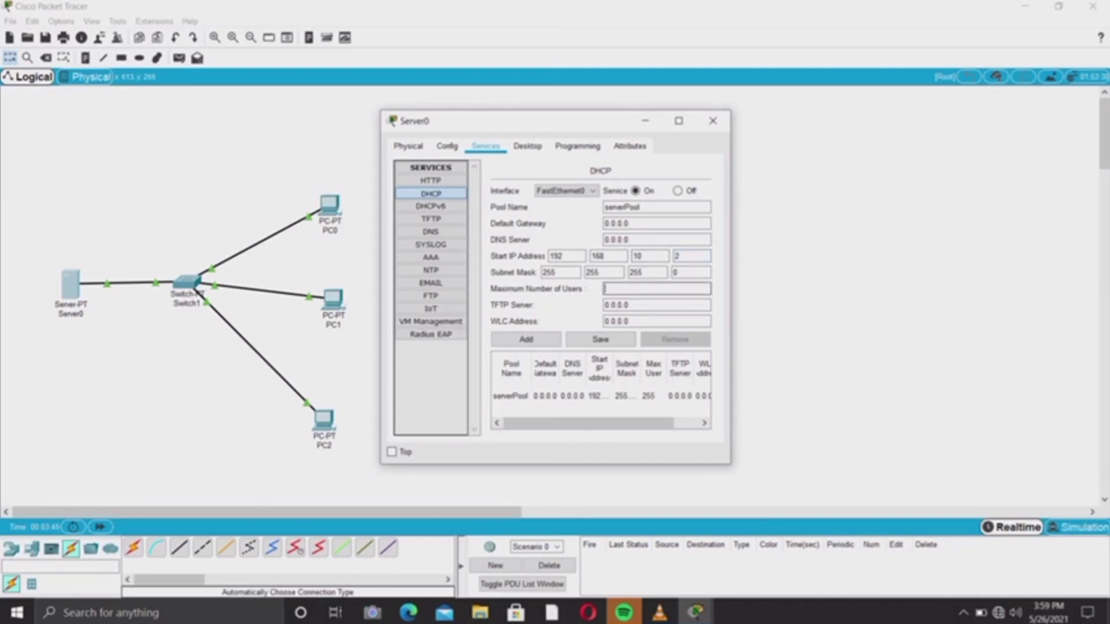
type("3")
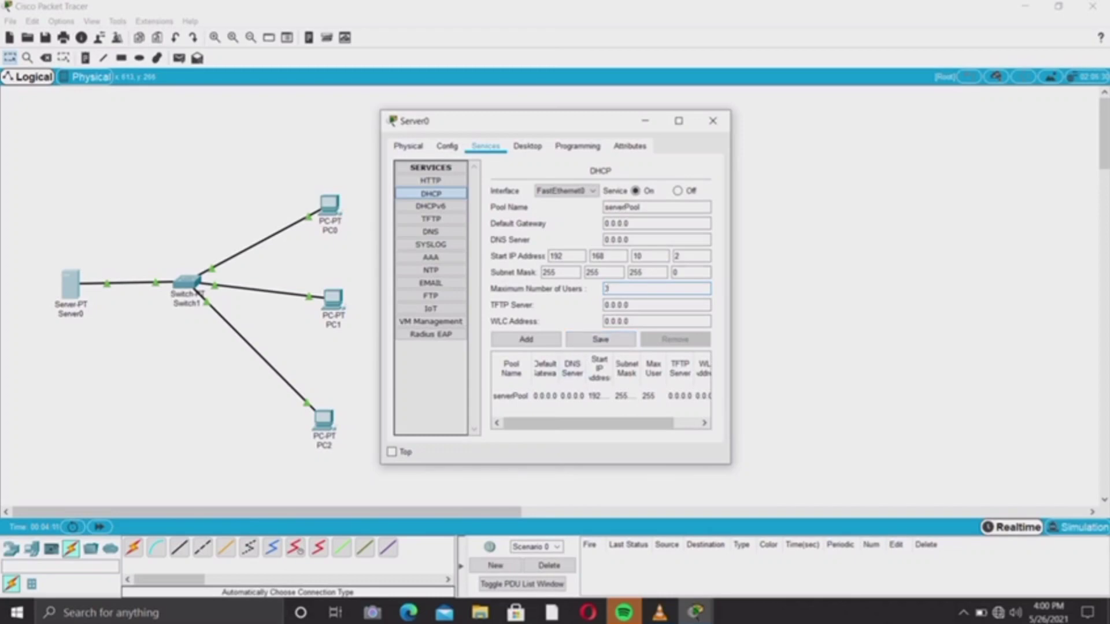
left_click(601, 339)
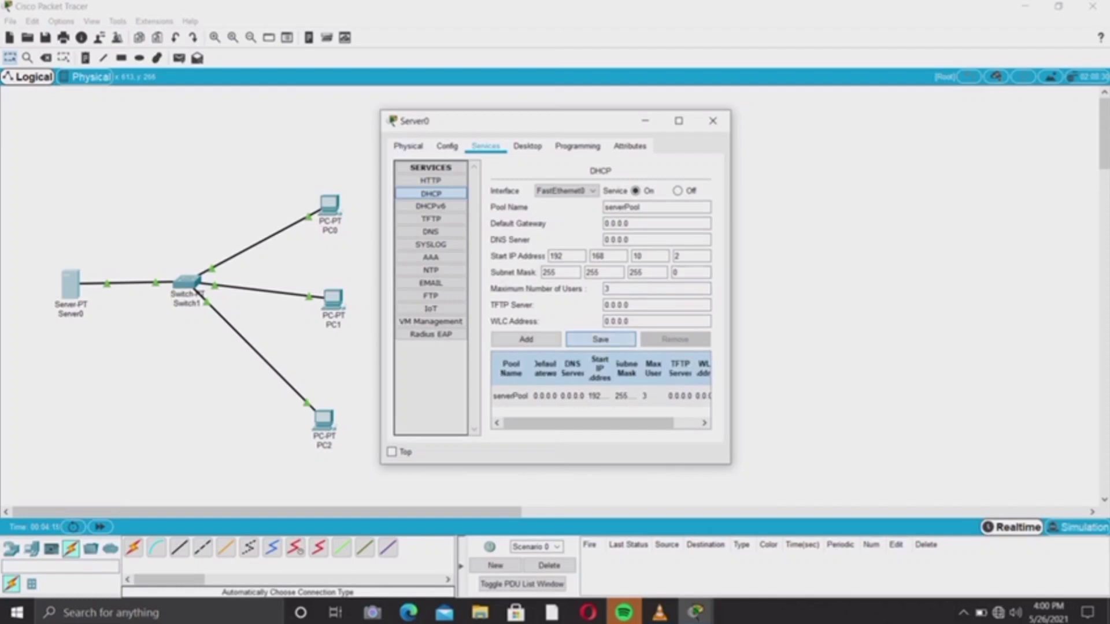
left_click(713, 121)
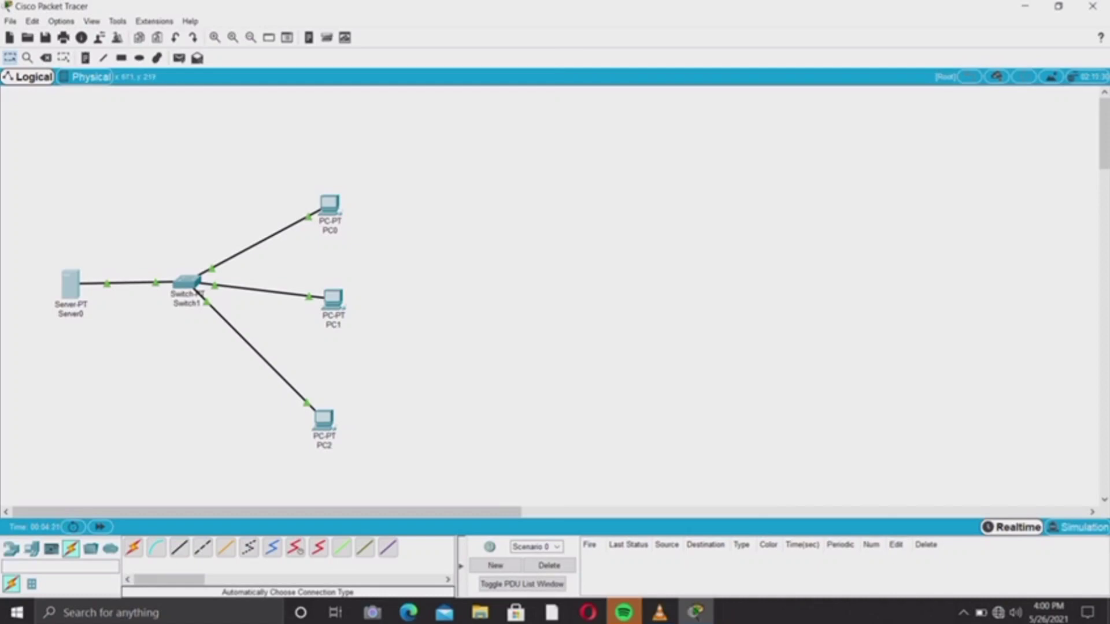
- Switch PC0's IPv4 configuration to DHCP and close its device window
left_click(330, 204)
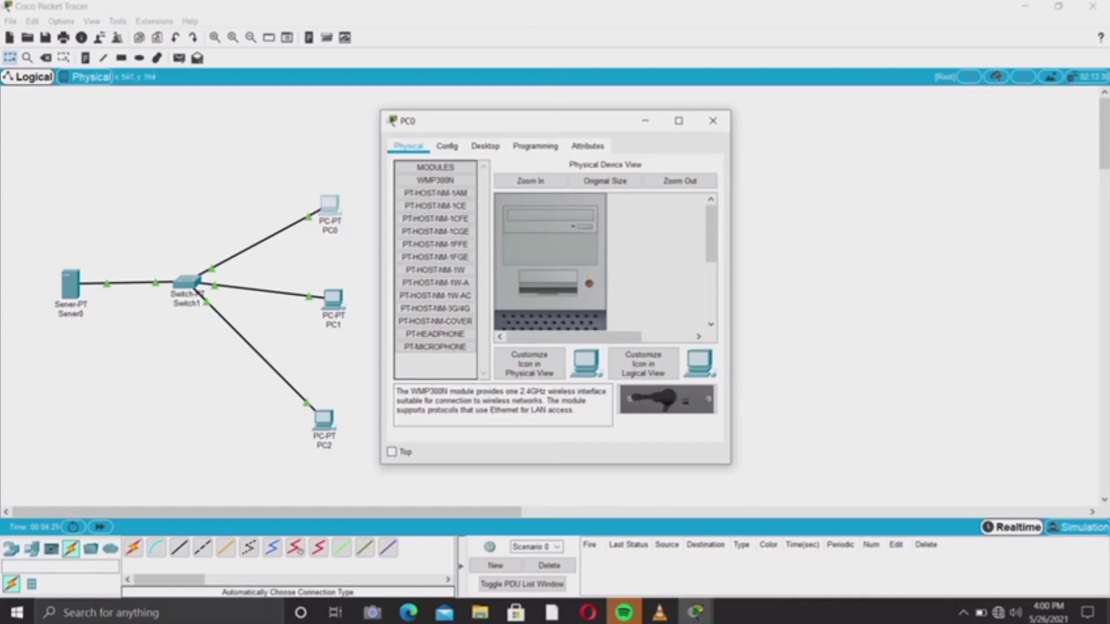
left_click(485, 146)
left_click(428, 190)
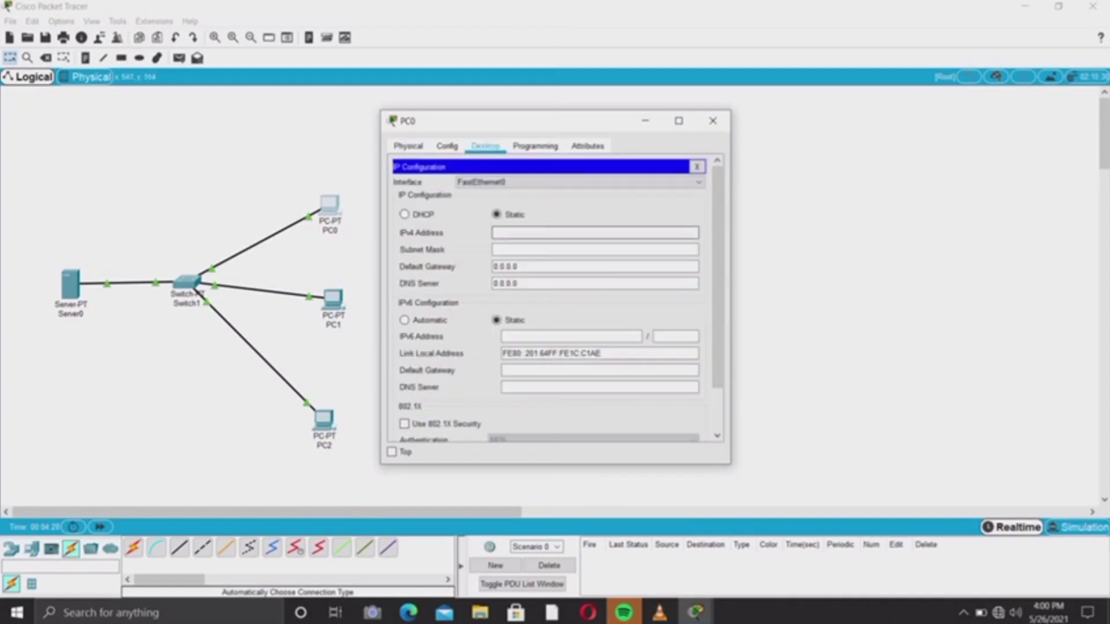
left_click(404, 215)
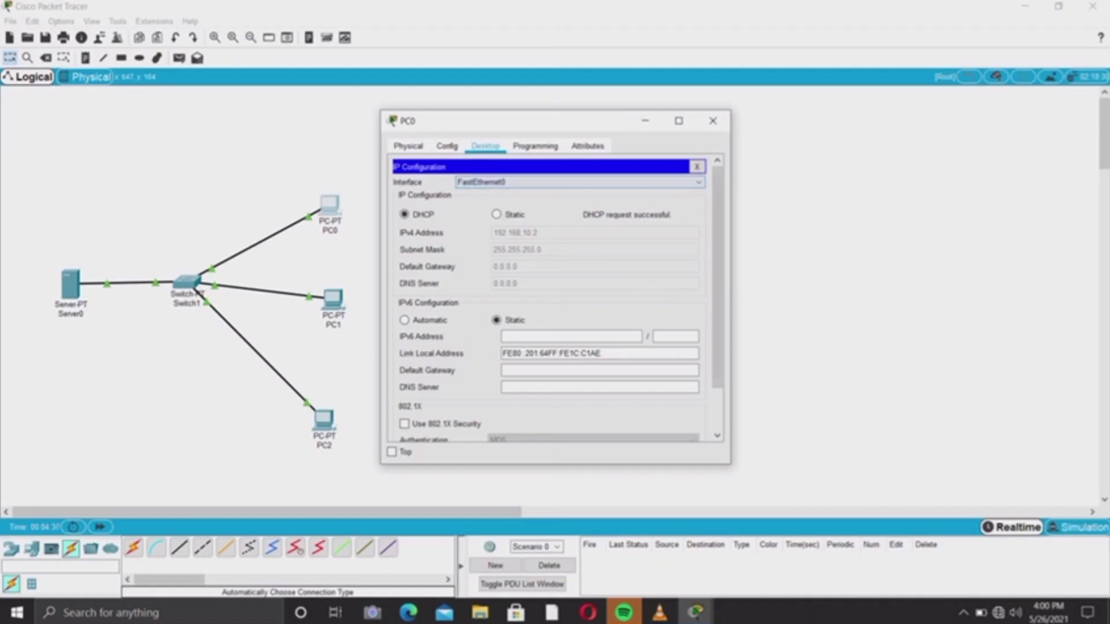
left_click(713, 121)
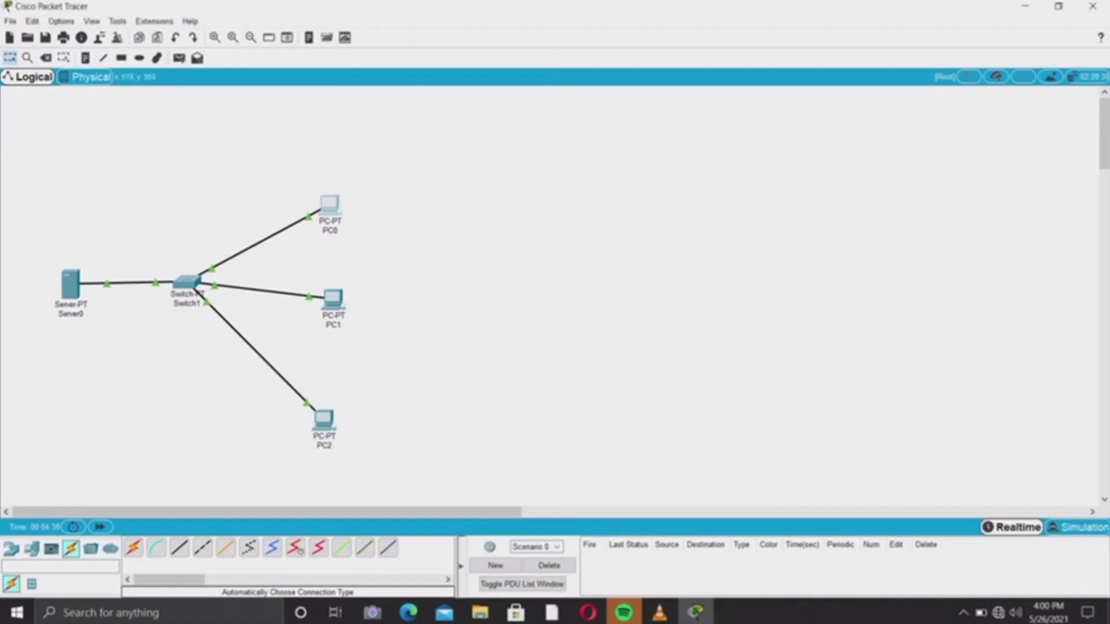
- Switch PC1's IPv4 configuration to DHCP and close its device window
left_click(333, 299)
left_click(485, 146)
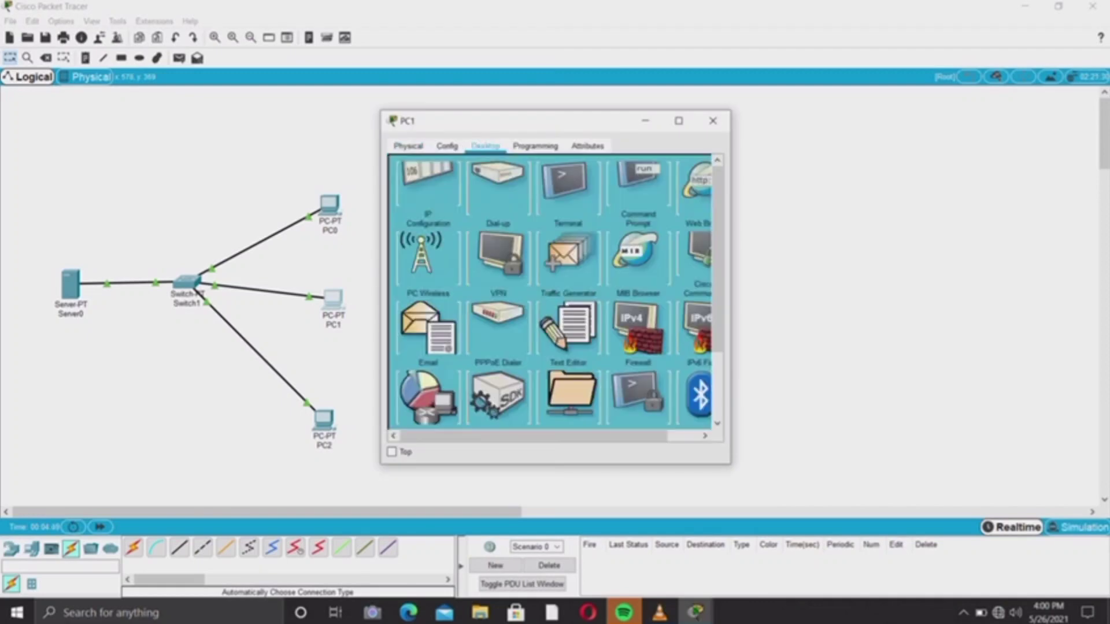
left_click(427, 193)
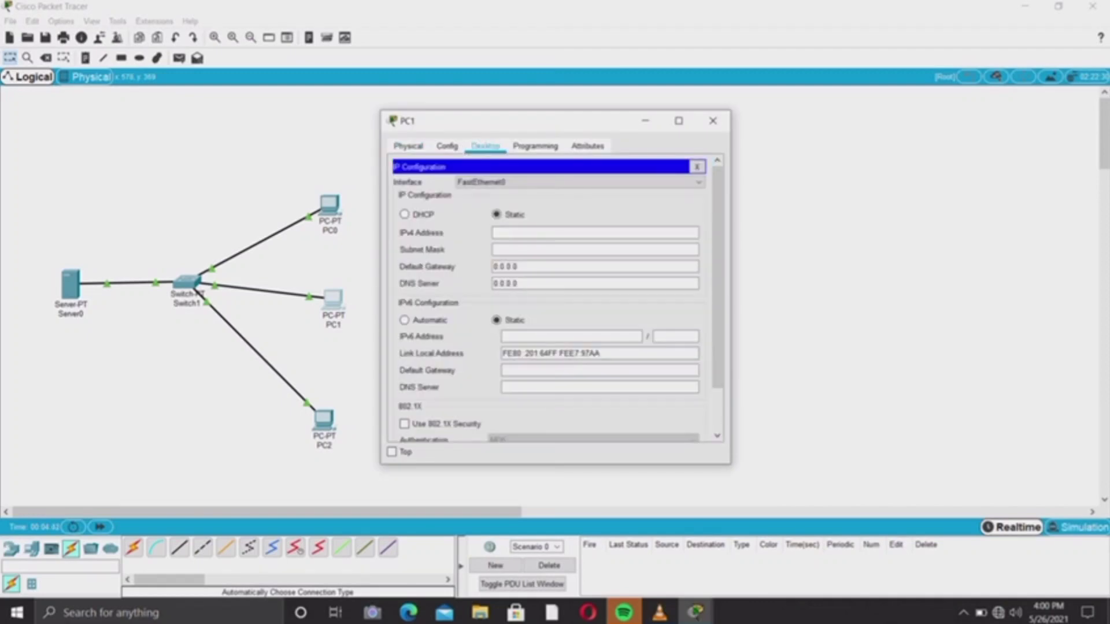
left_click(404, 214)
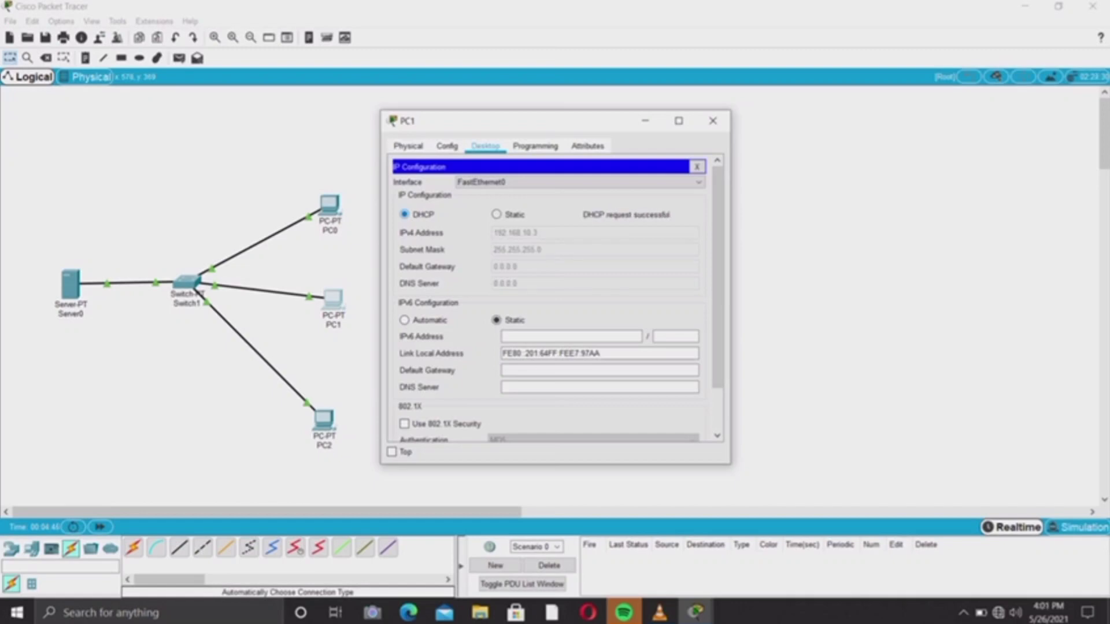
left_click(713, 121)
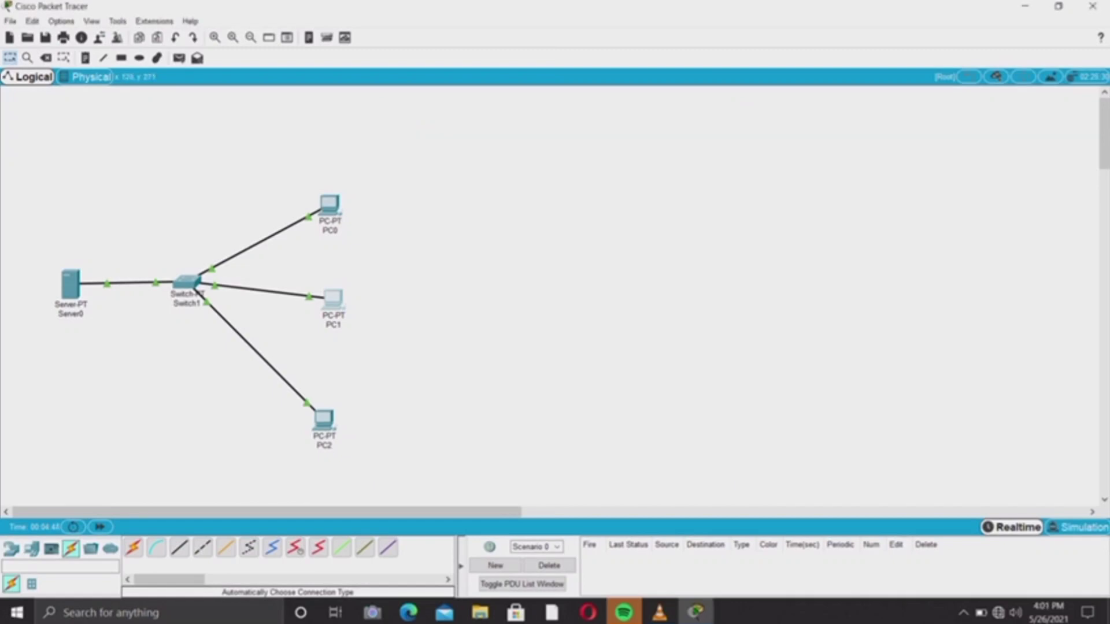
- Switch PC2's IPv4 configuration to DHCP and close its device window
left_click(324, 419)
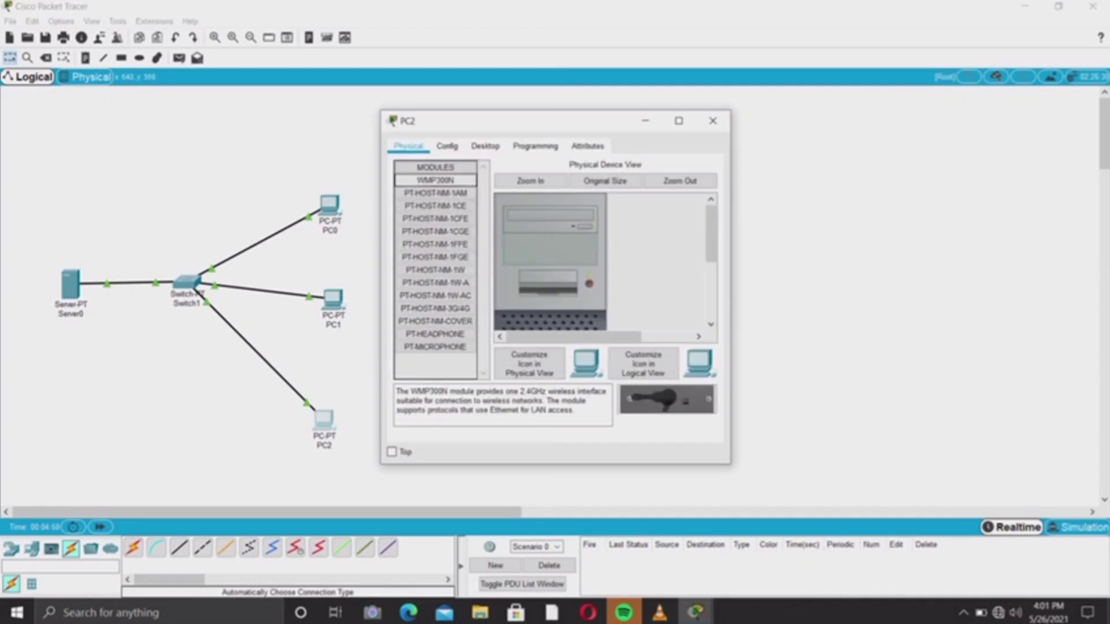
left_click(485, 146)
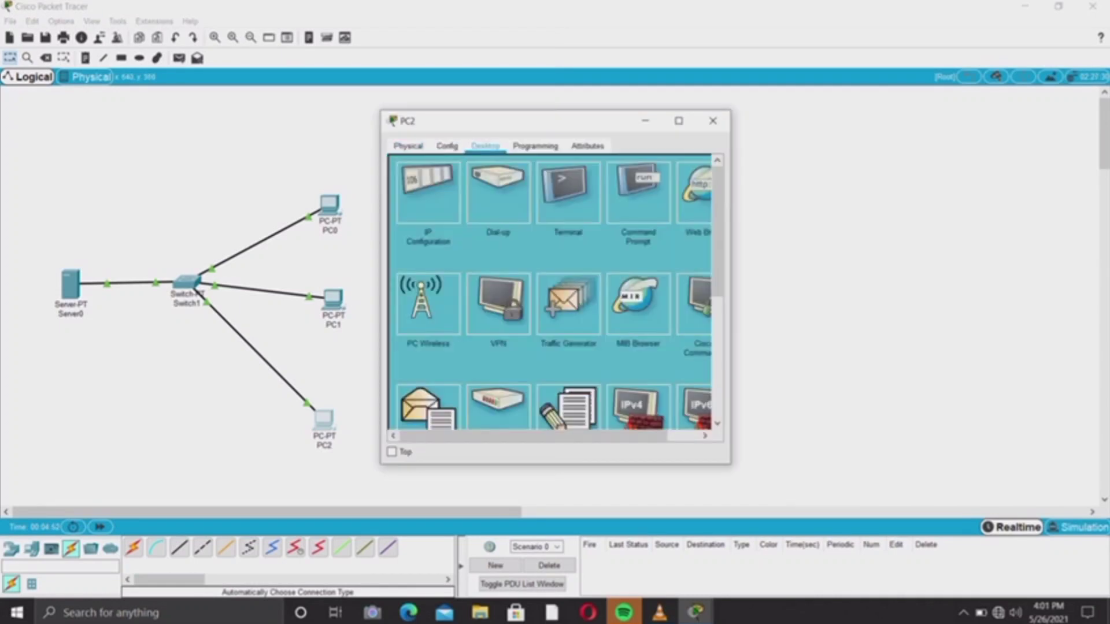
left_click(428, 194)
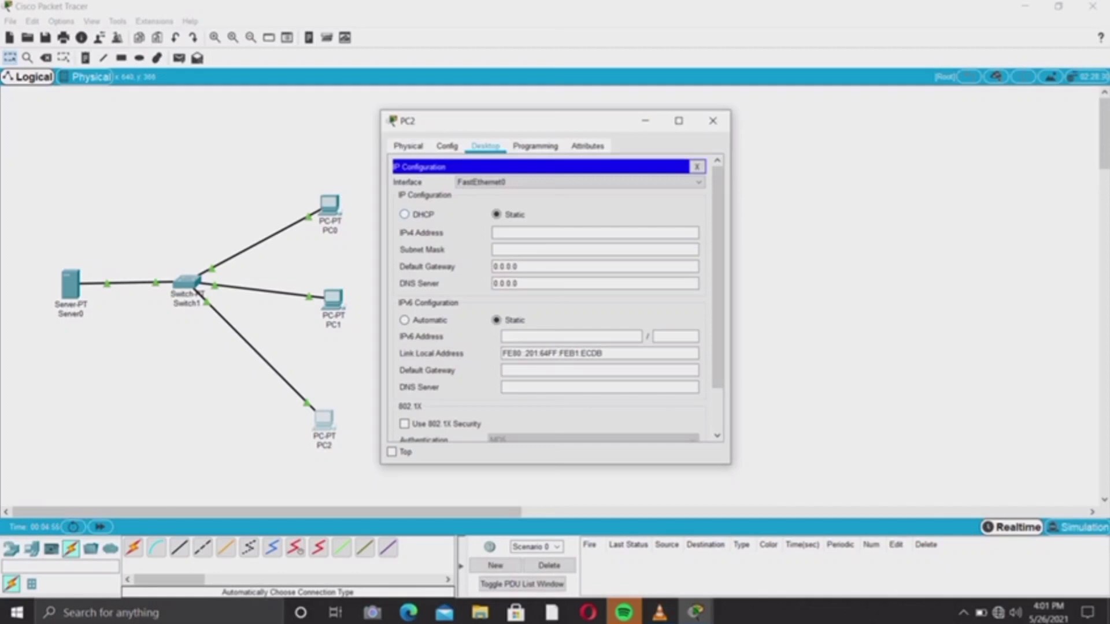
left_click(405, 214)
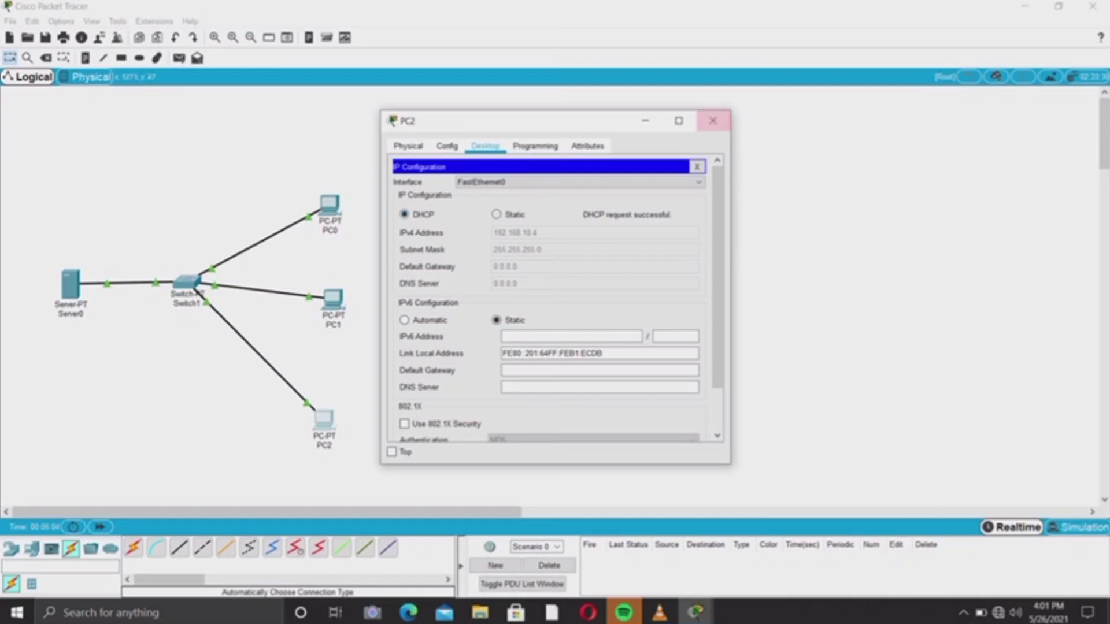
left_click(713, 120)
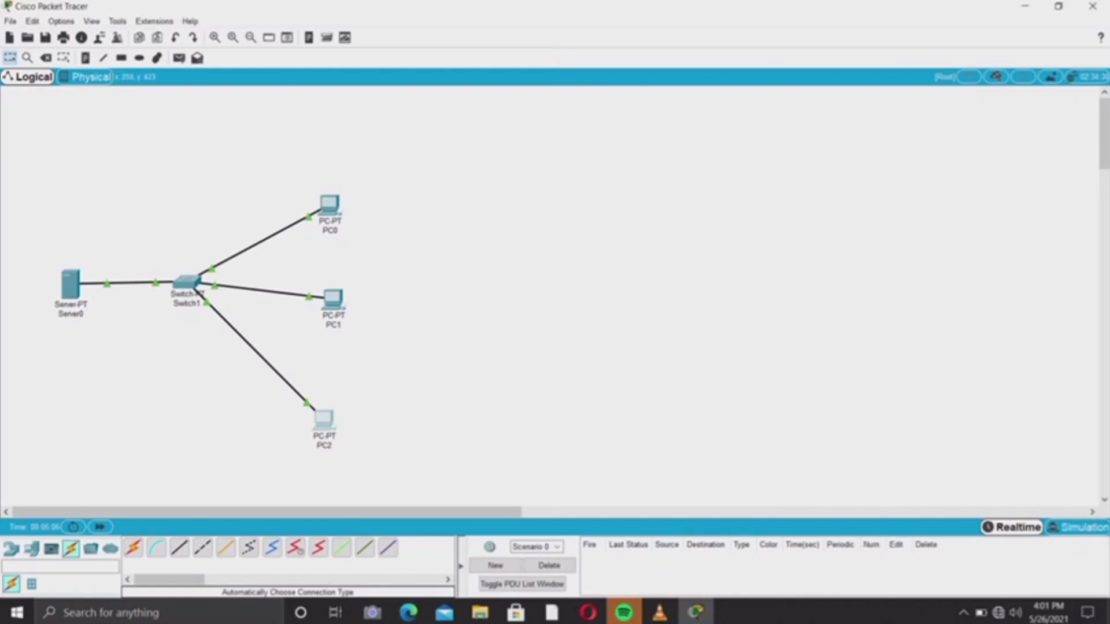
- Set the DNS server of Server0's DHCP pool to 192.168.10.1, save the pool and close the device window
left_click(70, 283)
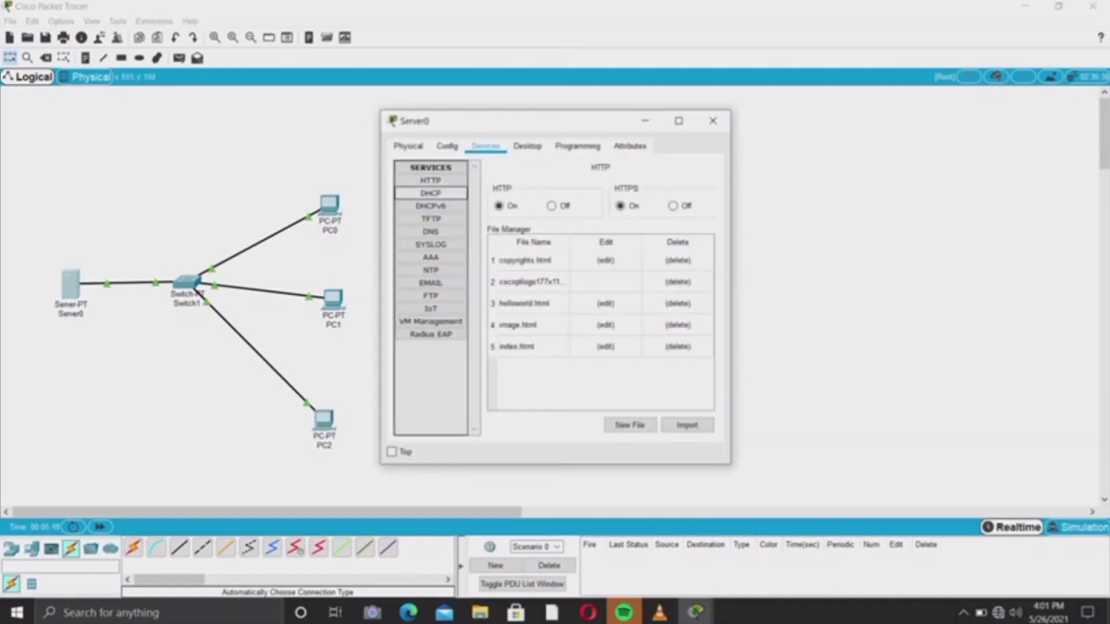
left_click(430, 193)
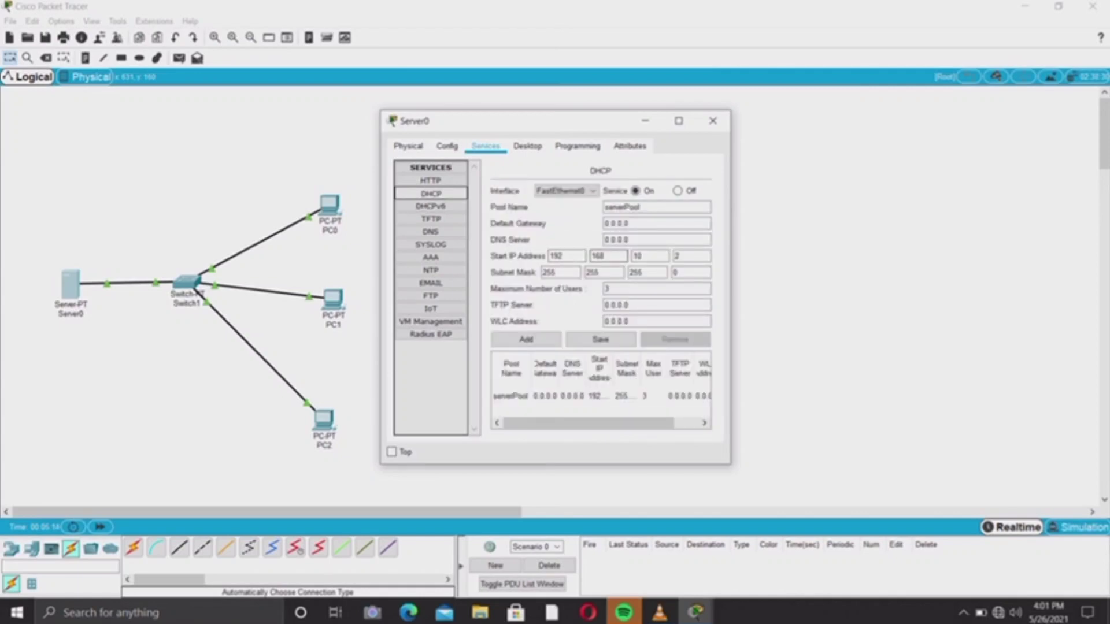
left_click_drag(630, 240, 603, 239)
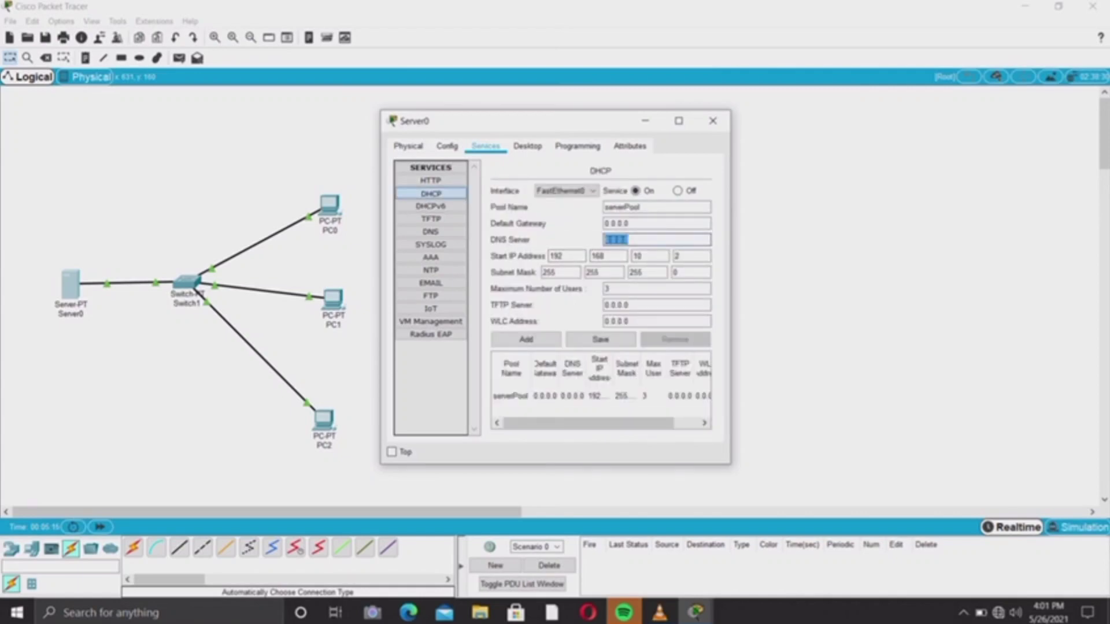
type("192.168.1")
key("BackSpace")
key("BackSpace")
key("BackSpace")
key("BackSpace")
key("BackSpace")
key("BackSpace")
type(".168.10.1")
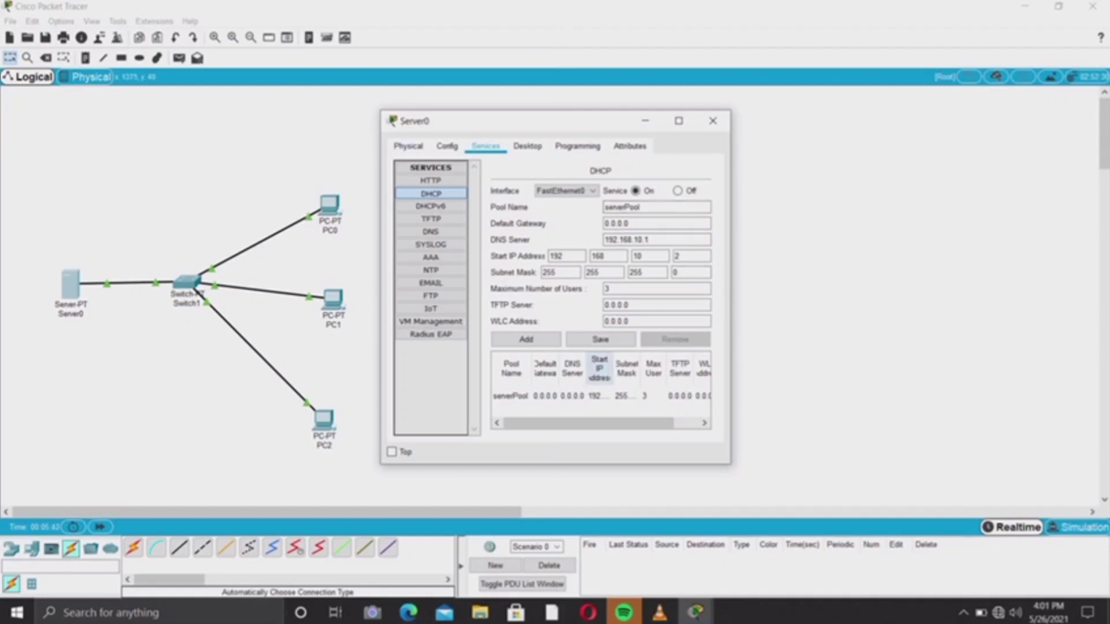
left_click(600, 339)
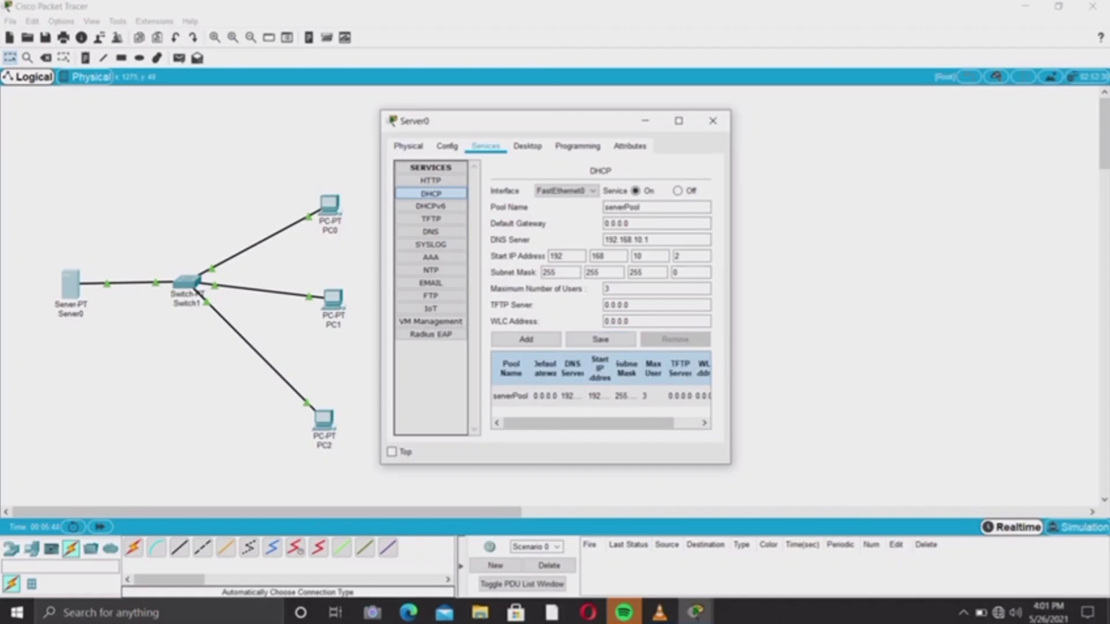
left_click(713, 121)
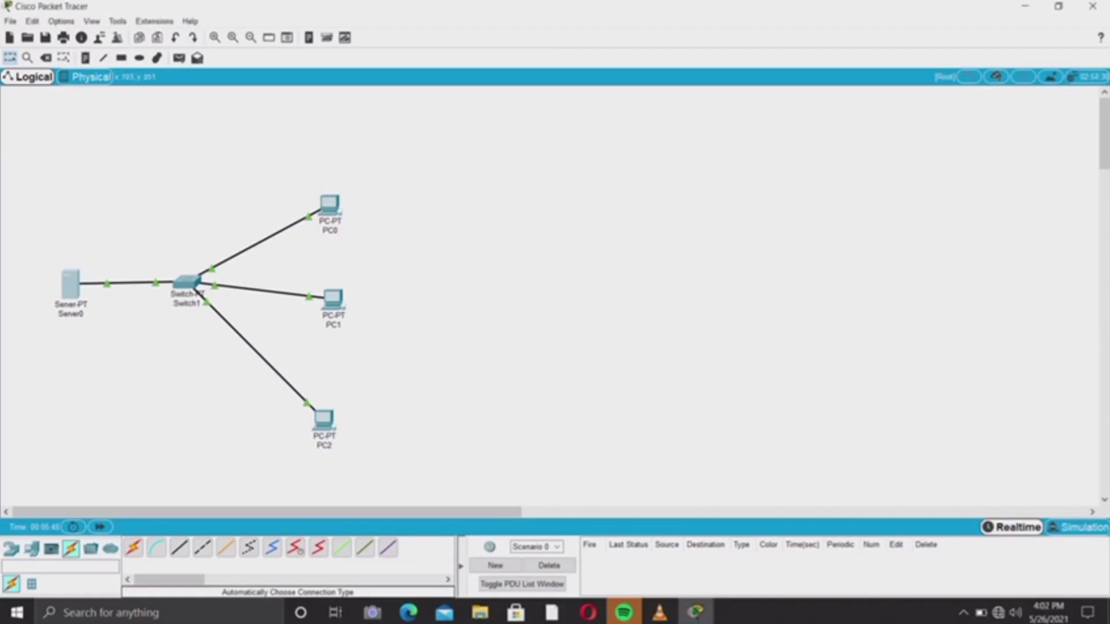
- Renew PC0's DHCP settings by switching its IPv4 configuration to static and back to DHCP, and close its device window
left_click(329, 203)
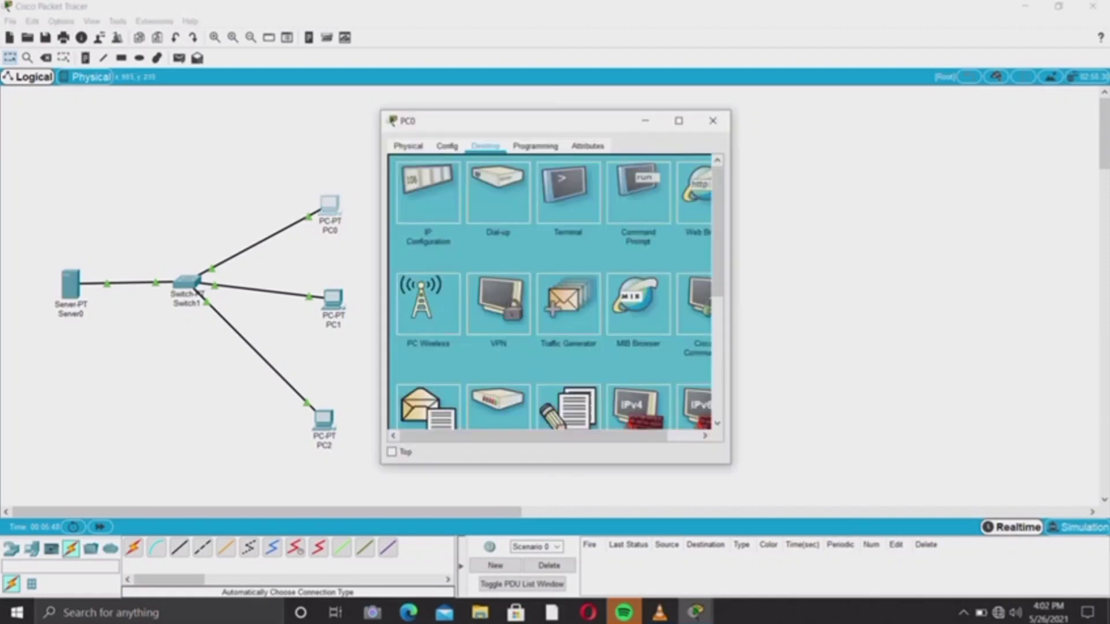
left_click(428, 192)
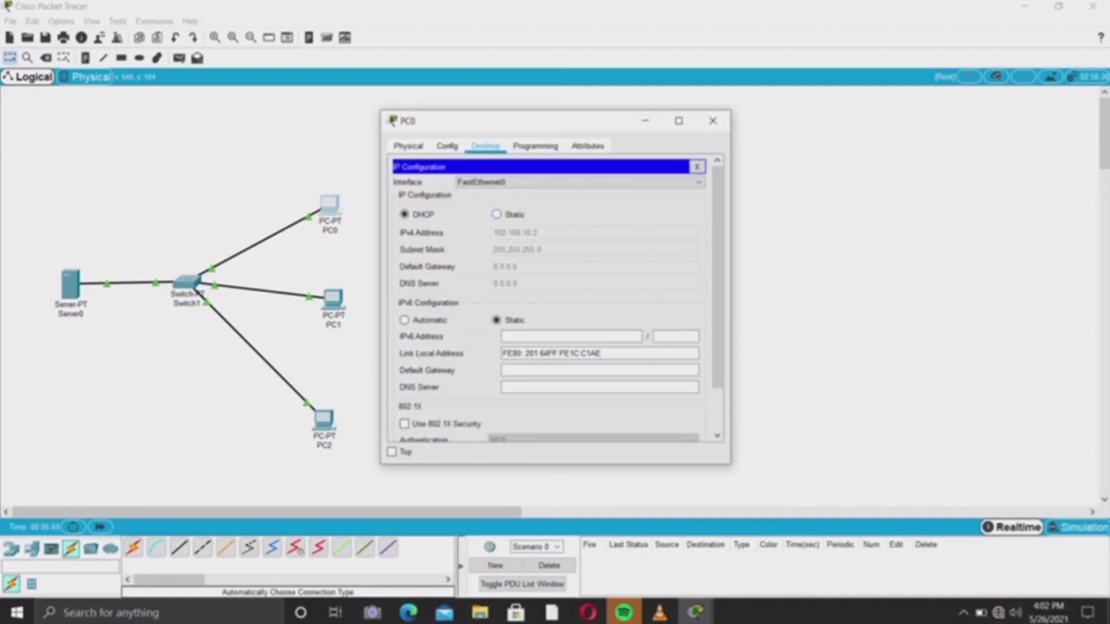
left_click(496, 215)
left_click(405, 214)
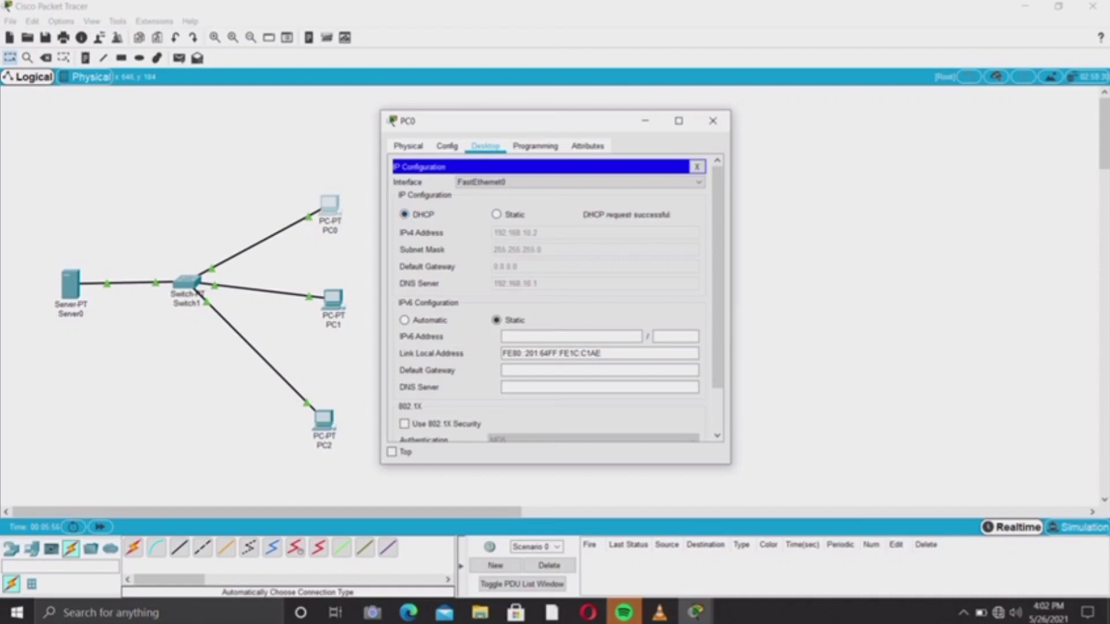
left_click(712, 121)
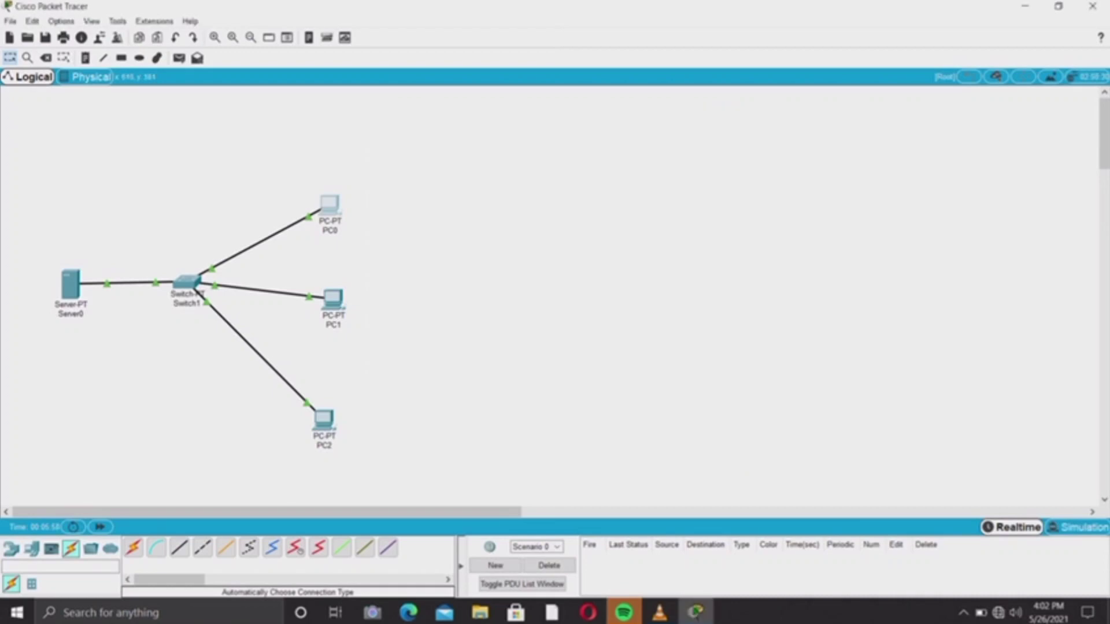
- Renew PC1's DHCP settings by switching its IPv4 configuration to static and back to DHCP, and recheck its IP configuration
left_click(329, 302)
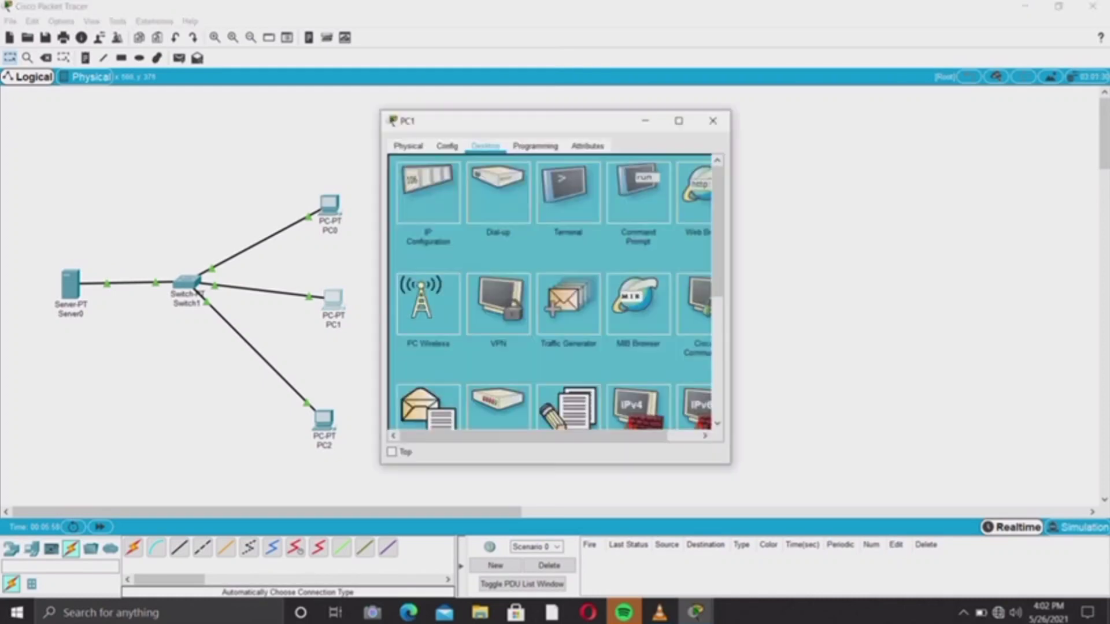
left_click(428, 194)
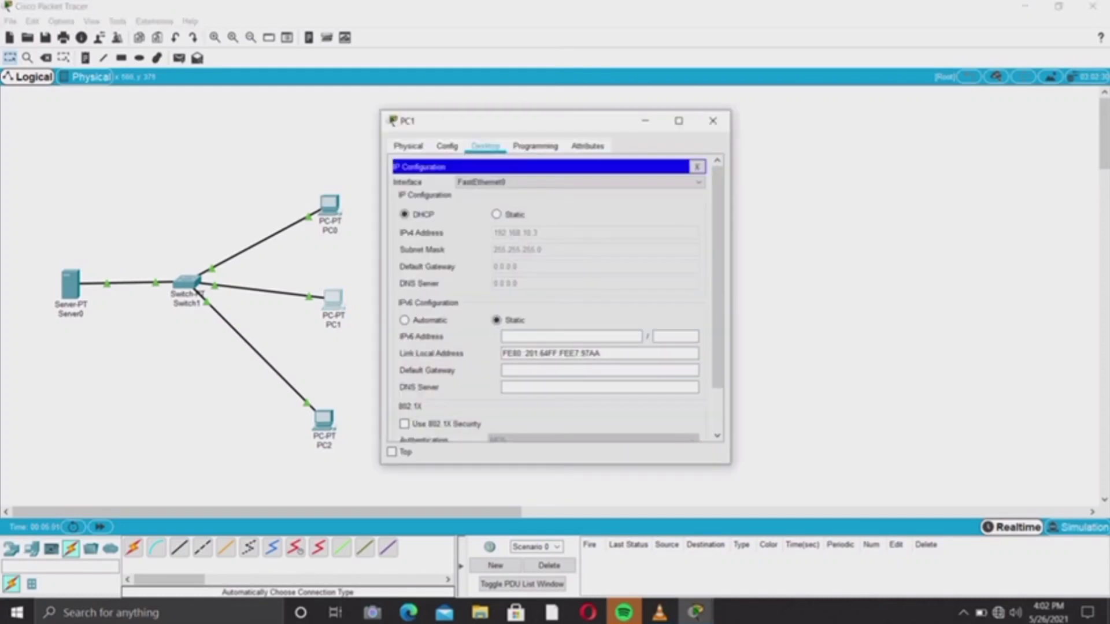
left_click(496, 215)
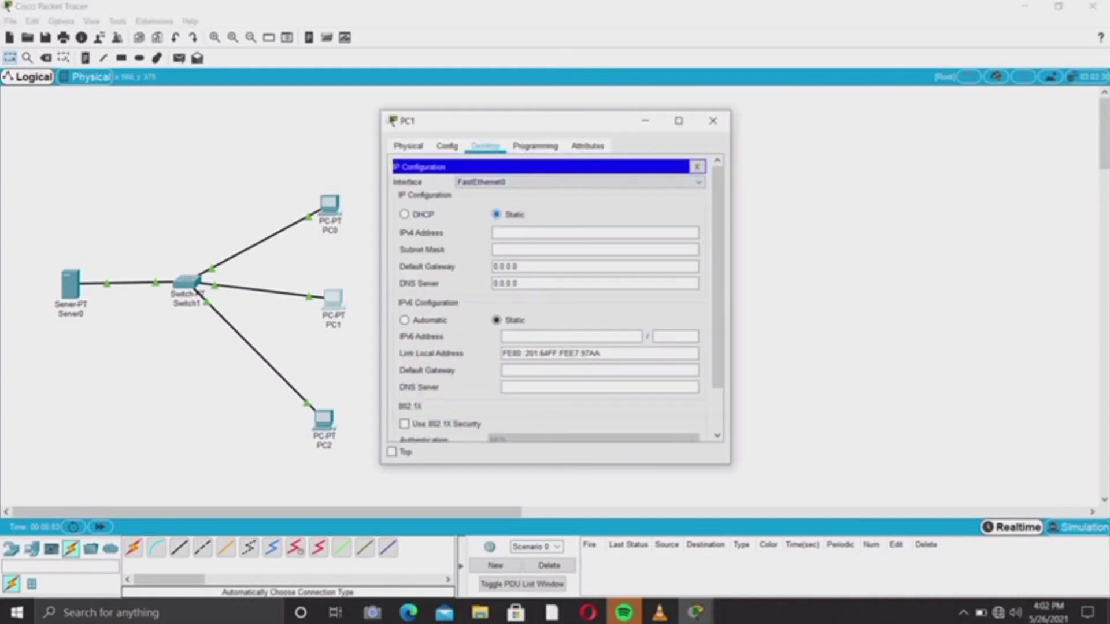
left_click(405, 214)
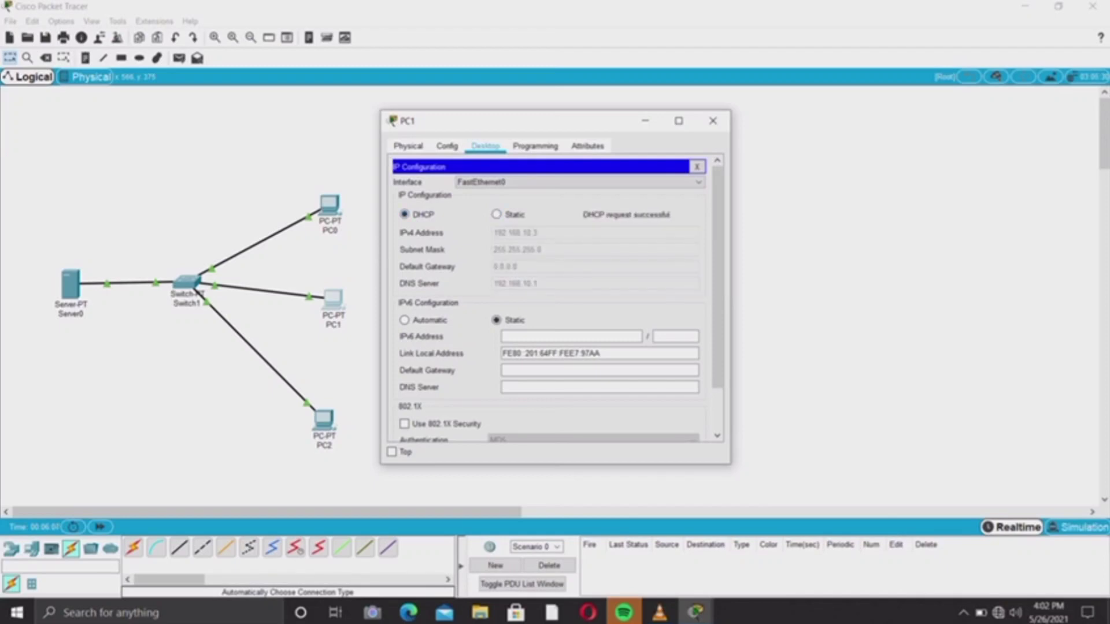
left_click(713, 121)
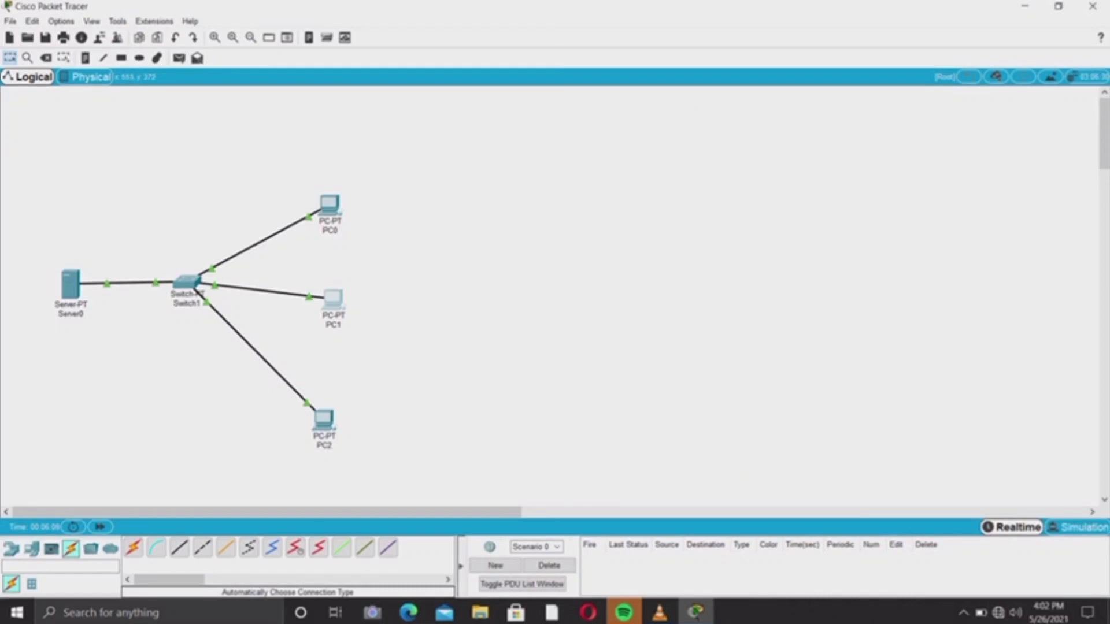
left_click(333, 298)
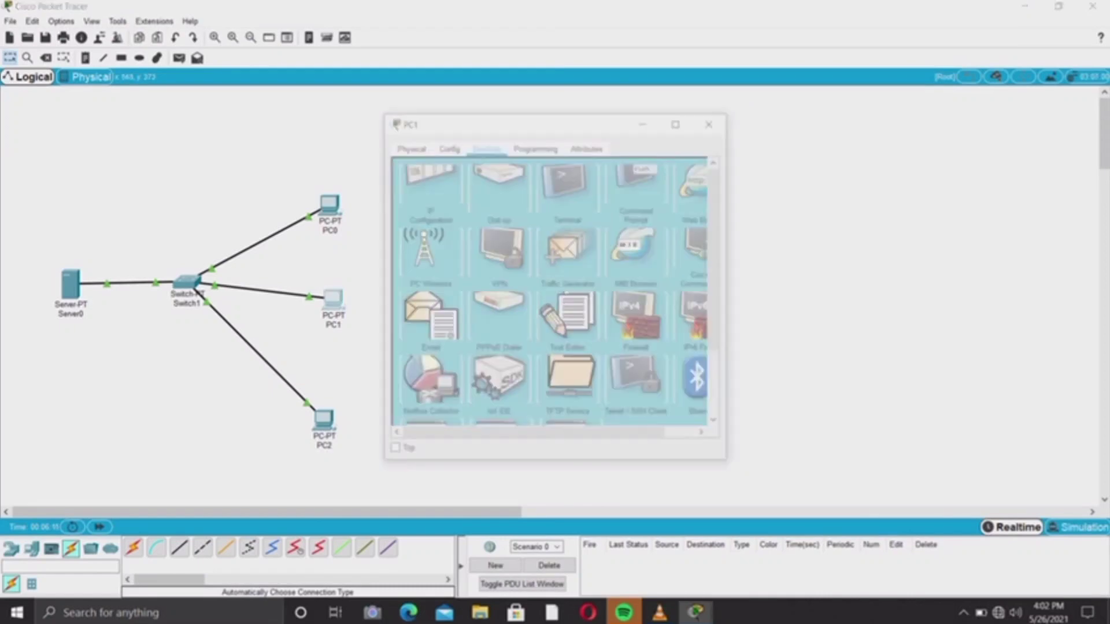
left_click(428, 188)
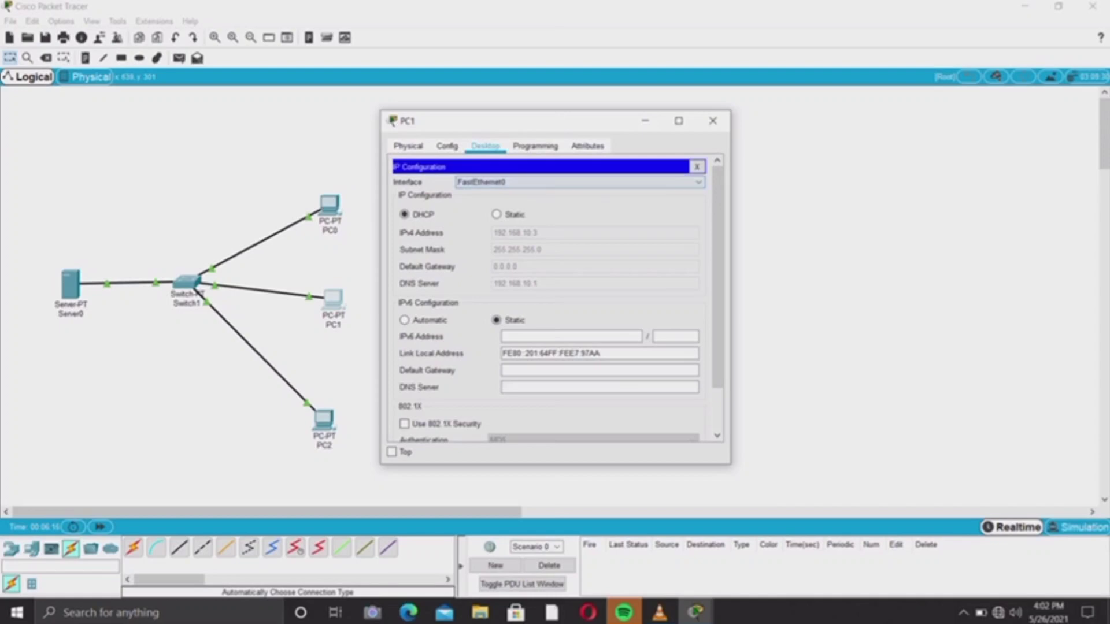
left_click(713, 121)
- Renew PC2's DHCP settings by switching its IPv4 configuration to static and back to DHCP, and close its device window
left_click(324, 419)
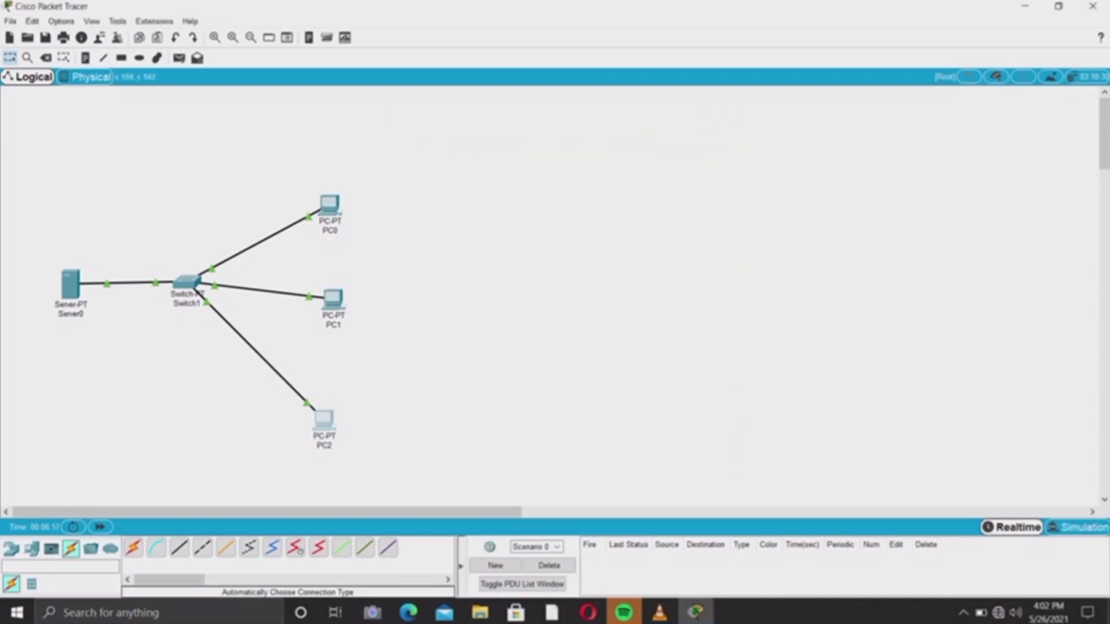
left_click(427, 191)
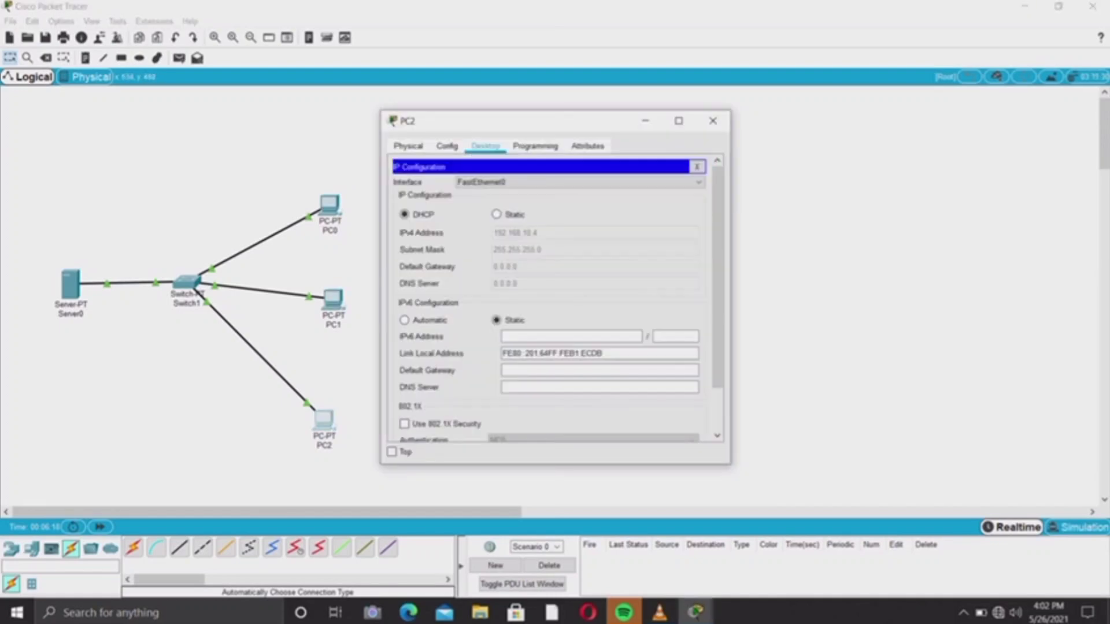
left_click(496, 214)
left_click(404, 214)
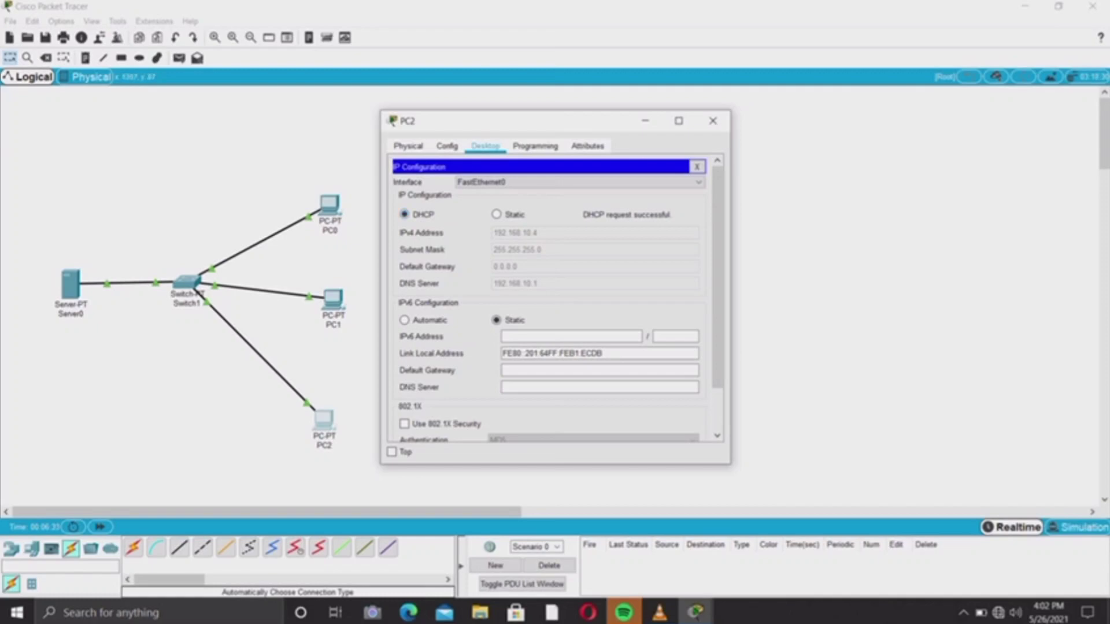
left_click(713, 121)
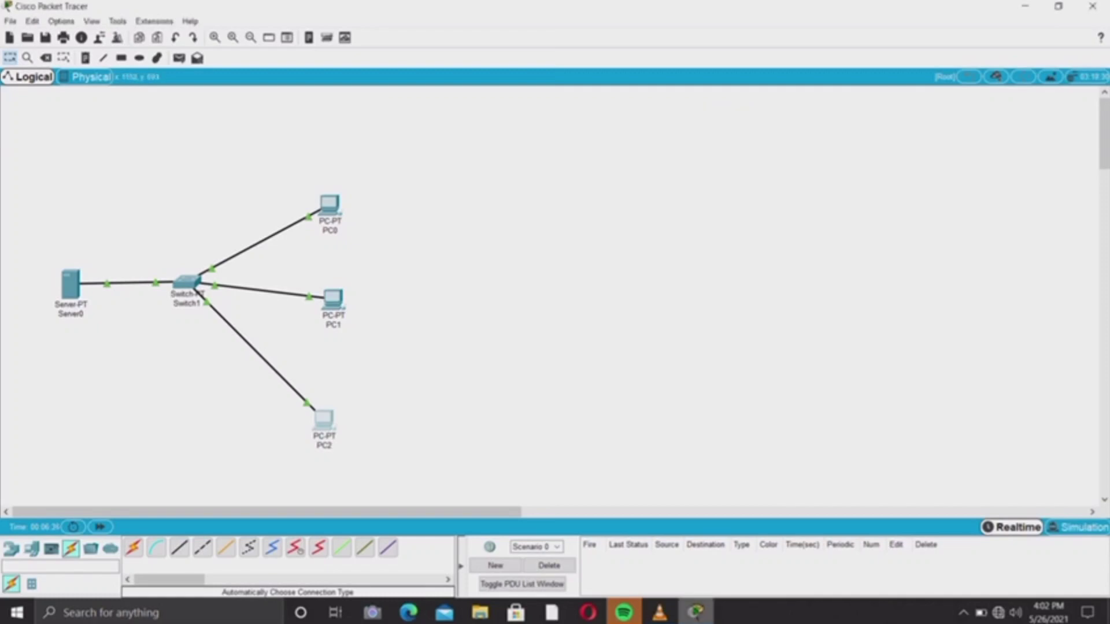
- Launch Cisco Packet Tracer with an empty workspace and place a generic PC with a generic server to its right
left_click(660, 613)
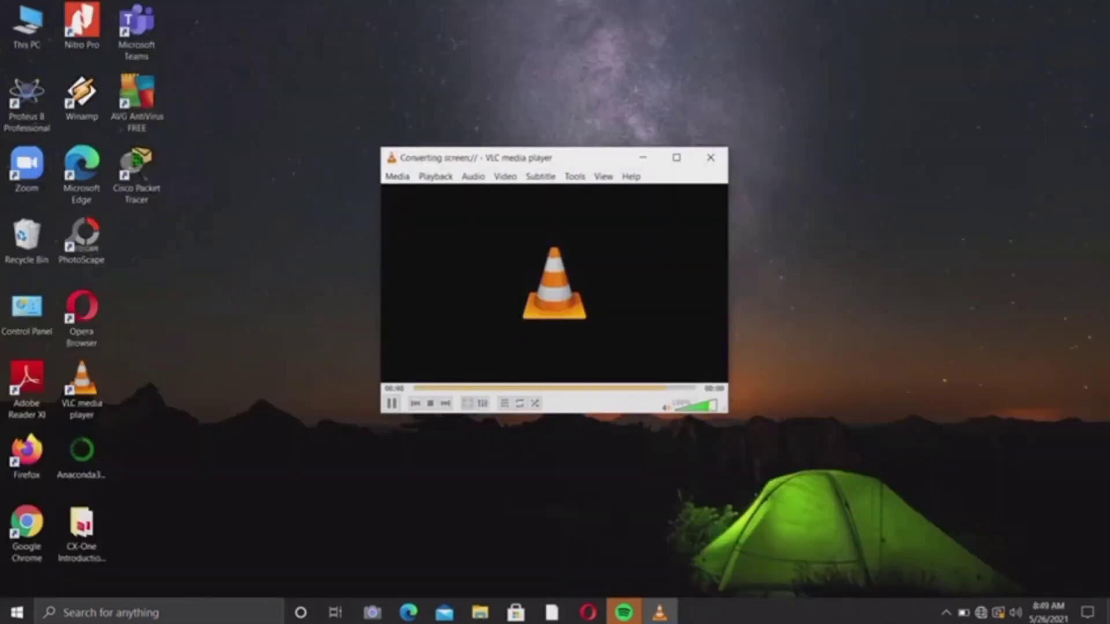
left_click(137, 173)
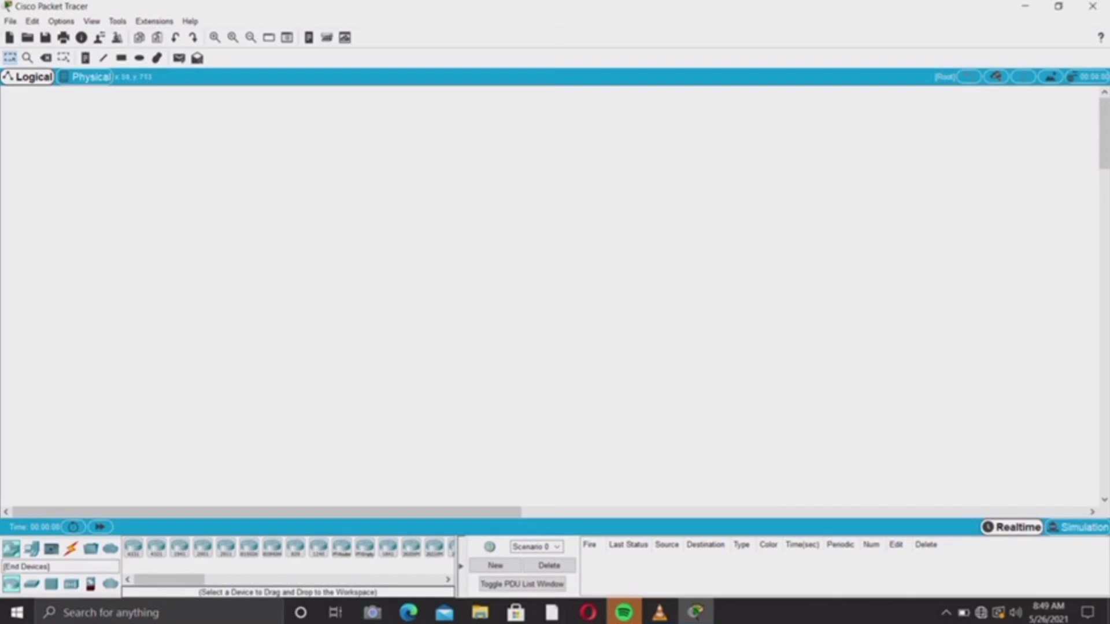
left_click(31, 548)
left_click(133, 546)
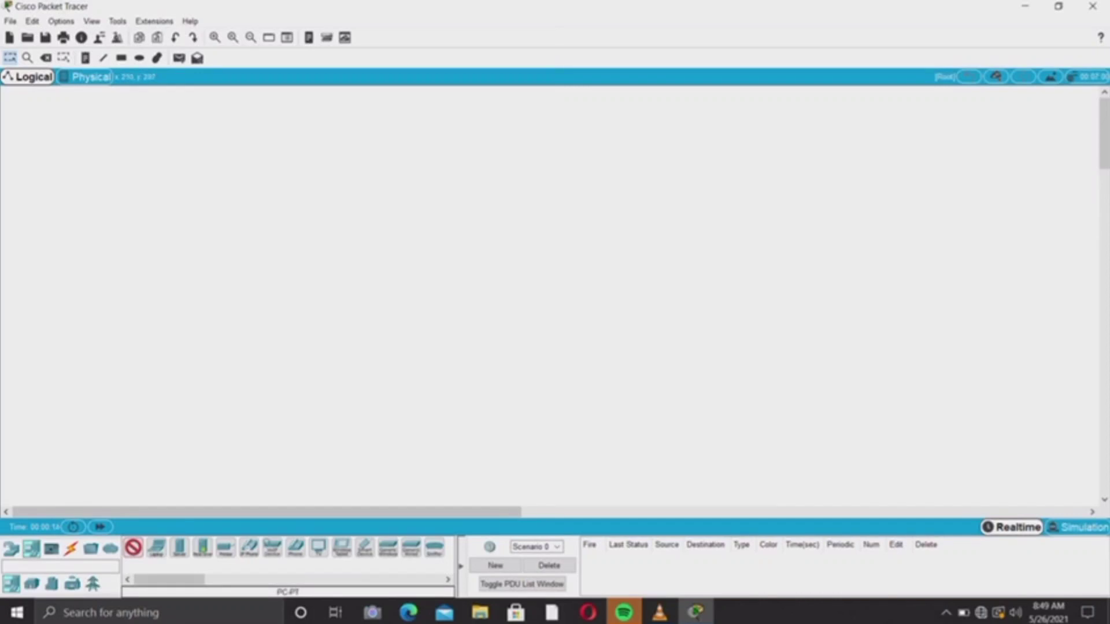
left_click(114, 257)
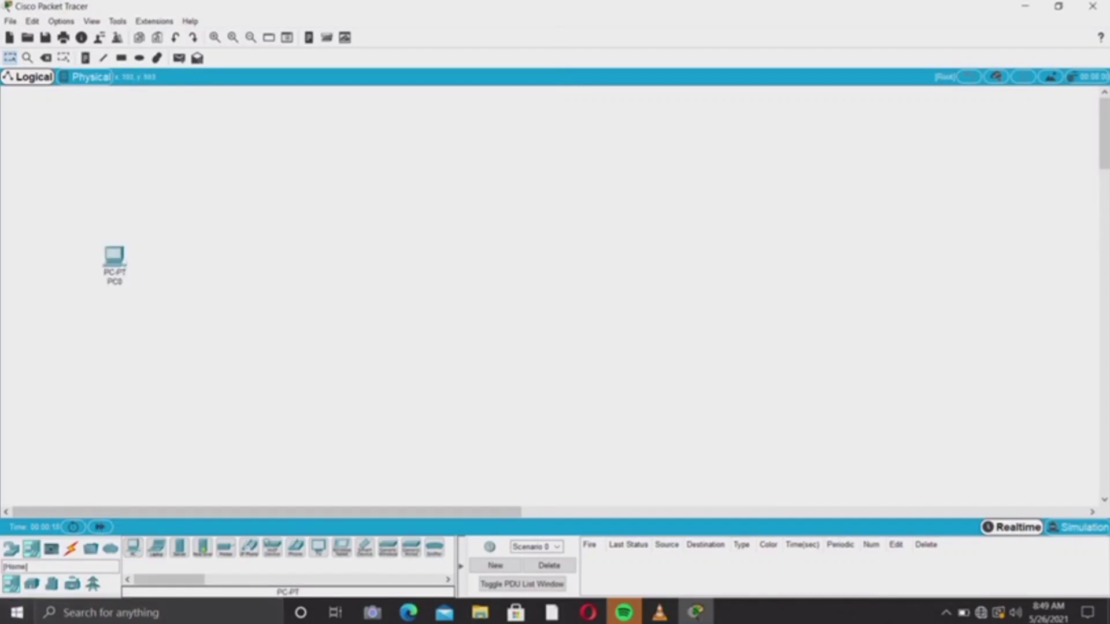
left_click(179, 547)
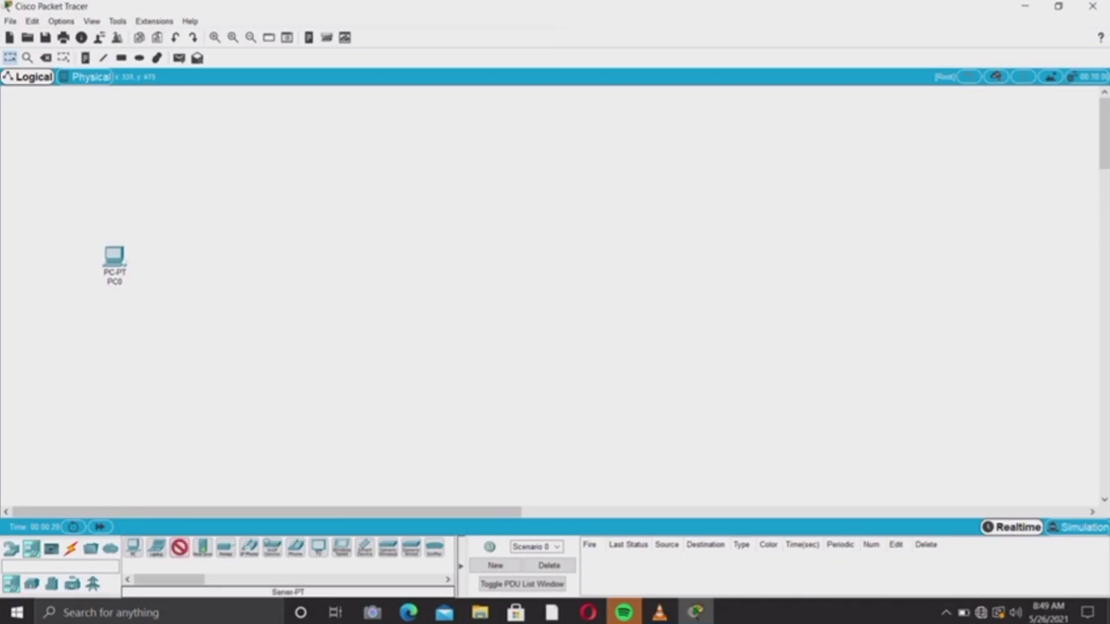
left_click(282, 264)
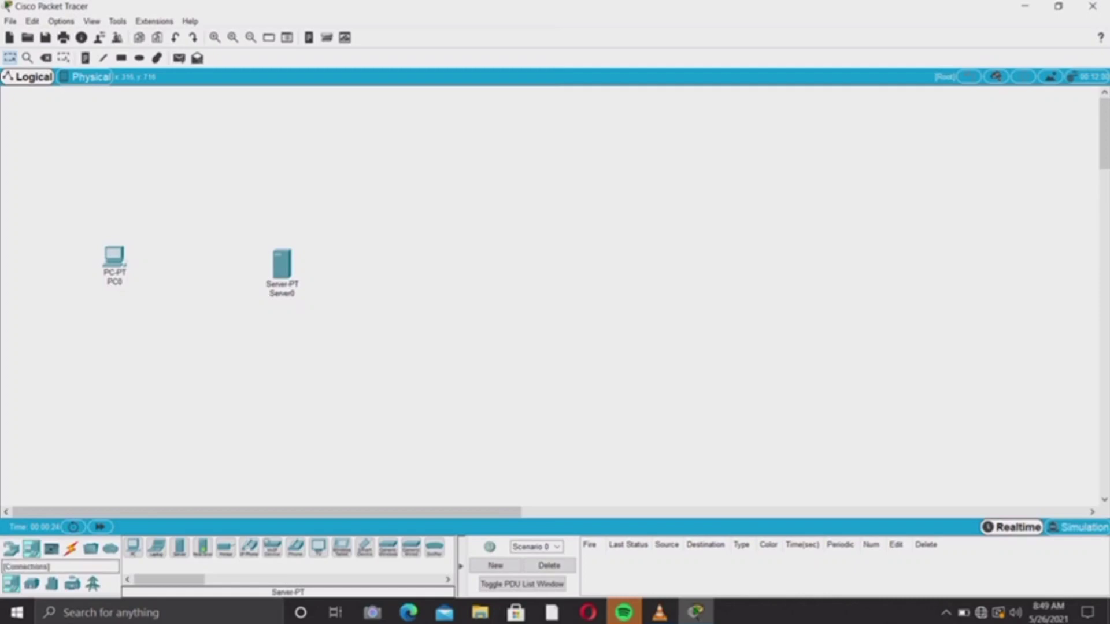
- Connect FastEthernet0 of PC0 to FastEthernet0 of Server0 with a copper cross-over cable, and delete that cable
left_click(70, 548)
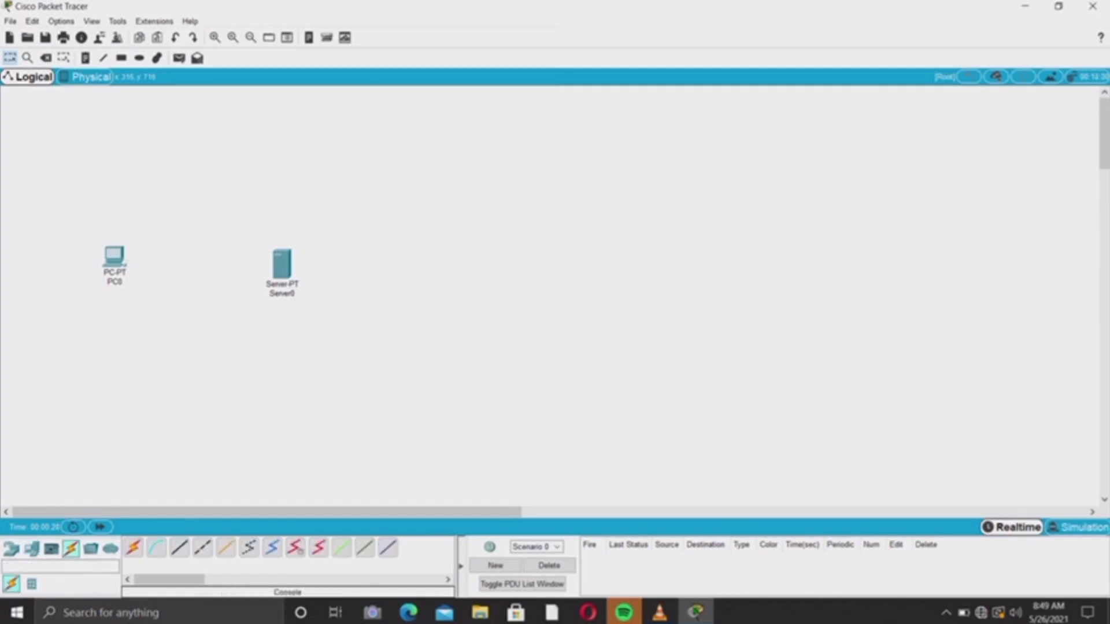
left_click(133, 548)
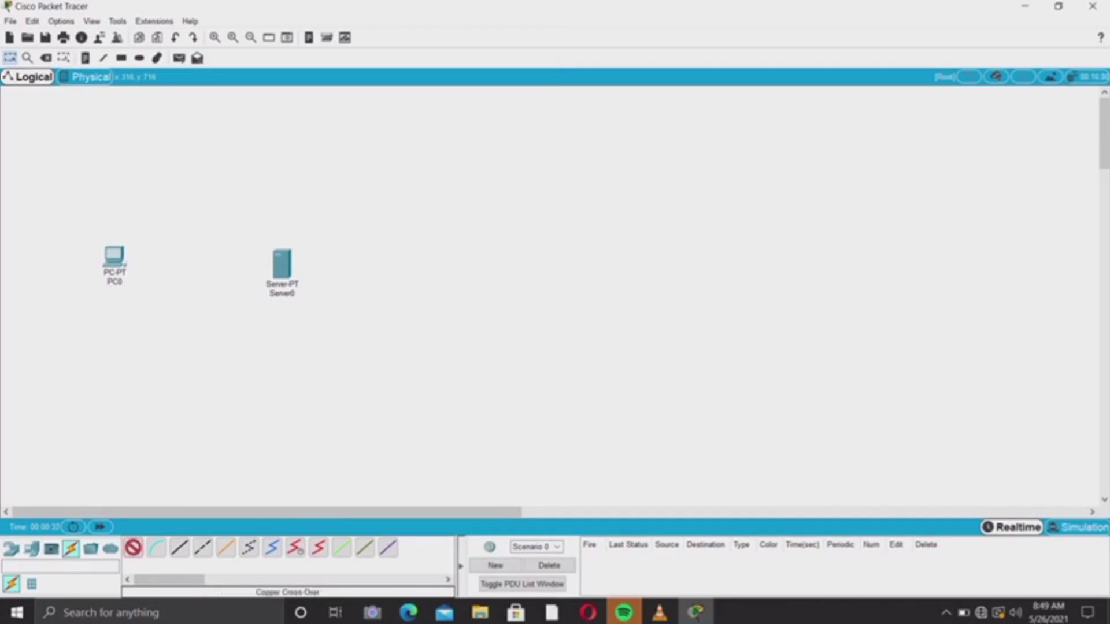
left_click(114, 256)
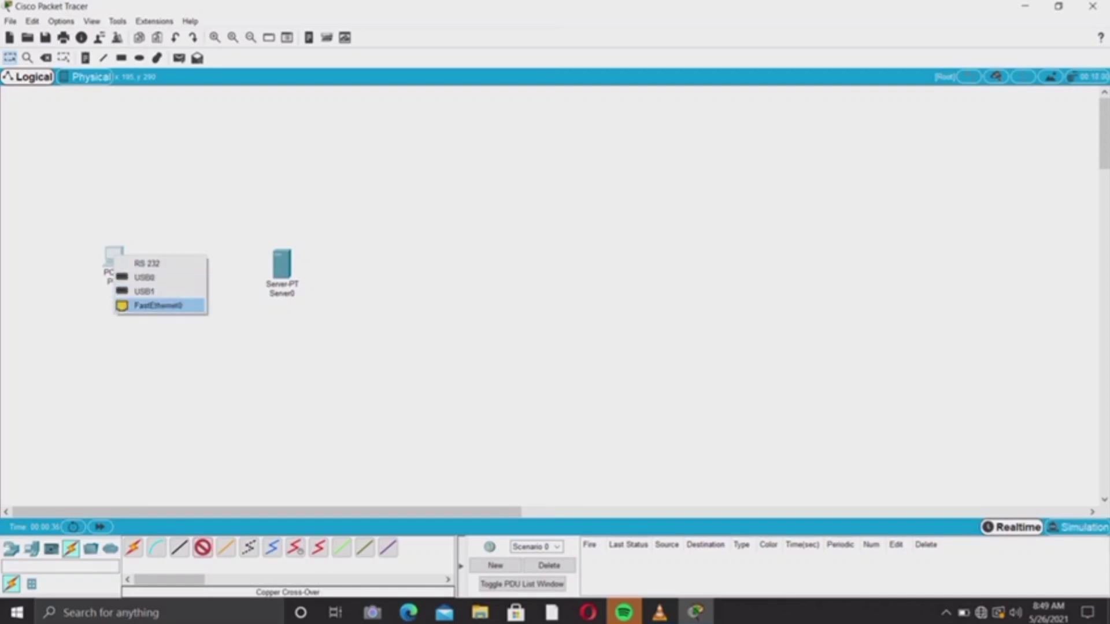
left_click(158, 306)
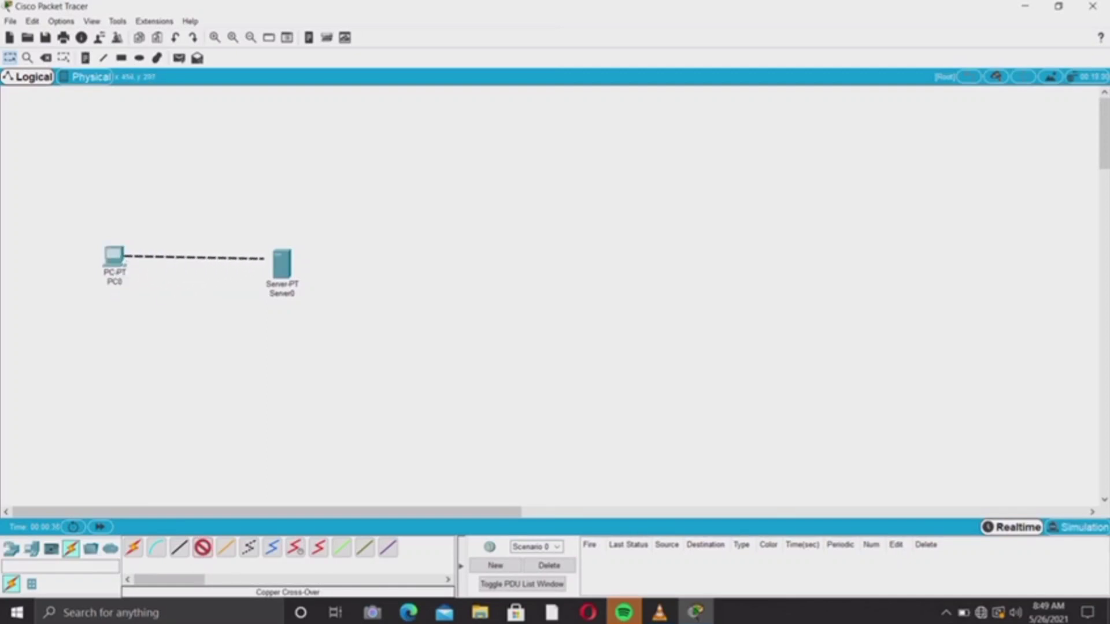
left_click(278, 258)
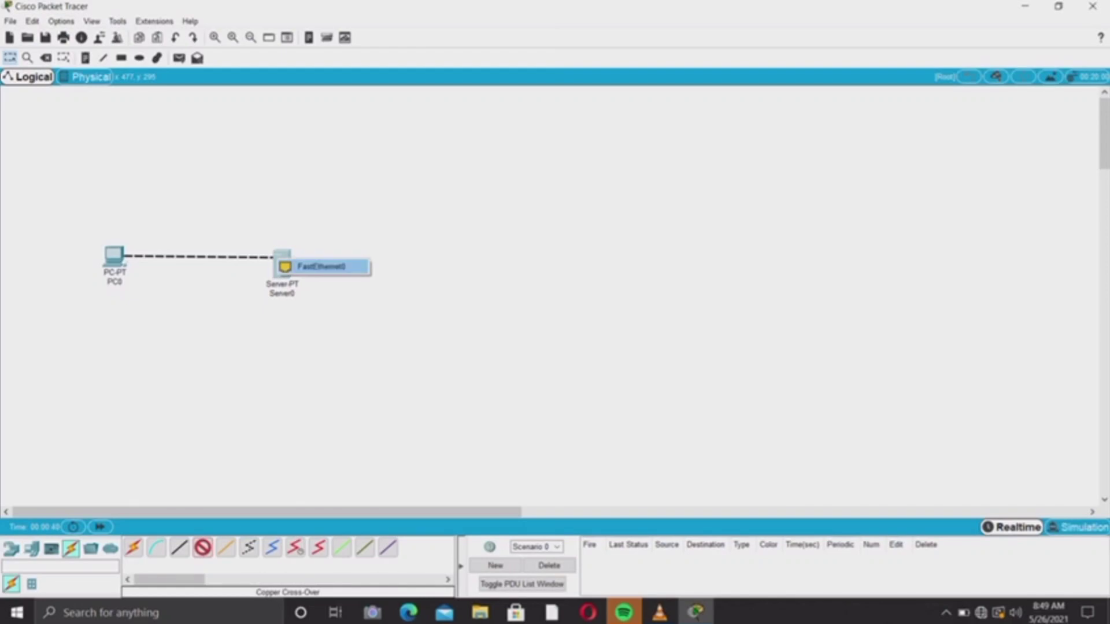
left_click(321, 266)
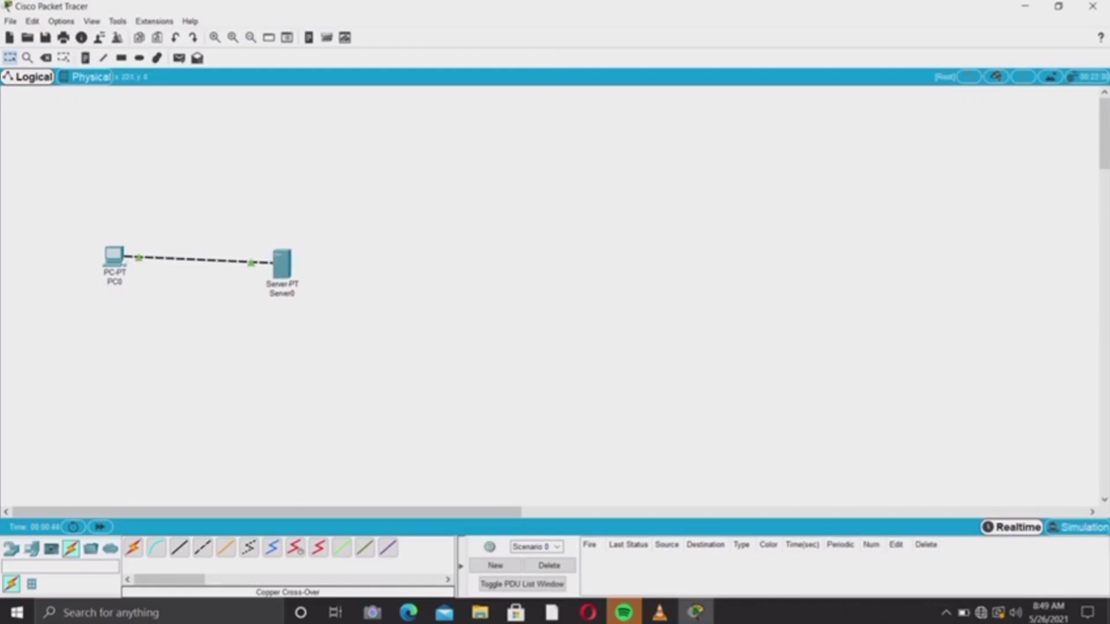
left_click(45, 57)
left_click(196, 259)
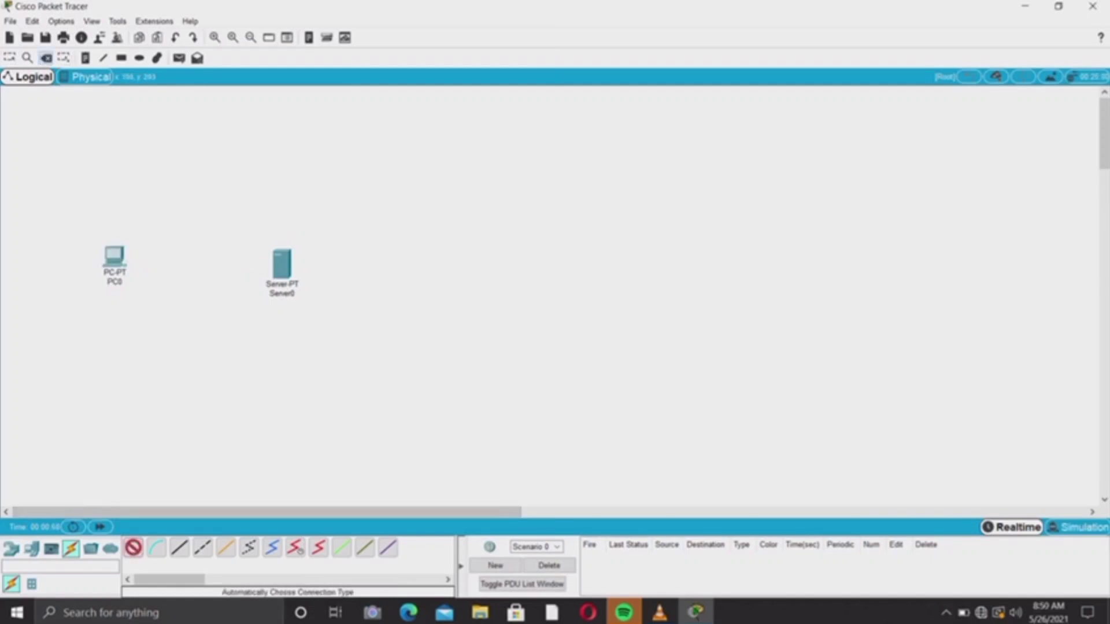
- Link PC0 to Server0 using the automatically chosen connection type, and move Server0 farther right from PC0
left_click(124, 260)
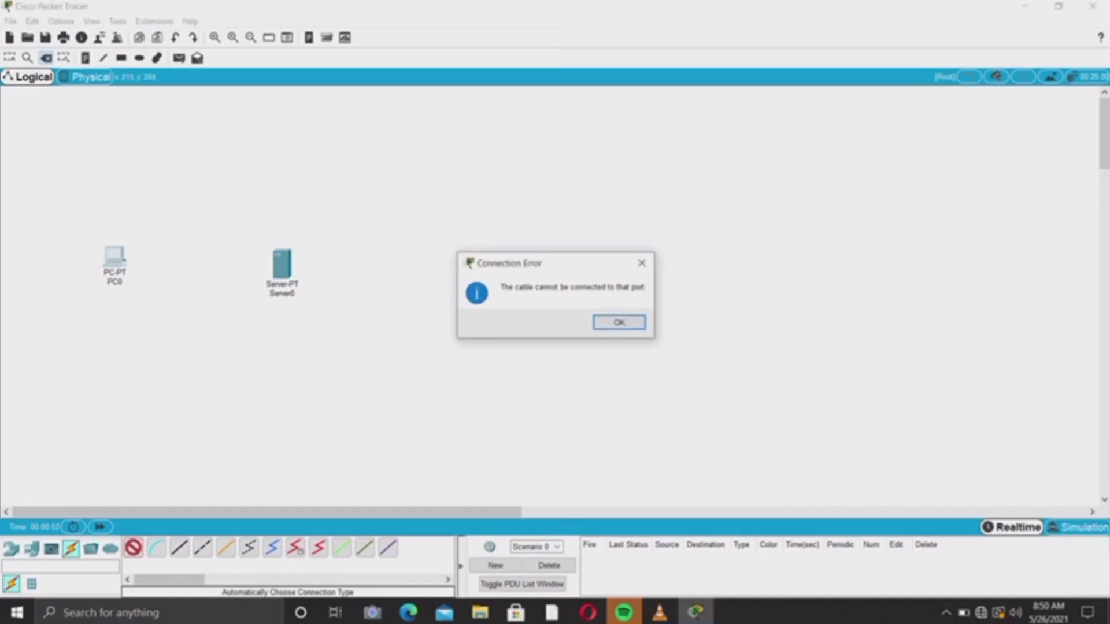
left_click(616, 321)
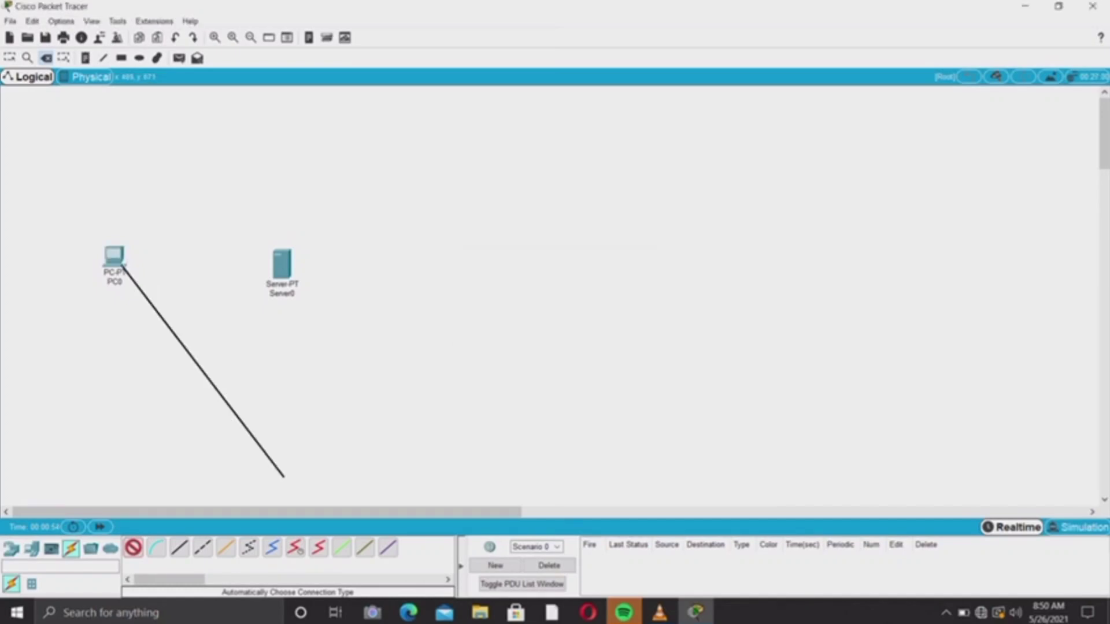
left_click(281, 264)
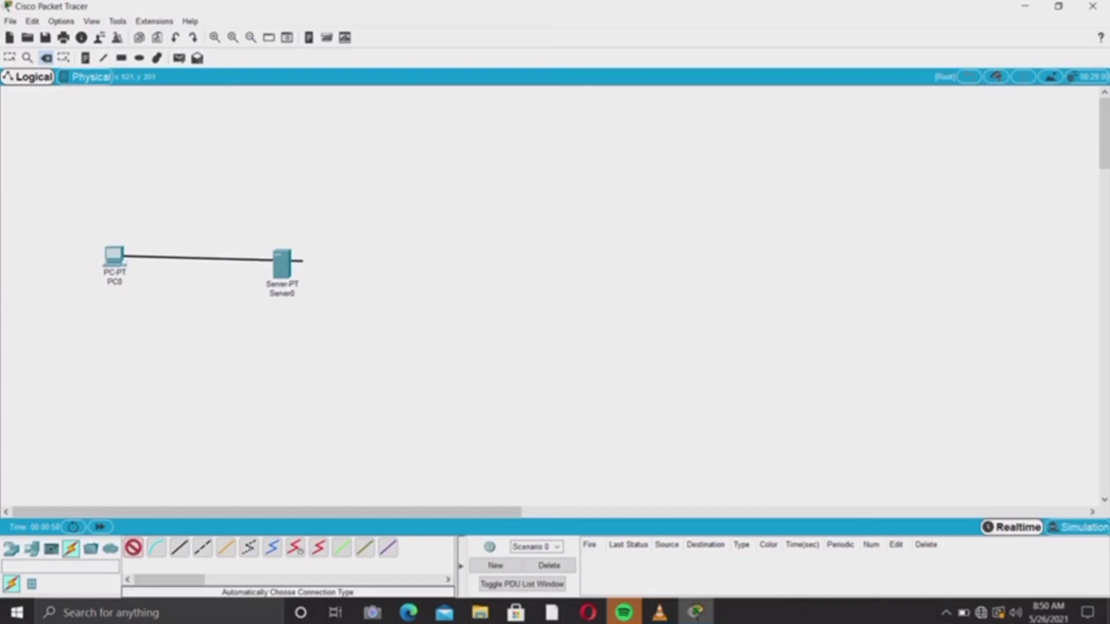
left_click(277, 252)
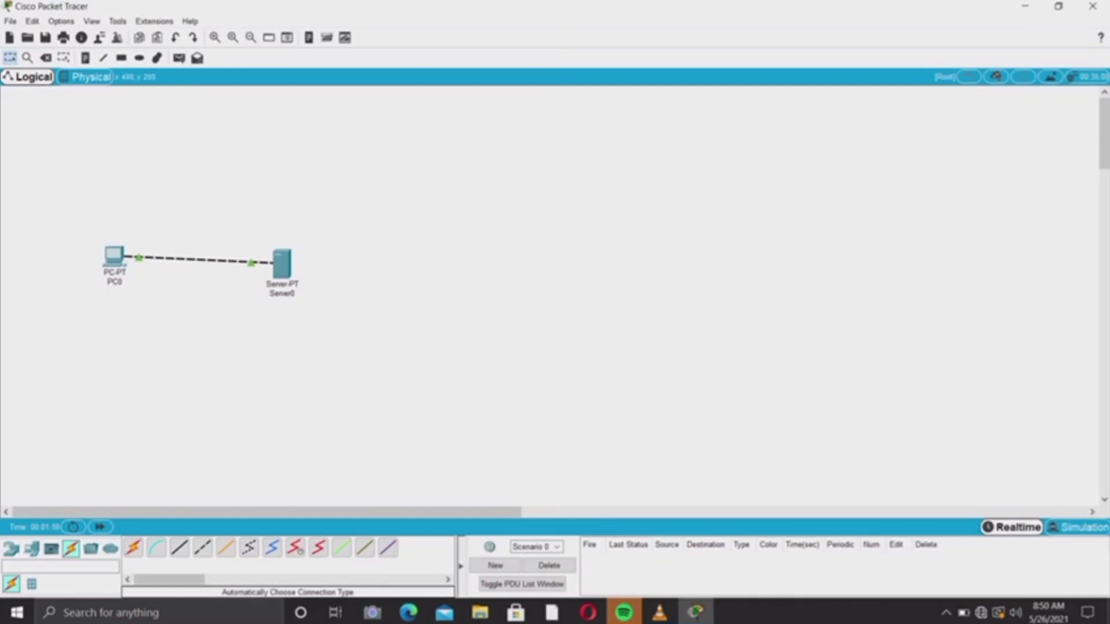
left_click_drag(281, 264, 380, 257)
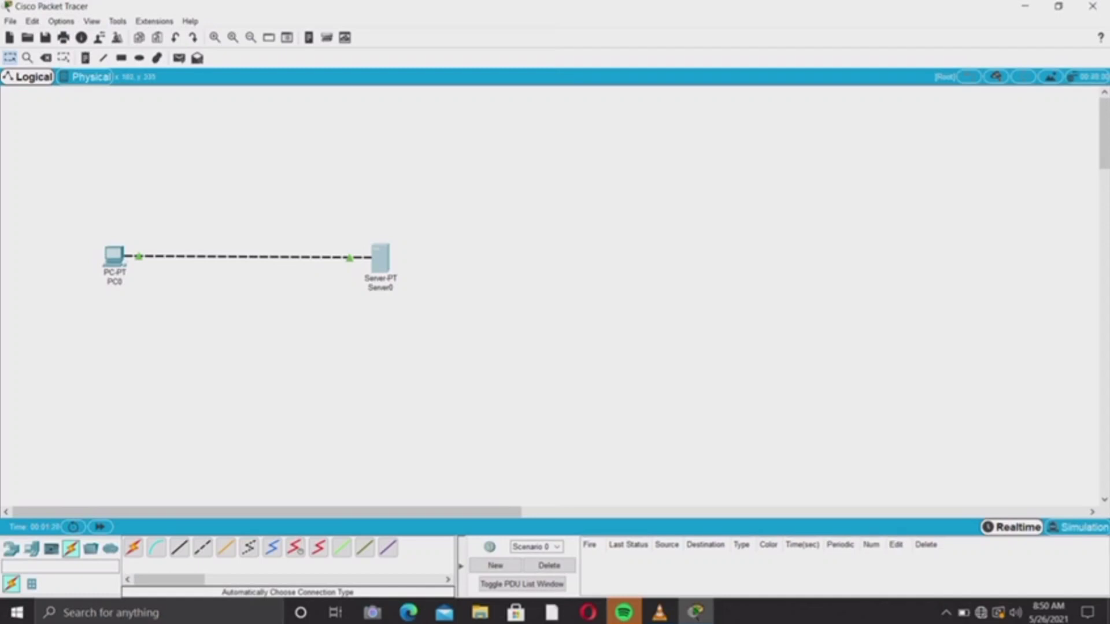
- Give PC0 the static IPv4 address 192.168.1.1, subnet mask 255.255.255.0 and DNS server 192.168.1.1, and close its device window
double_click(114, 255)
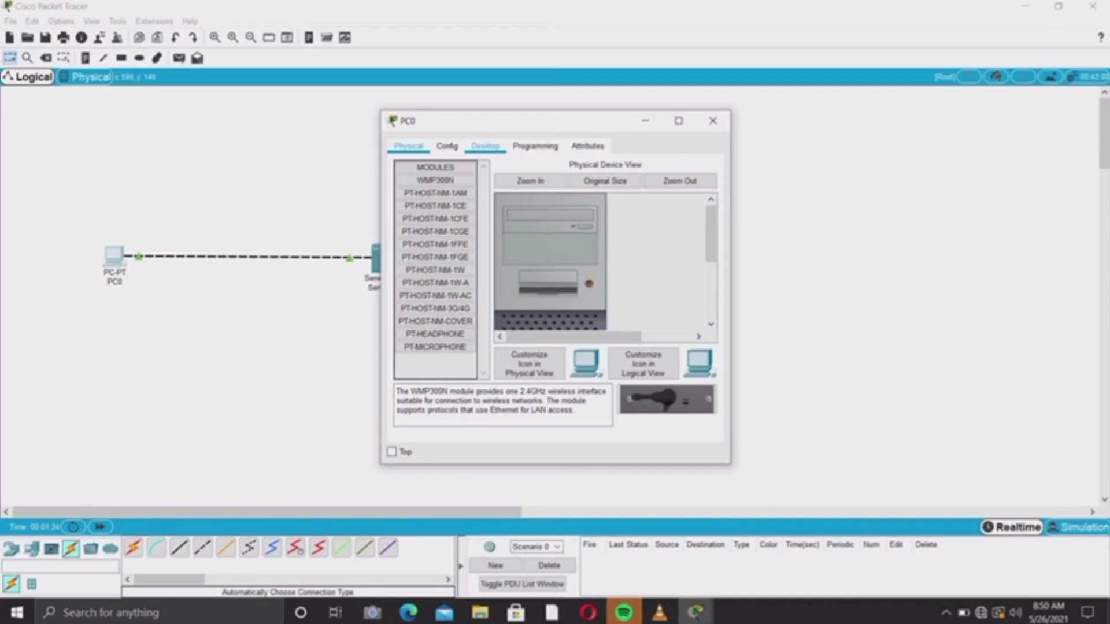
left_click(484, 145)
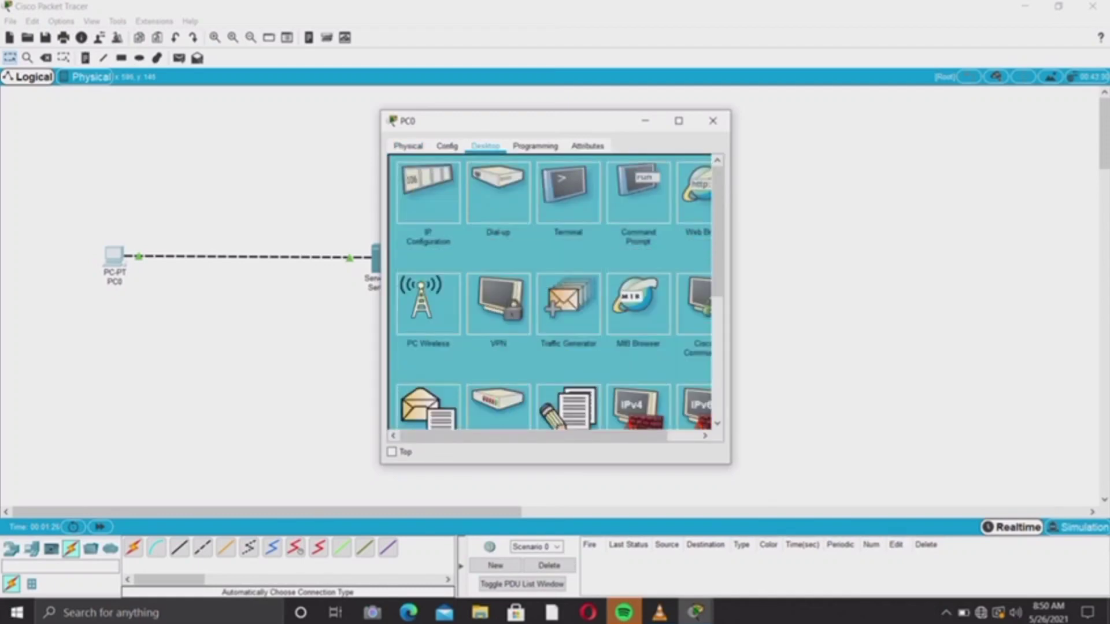
left_click(451, 179)
left_click(595, 232)
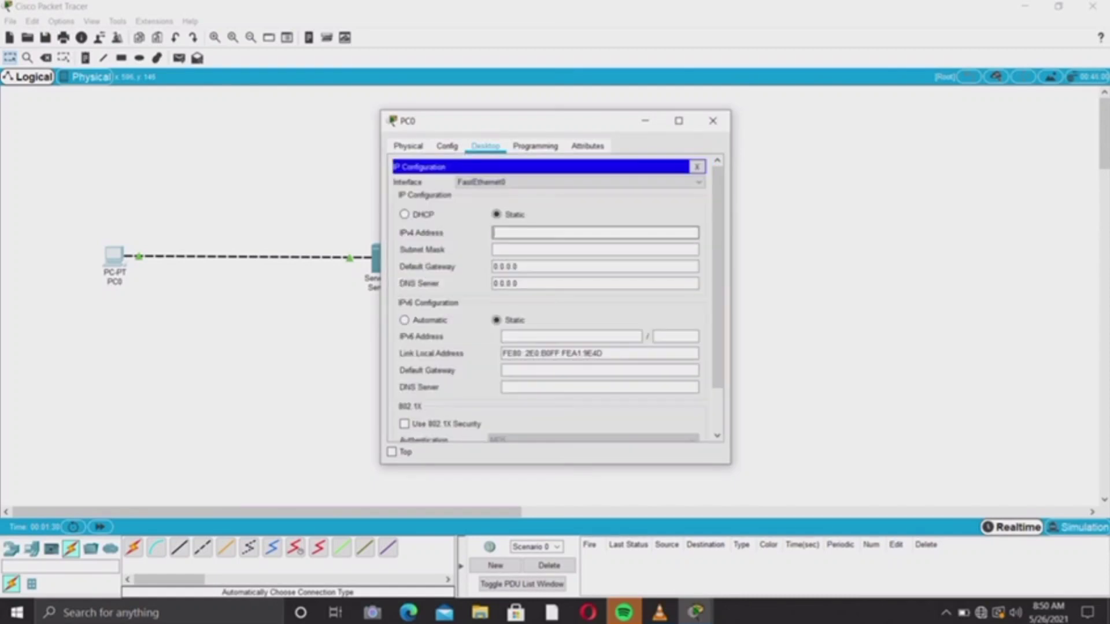
type("192.168.1.1")
left_click(525, 250)
left_click_drag(520, 283, 493, 283)
type("192.1")
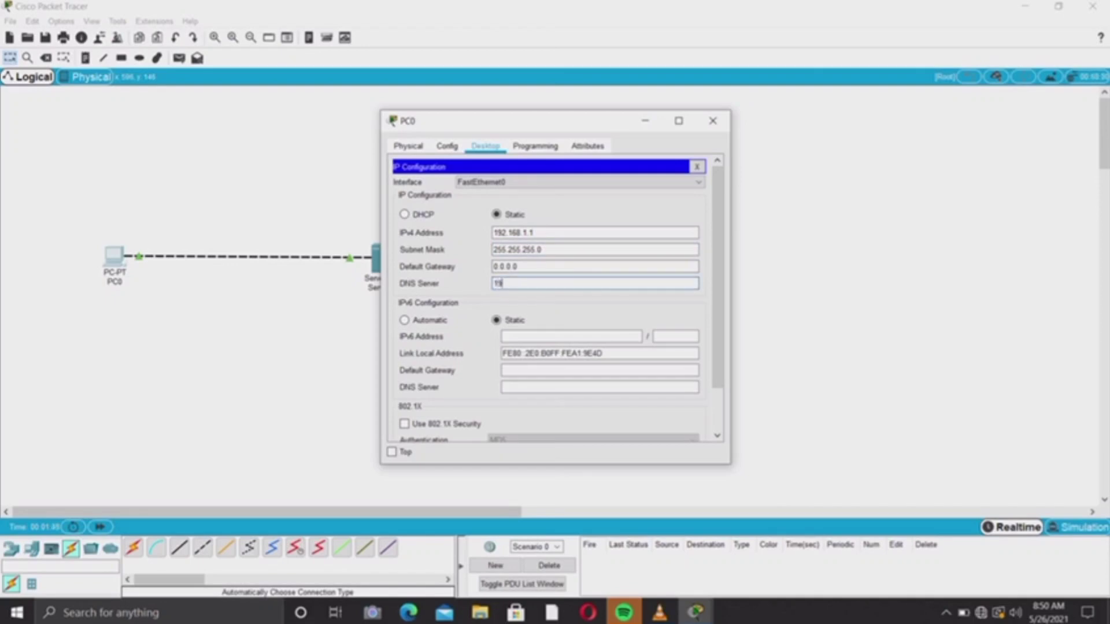
type("68.1.1")
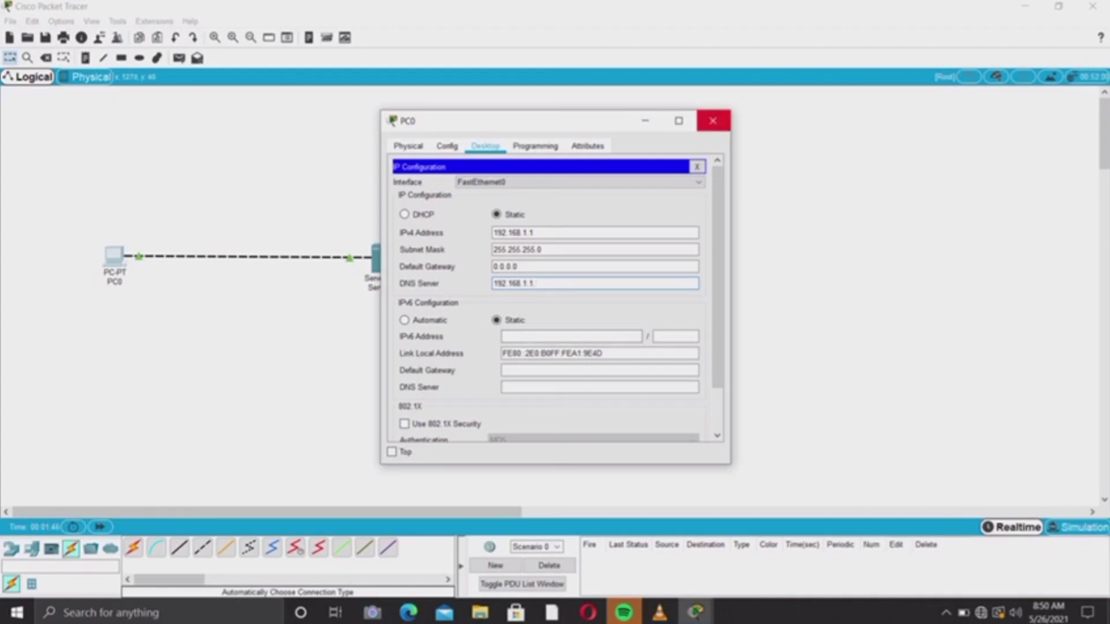
left_click(713, 120)
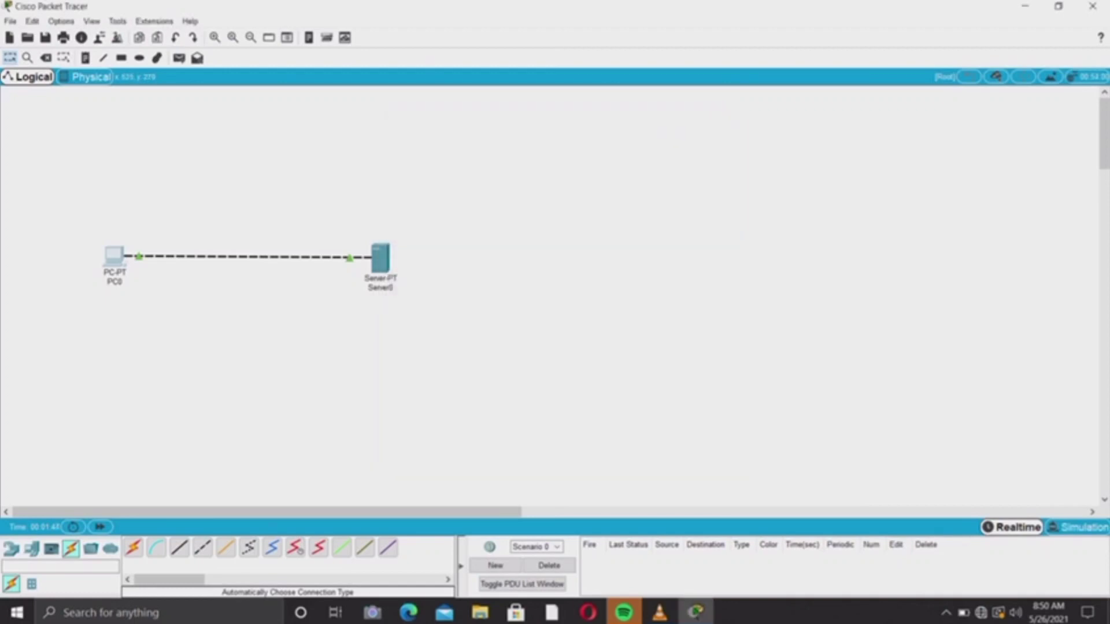
- Try to set Server0's static IPv4 address to 192.1682.1.2, and dismiss the error
left_click(379, 261)
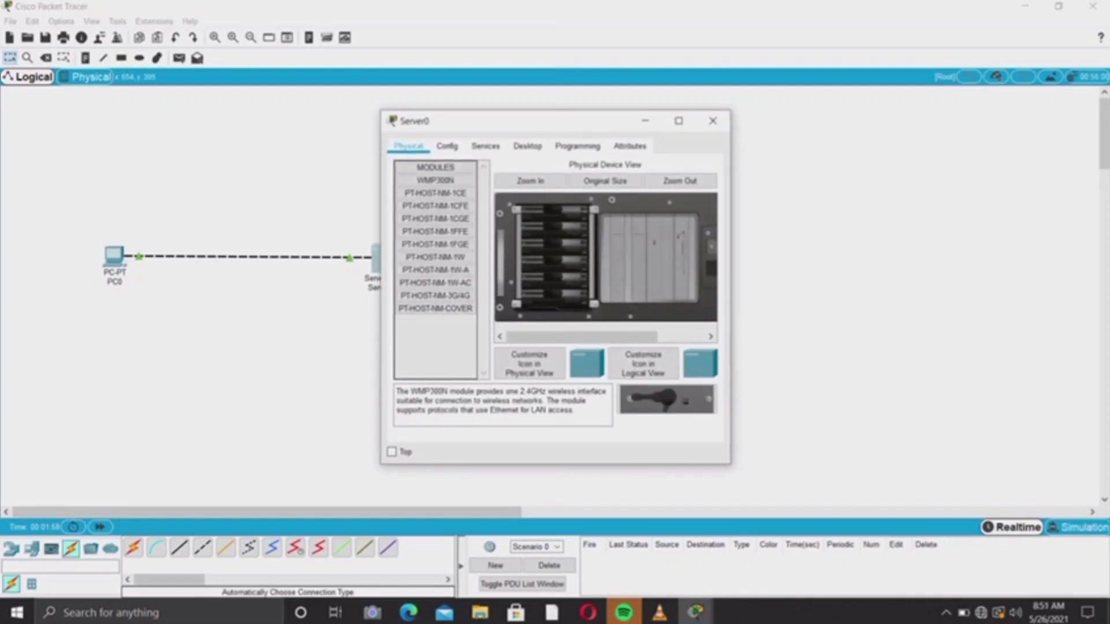
left_click(528, 146)
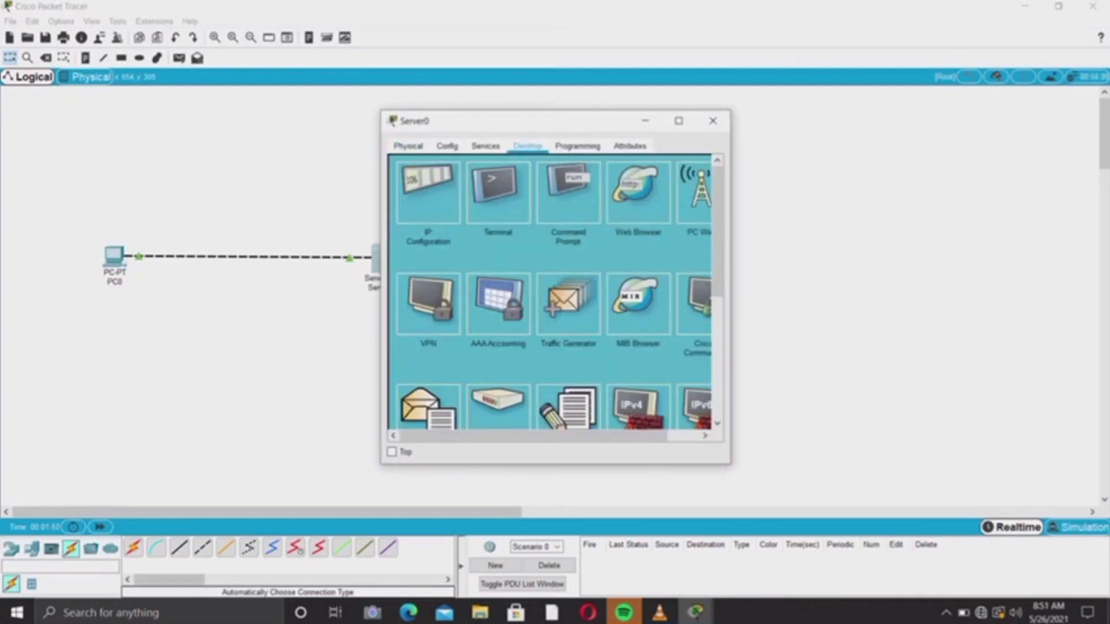
left_click(428, 193)
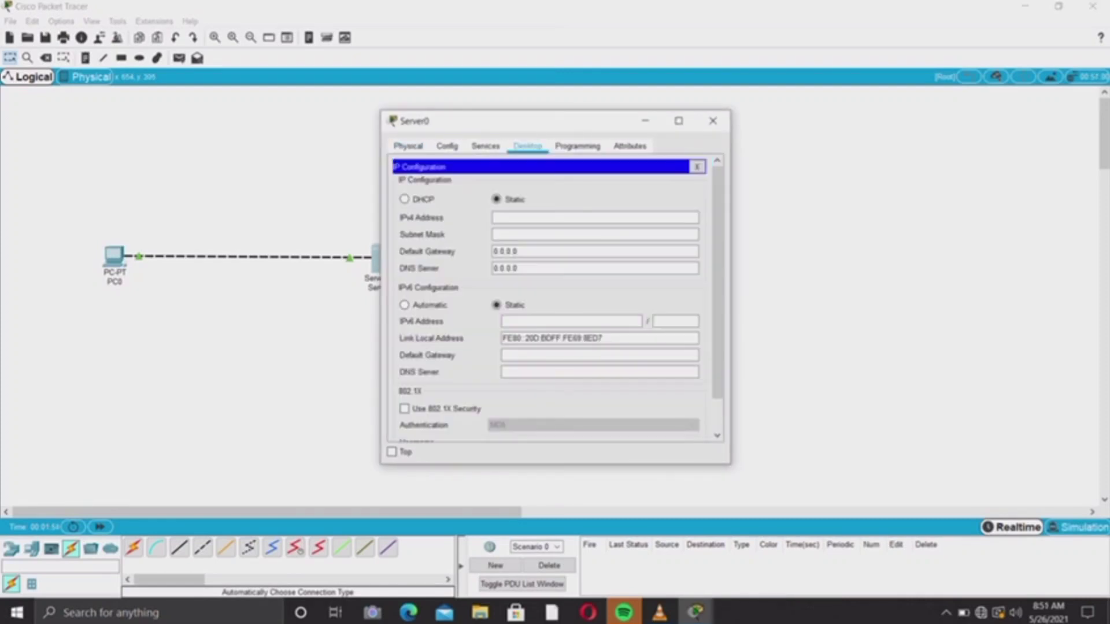
left_click(594, 217)
type("1")
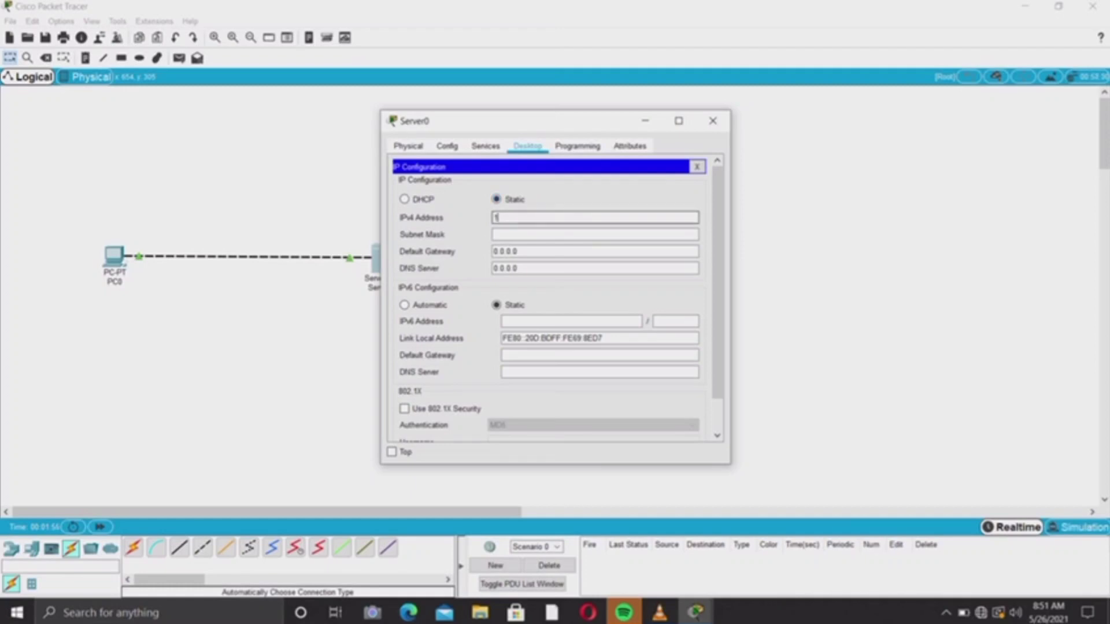
type("92.1682.1.2")
key("Tab")
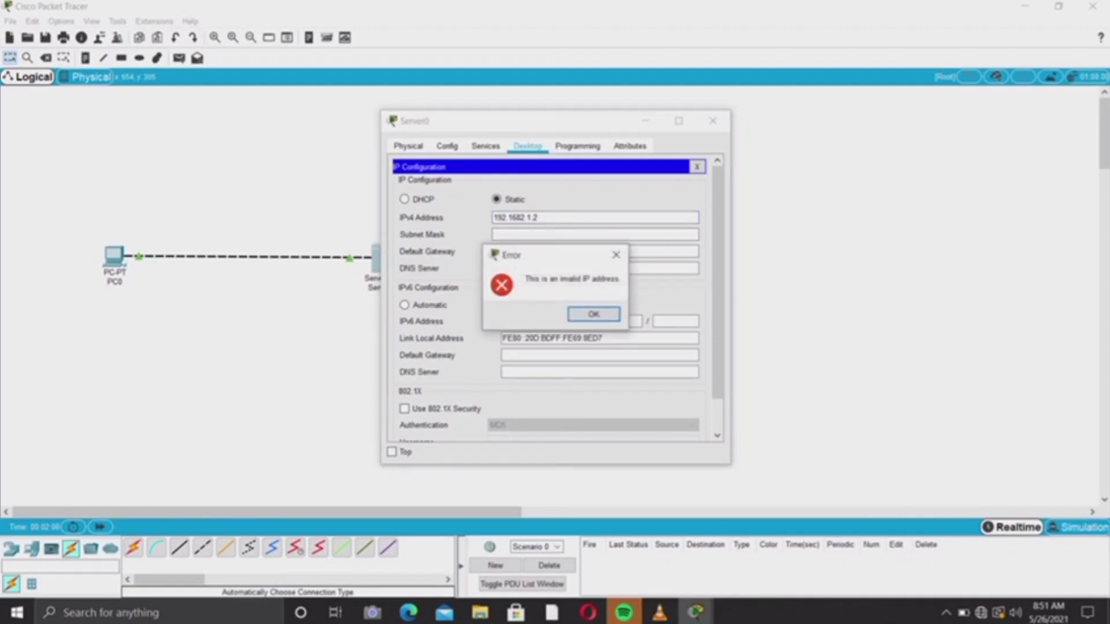
left_click(617, 255)
- Try to enter 192.168.1.3 as Server0's IPv4 address, remove its last digit, and close the device window
left_click(596, 218)
type("192")
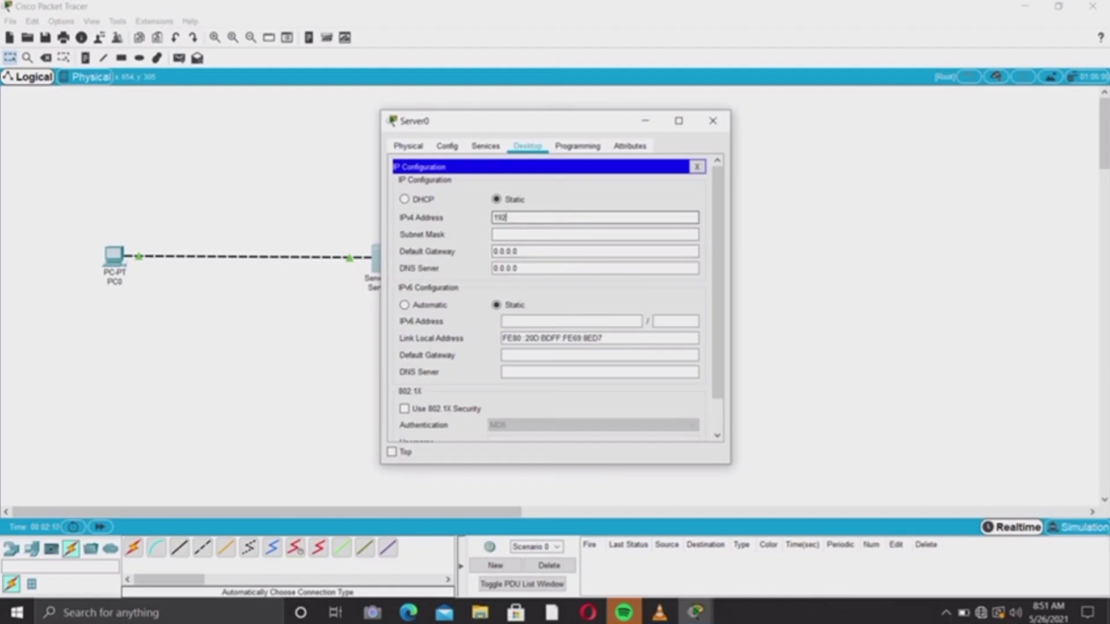
type(".168.1.3")
key("Tab")
left_click(532, 218)
key("BackSpace")
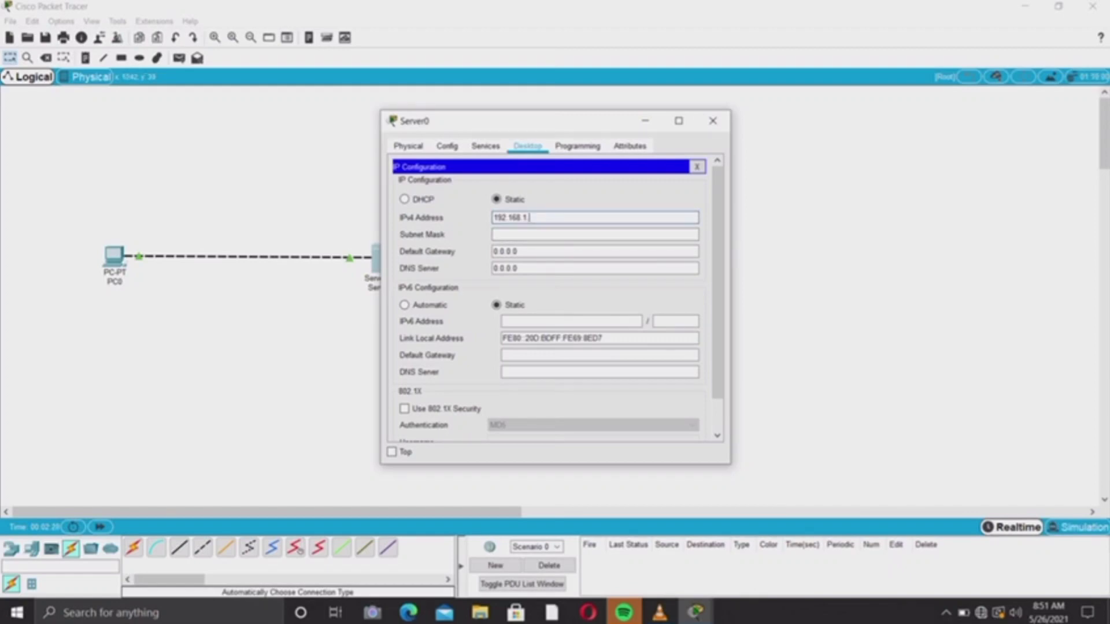
left_click(713, 120)
key("Return")
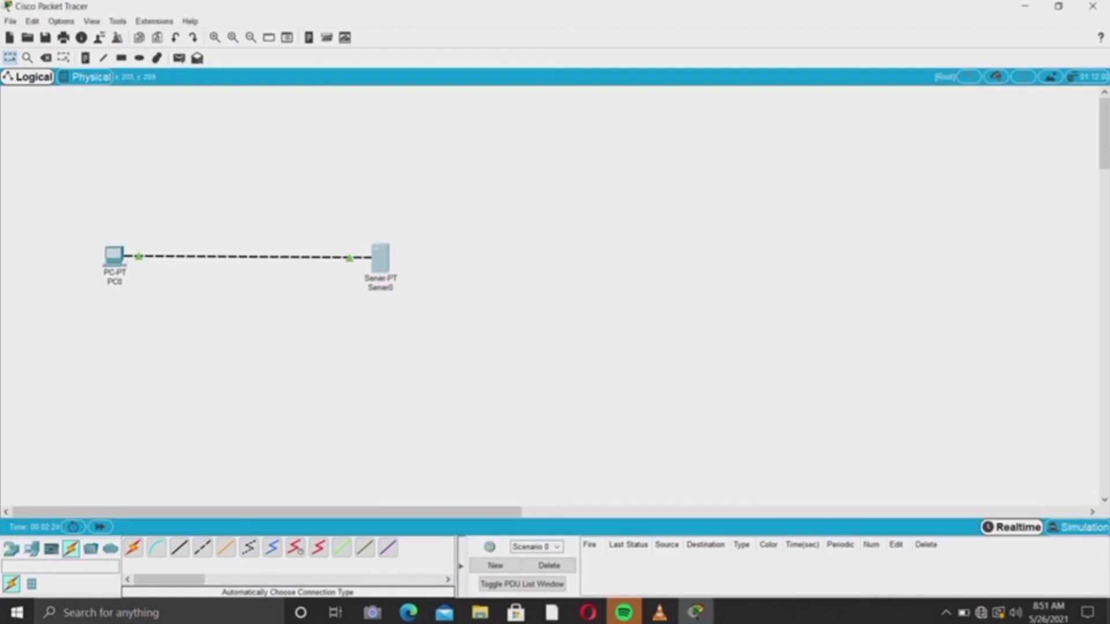
- Check the IPv4 address, subnet mask and DNS server in PC0's IP configuration
left_click(114, 256)
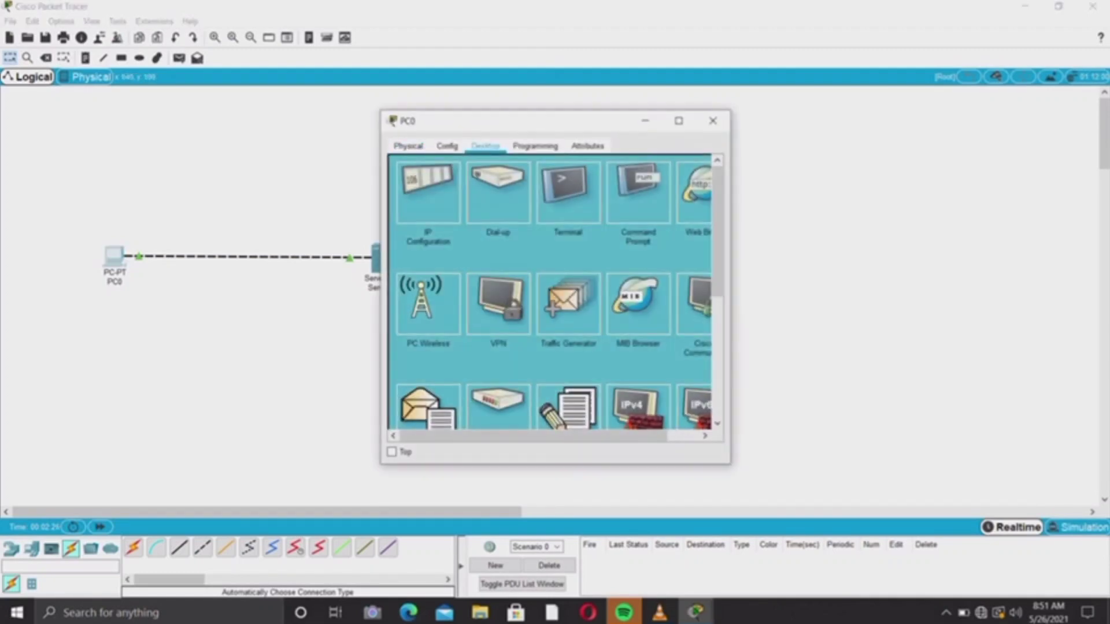
left_click(428, 191)
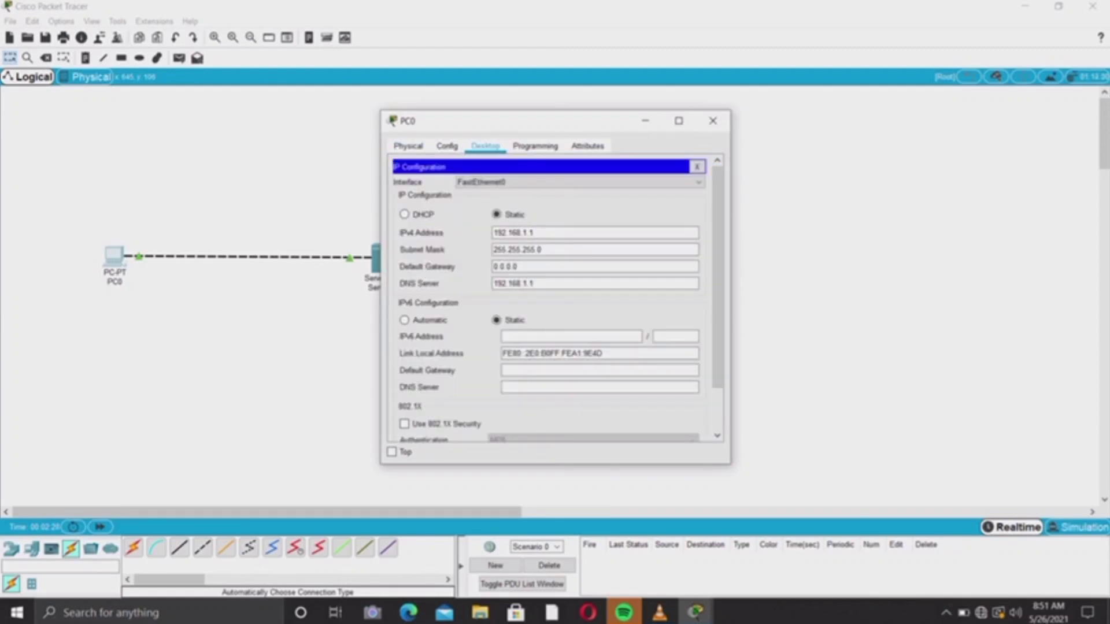
left_click(713, 120)
- Set Server0's static IPv4 address to 192.168.1.2 with the default subnet mask 255.255.255.0
left_click(380, 258)
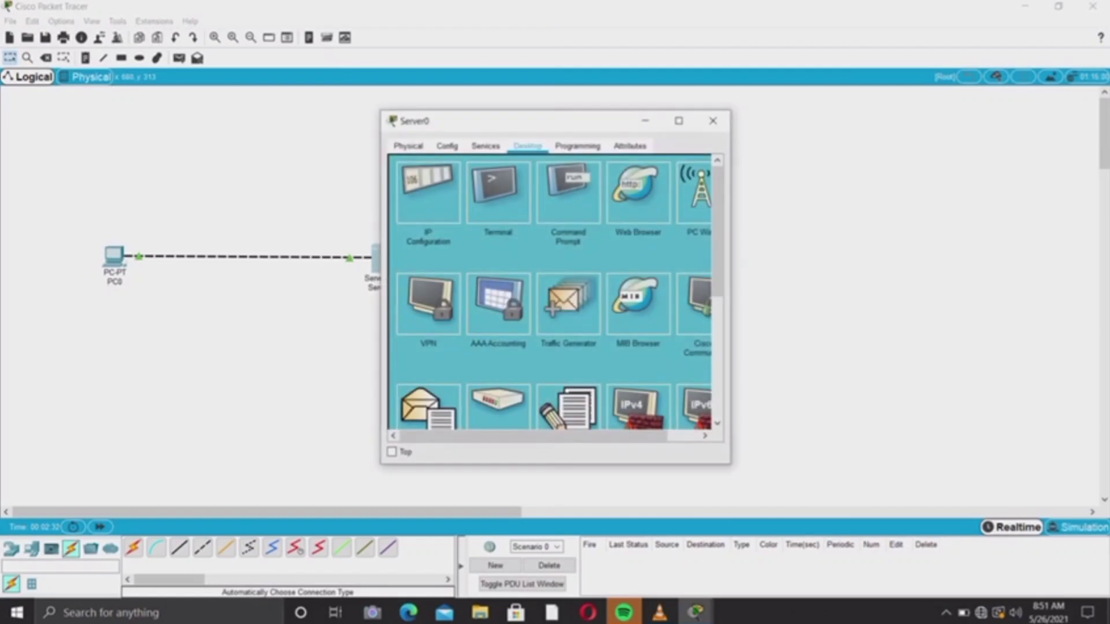
left_click(427, 193)
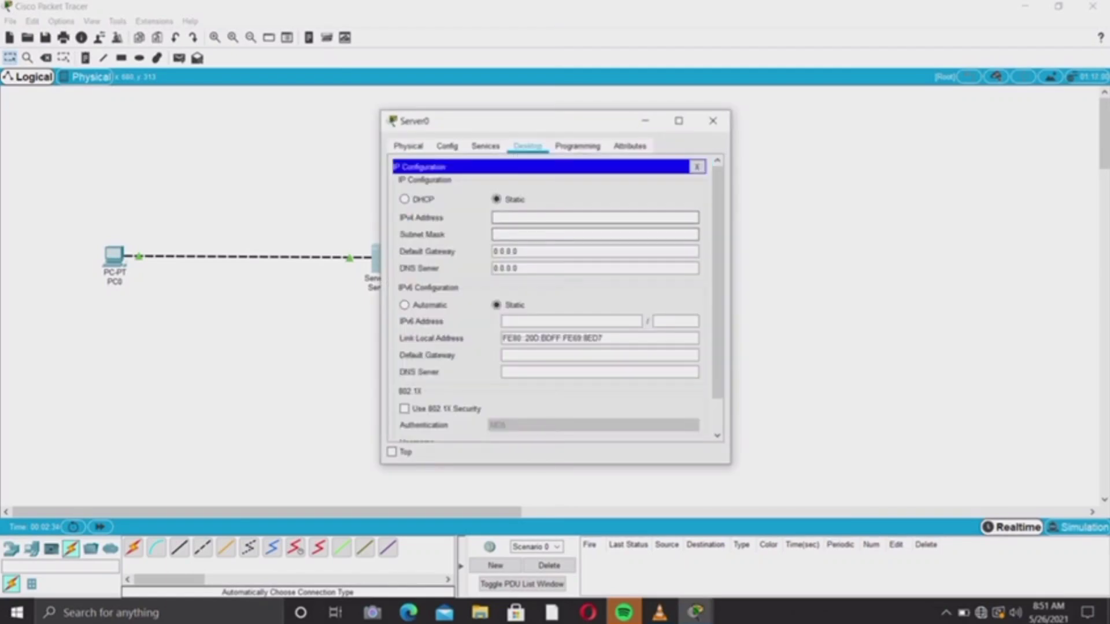
type("192.1")
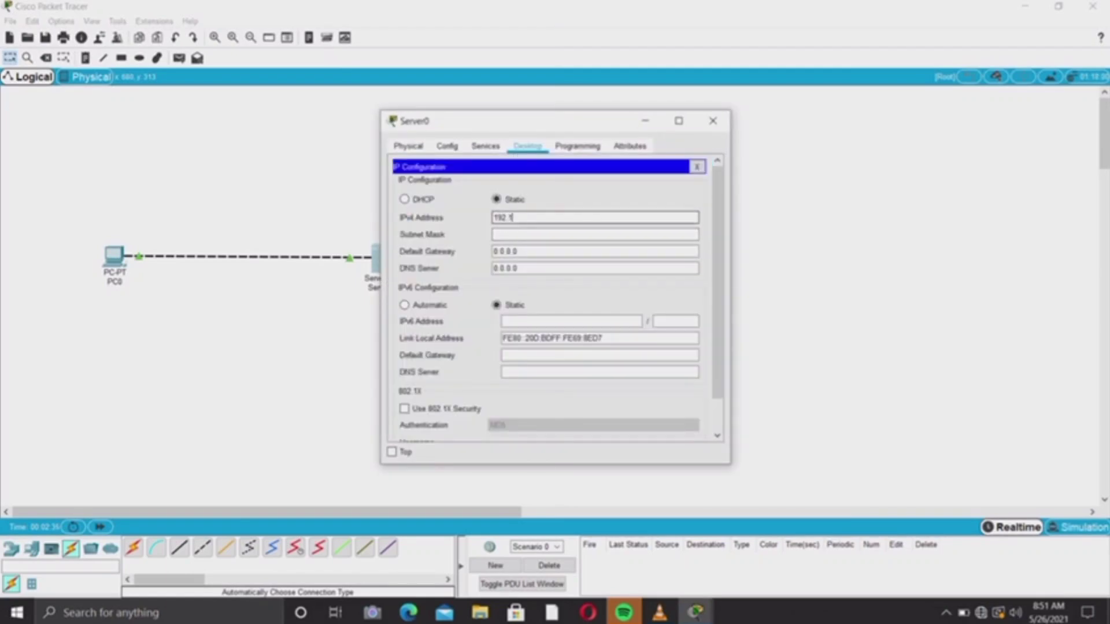
type("68.1.2")
left_click(523, 234)
- Set Server0's IPv4 DNS server to 192.168.1.2 and close its device window
left_click(523, 268)
key("BackSpace")
key("BackSpace")
key("BackSpace")
key("BackSpace")
key("BackSpace")
key("BackSpace")
key("BackSpace")
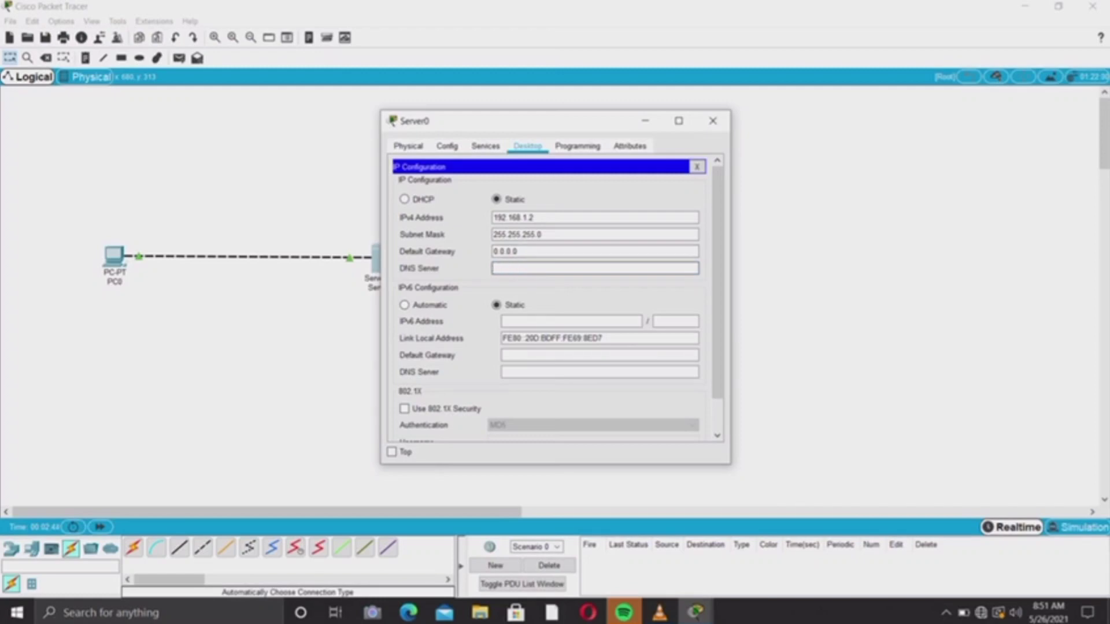
type("192.168.1.2")
left_click(713, 121)
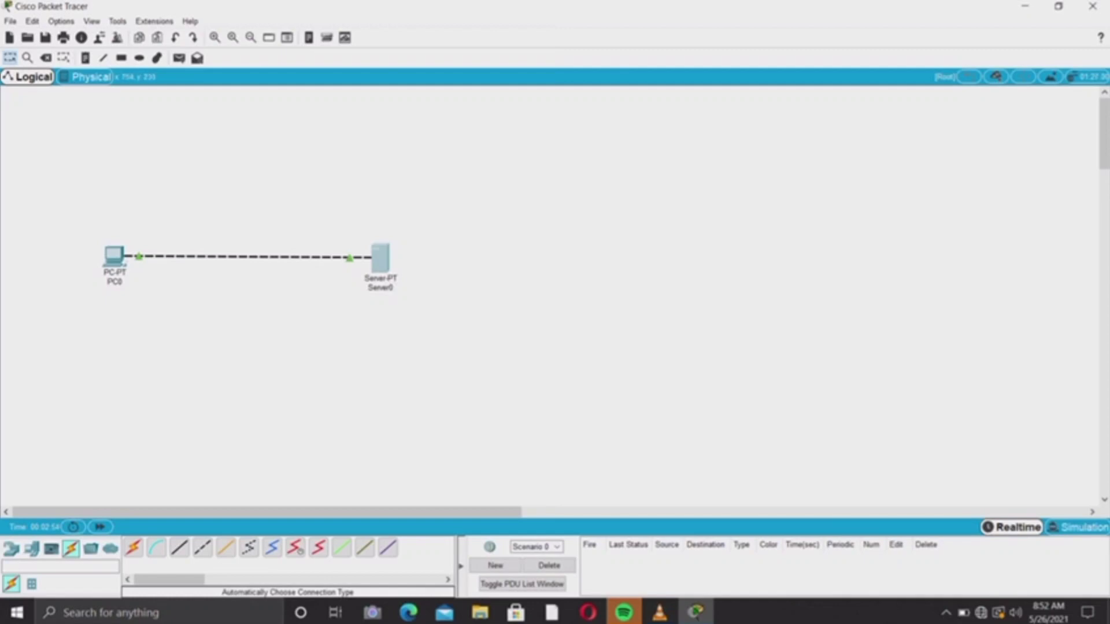
- Open index.html from Server0's HTTP service for editing and replace the heading text "Cisco Packet Tracer" with "hai ganteng"
left_click(383, 253)
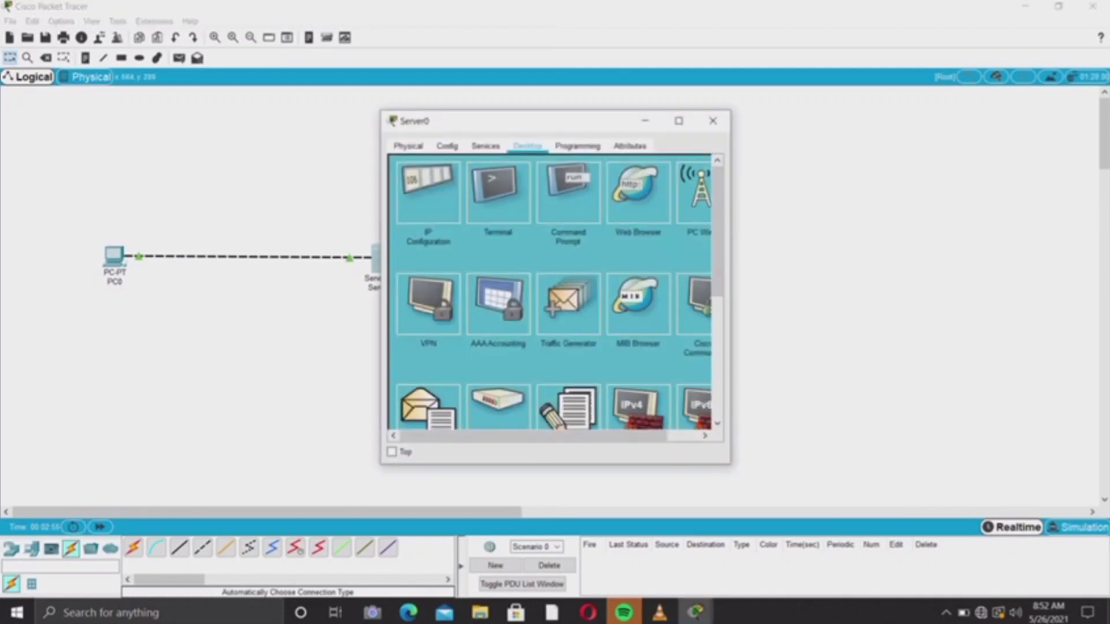
left_click(486, 146)
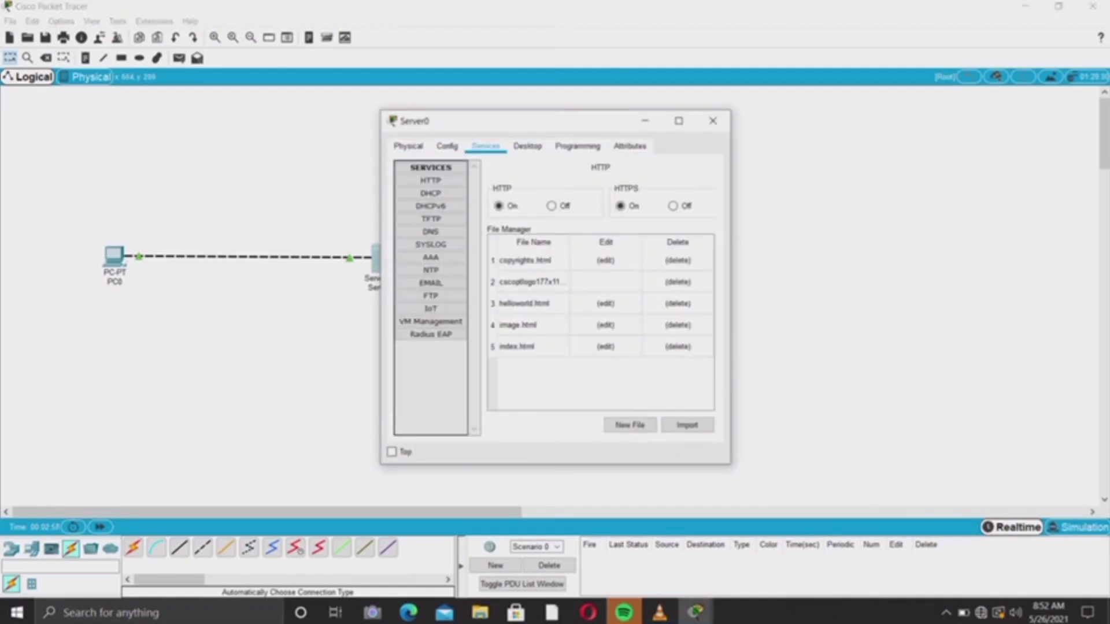
left_click(605, 347)
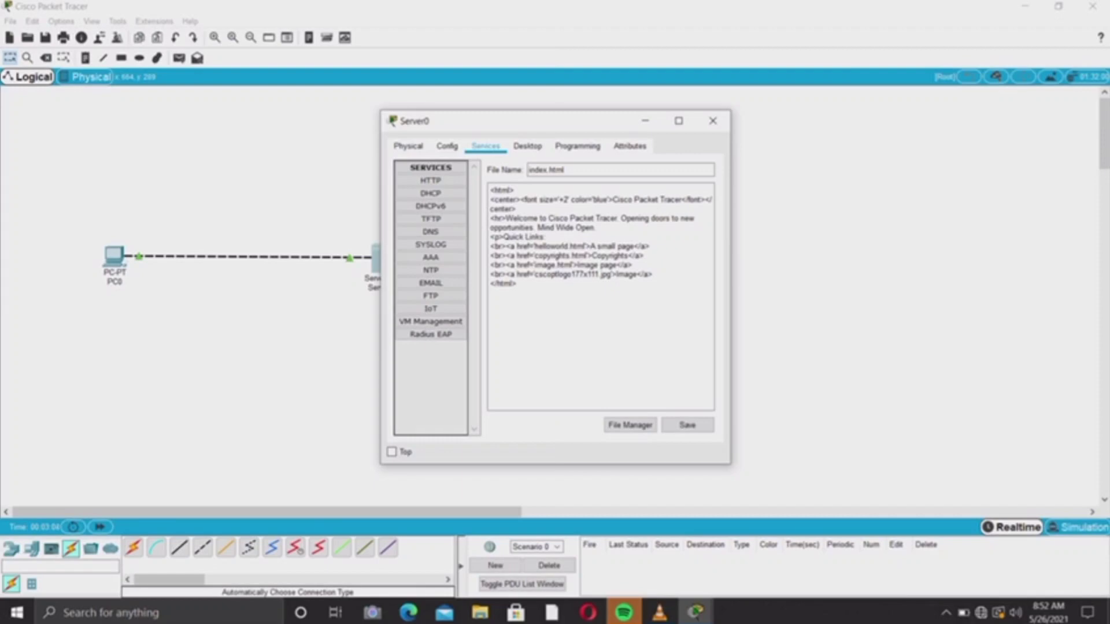
mouse_move(680, 200)
left_mouse_down()
mouse_move(515, 209)
mouse_move(490, 188)
mouse_move(639, 199)
left_mouse_up()
key("BackSpace")
key("BackSpace")
key("BackSpace")
key("BackSpace")
key("BackSpace")
key("BackSpace")
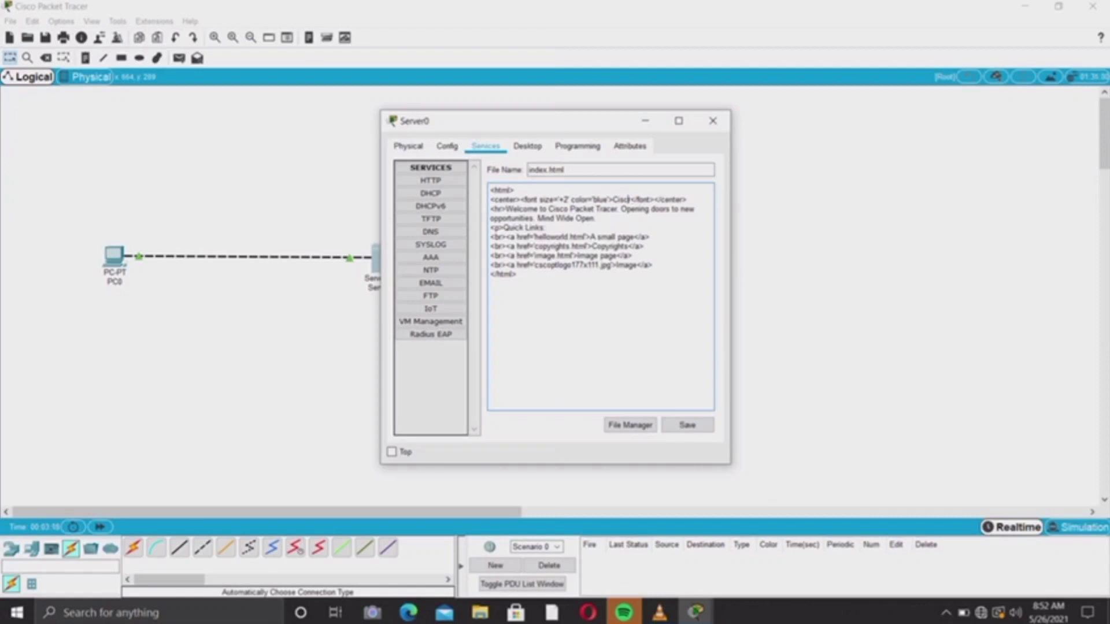
key("BackSpace")
key("BackSpace")
key("BackSpace")
type("hai ")
type("gam")
type("teng")
- Change the heading's font color attribute in index.html to black
key("Left")
key("Left")
key("Left")
key("Left")
key("Left")
key("Left")
key("Left")
key("Left")
key("Left")
key("Left")
key("Left")
key("BackSpace")
key("BackSpace")
type("ack")
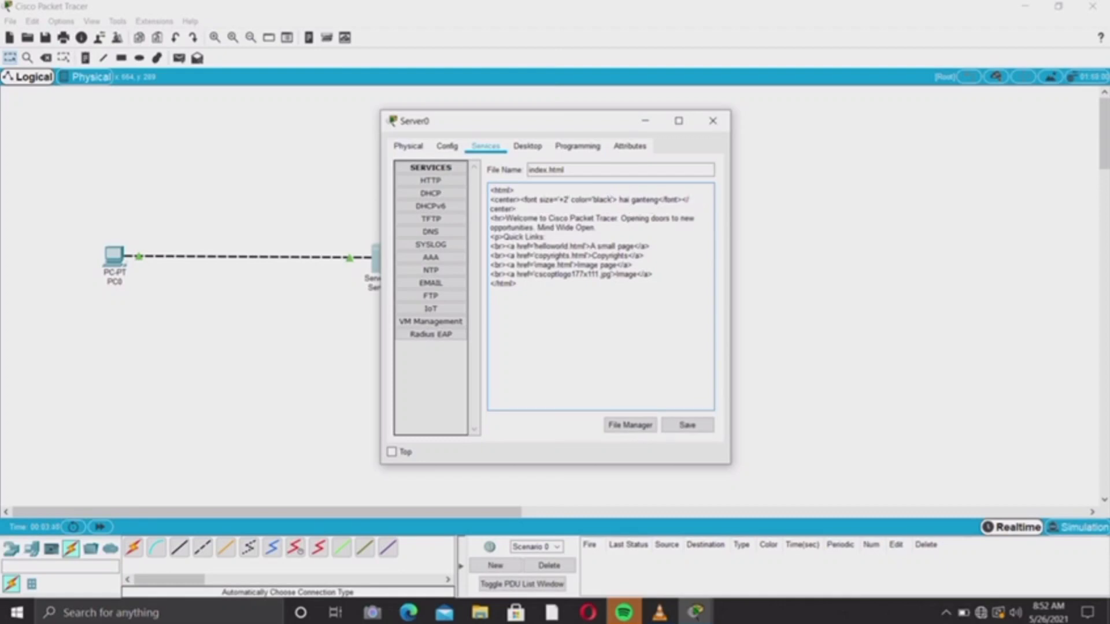
- Set the heading's font size to +25, save index.html over the existing file, and close Server0's window
key("BackSpace")
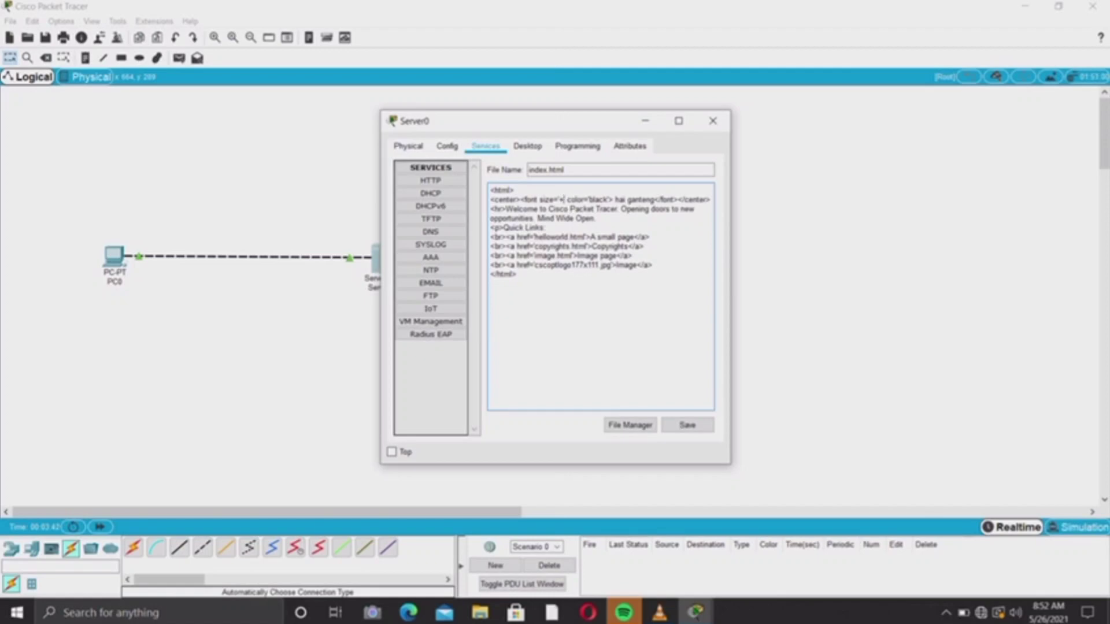
type("25")
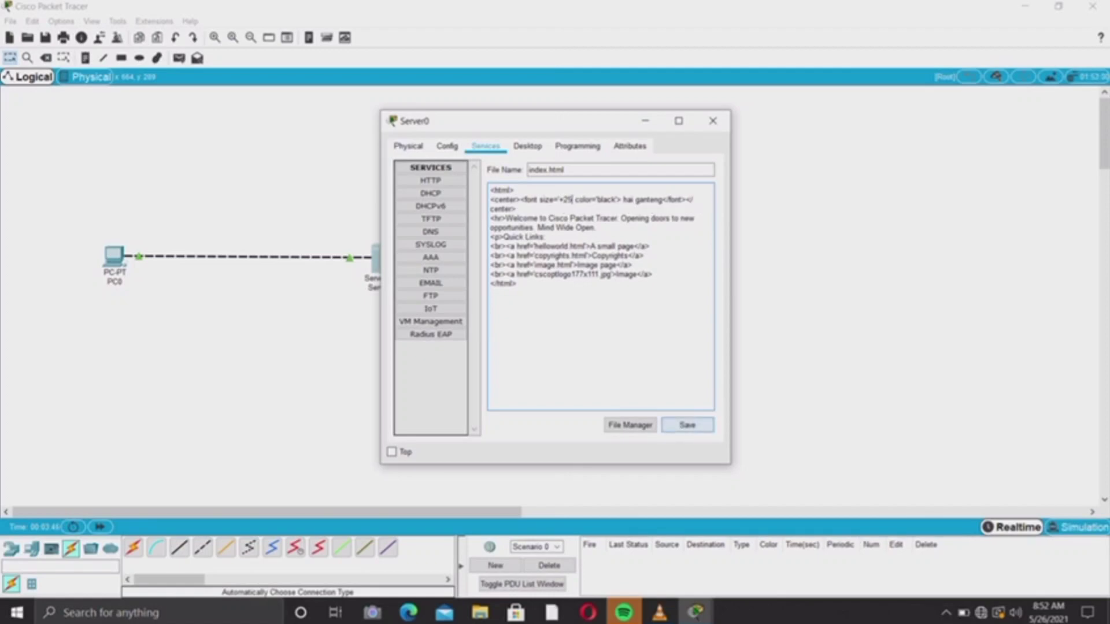
left_click(688, 424)
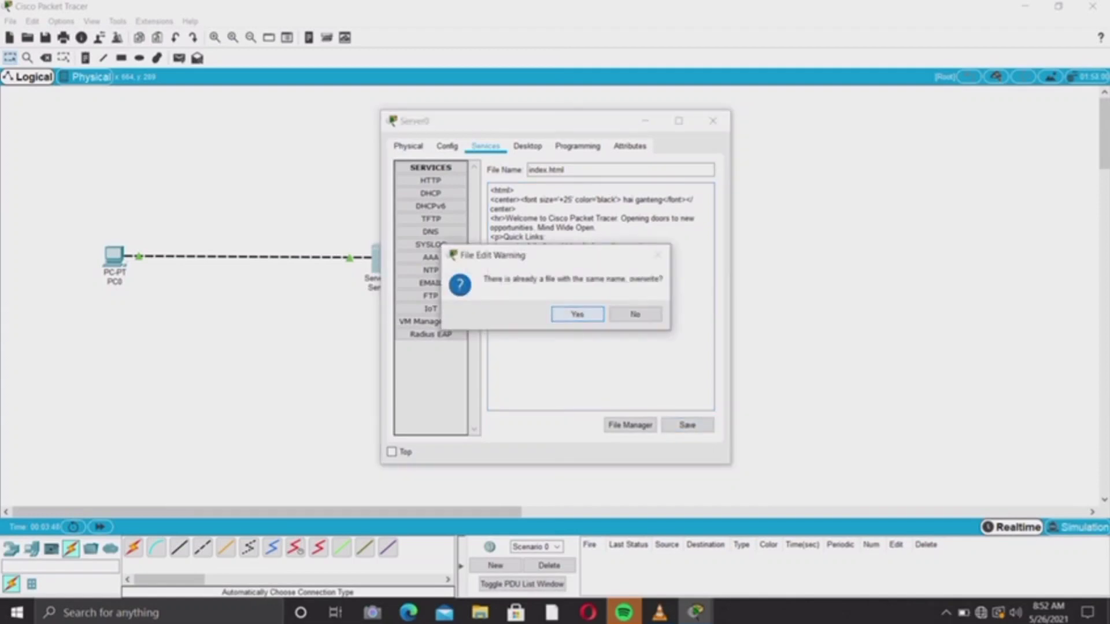
key("Return")
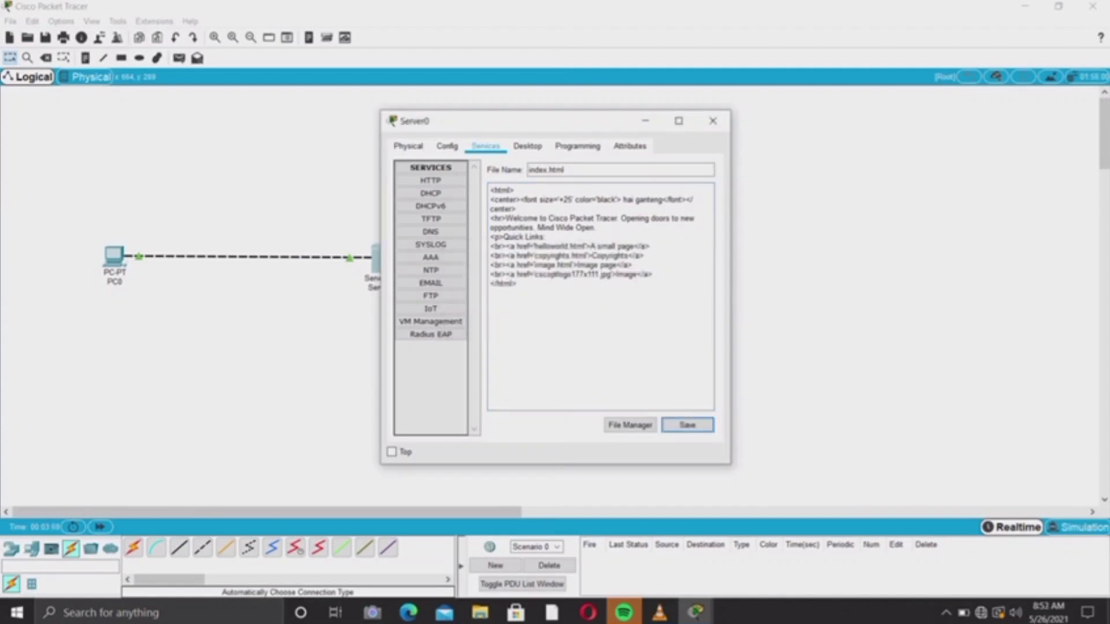
left_click(713, 121)
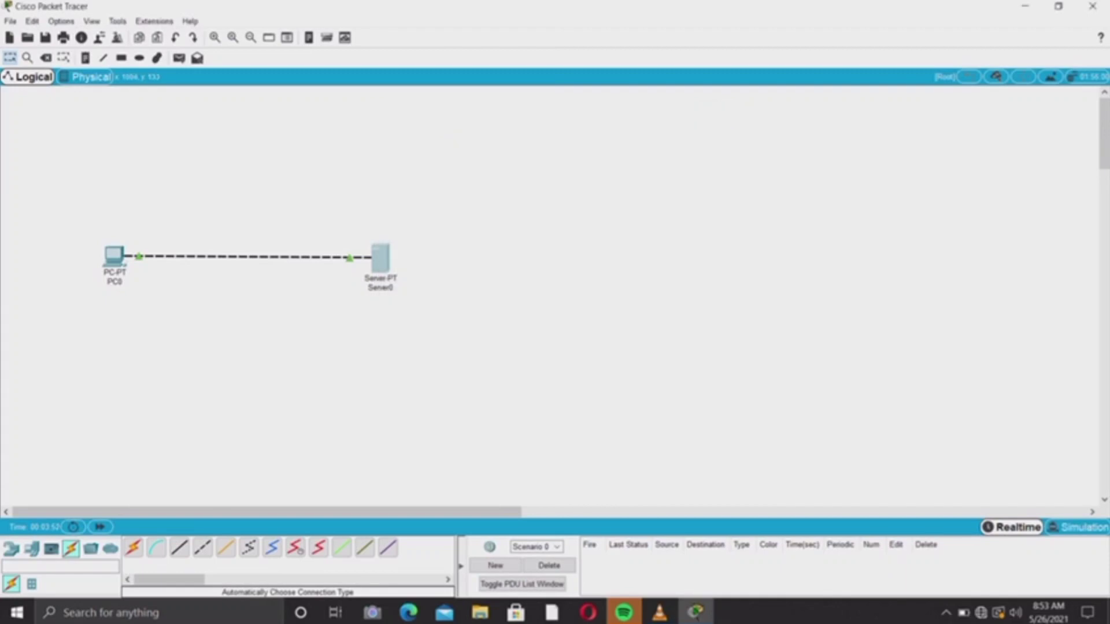
left_click(114, 254)
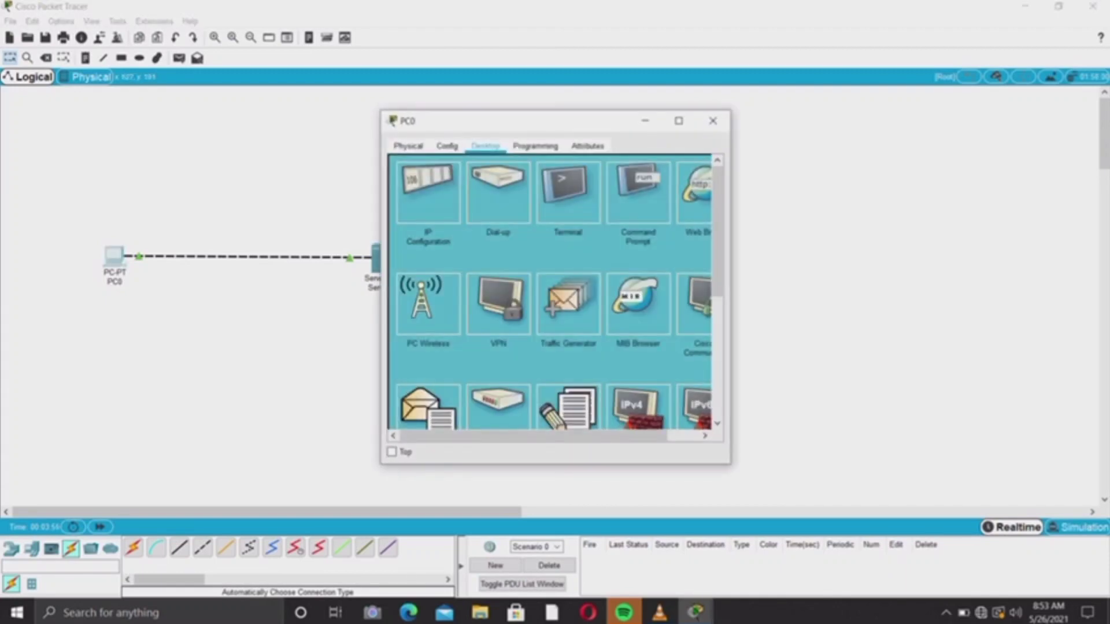
left_click(695, 192)
left_click(531, 184)
type("192.168.1.1")
key("Return")
left_click(524, 184)
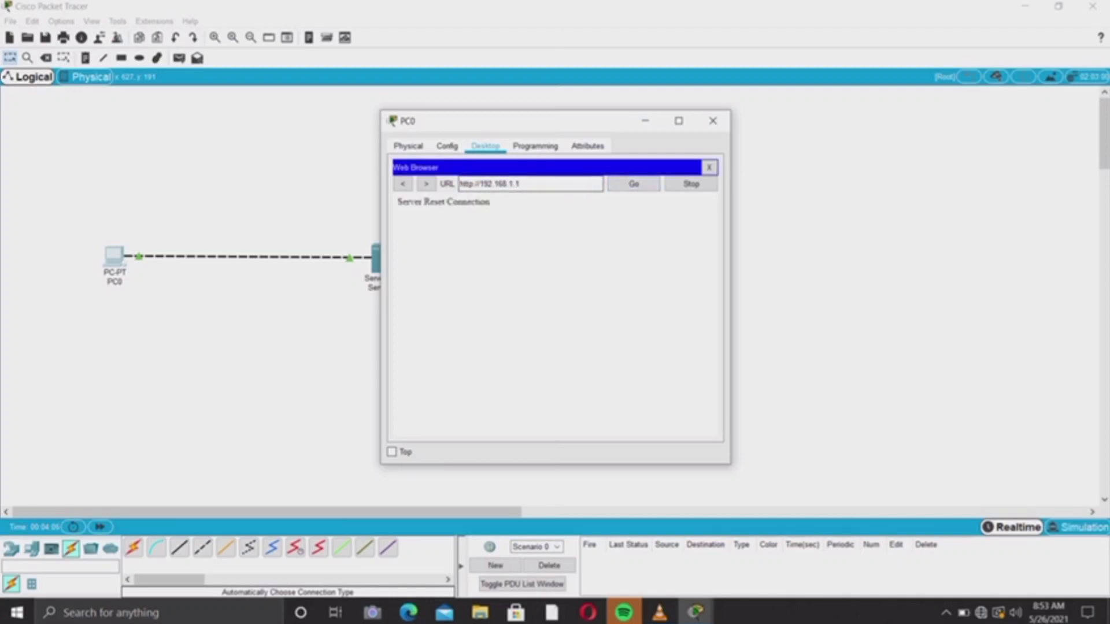
key("BackSpace")
type("2")
key("Return")
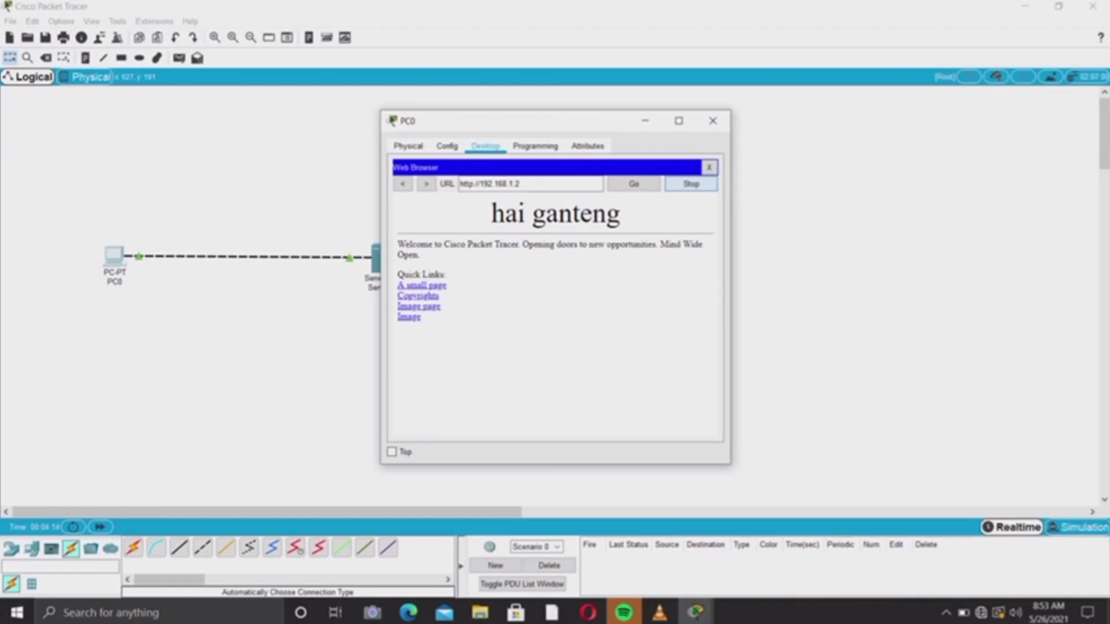
left_click(709, 167)
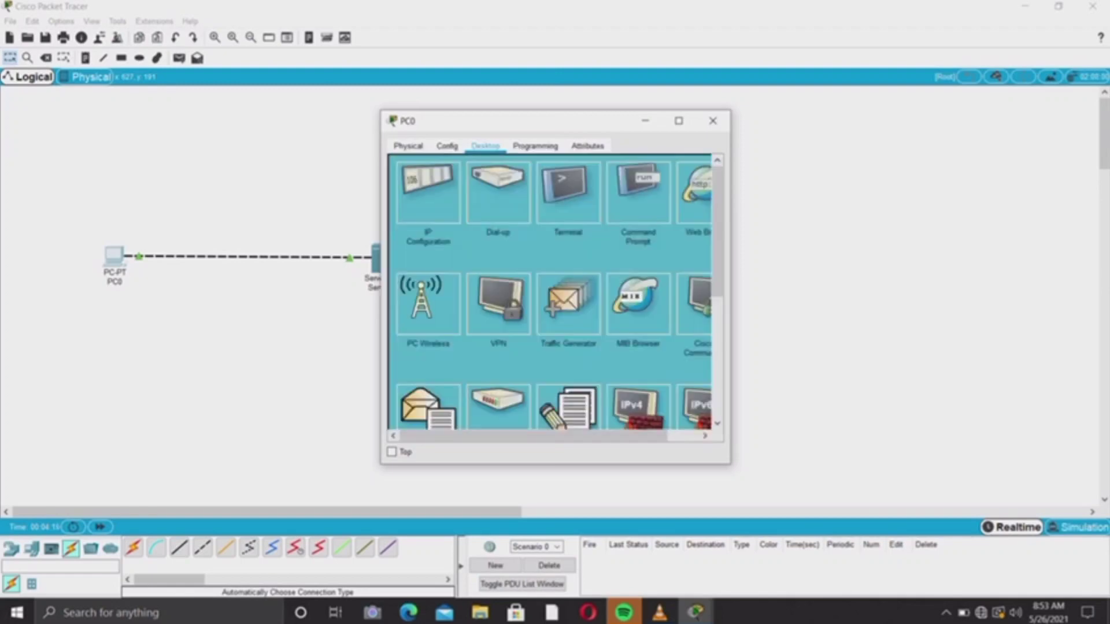
- Close PC0's window and delete PC0 and Server0 to clear the workspace
left_click(713, 120)
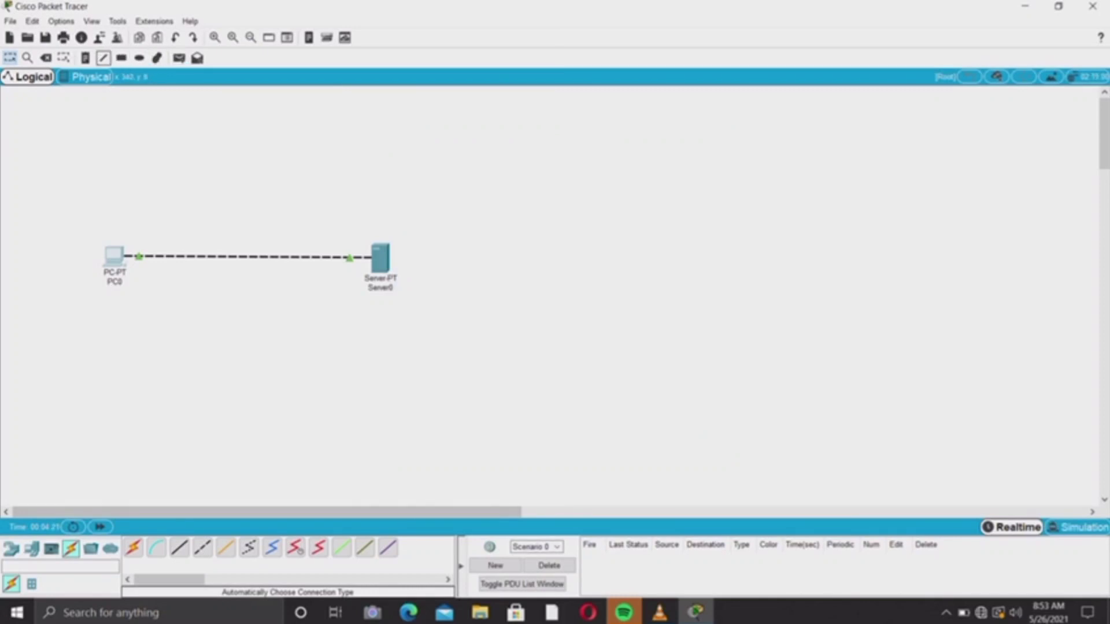
left_click(45, 57)
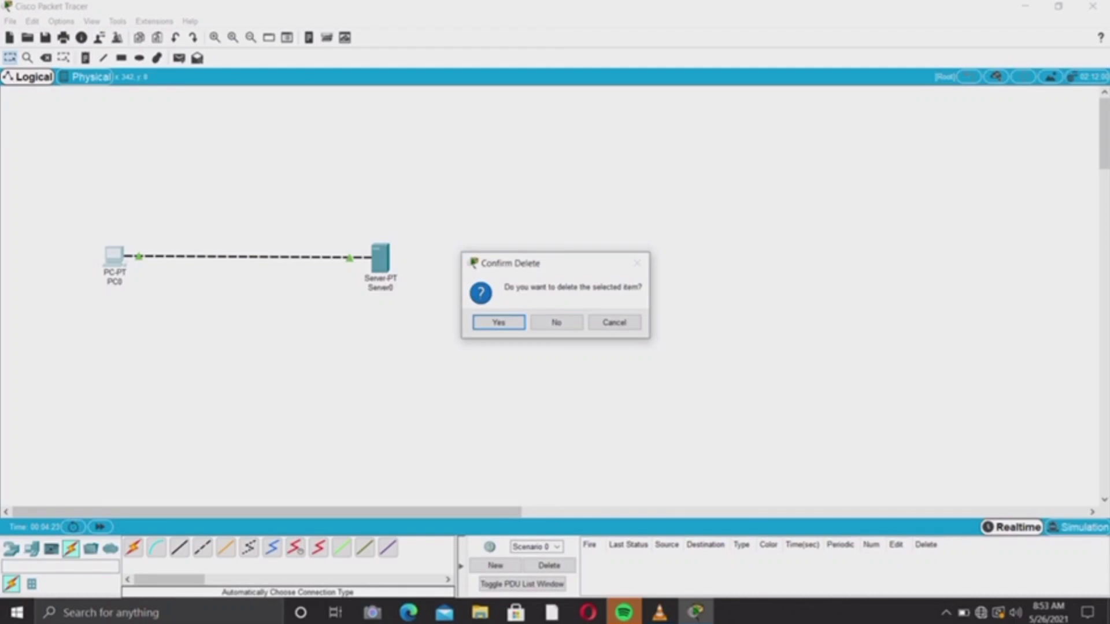
left_click(498, 322)
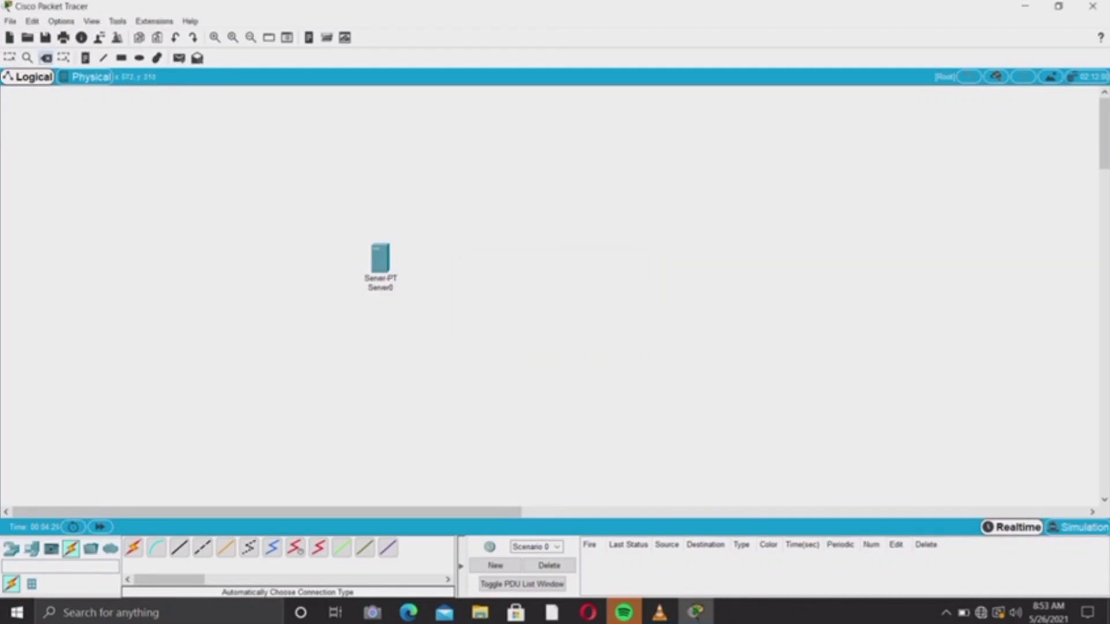
left_click(387, 265)
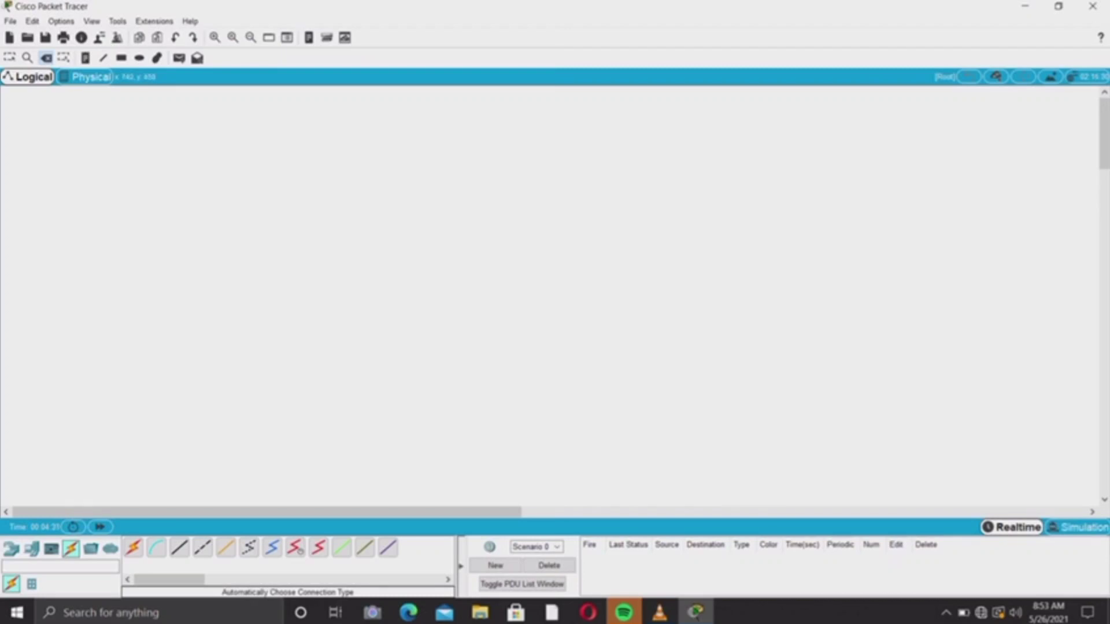
left_click(659, 612)
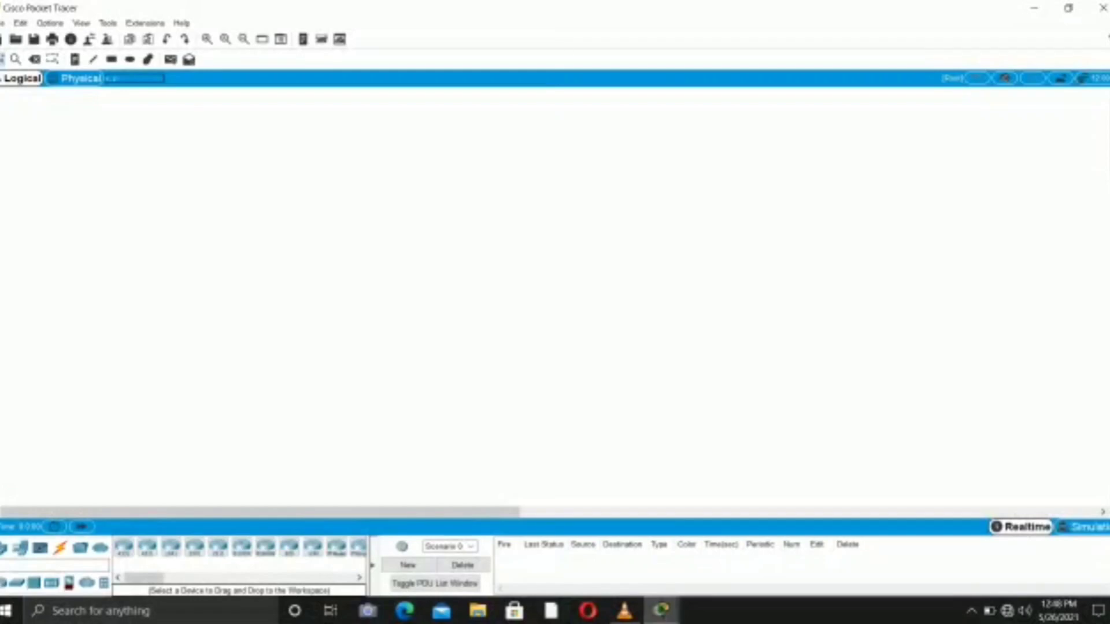
- Place a Server-PT in the empty workspace and a Switch-PT to its right
left_click(19, 547)
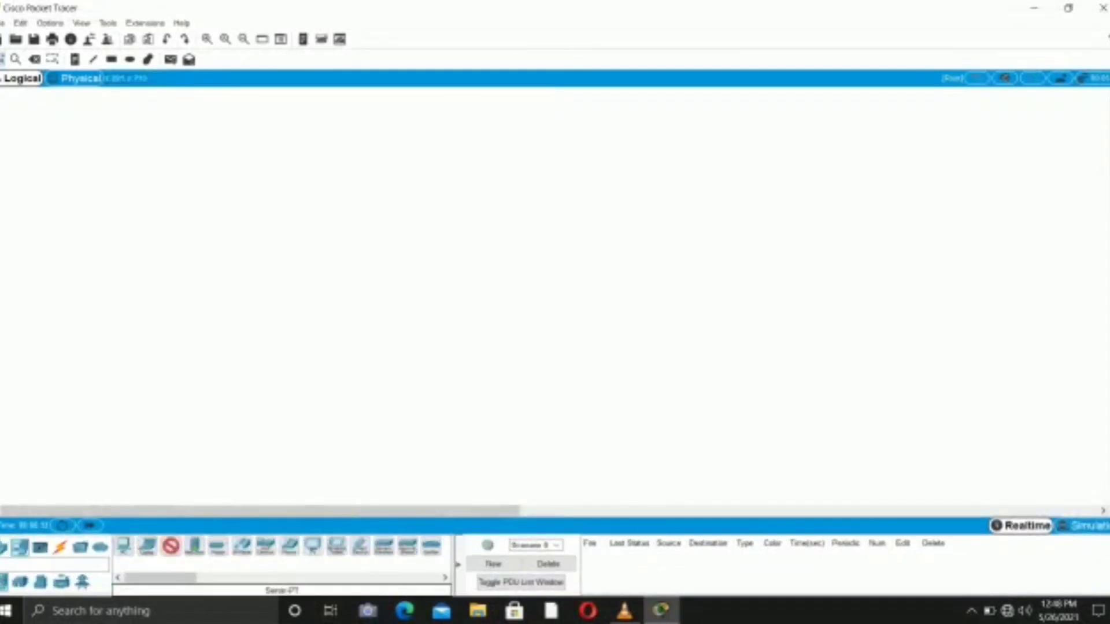
left_click_drag(171, 546, 58, 258)
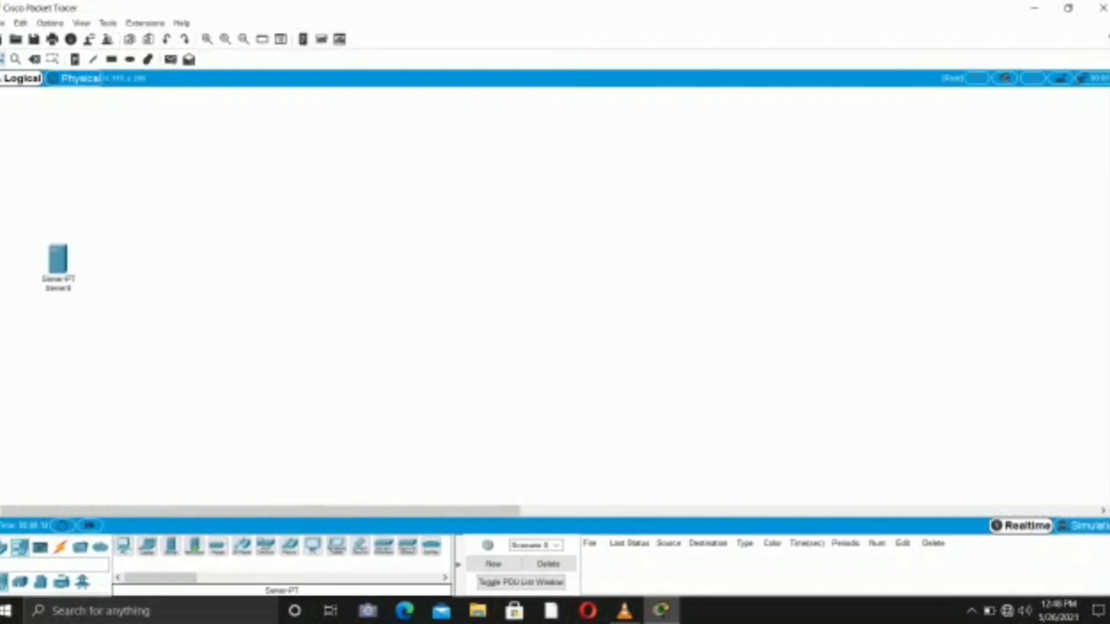
left_click(4, 547)
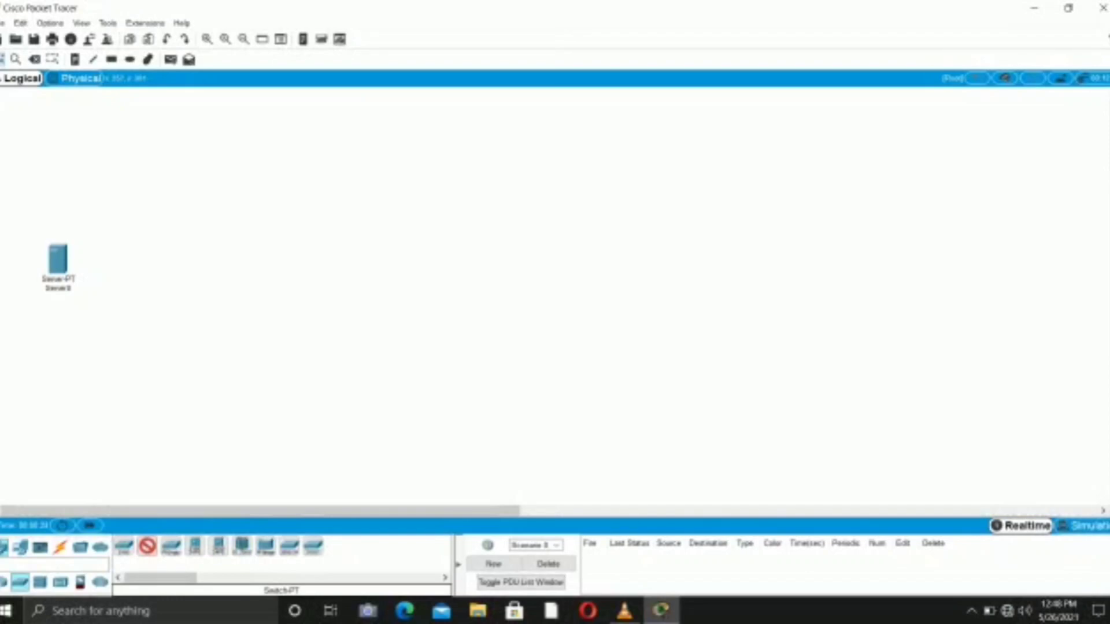
left_click_drag(147, 546, 198, 263)
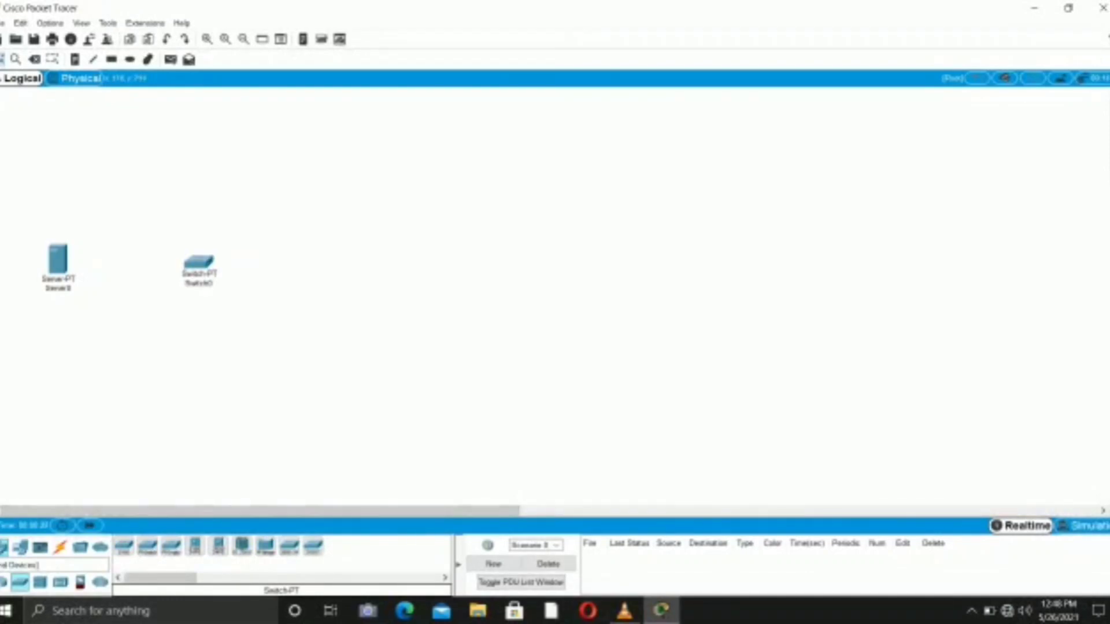
- Place four PC-PT devices, PC0 to PC3, in a column to the right of Switch0
left_click(20, 547)
left_click(123, 546)
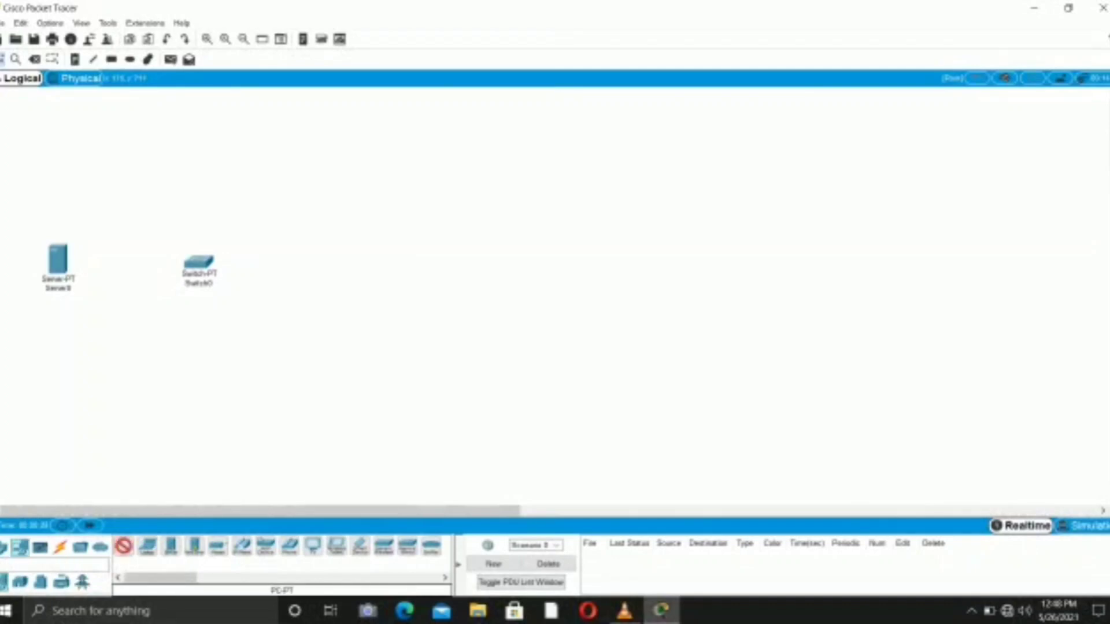
left_click_drag(123, 546, 312, 209)
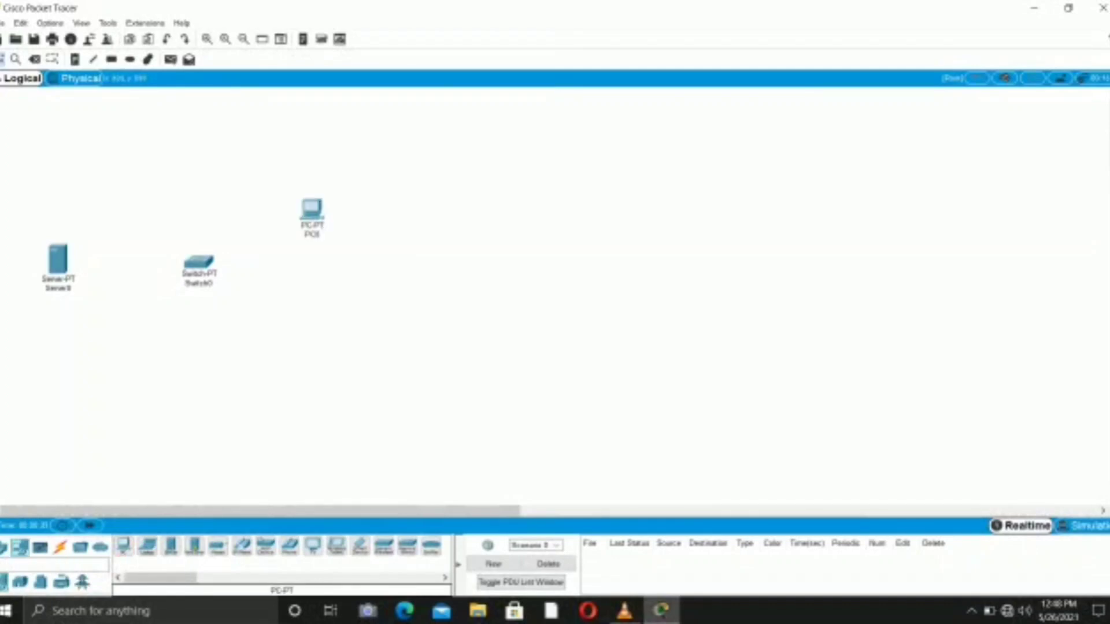
left_click(123, 545)
left_click(312, 310)
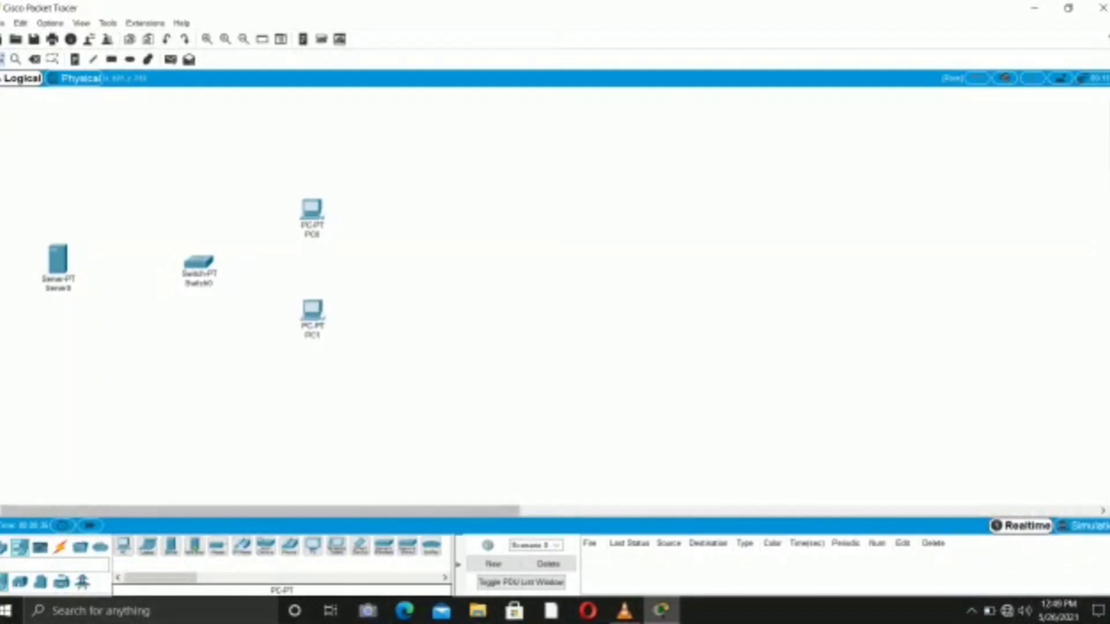
left_click(124, 546)
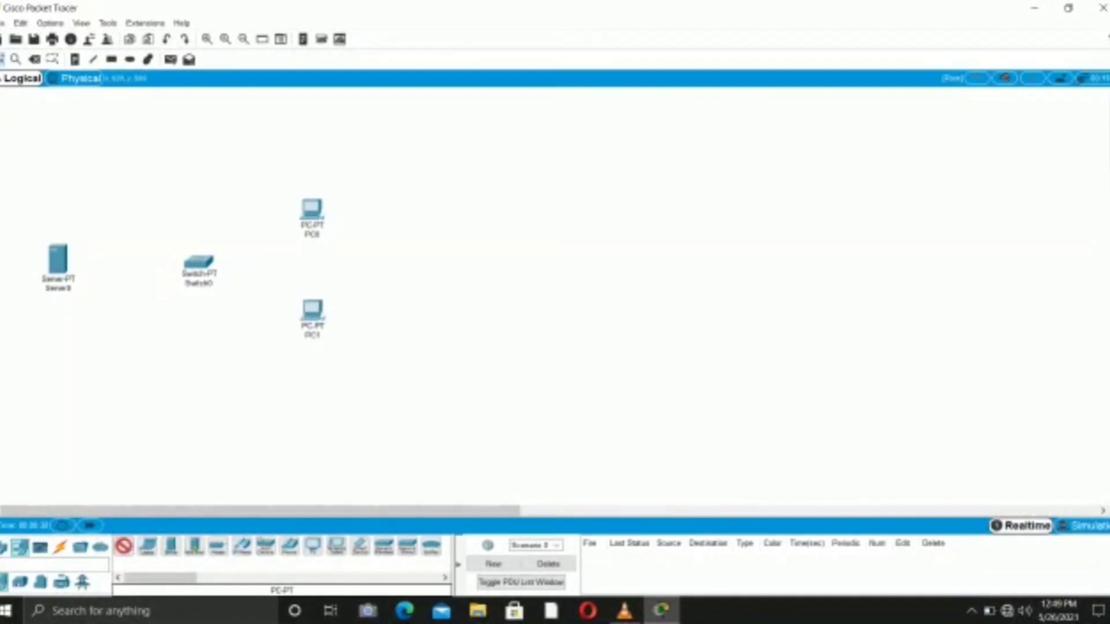
left_click(304, 423)
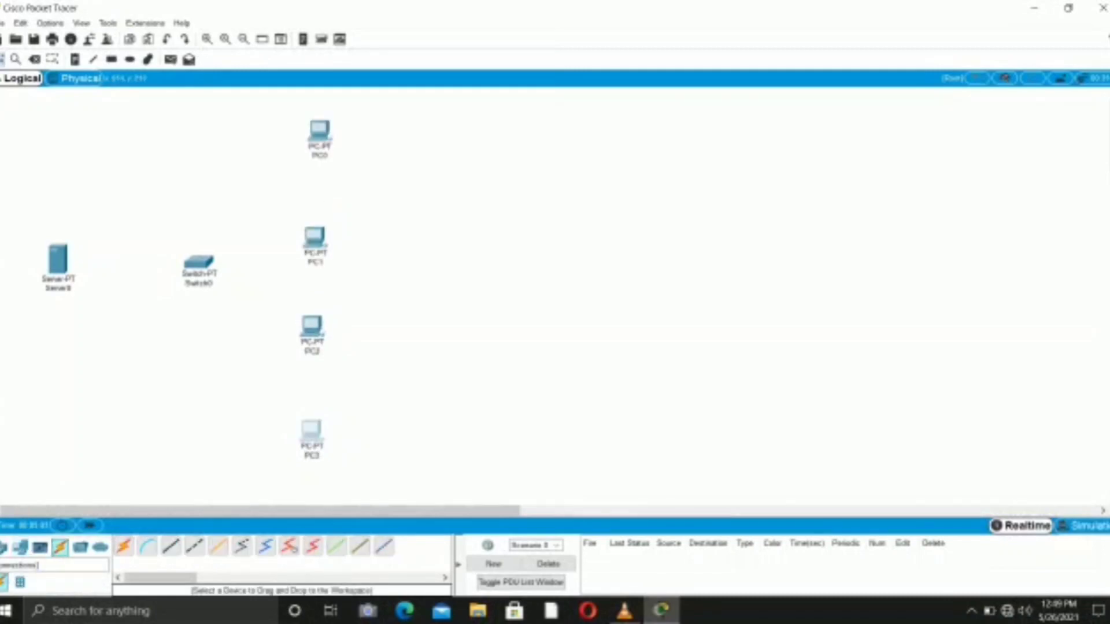
- Connect Server0 to Switch0 using the automatically chosen connection type
left_click(123, 546)
left_click(58, 259)
left_click(199, 261)
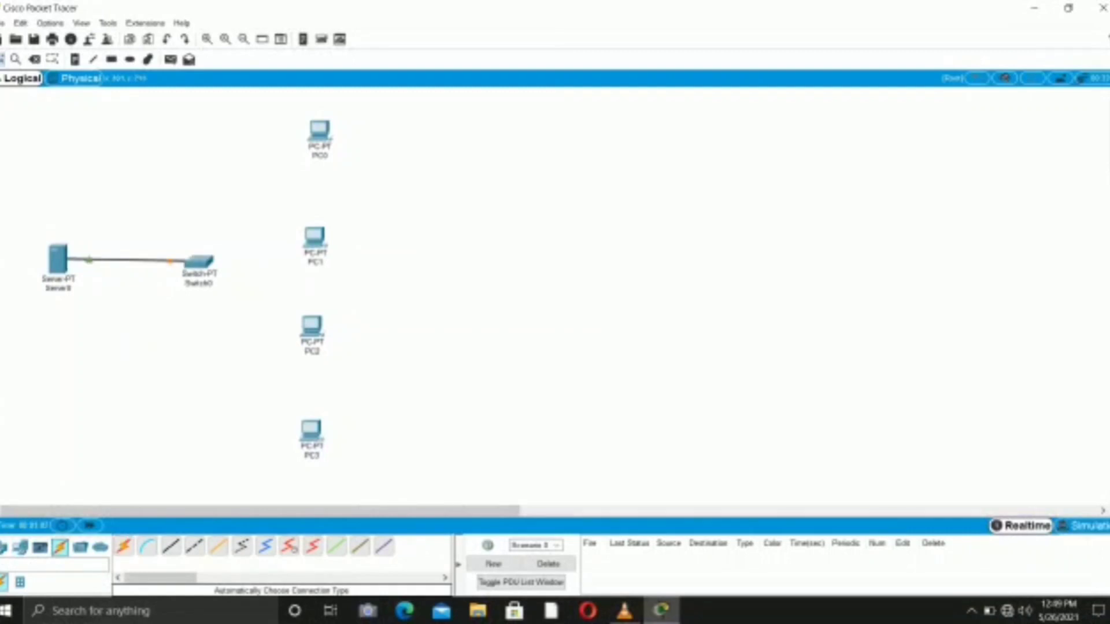
- Connect Switch0 to PC0, PC1 and PC2 using automatically chosen connections
left_click(123, 545)
left_click(200, 261)
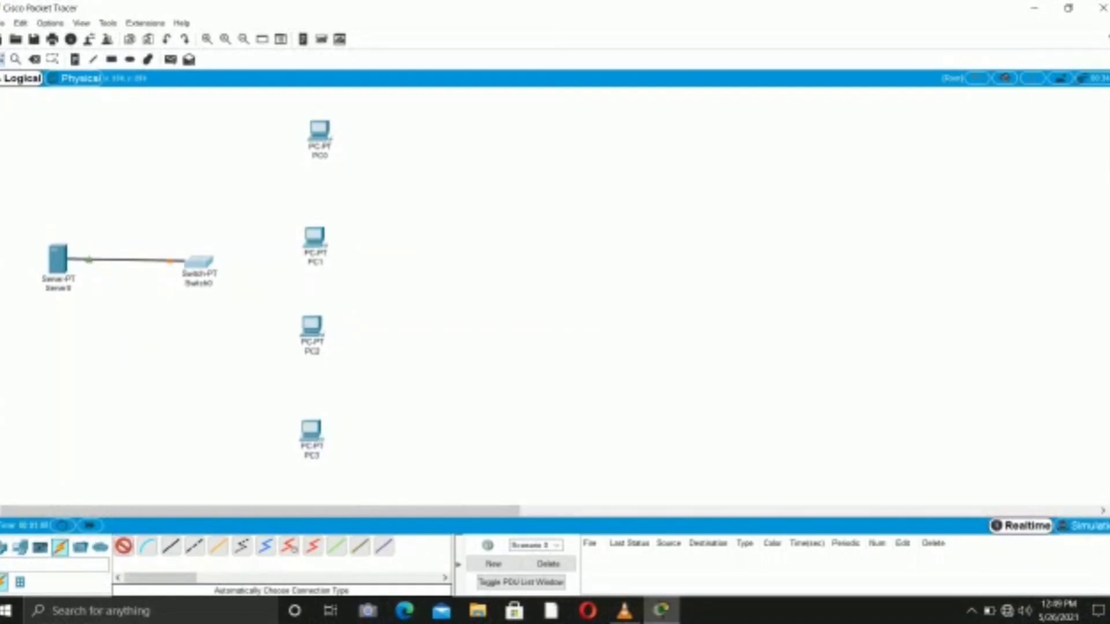
left_click(319, 129)
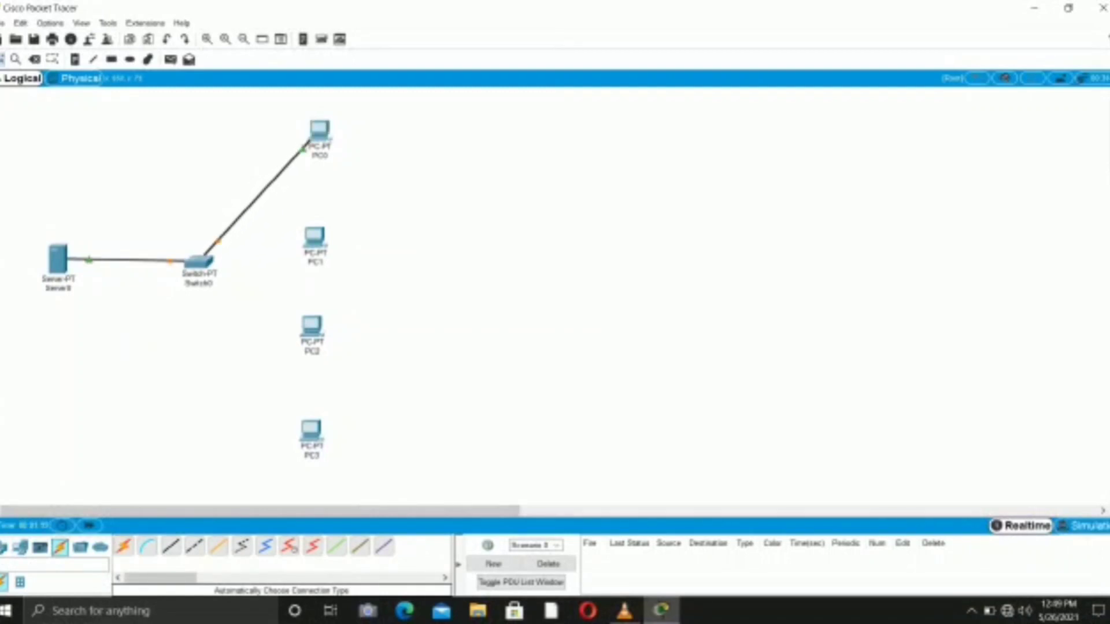
left_click(123, 545)
left_click(199, 261)
left_click(311, 239)
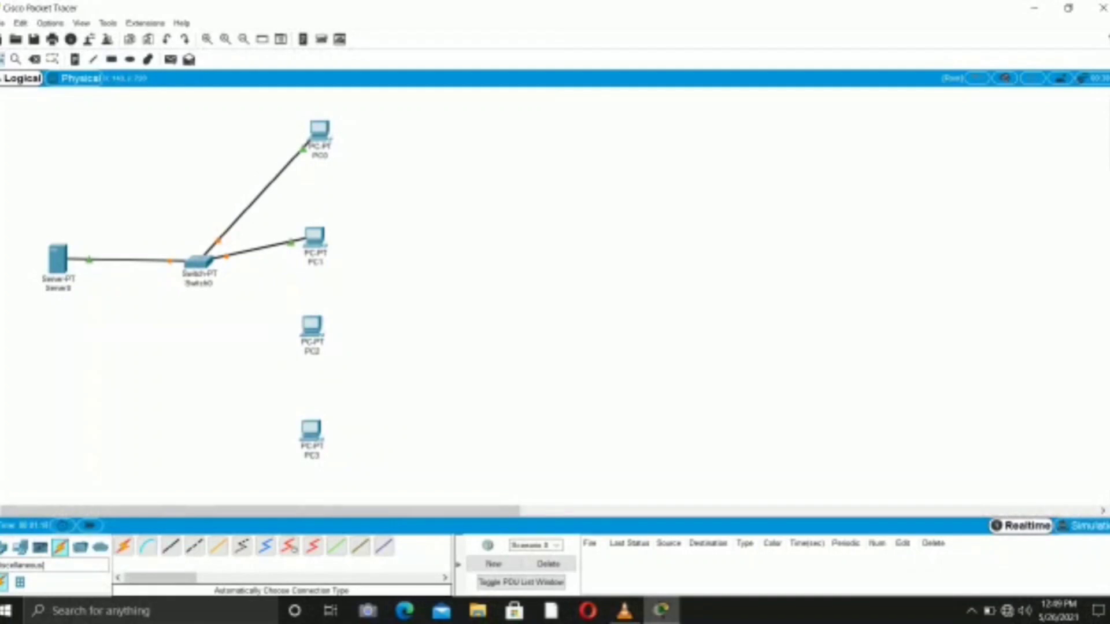
left_click(80, 547)
left_click(198, 262)
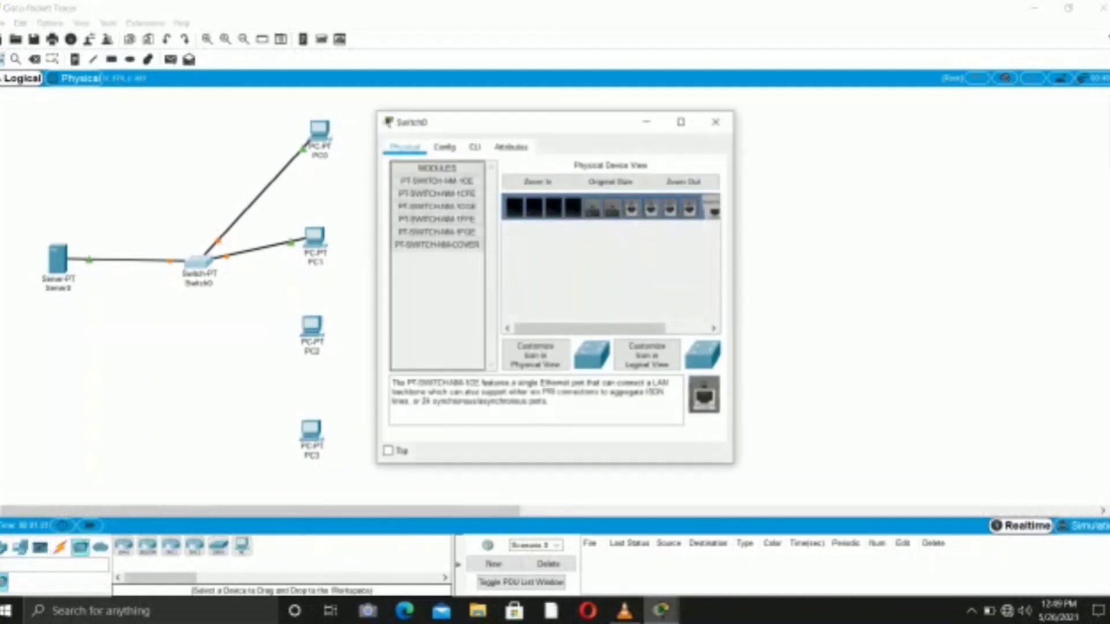
left_click(59, 547)
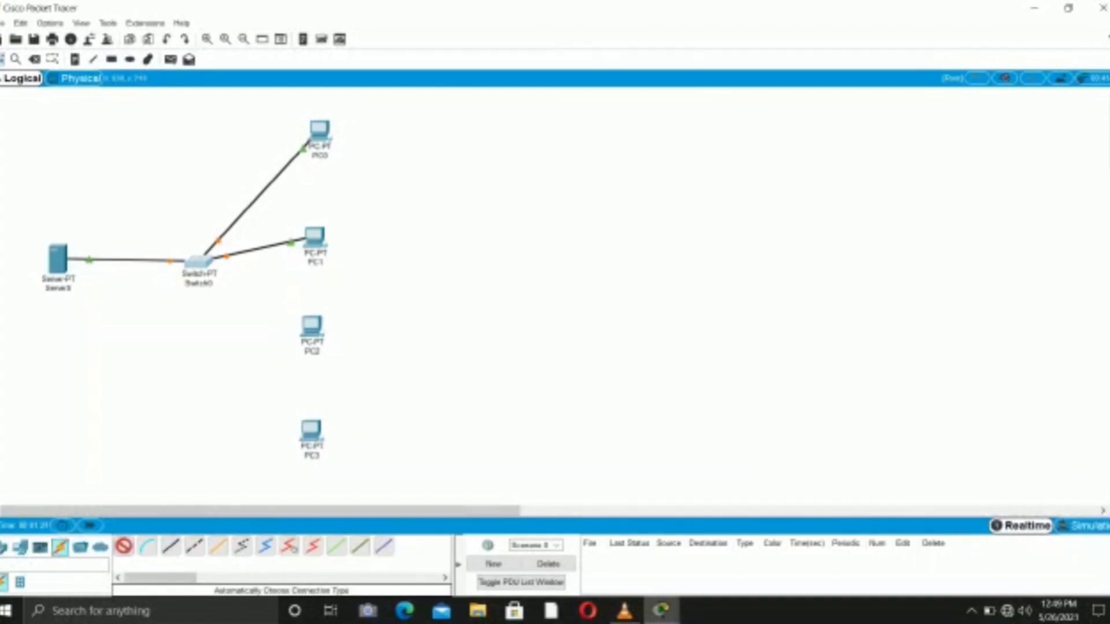
left_click(200, 263)
left_click(311, 326)
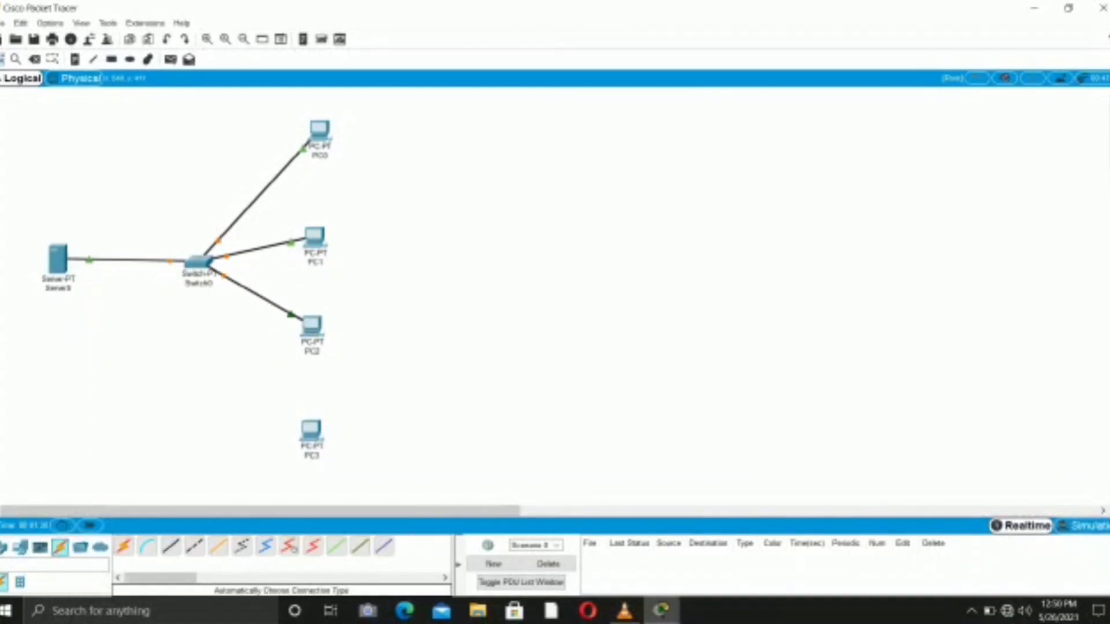
- Delete the unconnected PC3 from the workspace
left_click(124, 546)
key("Delete")
left_click(311, 431)
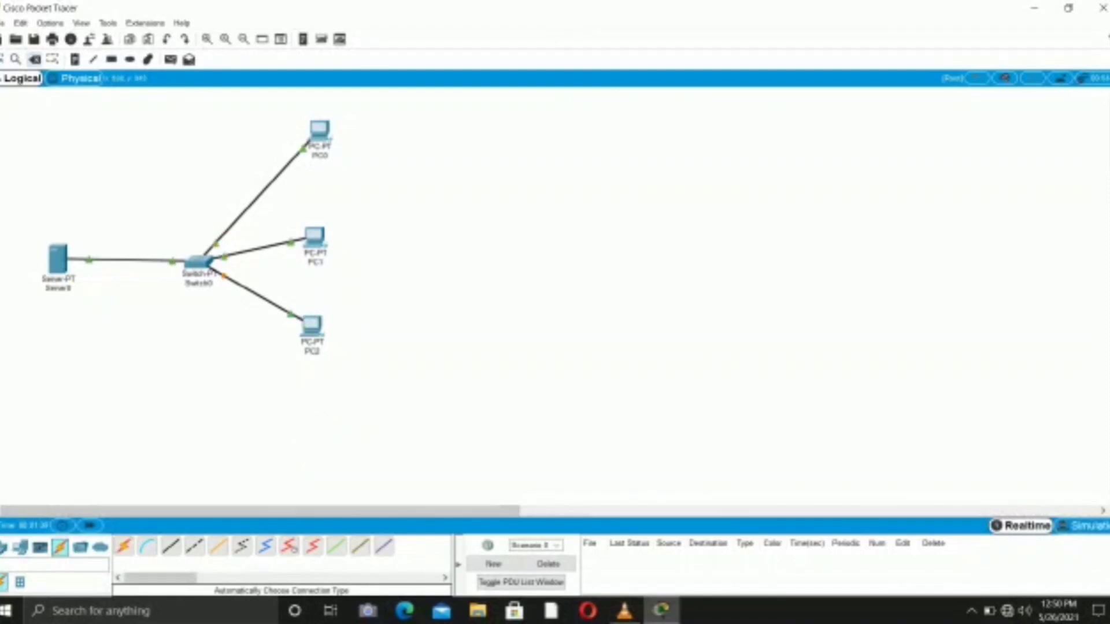
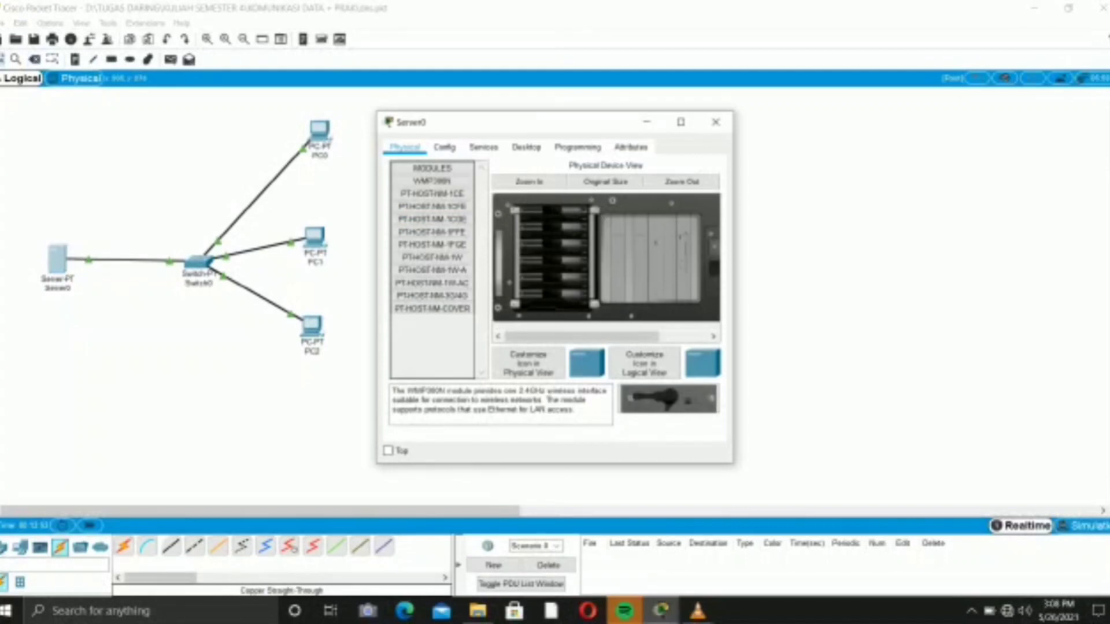
- Set Server0's FastEthernet0 IPv4 address to 192.168.10.1 with the default subnet mask, and close its window
left_click(444, 147)
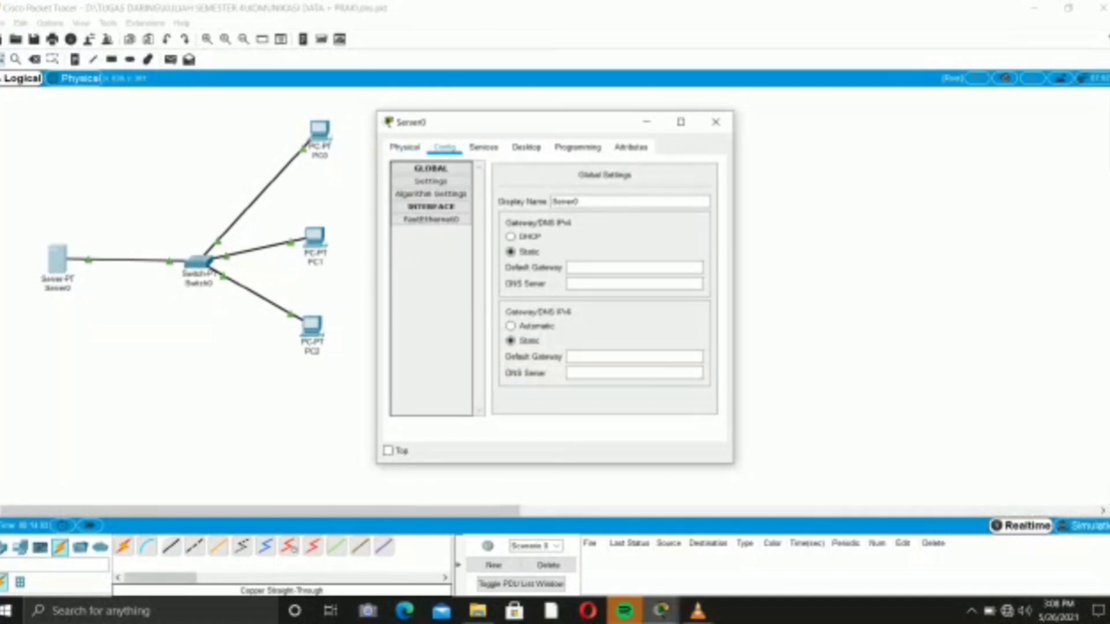
left_click(432, 219)
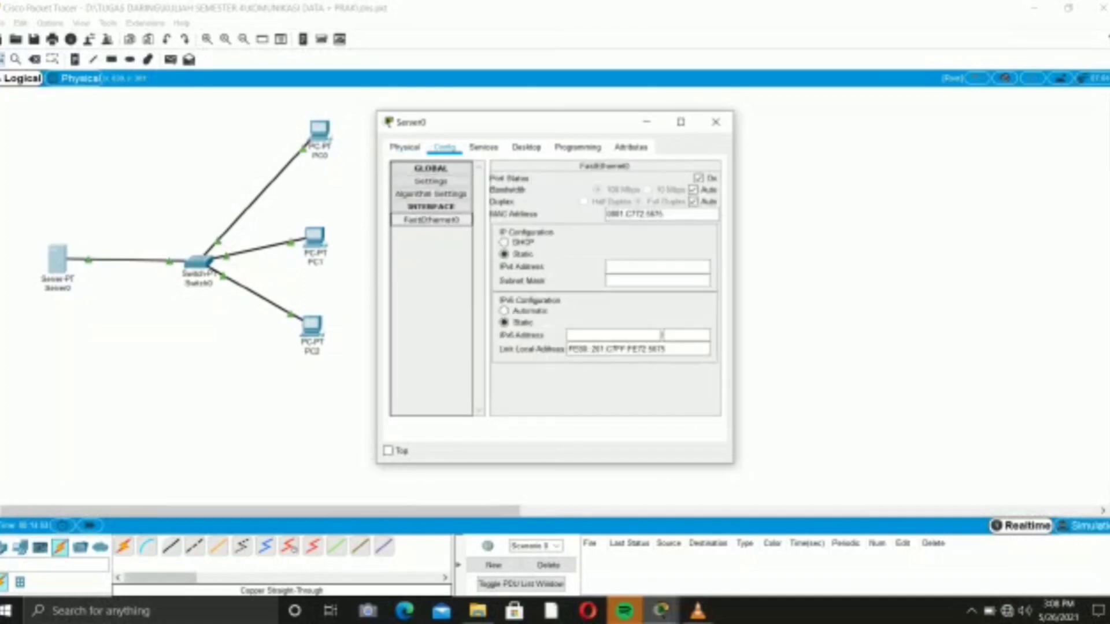
left_click(657, 266)
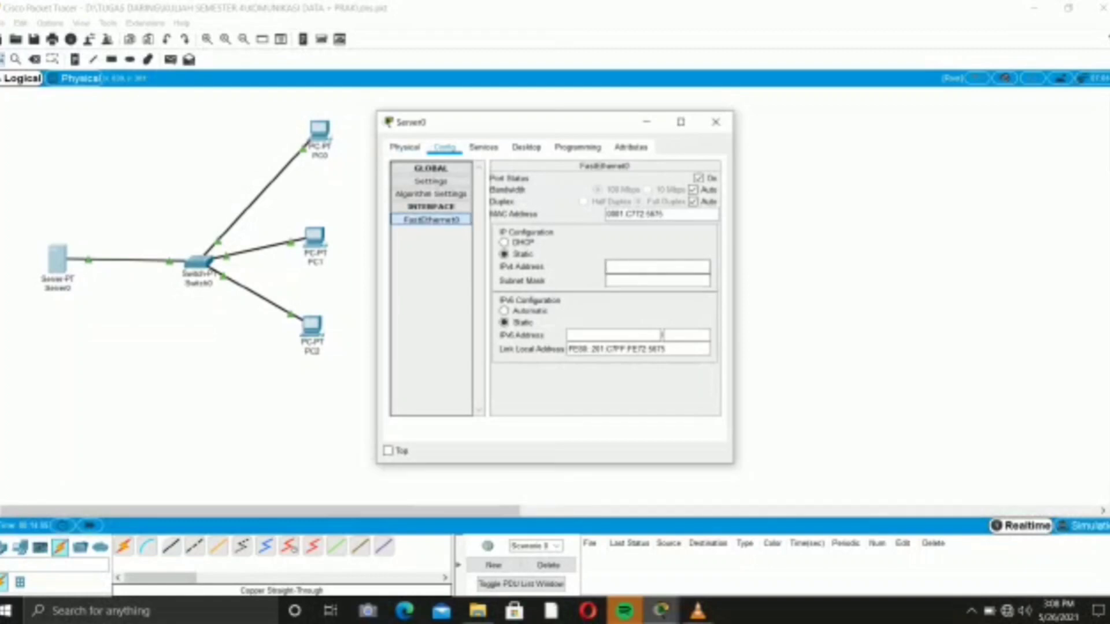
type("192.168.10.1")
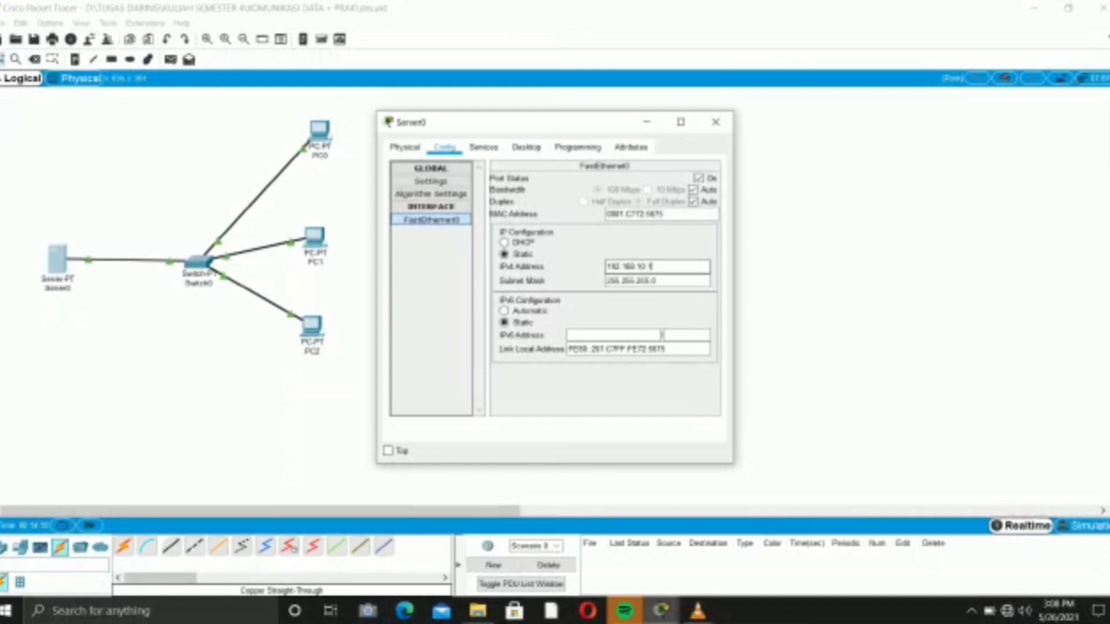
left_click(715, 122)
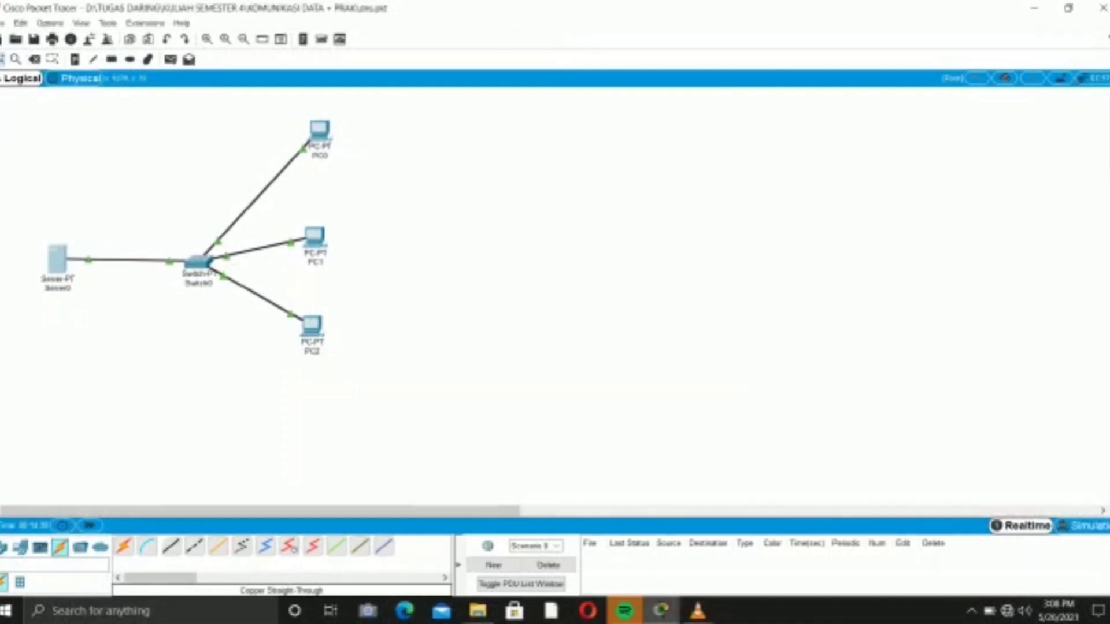
- Set PC0's static IPv4 address to 192.168.10.2 with the default subnet mask
left_click_drag(289, 511, 290, 511)
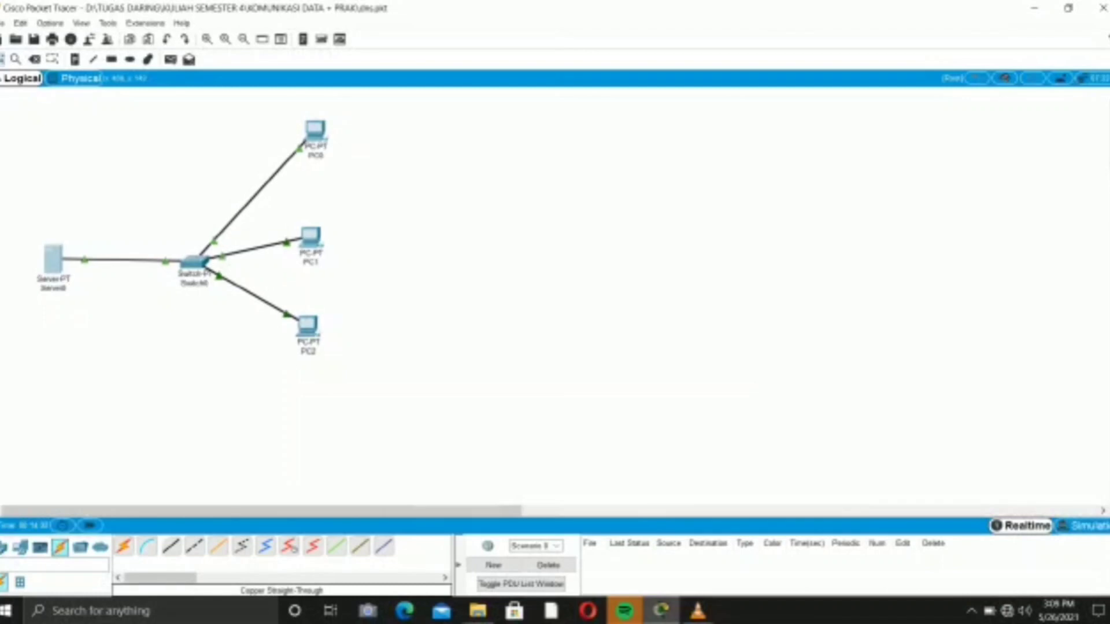
left_click(315, 130)
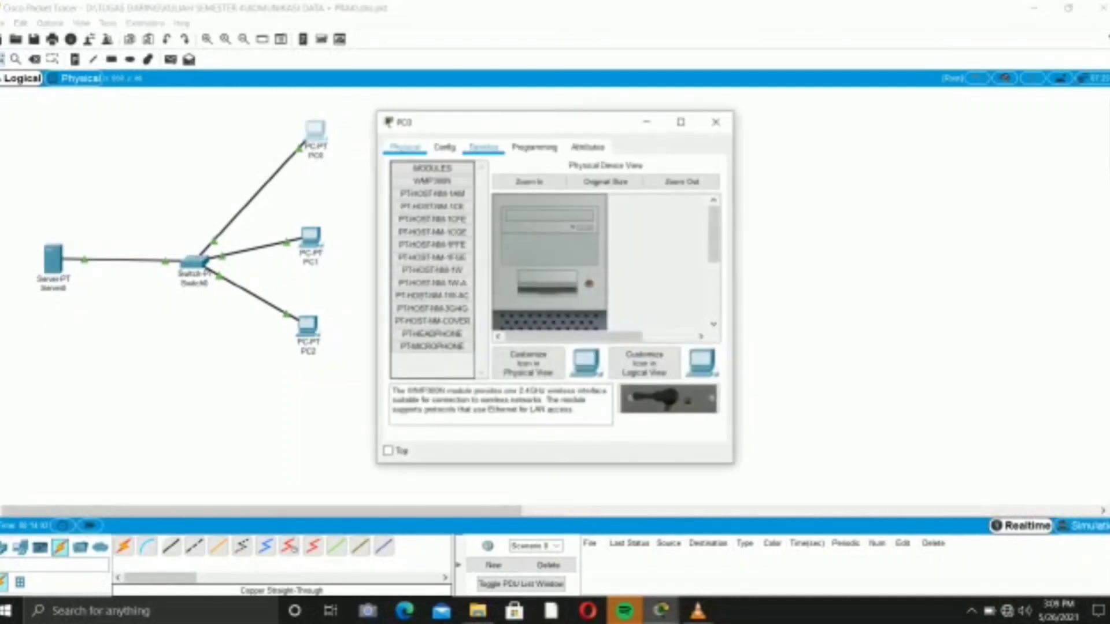
left_click(425, 193)
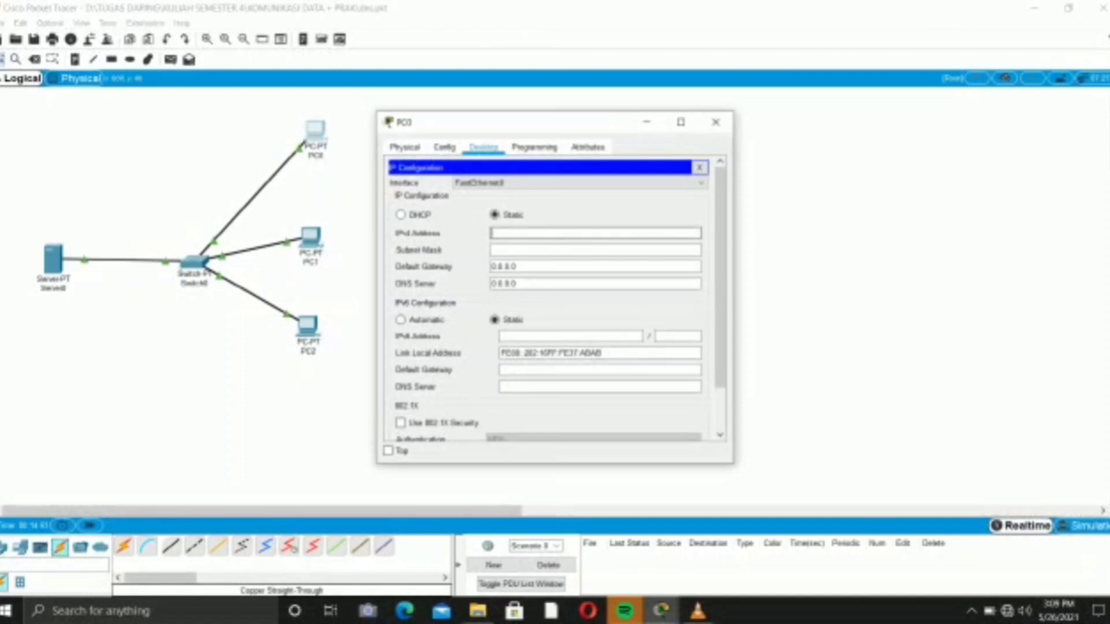
type("192.168.10.3")
key("Return")
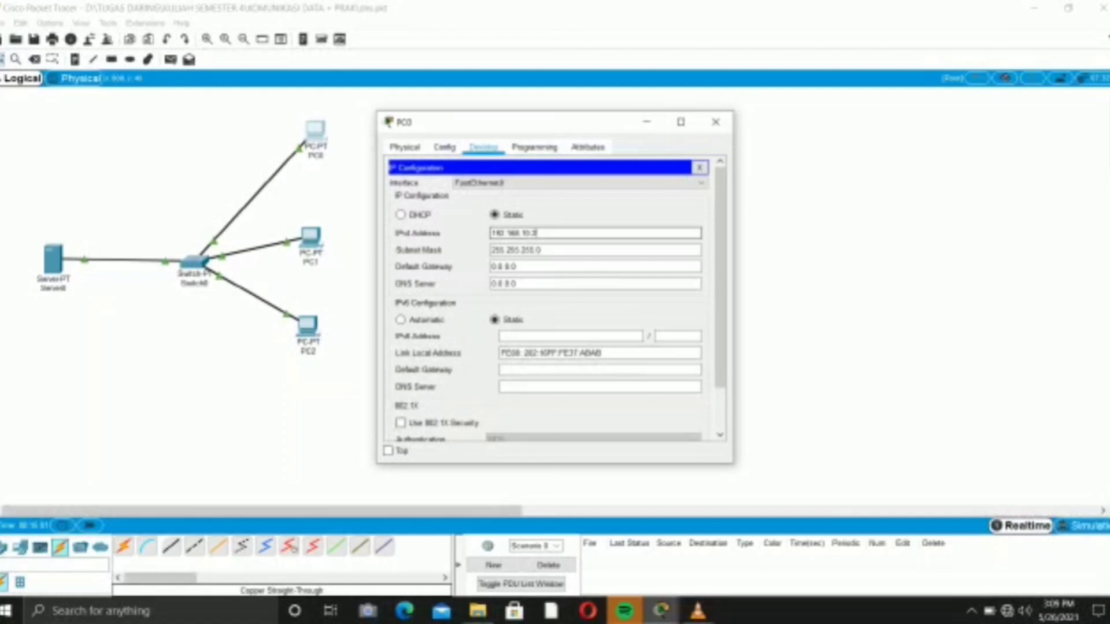
- Set PC0's DNS server to 192.168.10.1 and close its window
left_click(520, 284)
key("BackSpace")
key("BackSpace")
key("BackSpace")
key("BackSpace")
key("BackSpace")
key("BackSpace")
key("BackSpace")
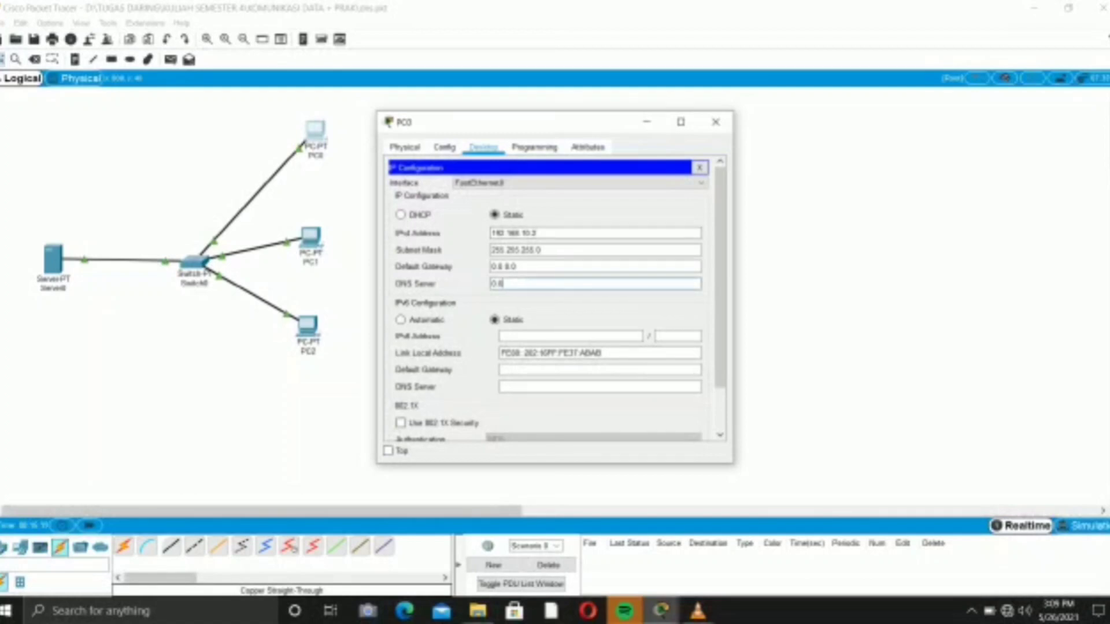
type("192.168.10.1")
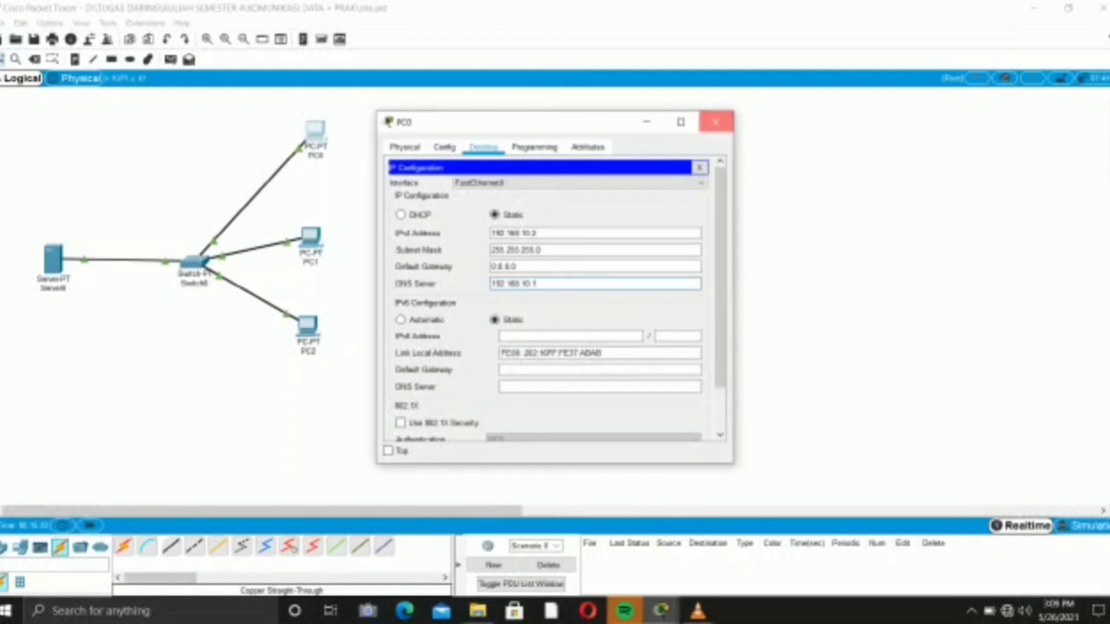
left_click(715, 121)
- Set PC1's static IPv4 address to 192.168.10.3 with the default subnet mask
left_click(310, 237)
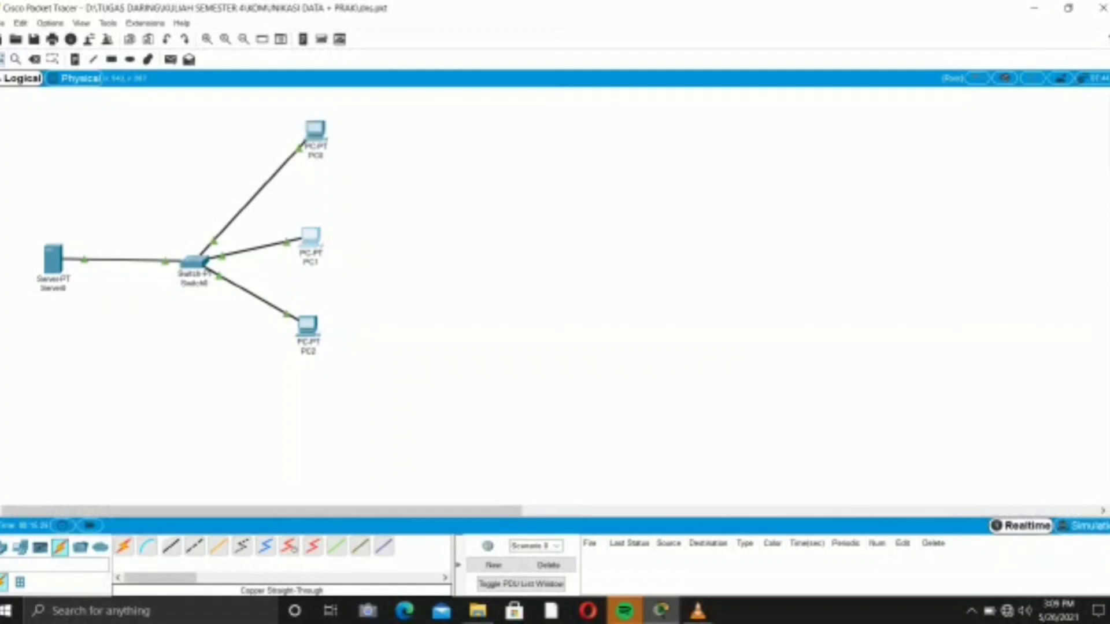
left_click(483, 147)
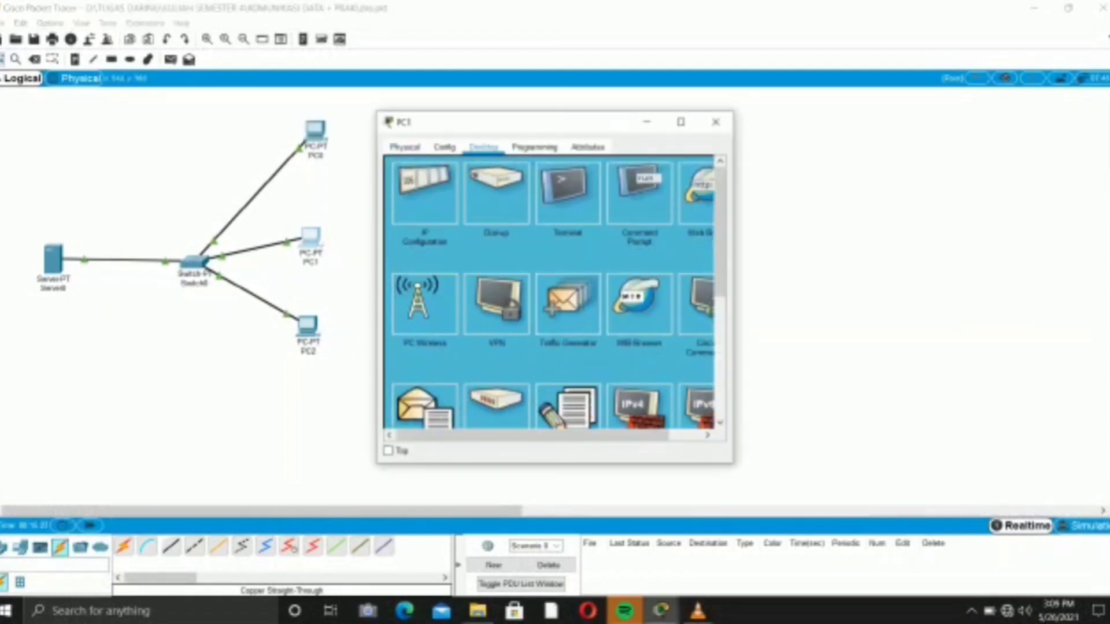
left_click(424, 191)
left_click(596, 233)
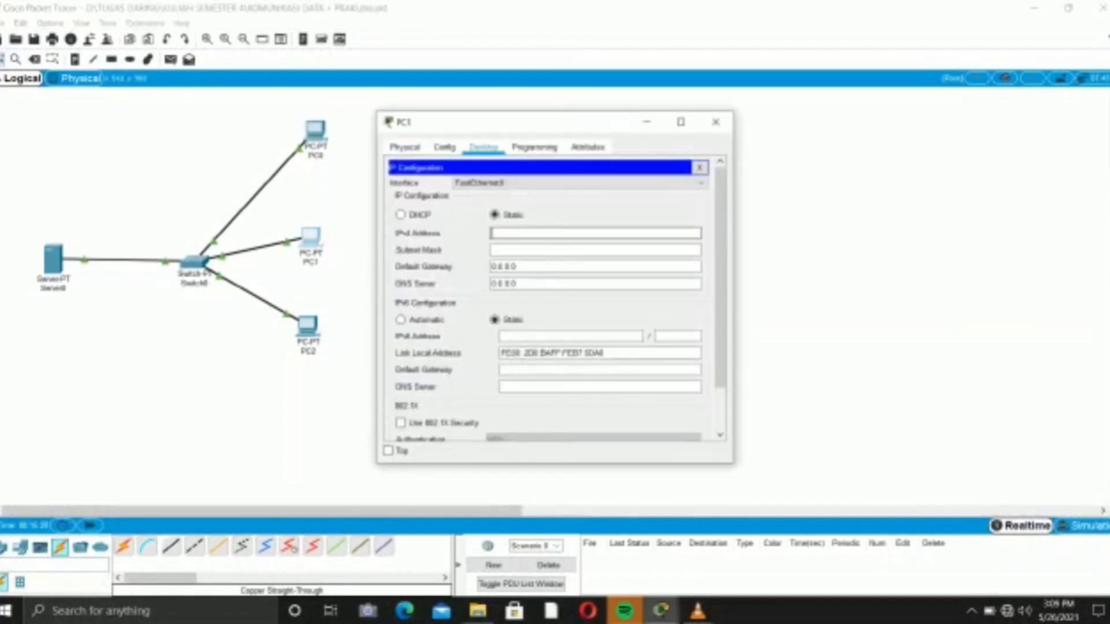
type("190")
type(".16")
type("8.10.")
type("1")
key("Tab")
- Set PC1's DNS server to 192.168.10.1 and close its window
key("Tab")
key("Tab")
type("192.168")
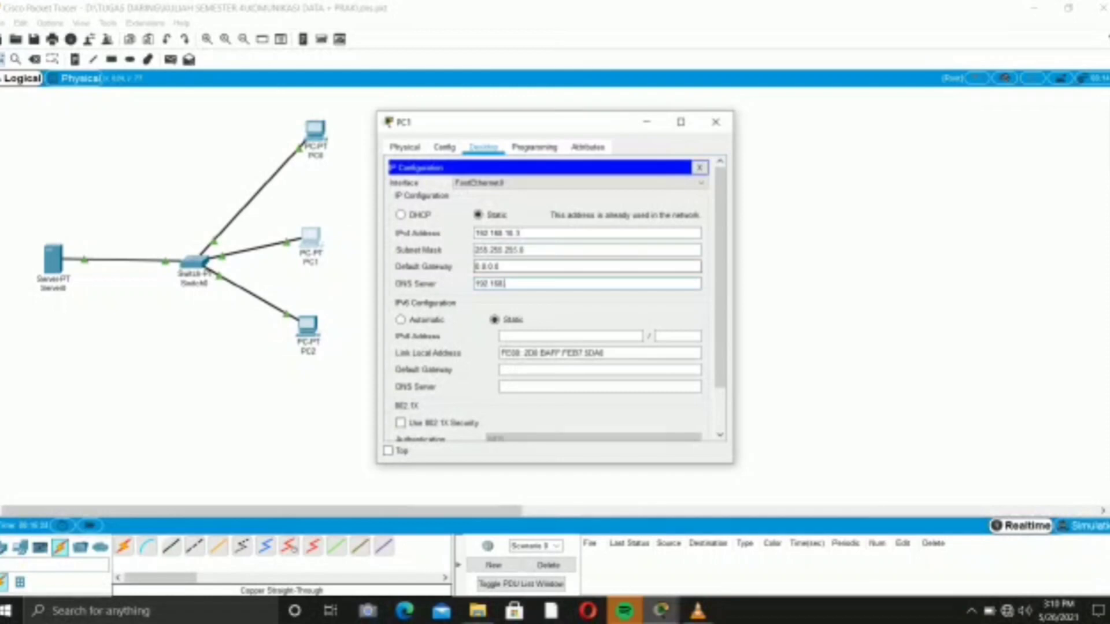
type(".18.1")
left_click(716, 122)
- Set PC2's static IPv4 address to 192.168.10.4 with the default subnet mask
left_click(308, 327)
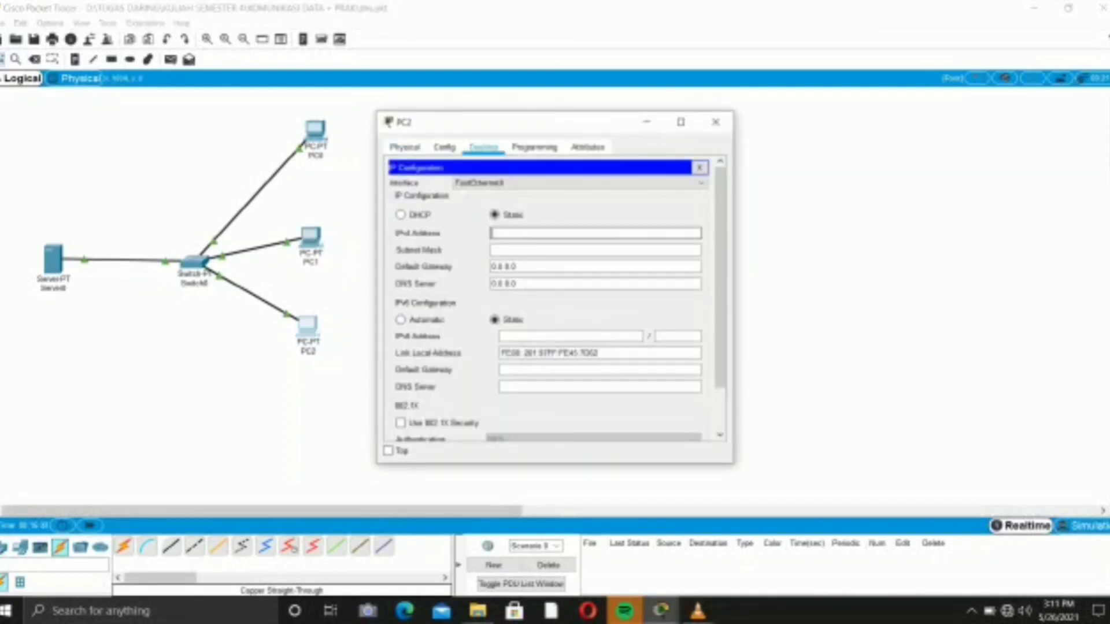
type("192.168.10.4")
key("Tab")
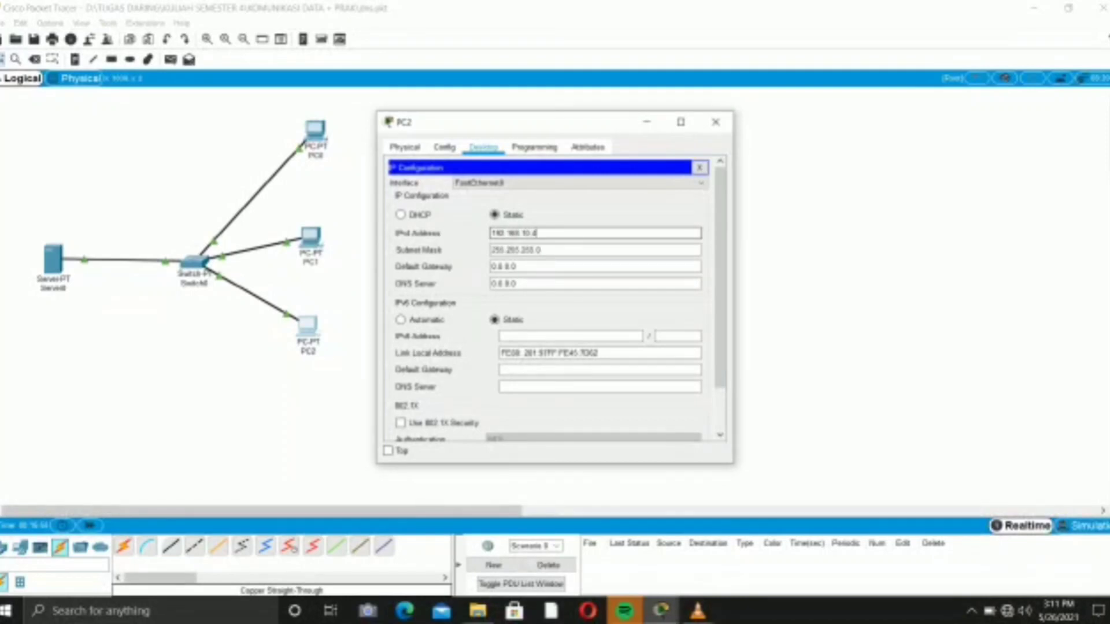
- Set PC2's DNS server to 192.168.10.1 and close its window
key("Tab")
key("Tab")
type("192")
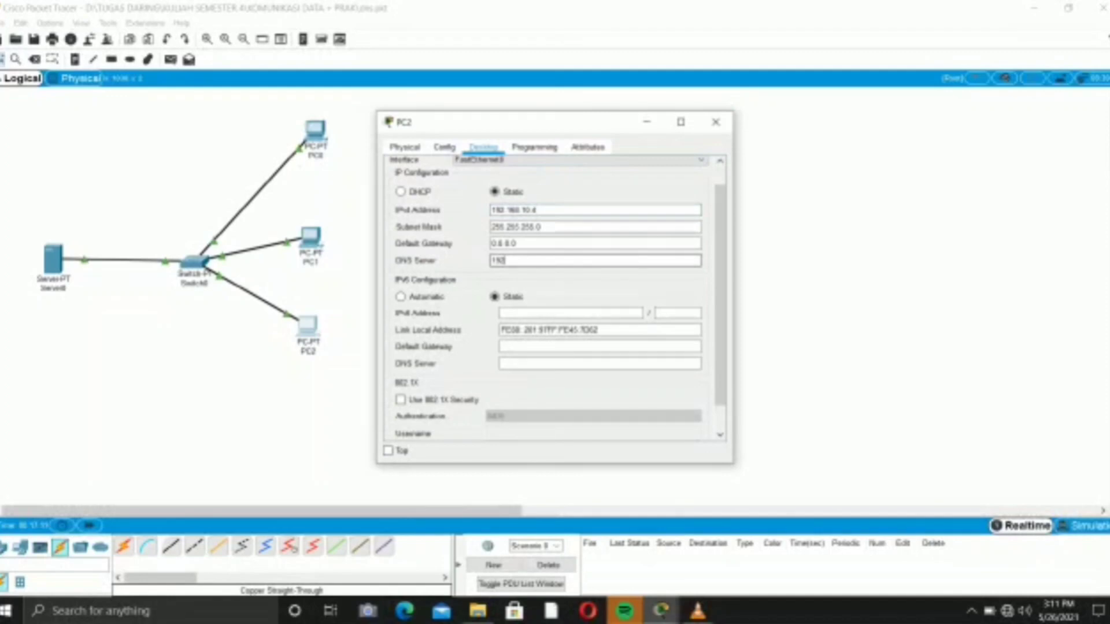
type(".168.10.1")
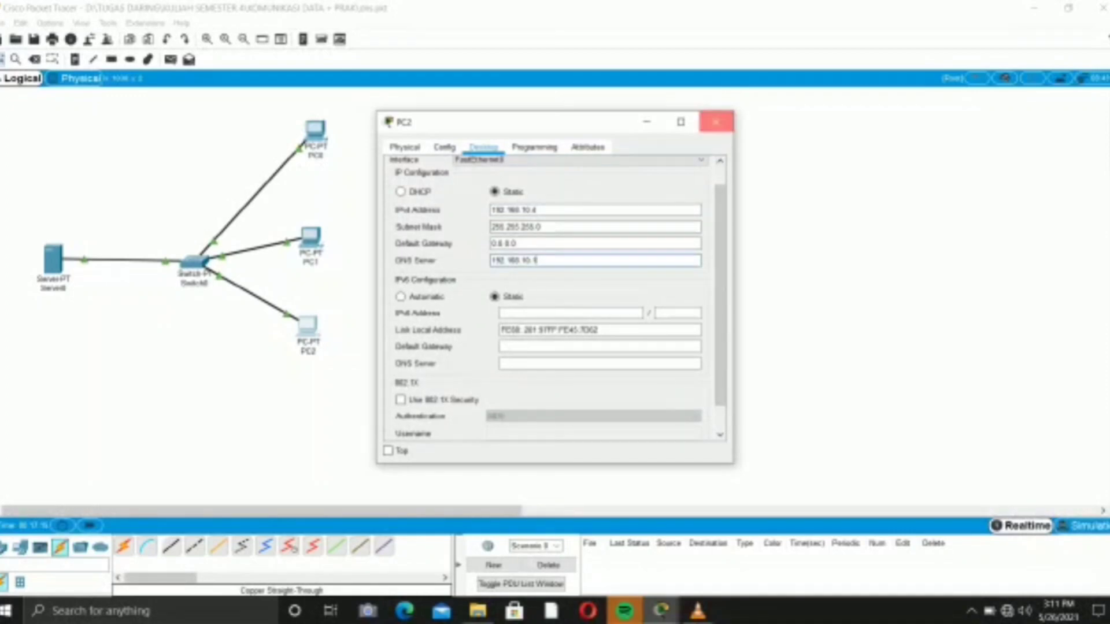
left_click(715, 122)
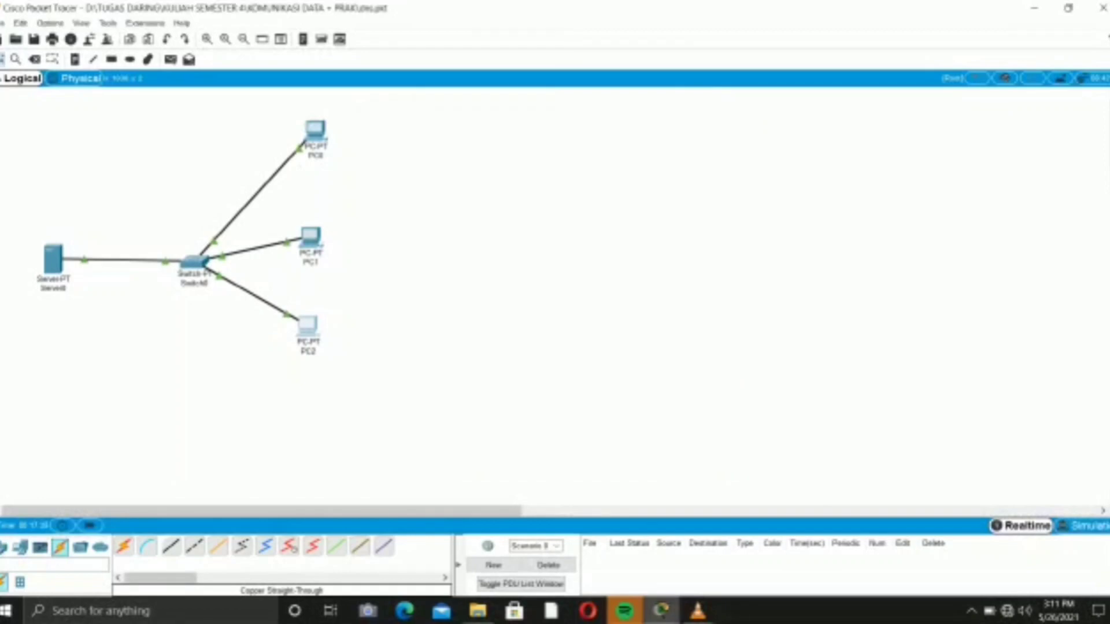
- Open Server0's DNS service and enter wintekno.studio as the name of an A record
left_click(52, 258)
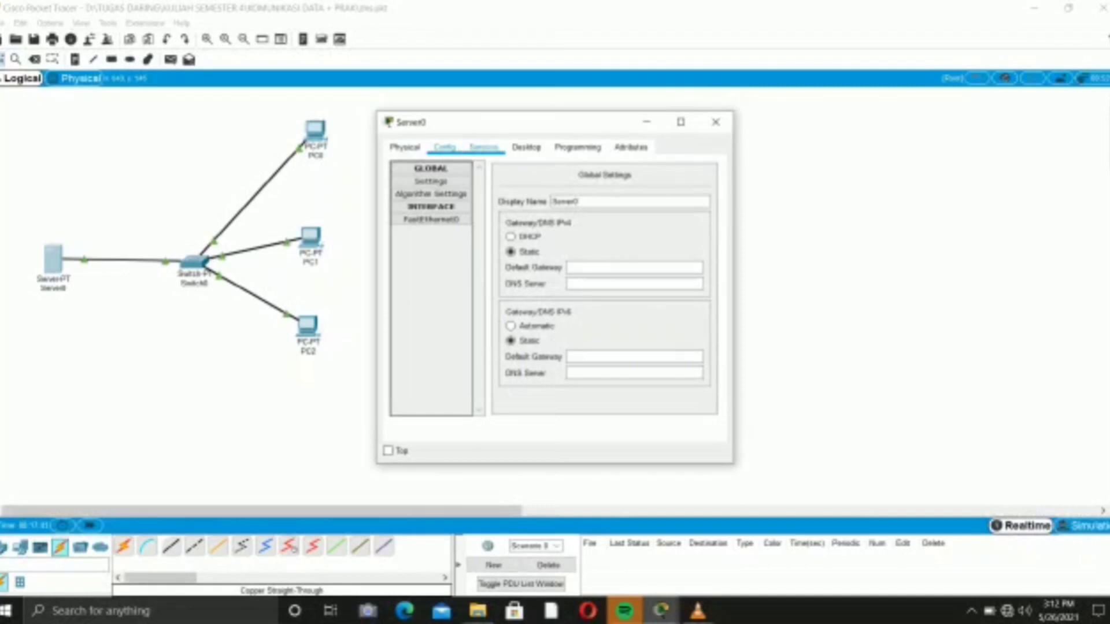
left_click(483, 146)
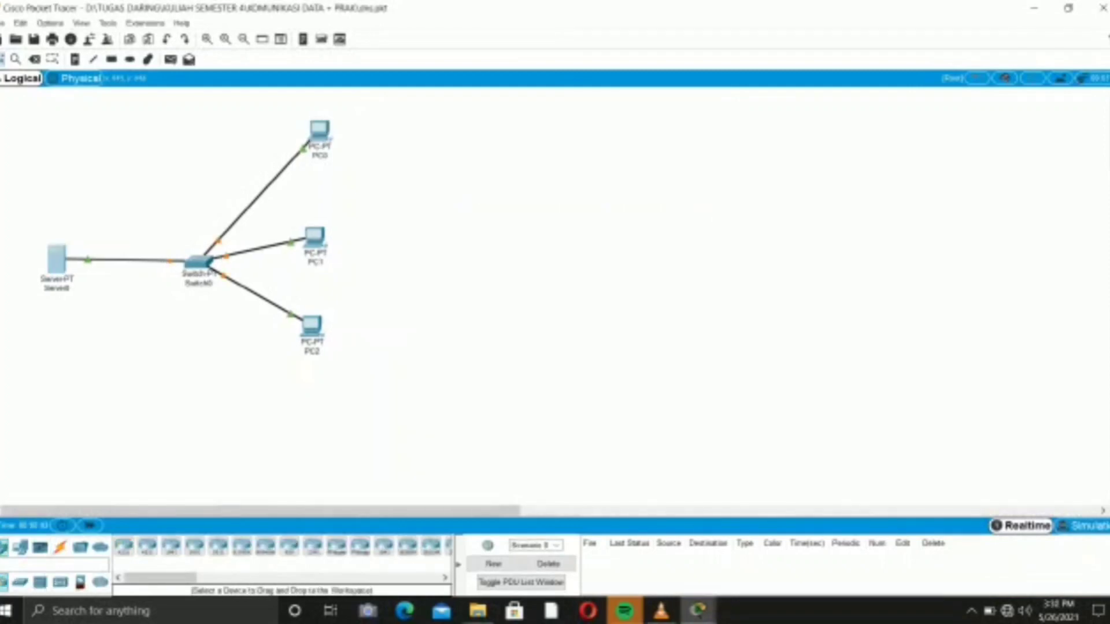
left_click(57, 260)
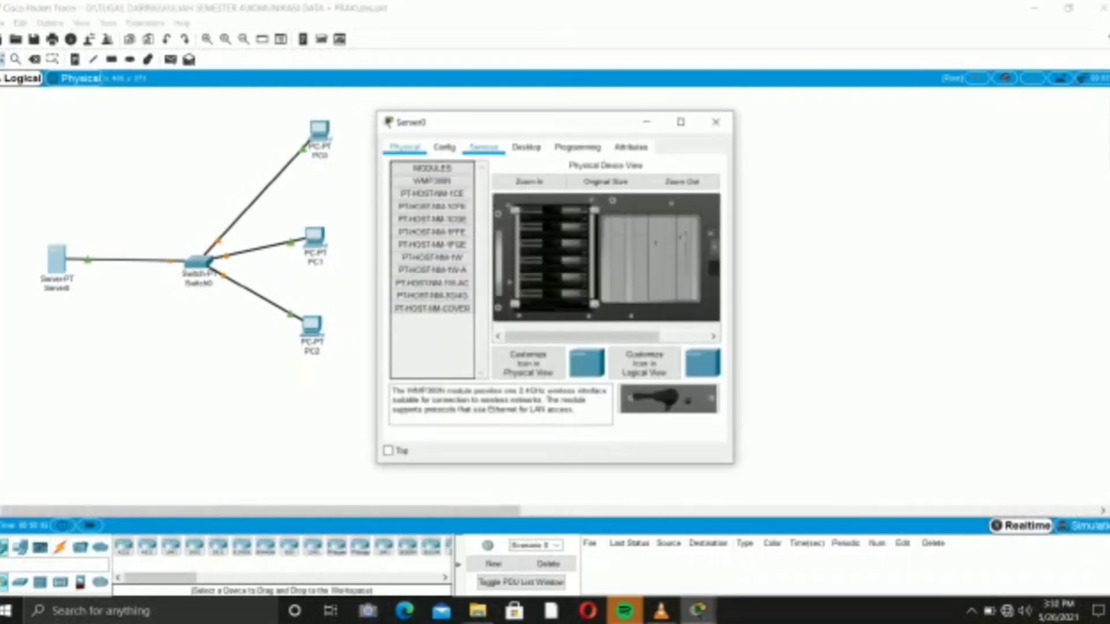
left_click(445, 147)
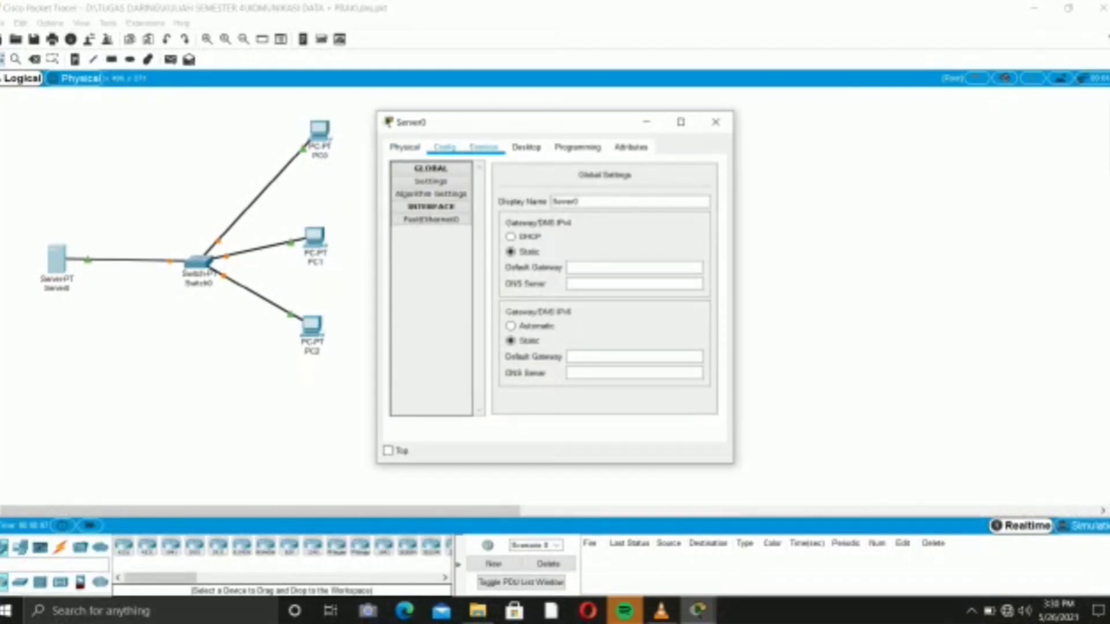
left_click(483, 147)
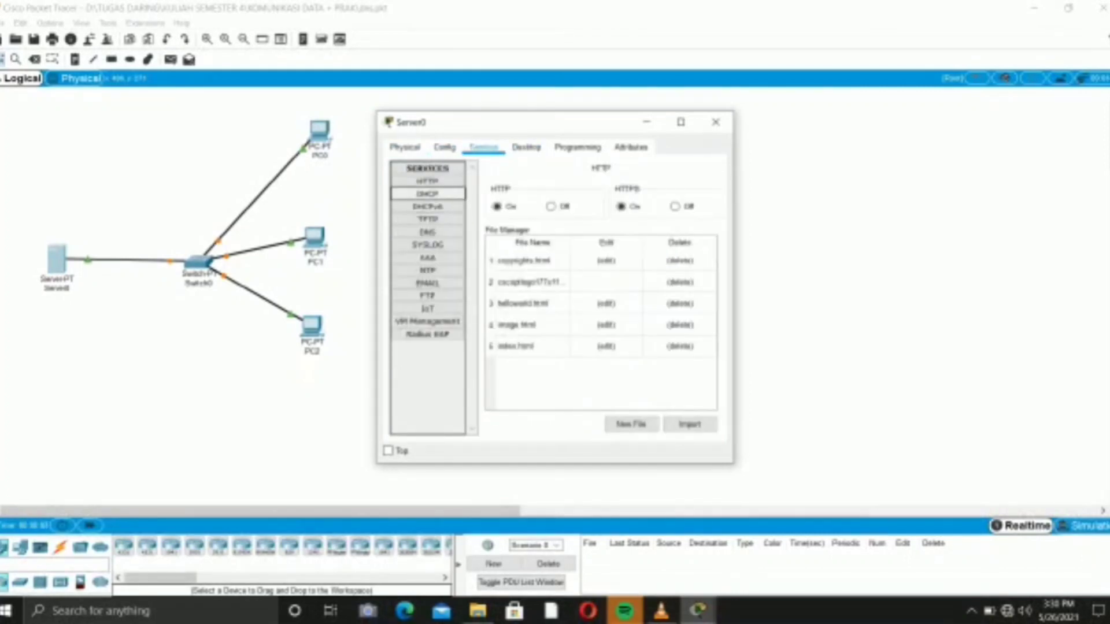
left_click(427, 232)
left_click(529, 225)
type("wietelkom")
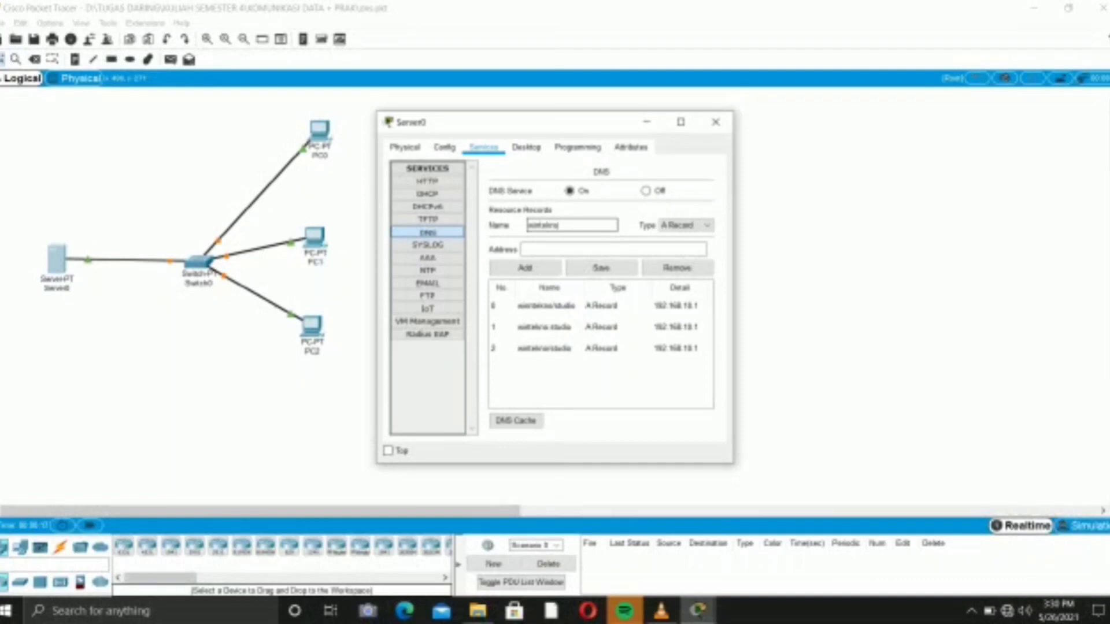
type(" studio")
- Set the A record's address to 192.168.10.1, add the record and close Server0's window
left_click(589, 249)
type("192")
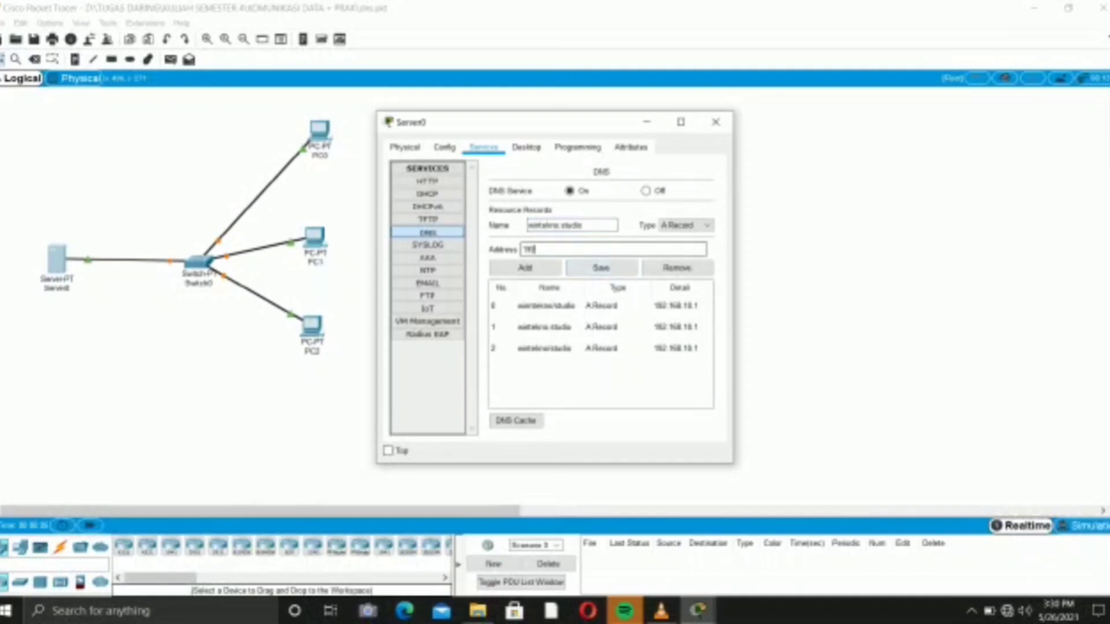
type(".168")
key("BackSpace")
key("BackSpace")
key("BackSpace")
key("BackSpace")
type(".168.10.1")
left_click(525, 268)
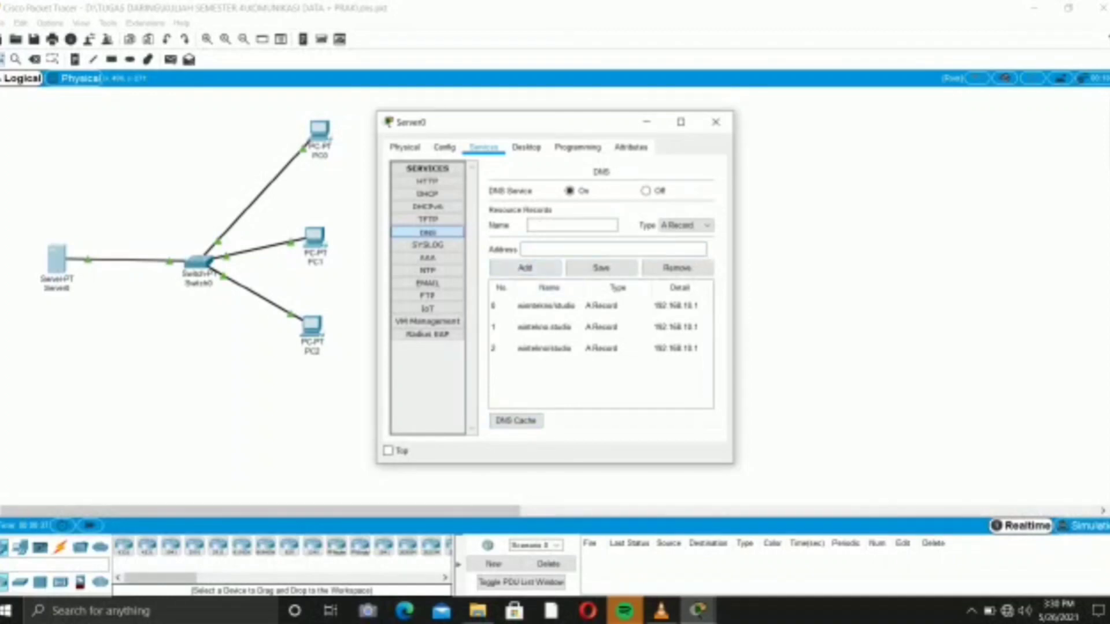
left_click(715, 122)
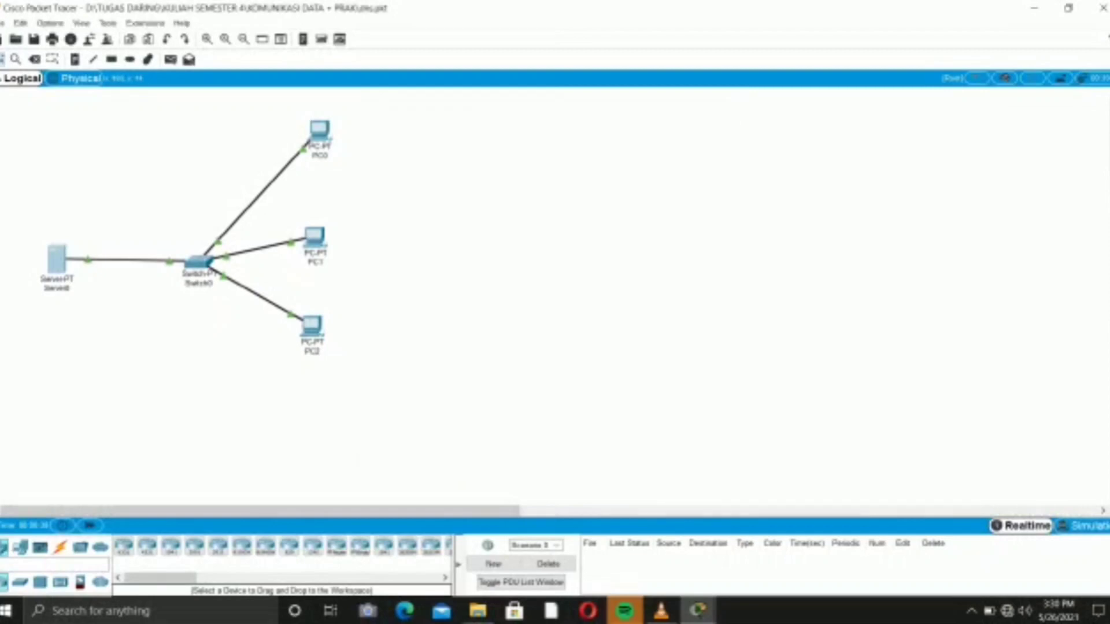
- Test the DNS record from PC0 by loading wintekno.studio in its web browser
left_click(319, 128)
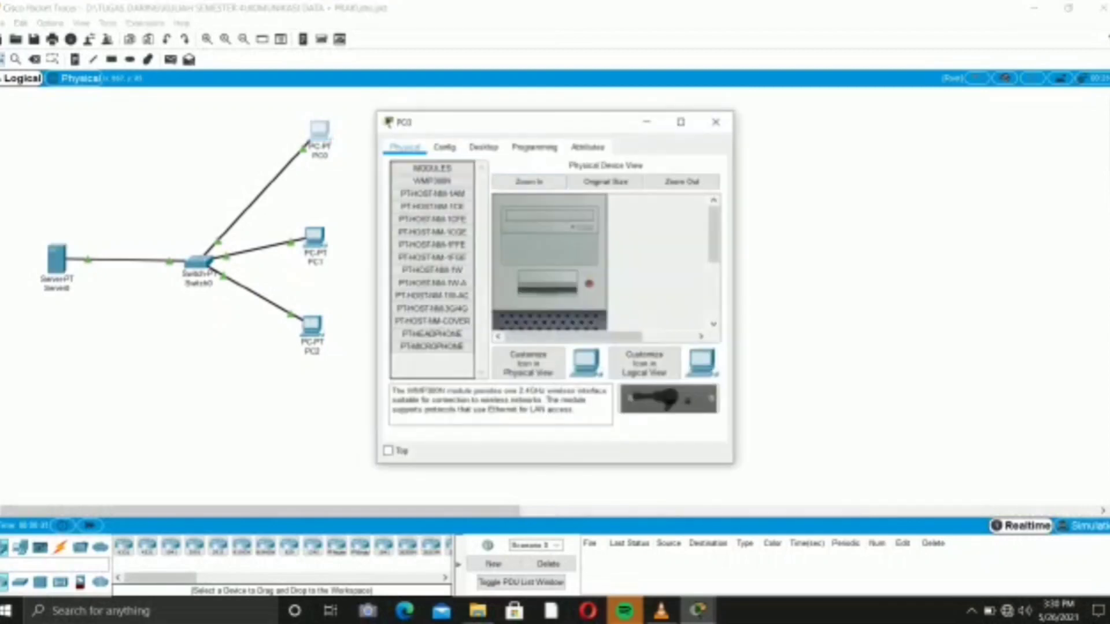
left_click(483, 147)
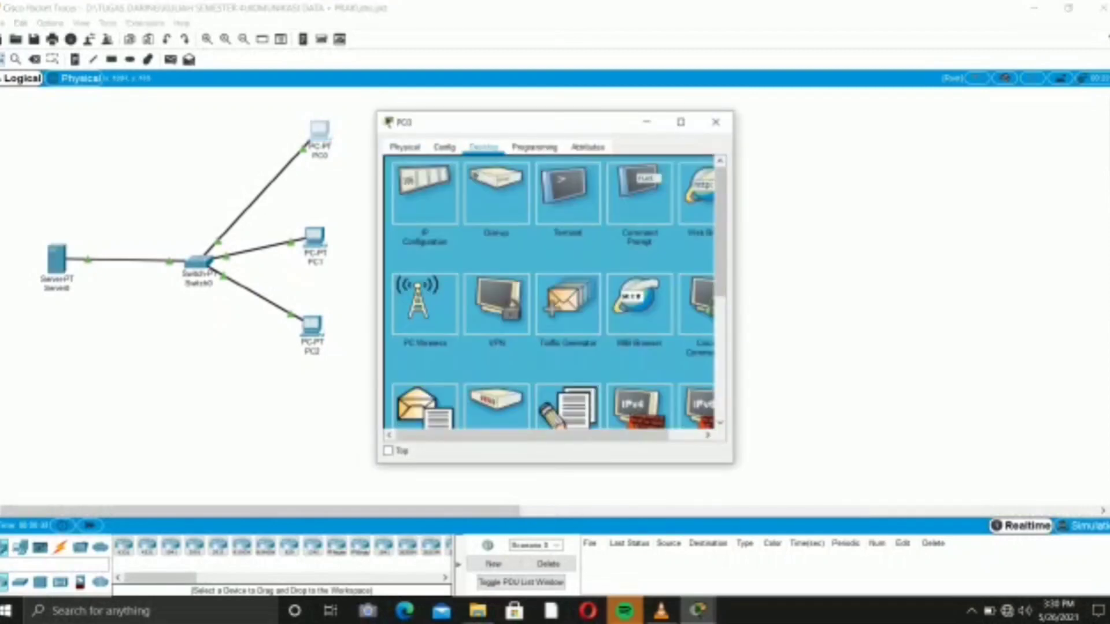
left_click(699, 192)
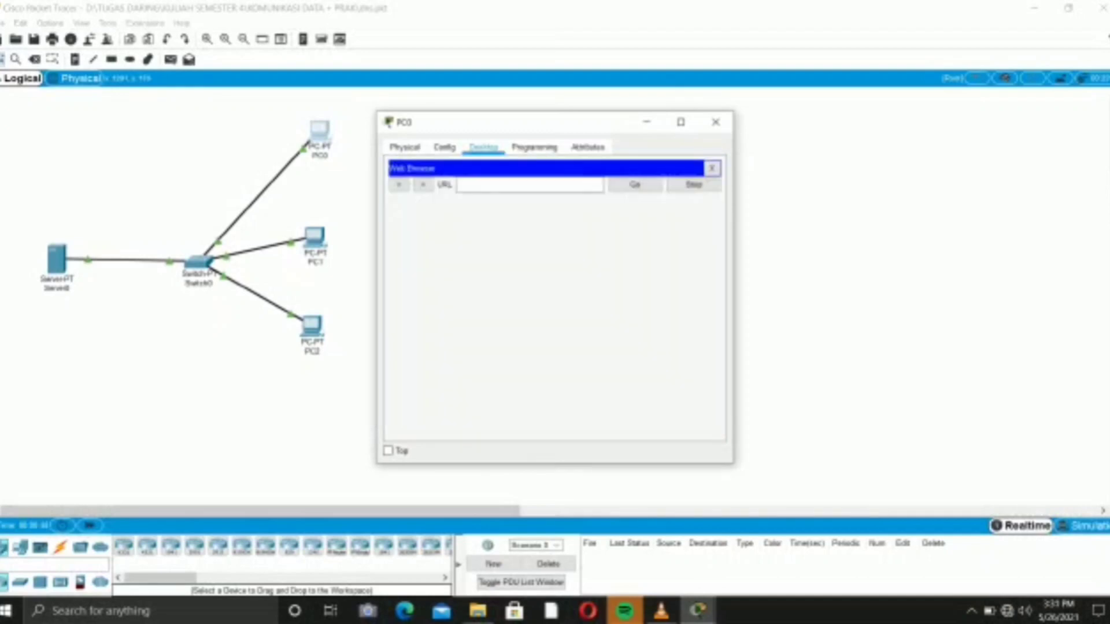
type("www.webins.id")
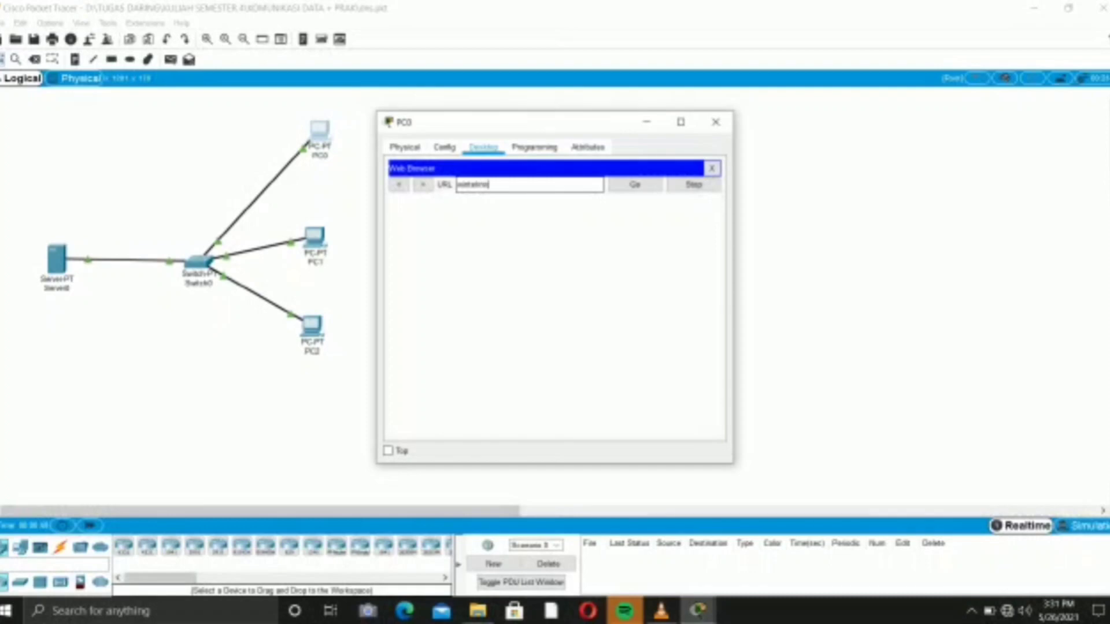
type("sdasd")
key("Return")
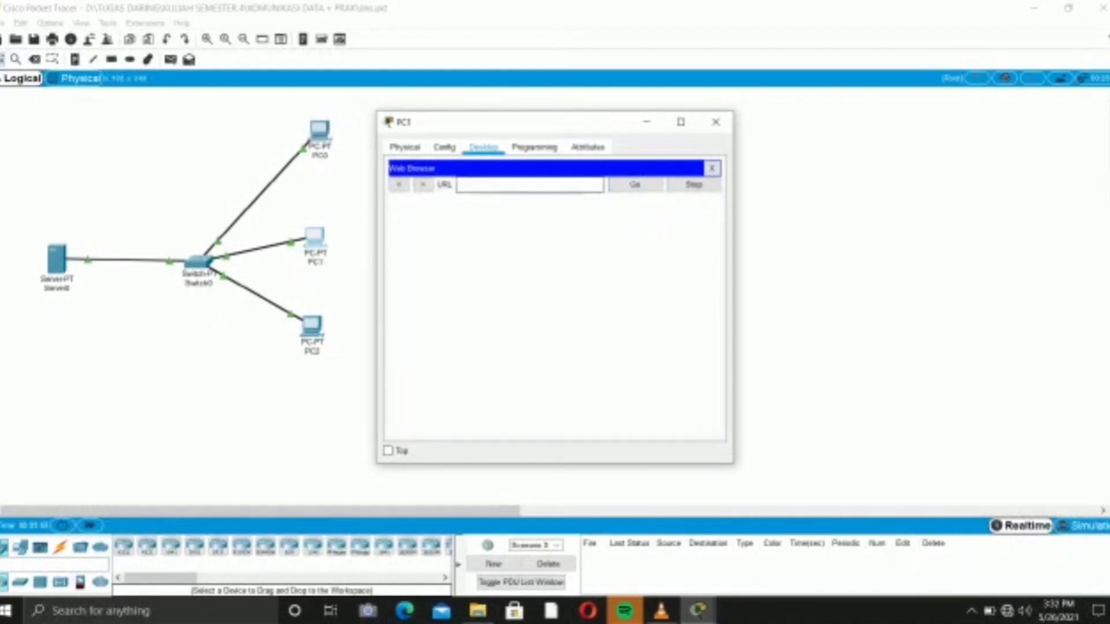
- Test name resolution from PC1 by loading wintekno.studio in its web browser, and close its window
type("wi")
type("nda")
type("ser.")
type(" stud")
type("io")
key("Return")
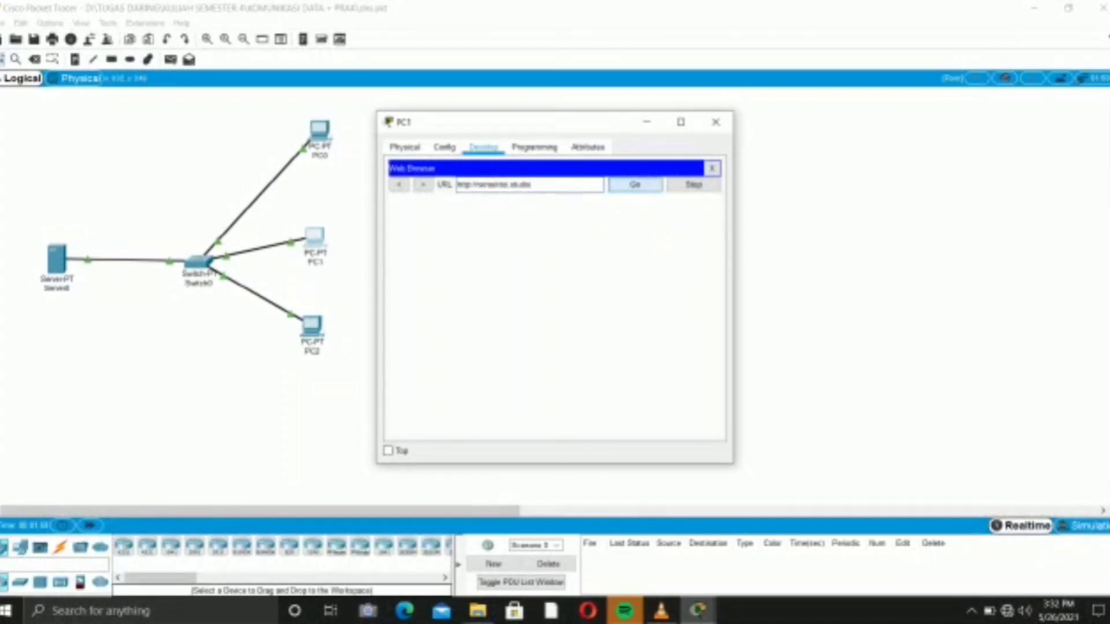
left_click_drag(569, 205, 554, 206)
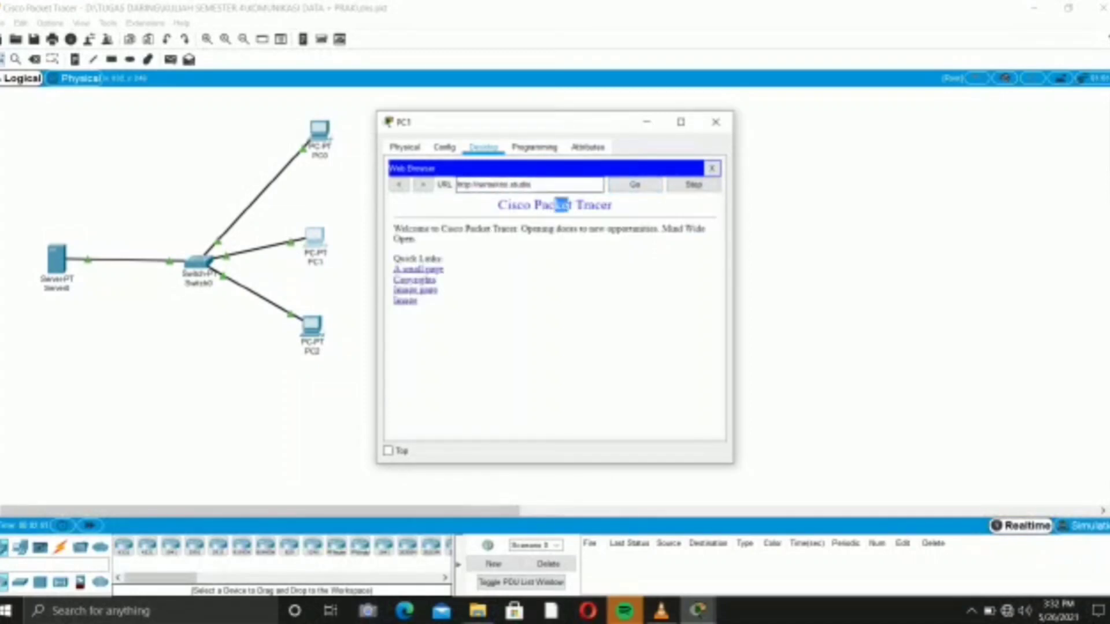
left_click(716, 122)
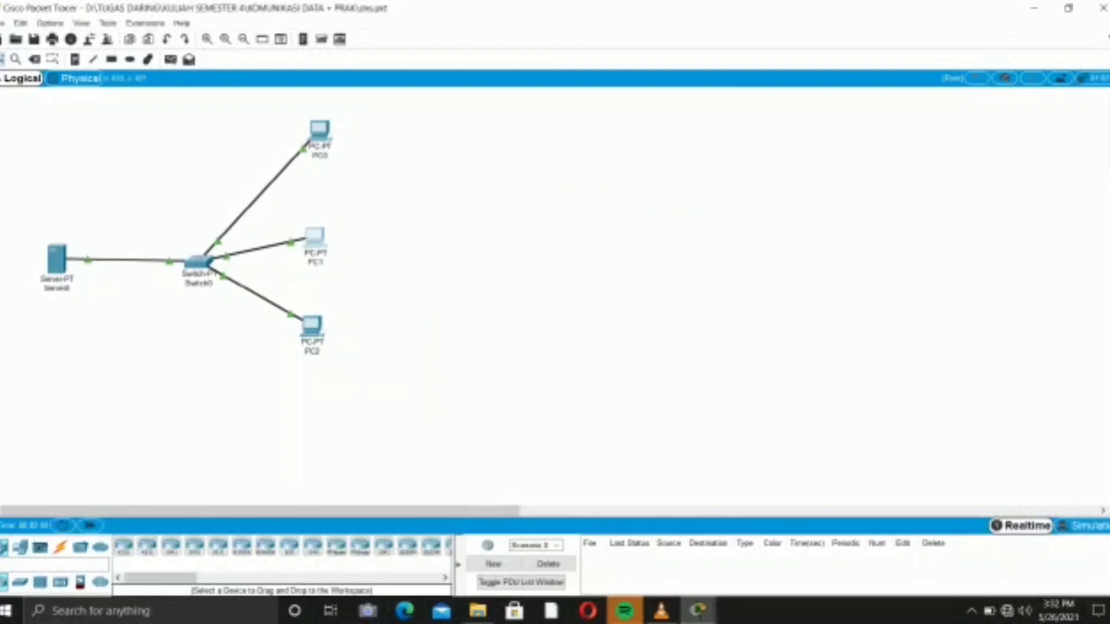
- Load wintekno.studio in PC2's web browser to test its DNS access, and close PC2's window
left_click(312, 326)
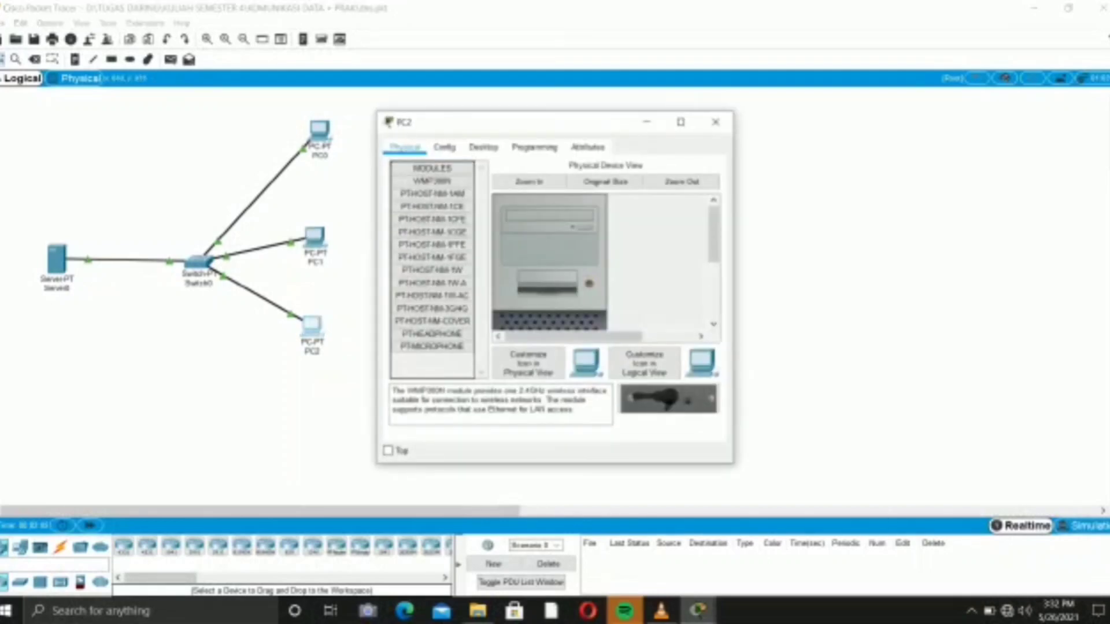
left_click(483, 147)
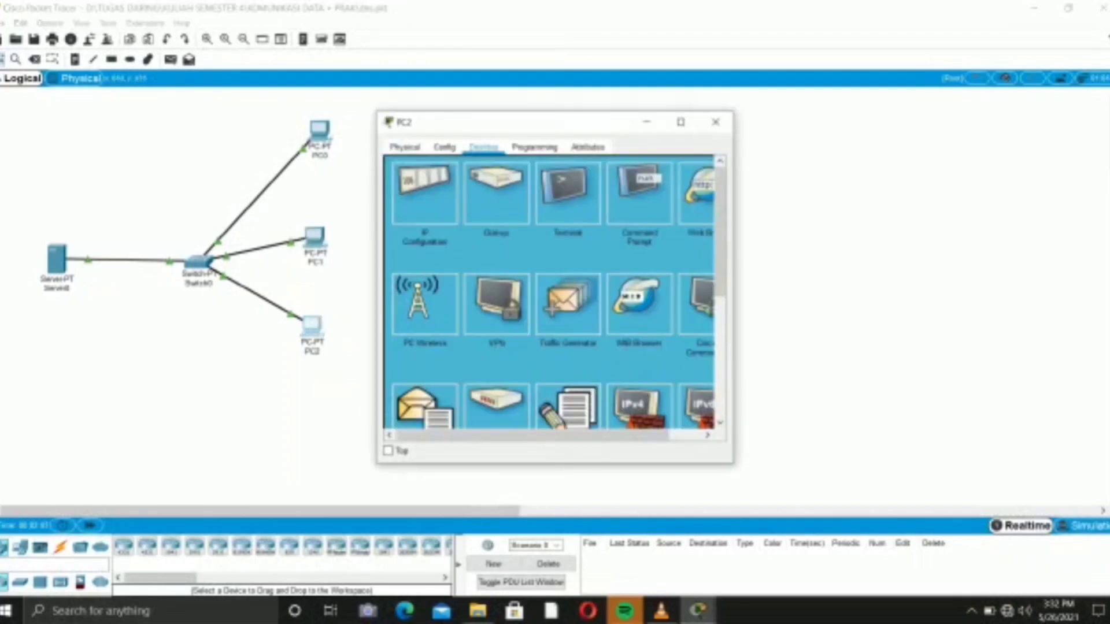
left_click(698, 191)
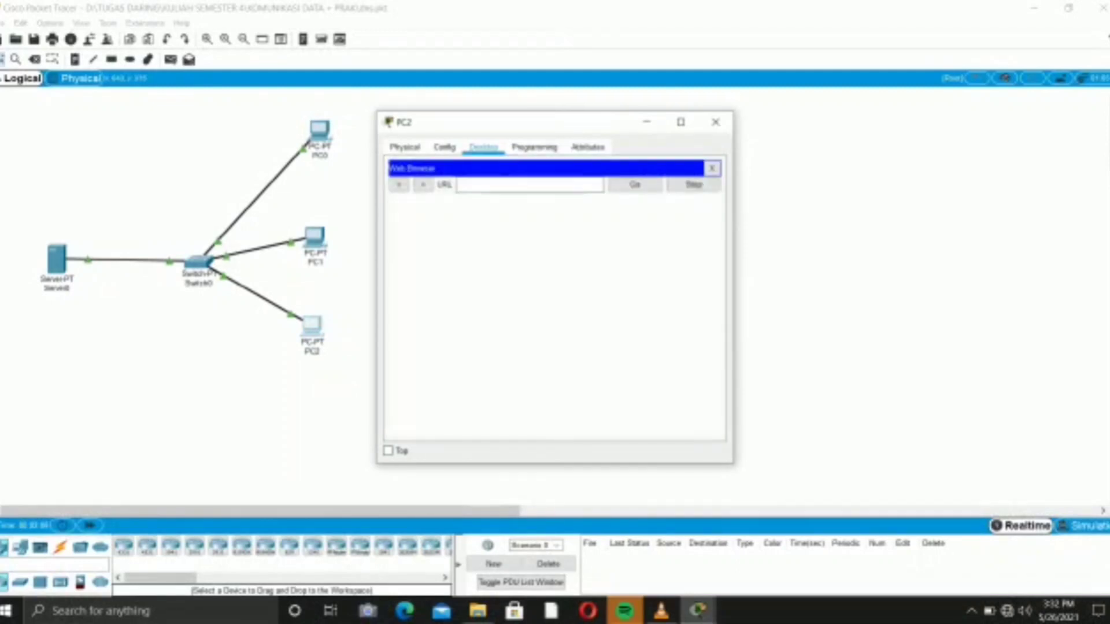
type("w")
type("ww.in")
type("fo.id")
type("udio")
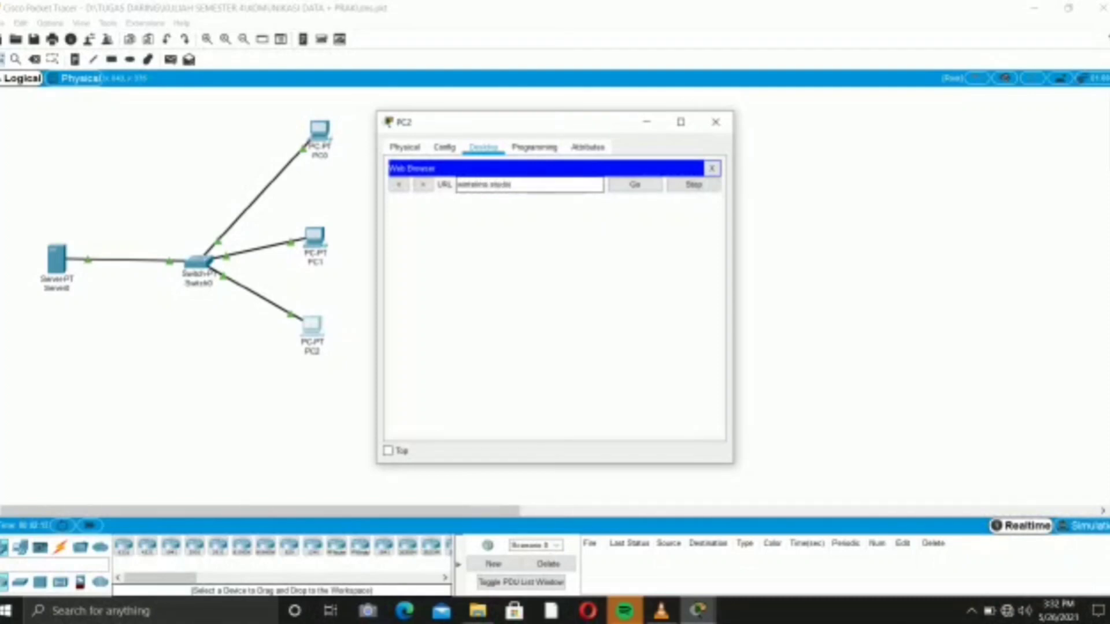
key("Return")
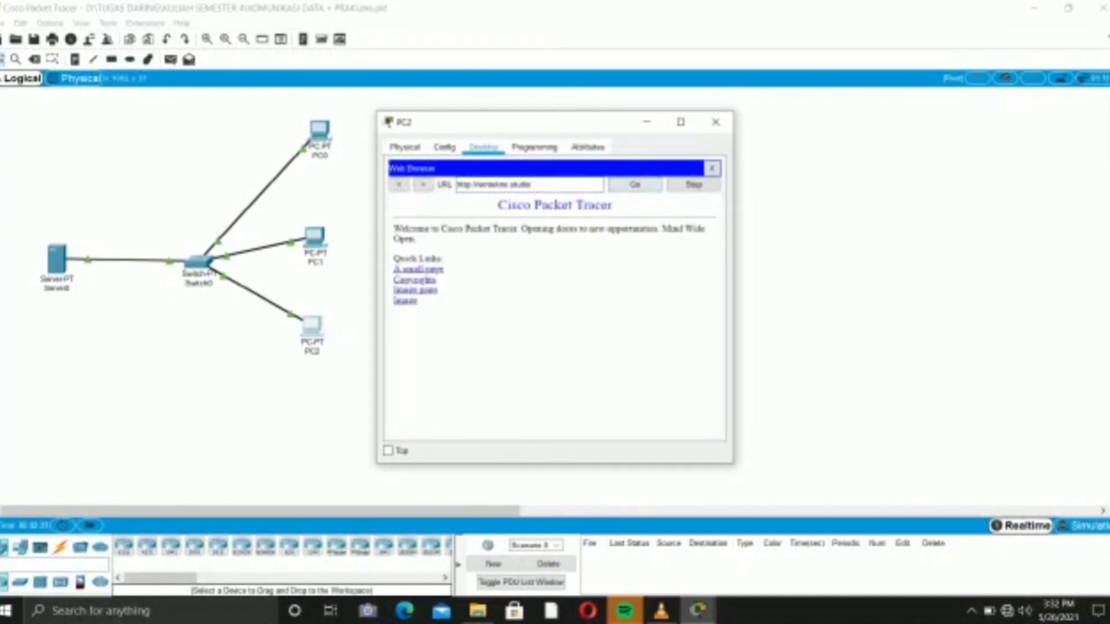
left_click(715, 121)
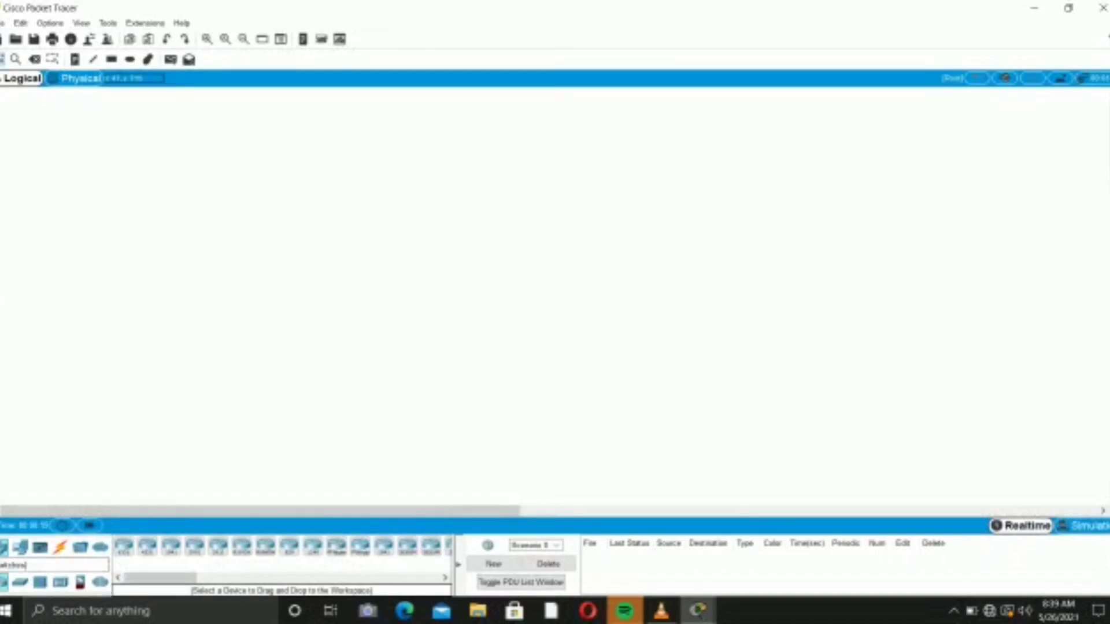
- Place two generic PCs, PC0 and PC1, side by side in the empty workspace of a new network
left_click(20, 582)
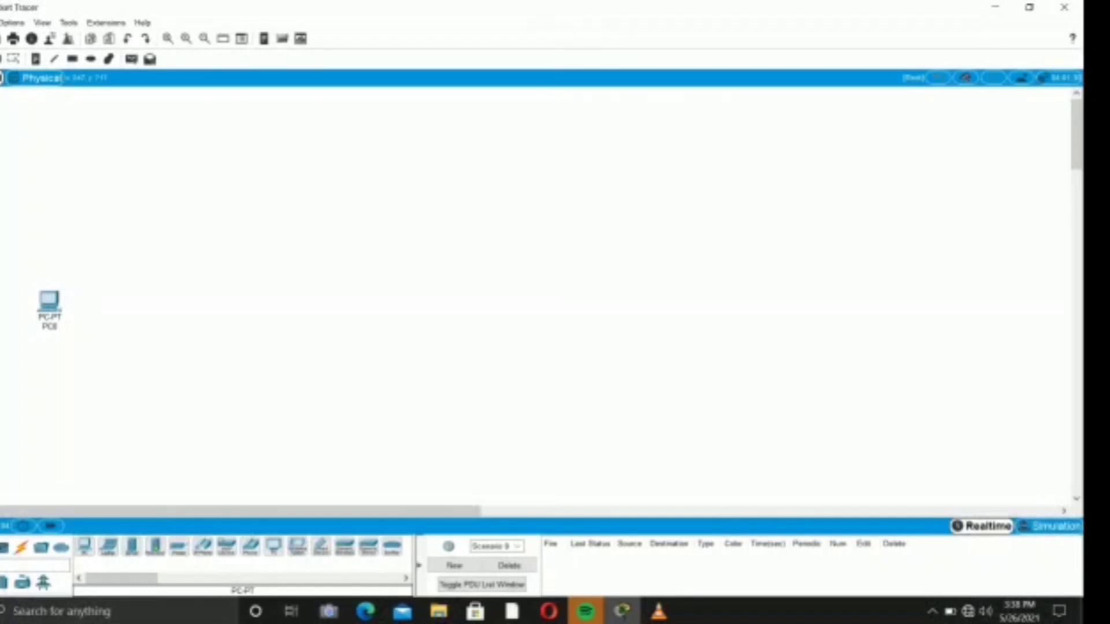
left_click(85, 547)
left_click(213, 305)
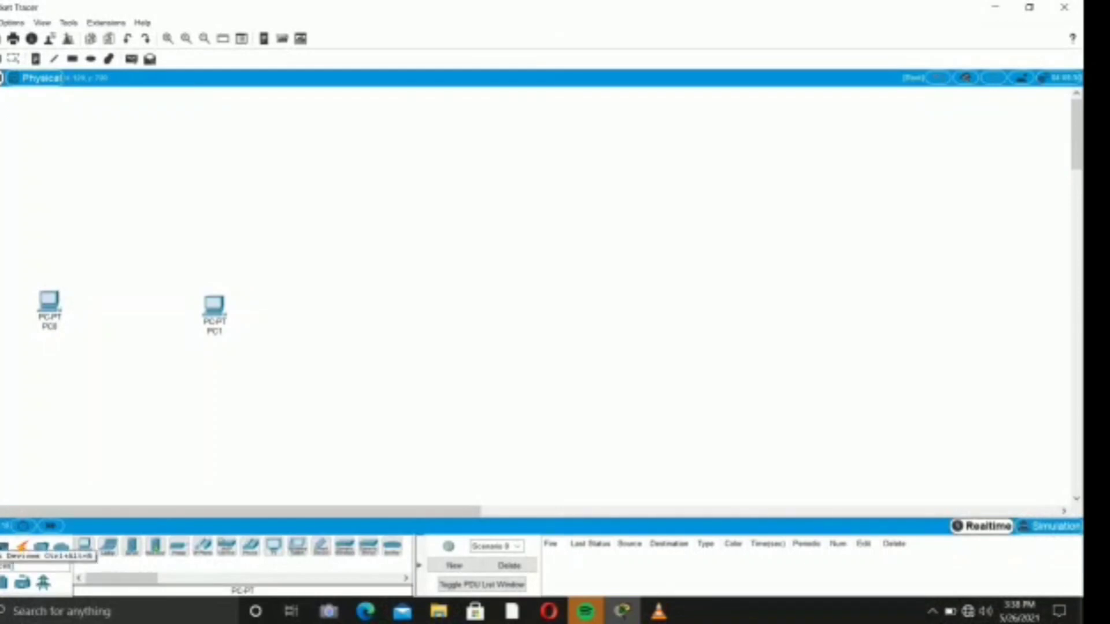
- Place a generic AccessPoint-PT wireless access point between PC0 and PC1
left_click(1, 546)
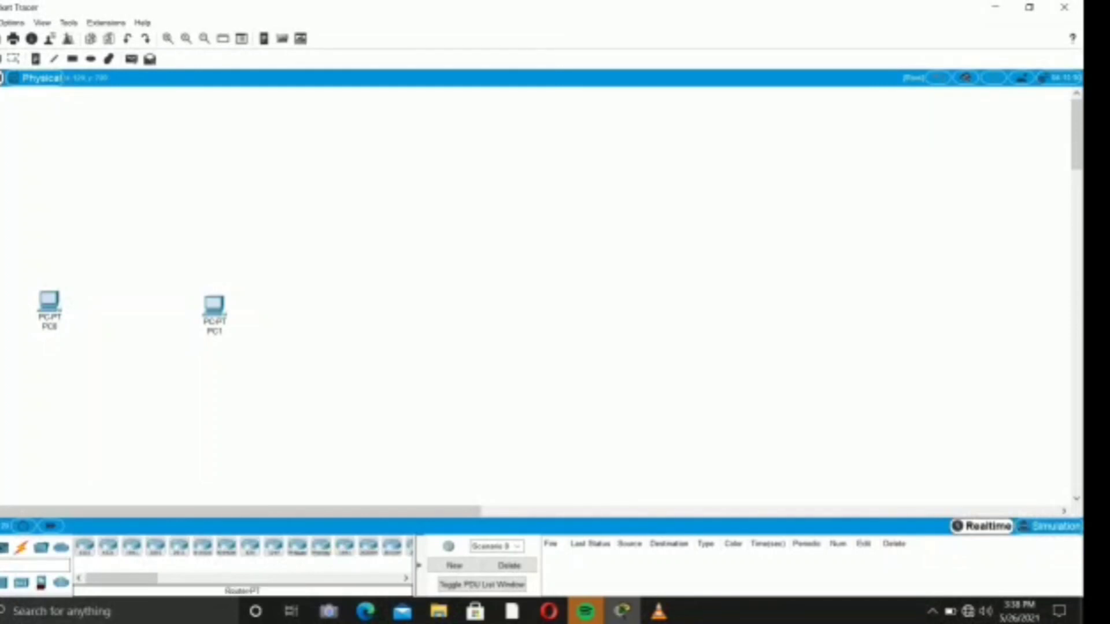
left_click(1, 547)
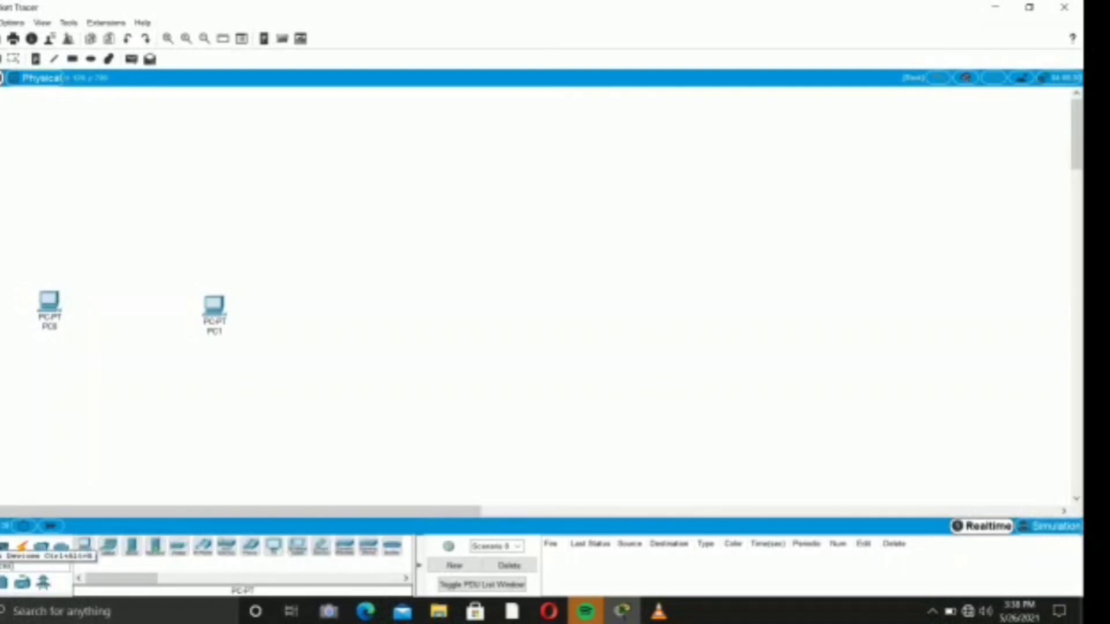
left_click(5, 546)
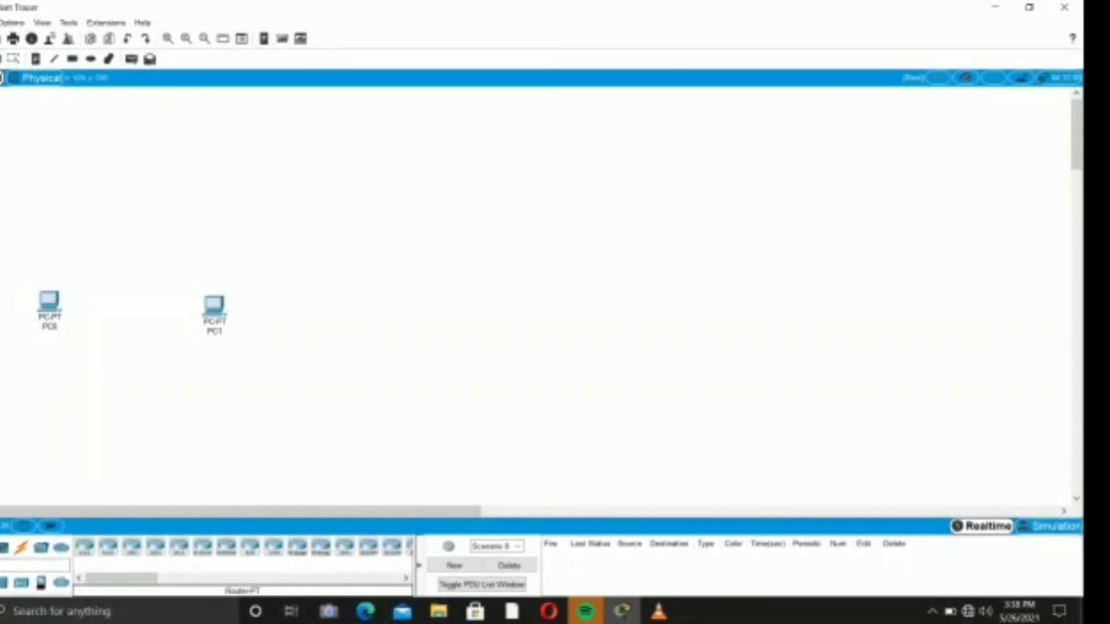
left_click(21, 583)
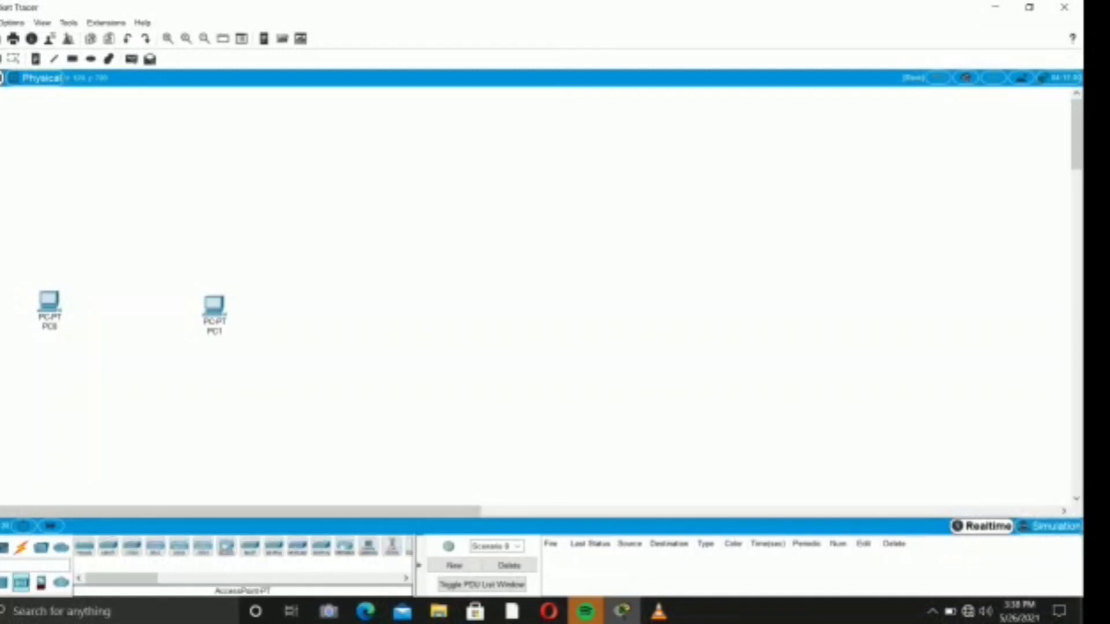
left_click_drag(249, 547, 132, 306)
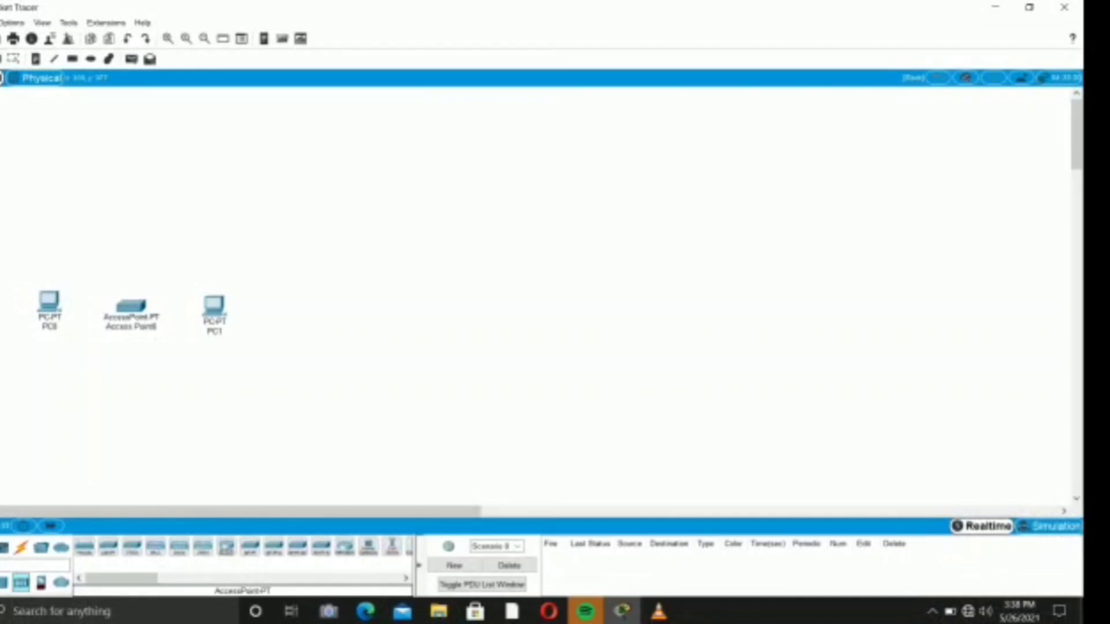
- Spread the two PCs farther apart in the row and centre the access point between them
left_click_drag(214, 305, 270, 304)
left_click_drag(131, 304, 164, 304)
left_click_drag(49, 301, 44, 308)
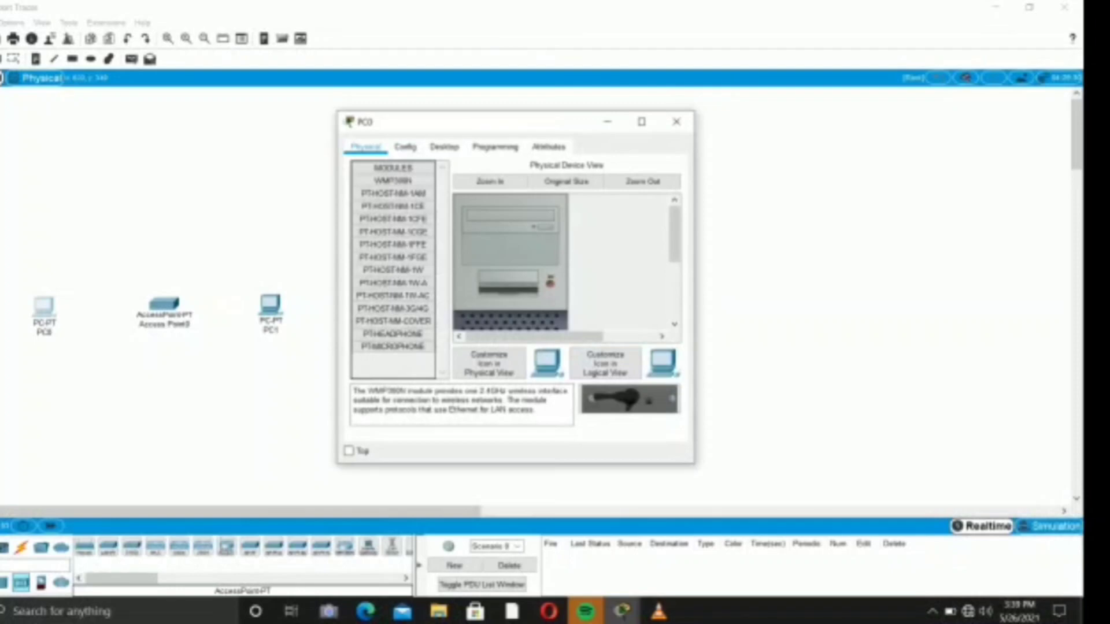
- Power off PC0 and remove the PT-HOST-NM-1CFE Ethernet module from its lower slot
left_click_drag(675, 234, 675, 290)
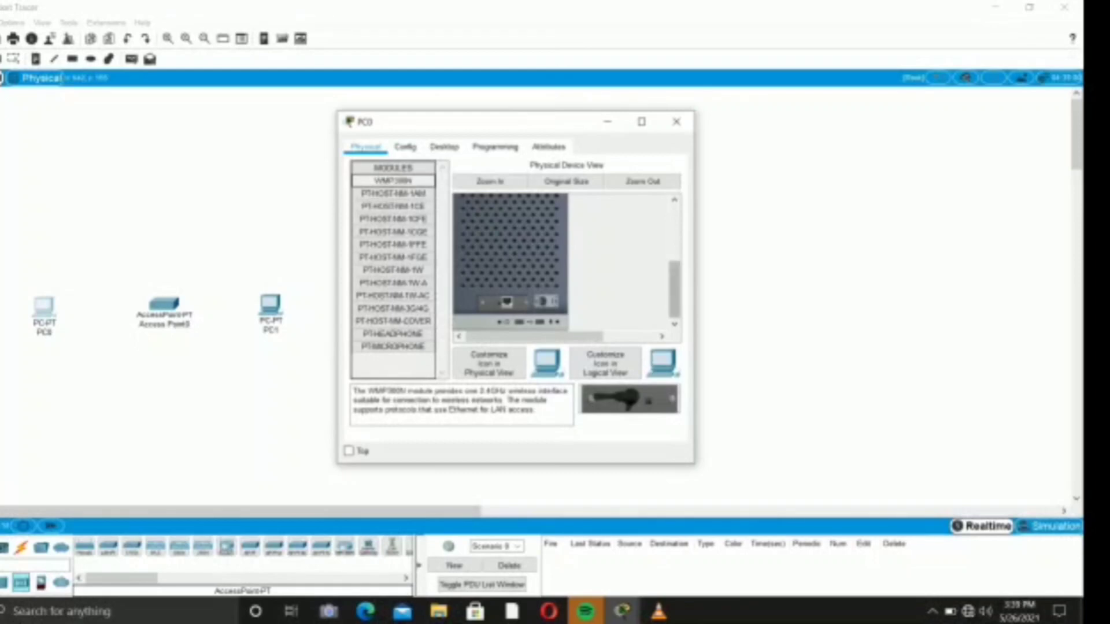
left_click_drag(674, 289, 675, 250)
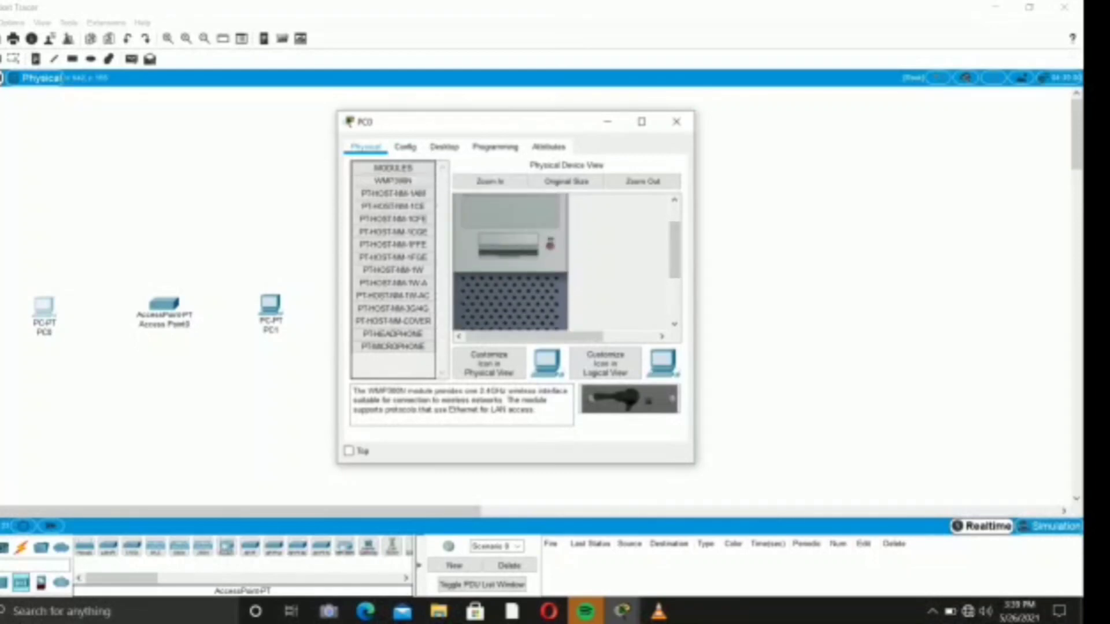
left_click(551, 246)
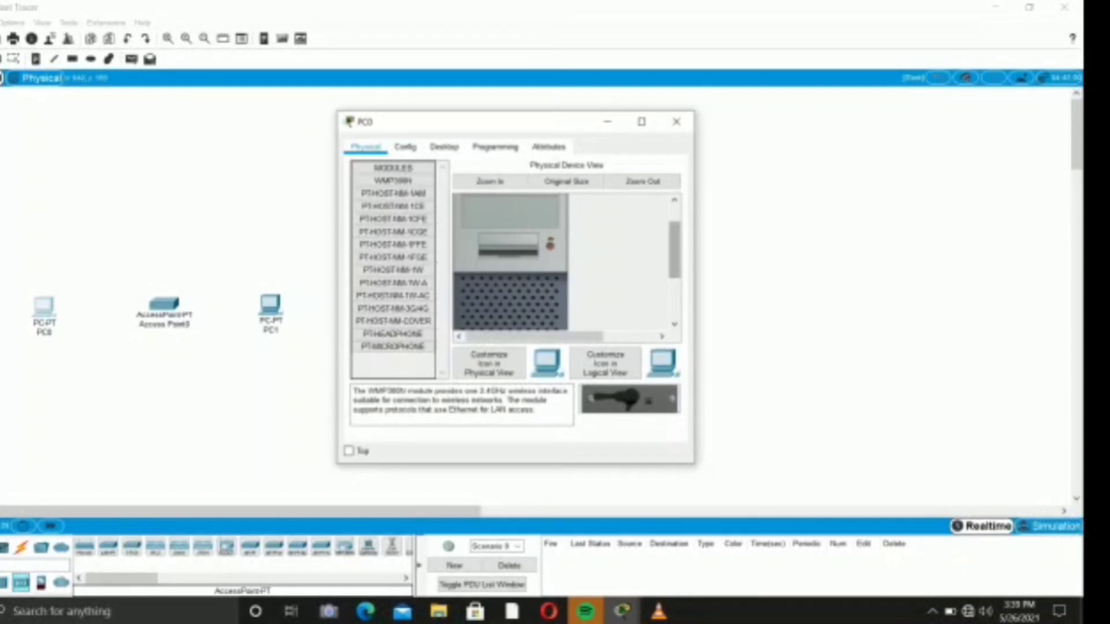
left_click_drag(675, 249, 675, 289)
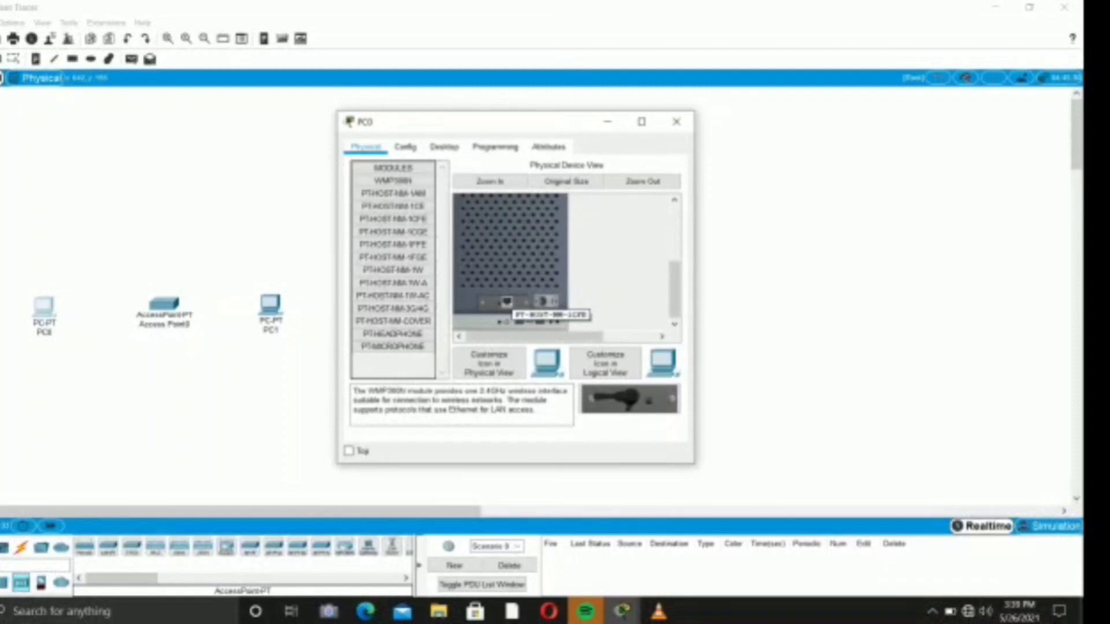
left_click_drag(503, 302, 396, 315)
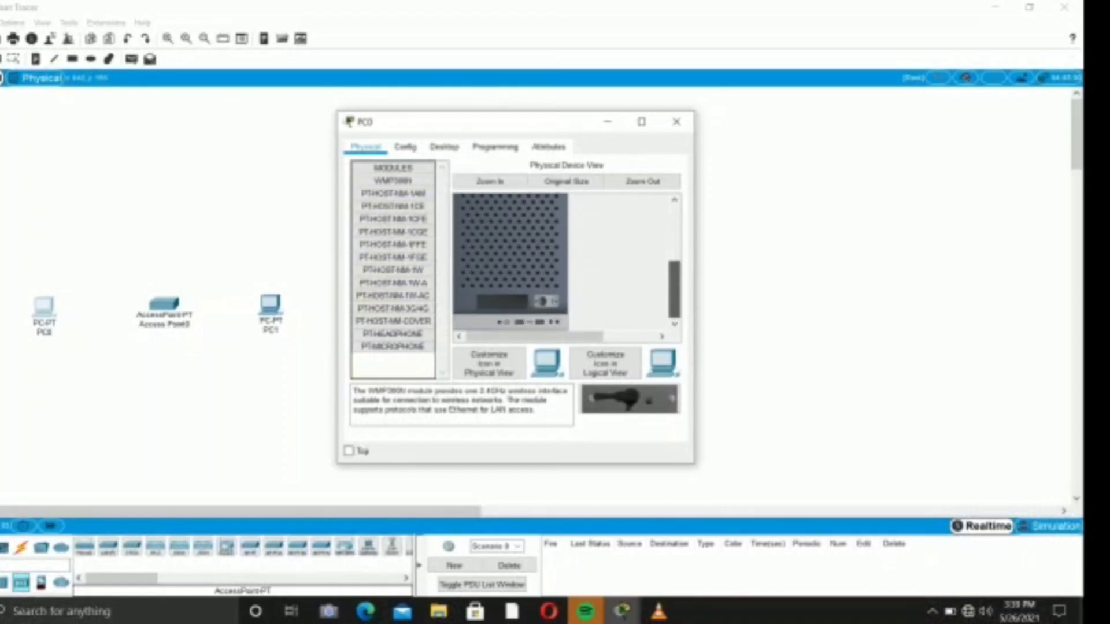
- Install the WMP300N wireless module in PC0's empty slot and power the PC back on
left_click_drag(674, 289, 674, 234)
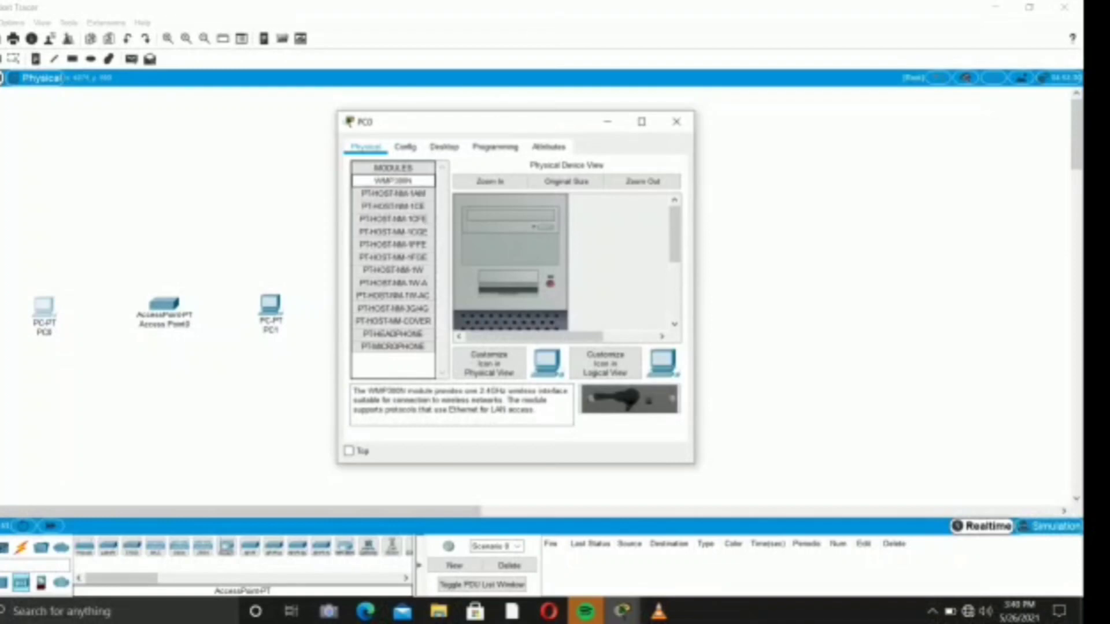
scroll(510, 263, "down", 5)
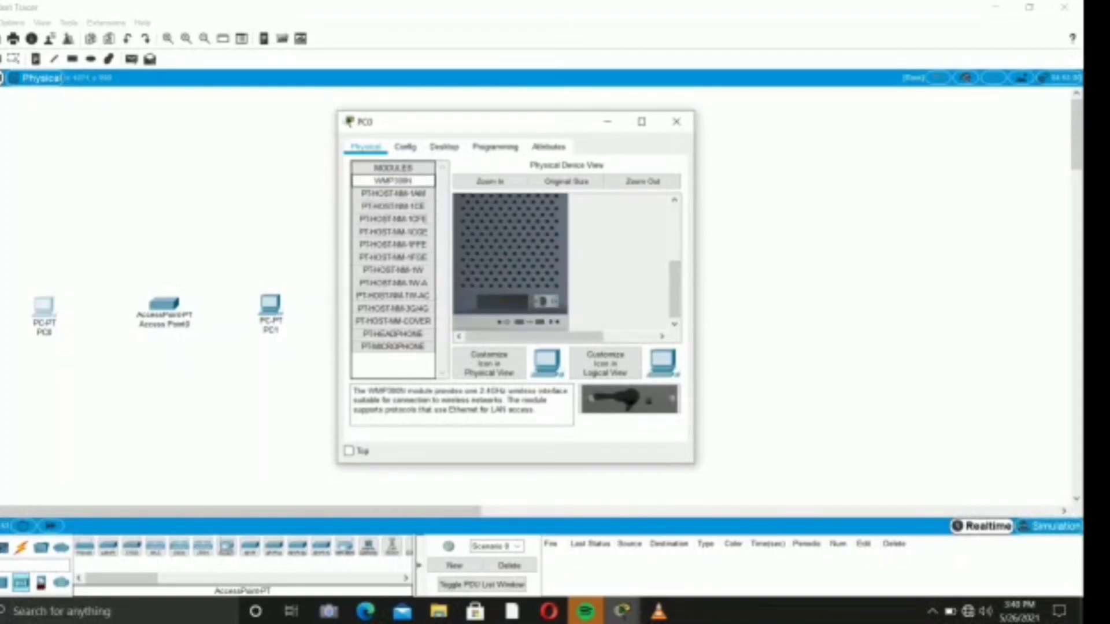
left_click_drag(393, 181, 502, 301)
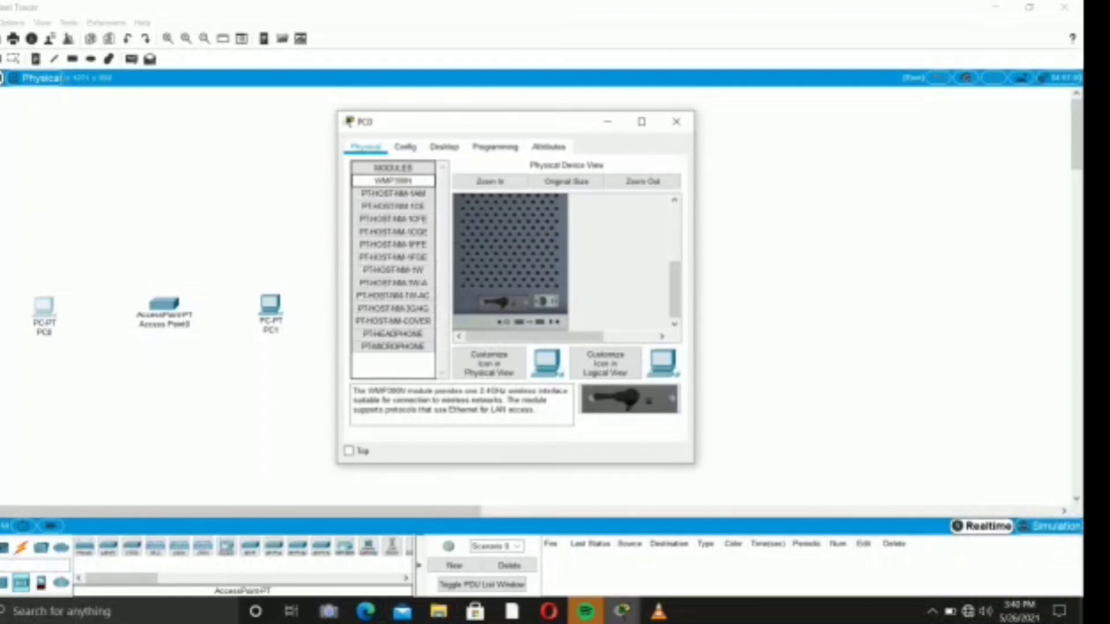
scroll(509, 263, "up", 3)
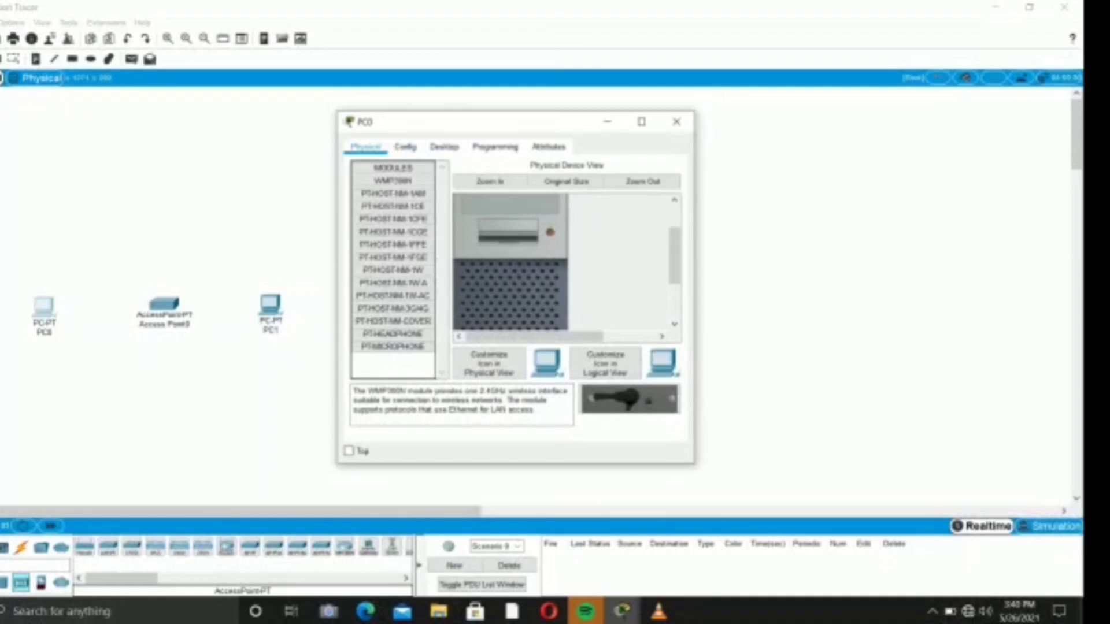
left_click(405, 147)
left_click(365, 147)
- Give PC0's Wireless0 interface the static IPv4 address 192.168.1.1 with subnet mask 255.255.255.0, and close its window
left_click(405, 147)
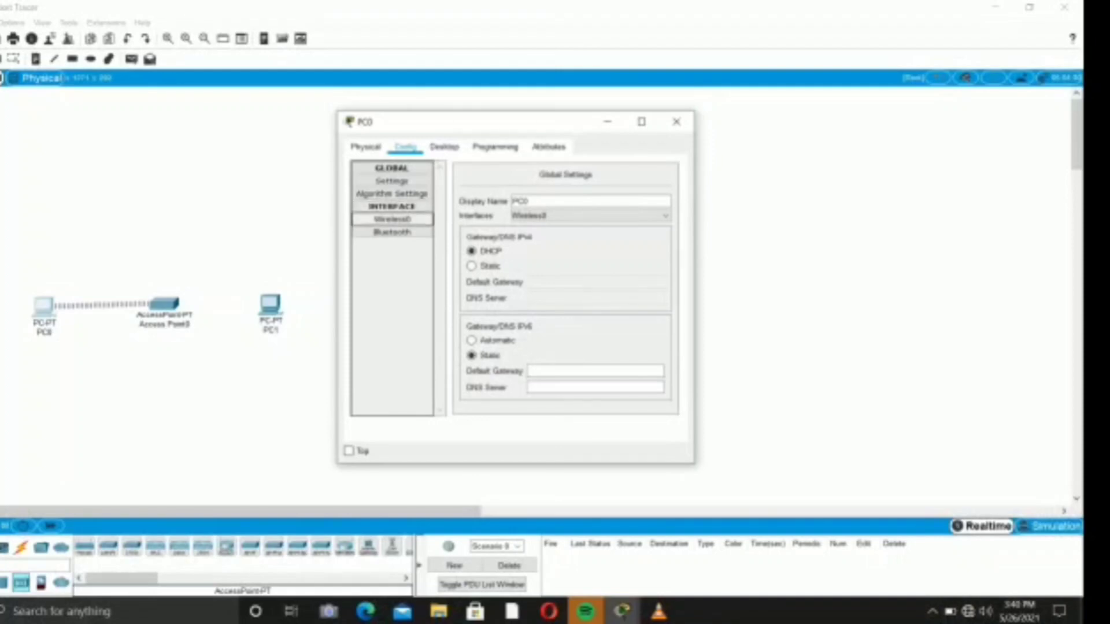
left_click(392, 220)
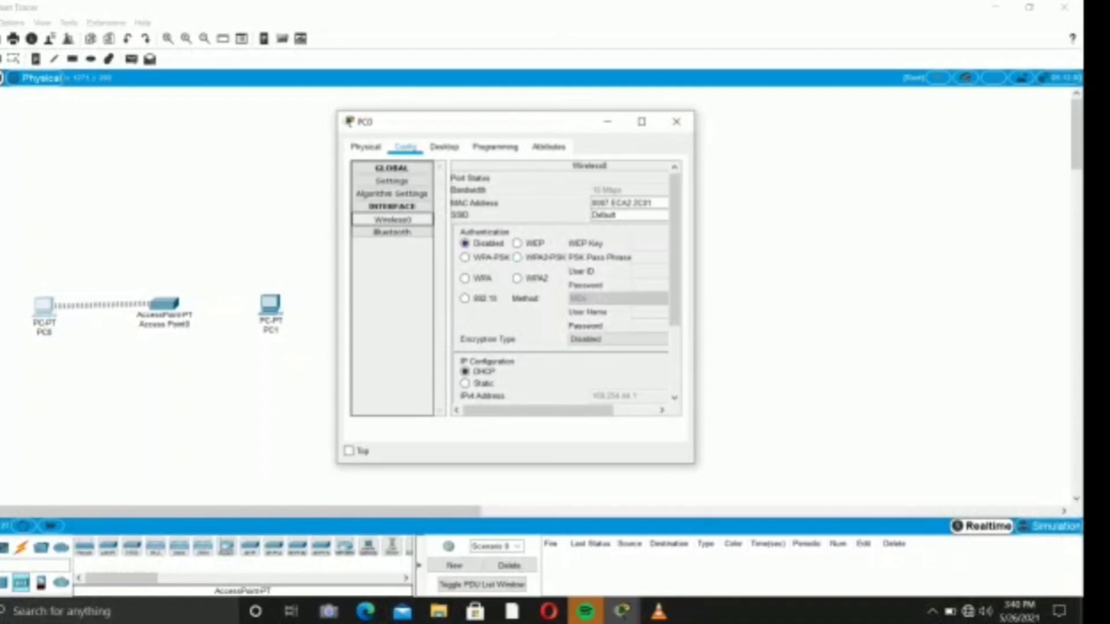
left_click(465, 383)
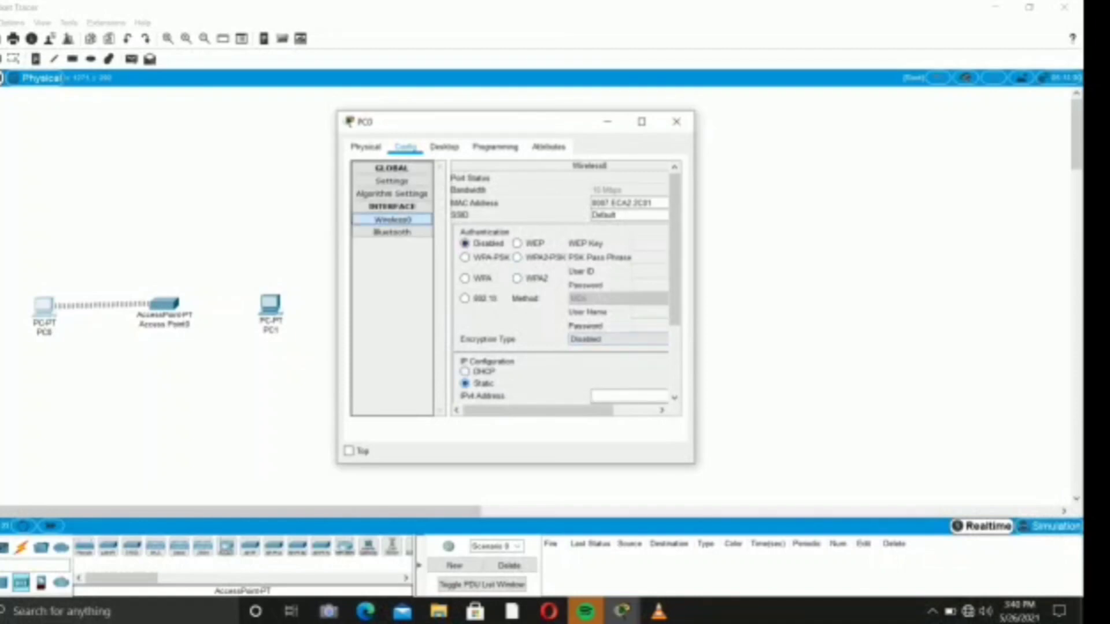
scroll(561, 283, "down", 3)
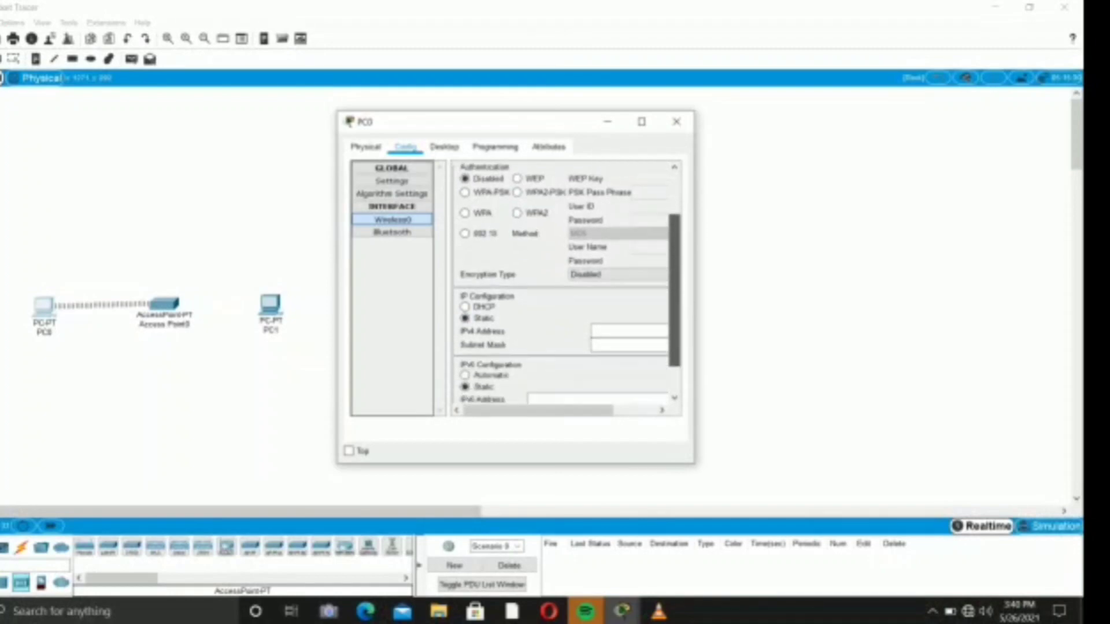
scroll(567, 283, "down", 1)
left_click(629, 297)
type("192.168.1.1")
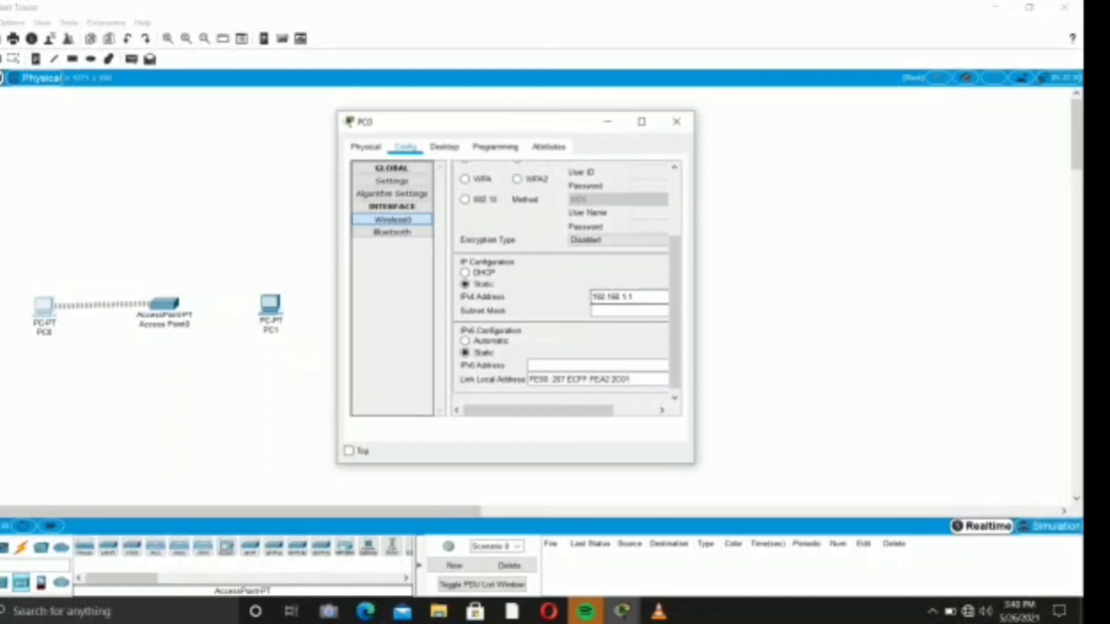
left_click(629, 310)
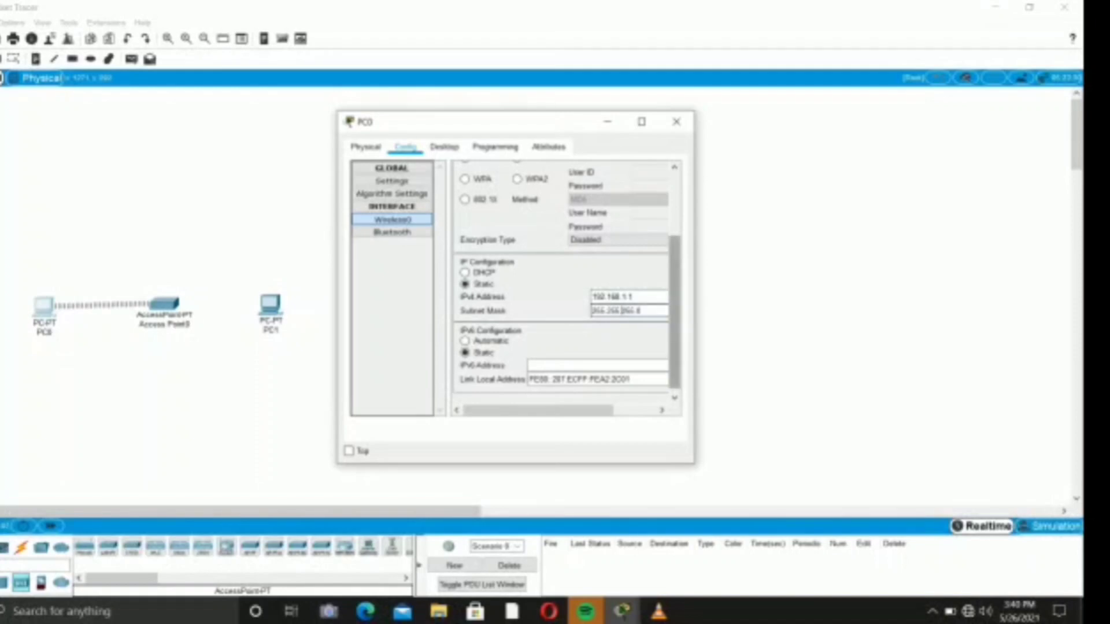
scroll(567, 294, "down", 1)
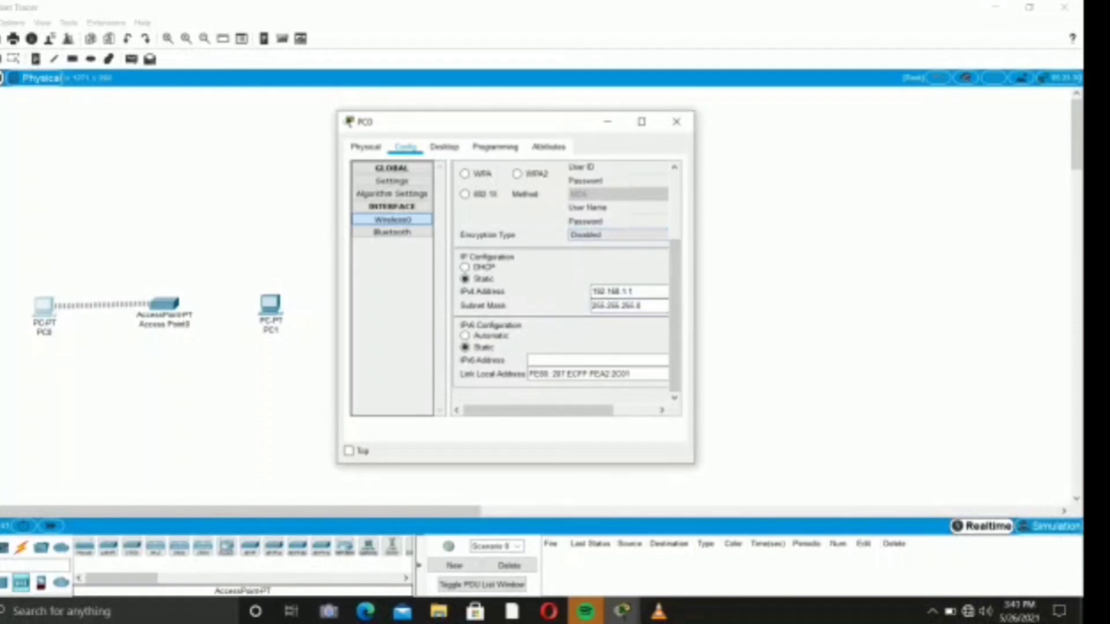
left_click(676, 122)
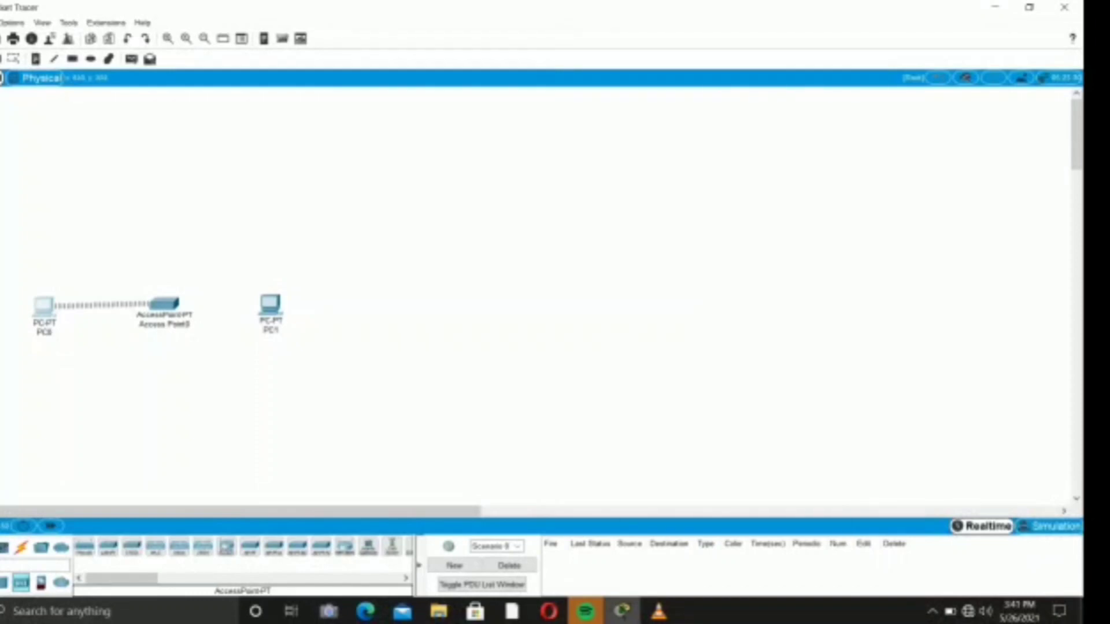
- Power off PC1 and remove the Ethernet module from its lower slot
left_click(270, 304)
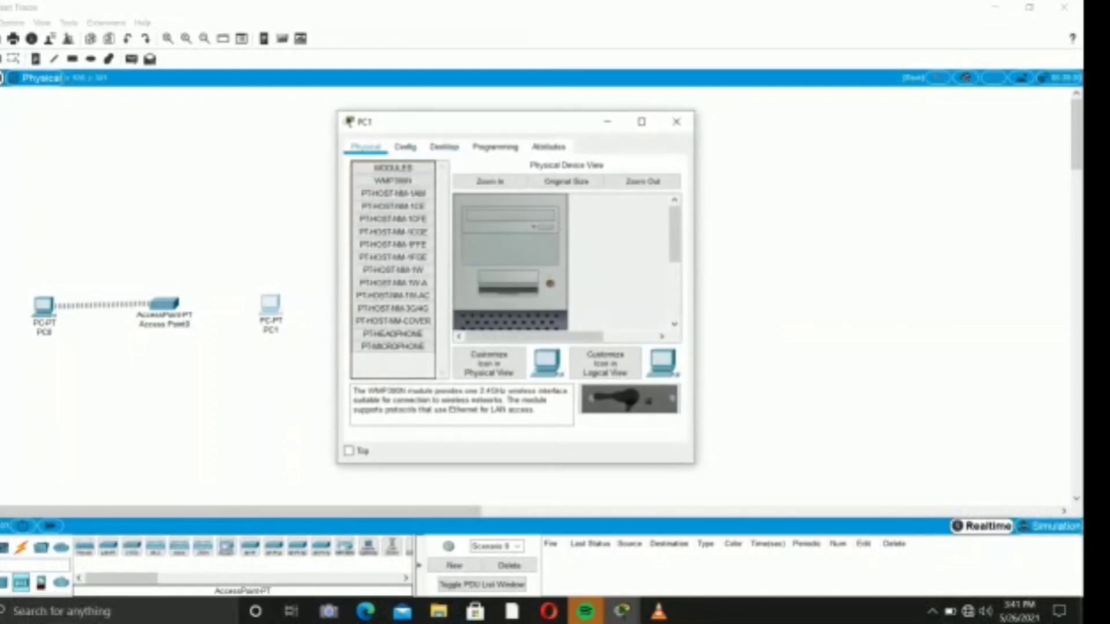
left_click(489, 181)
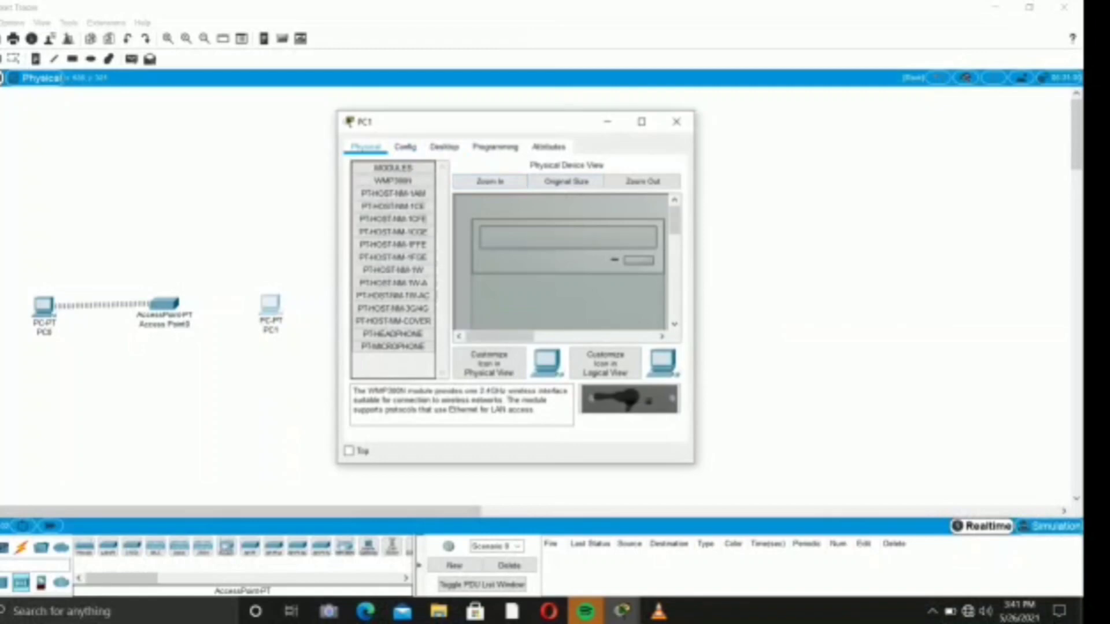
scroll(561, 262, "down", 3)
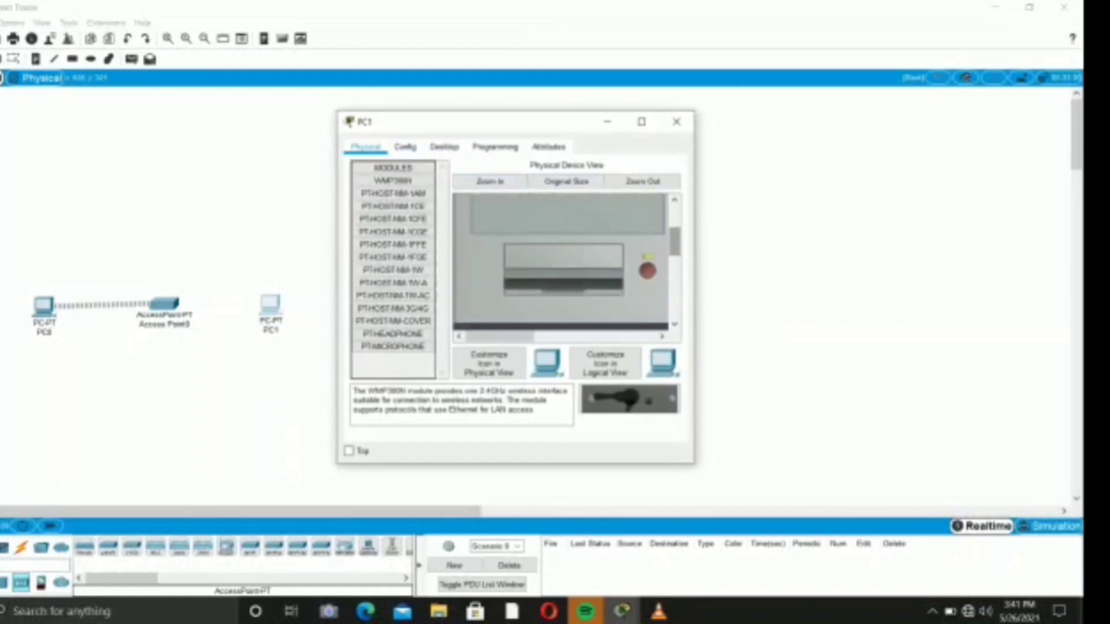
scroll(561, 262, "down", 3)
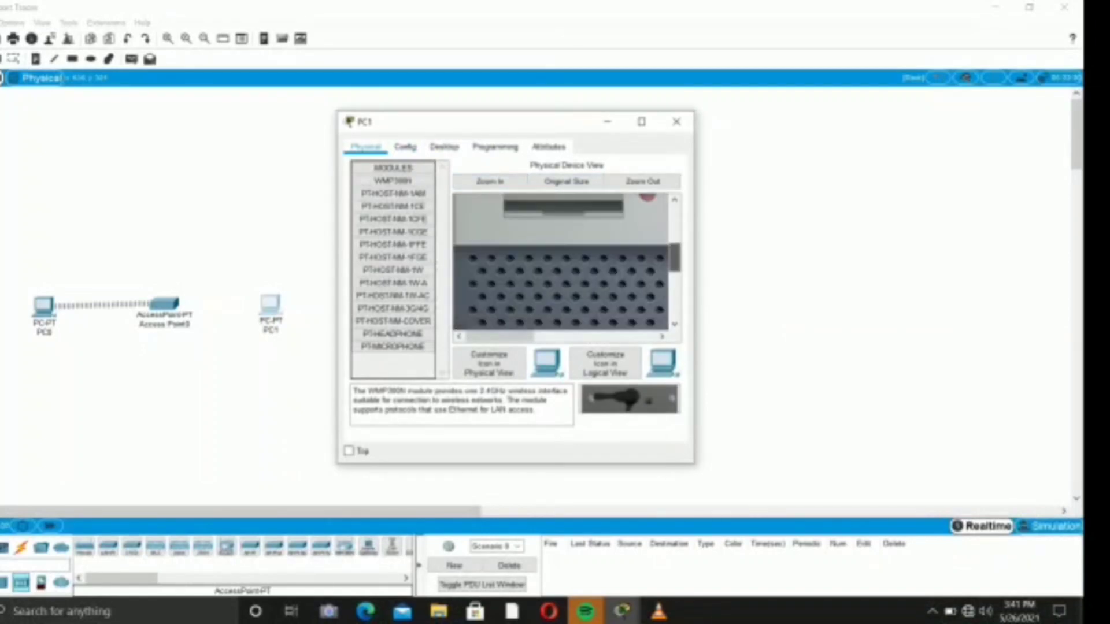
left_click_drag(674, 257, 674, 303)
left_click(643, 181)
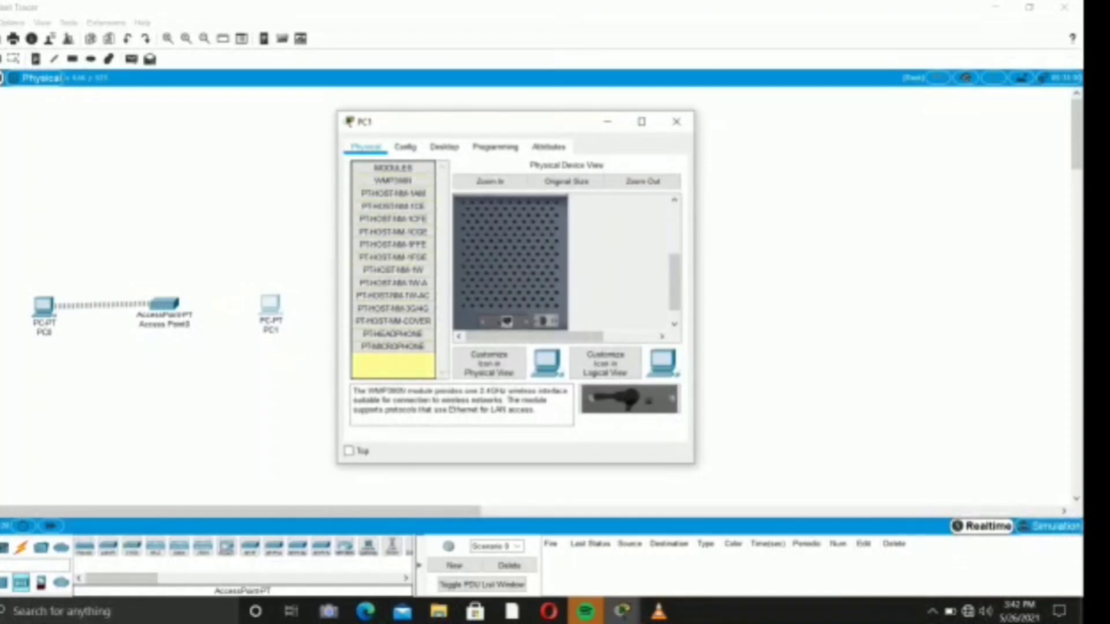
left_click_drag(393, 365, 393, 365)
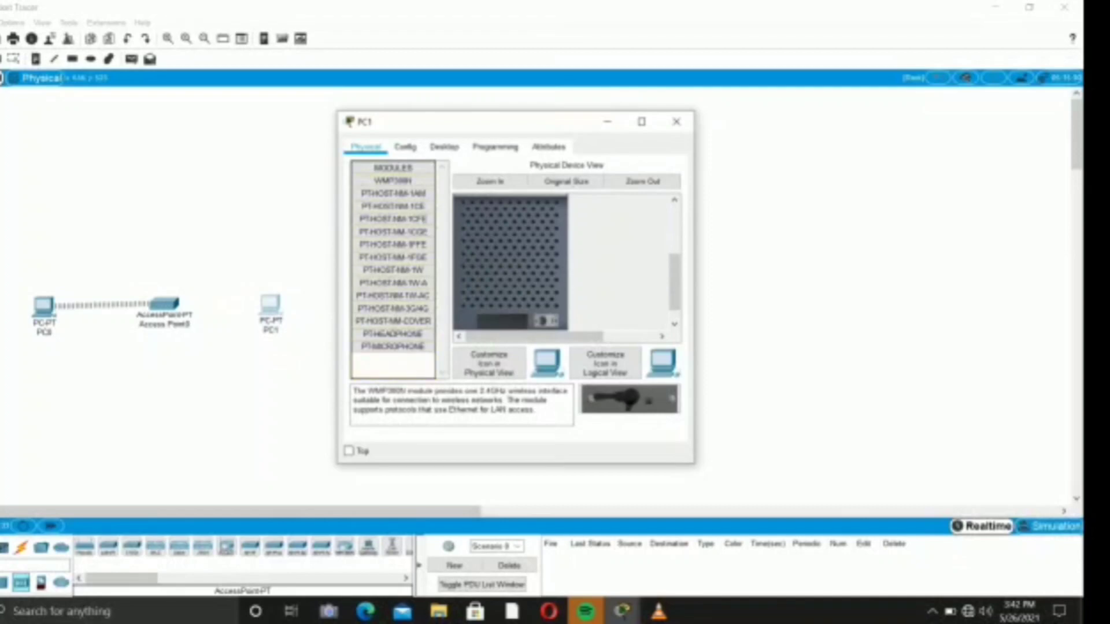
- Fit the WMP300N wireless module into PC1's empty slot and turn the PC on again
left_click_drag(393, 182, 500, 322)
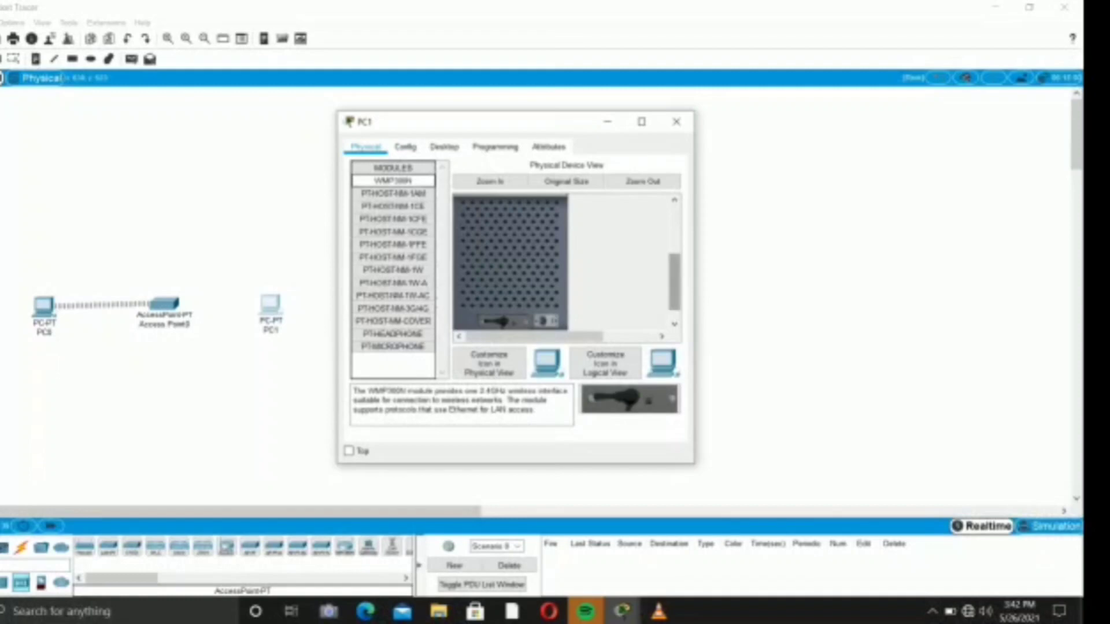
scroll(510, 262, "up", 5)
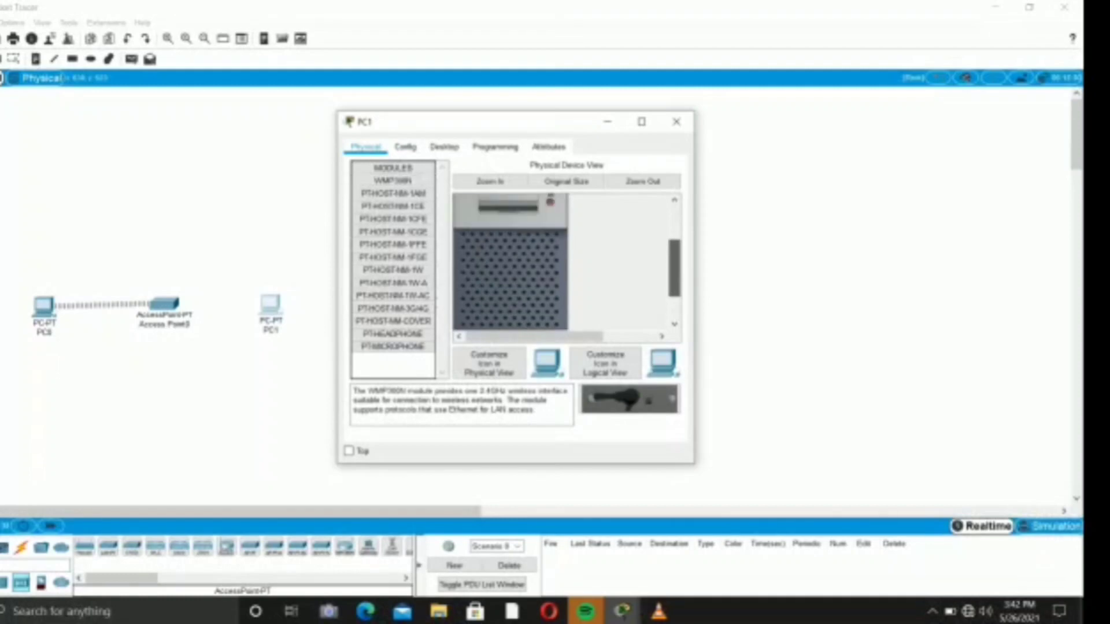
left_click(551, 283)
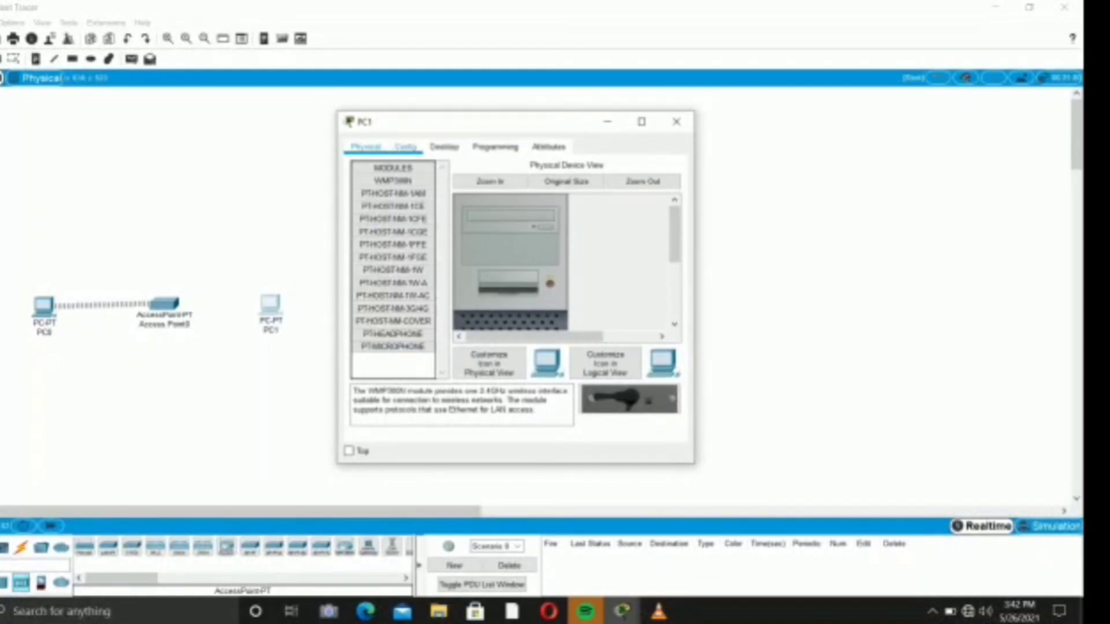
- Give PC1's Wireless0 interface the static IPv4 address 192.168.1.2 with subnet mask 255.255.255.0, and close its window
left_click(405, 147)
left_click(471, 251)
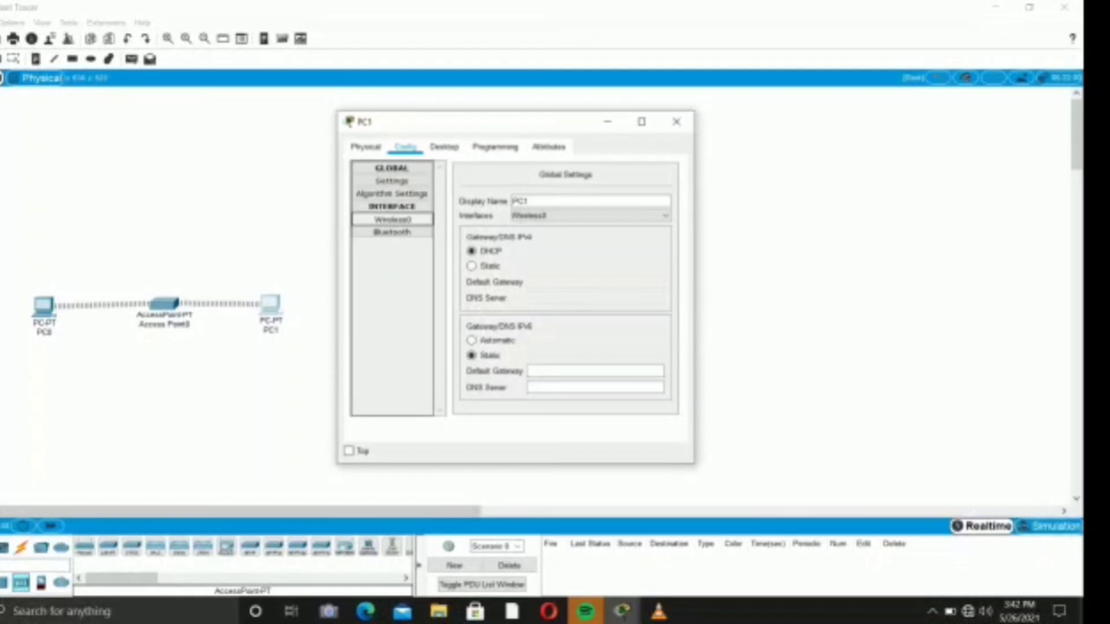
left_click(392, 220)
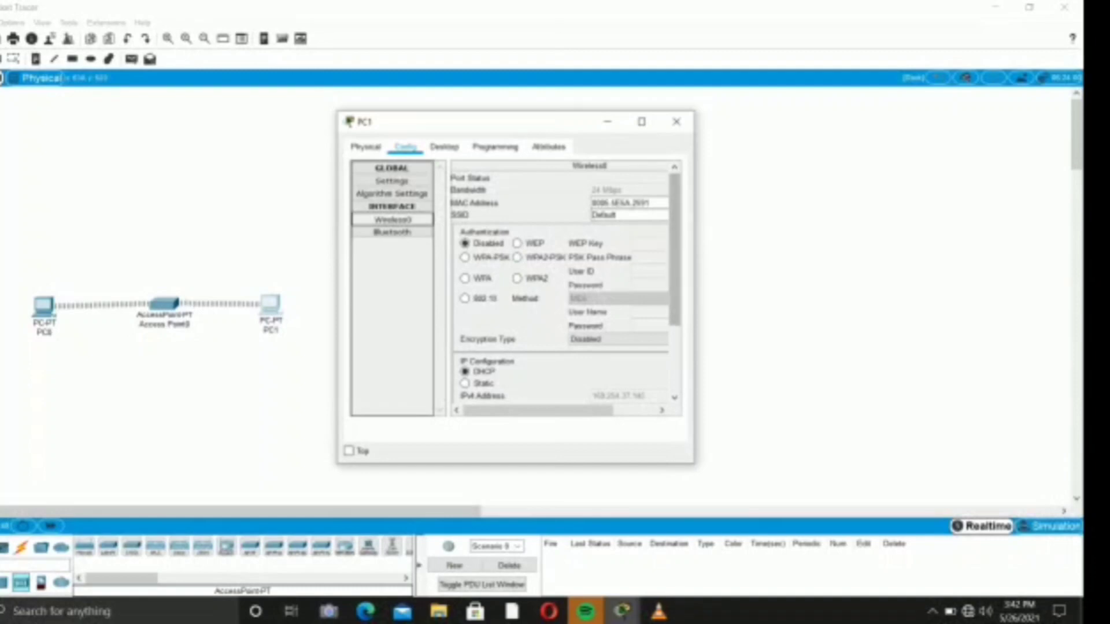
scroll(560, 289, "down", 3)
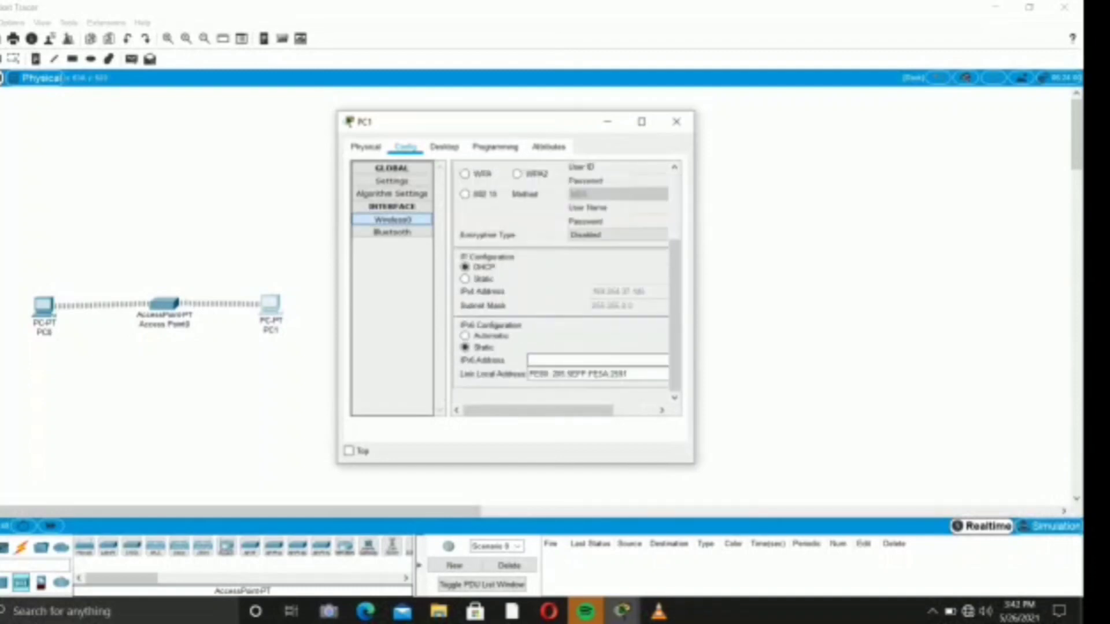
left_click(465, 280)
left_click(629, 292)
type("192")
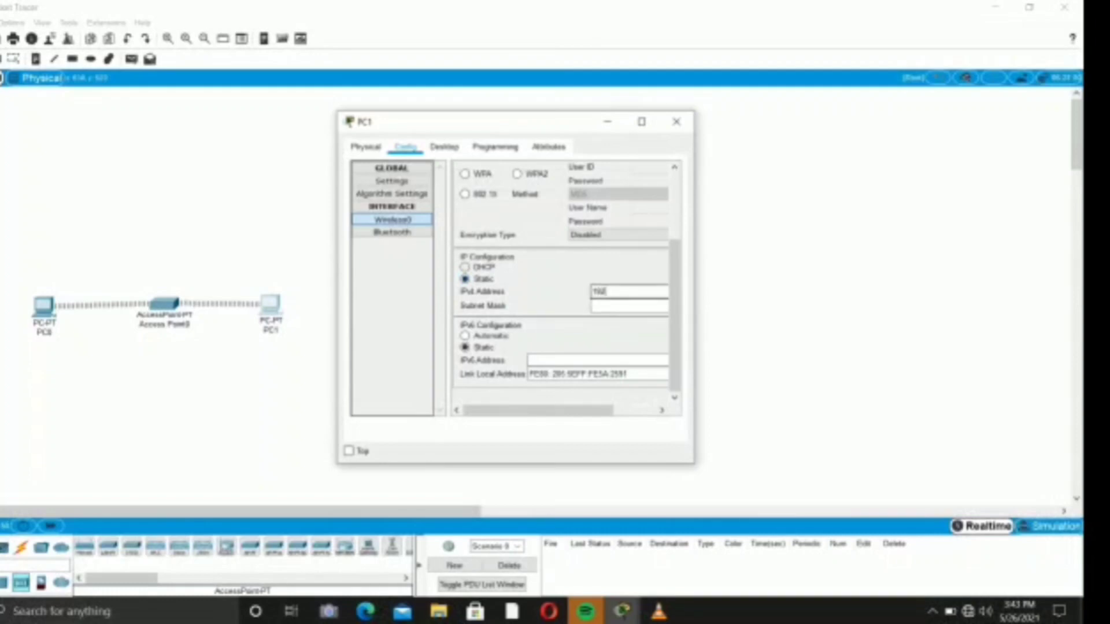
type(".168.1.2")
left_click(608, 306)
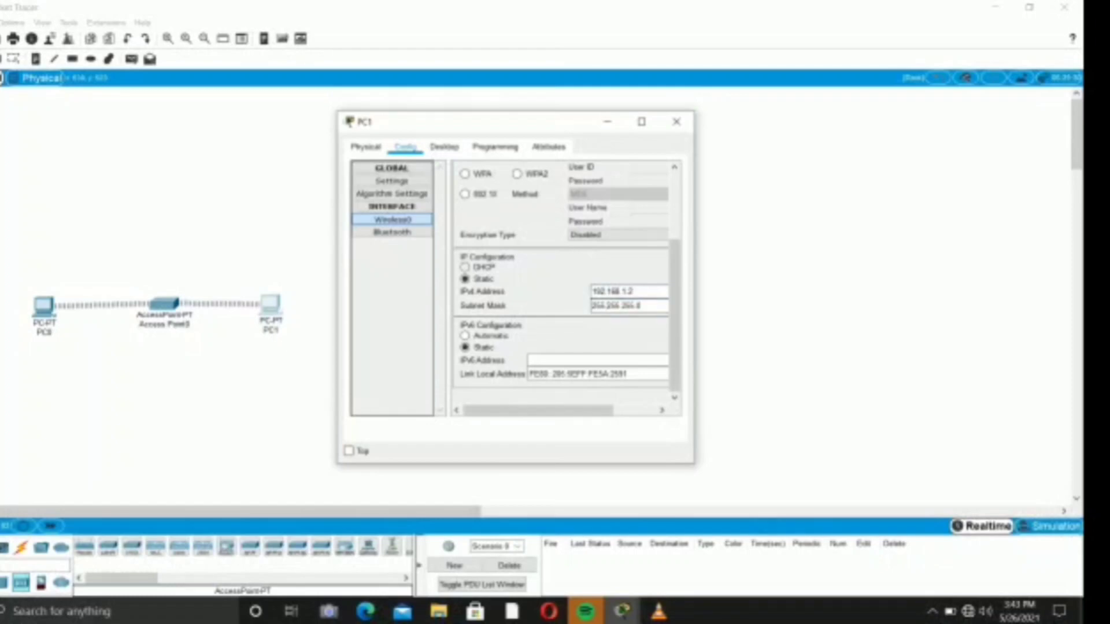
left_click(676, 122)
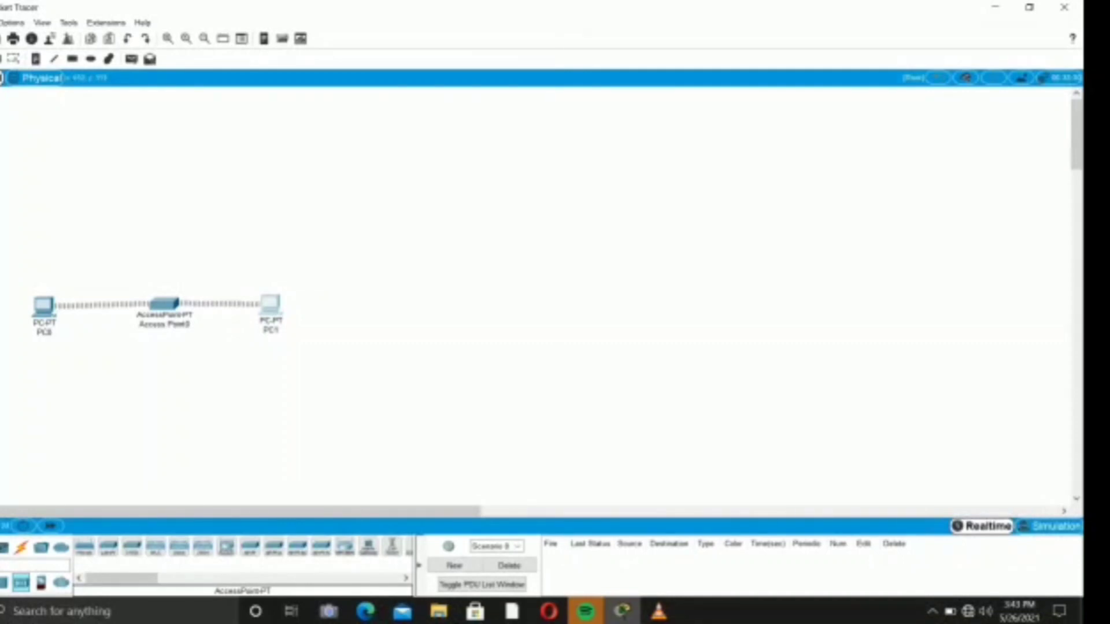
- Ping PC1 at 192.168.1.2 from PC0's Command Prompt to test the wireless connection
left_click(44, 307)
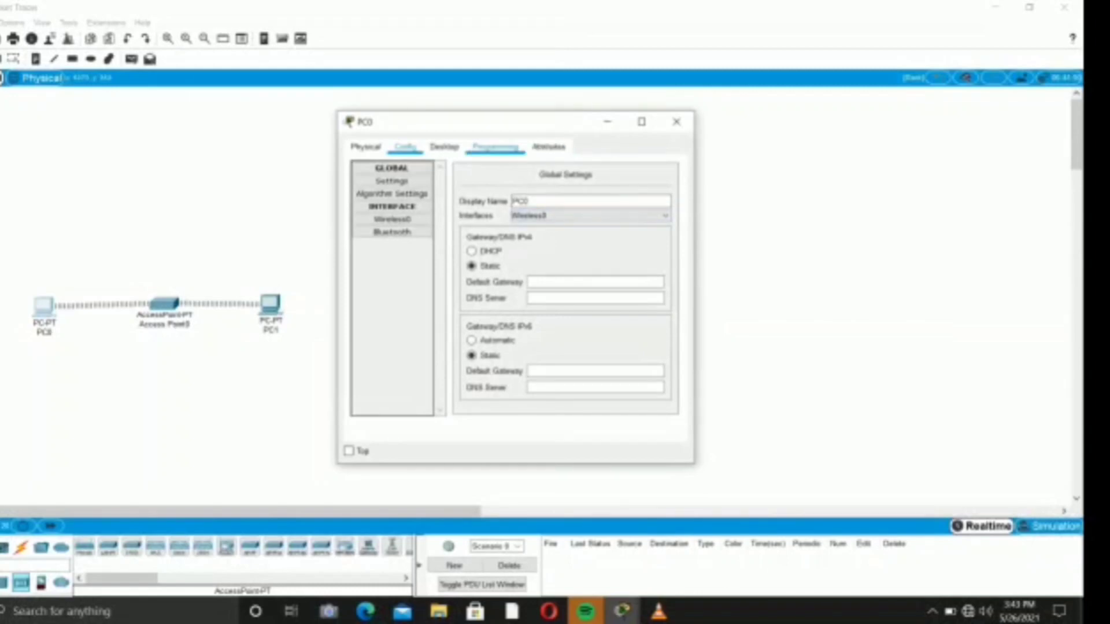
left_click(444, 146)
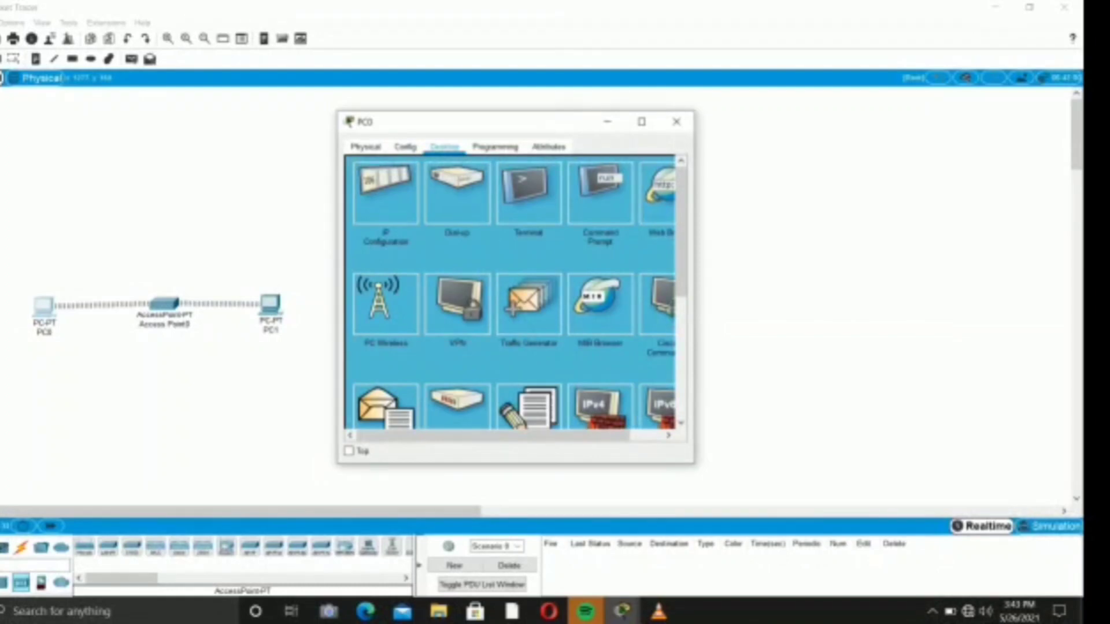
left_click(600, 193)
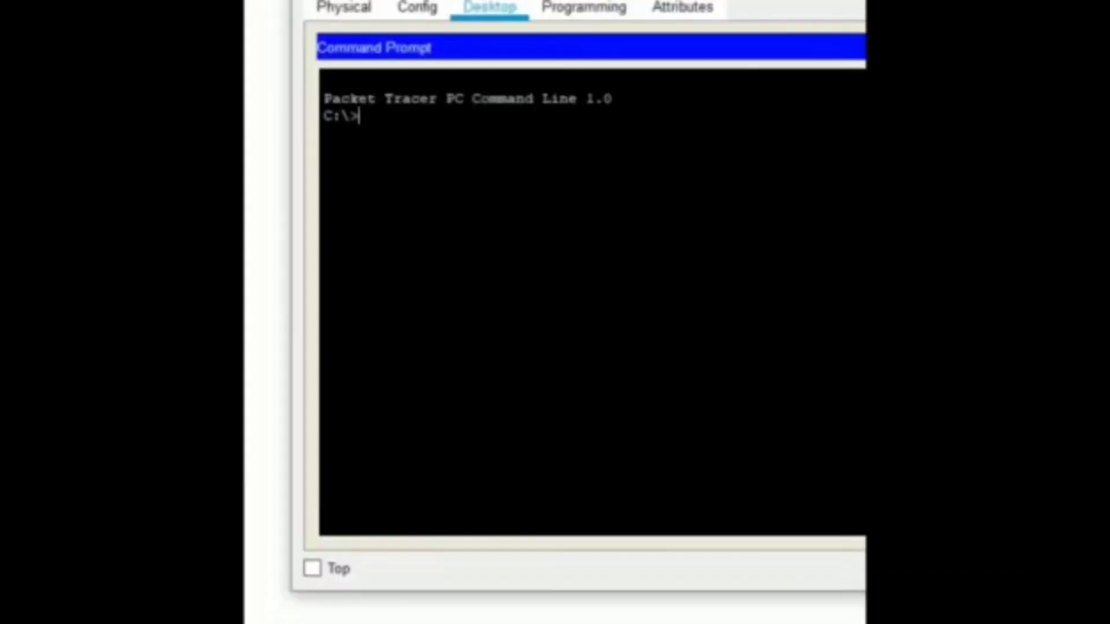
key("Return")
type("ping ")
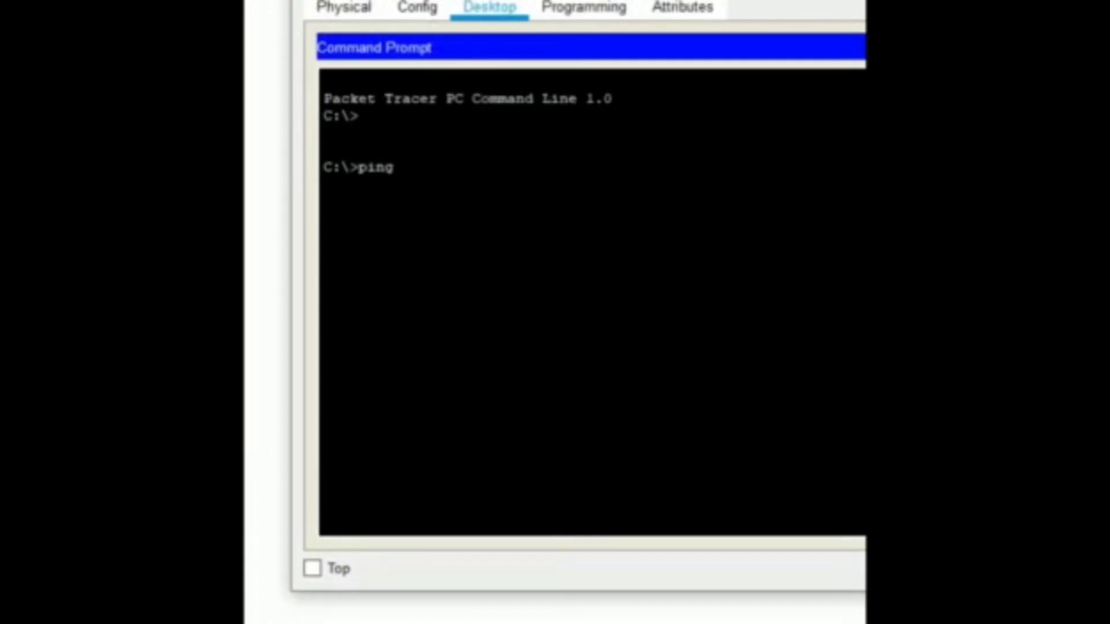
type("192.168.12")
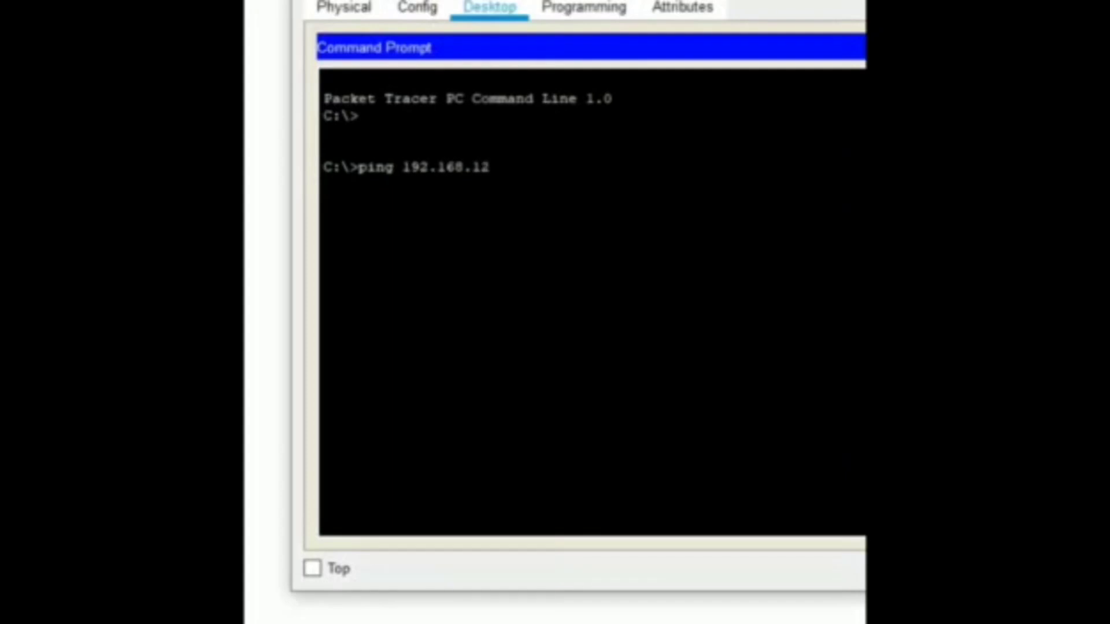
key("BackSpace")
type(".2")
key("Return")
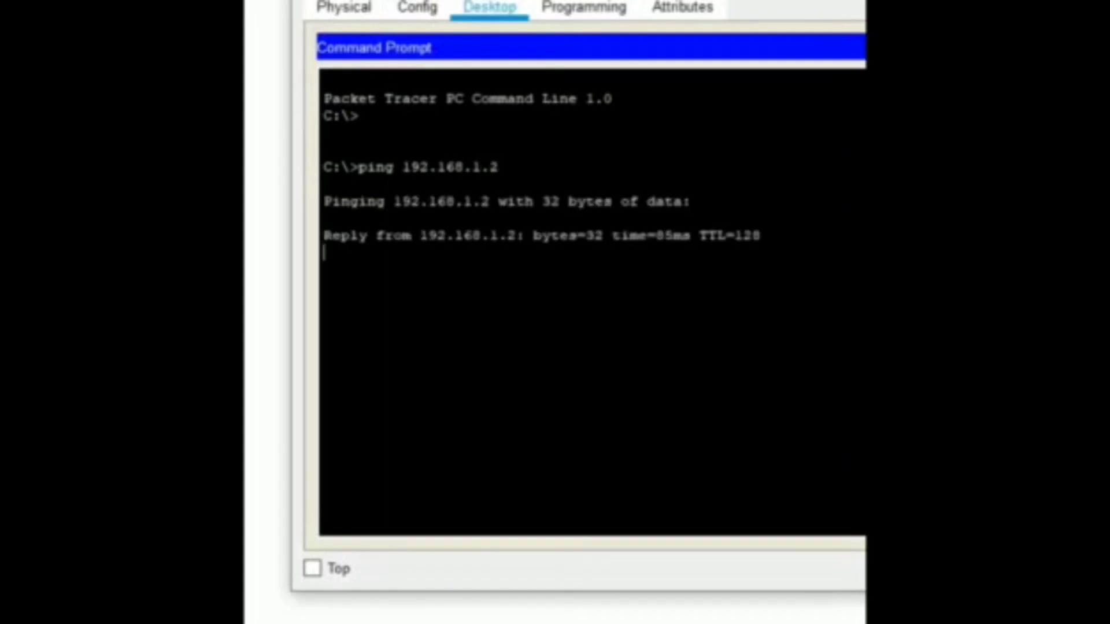